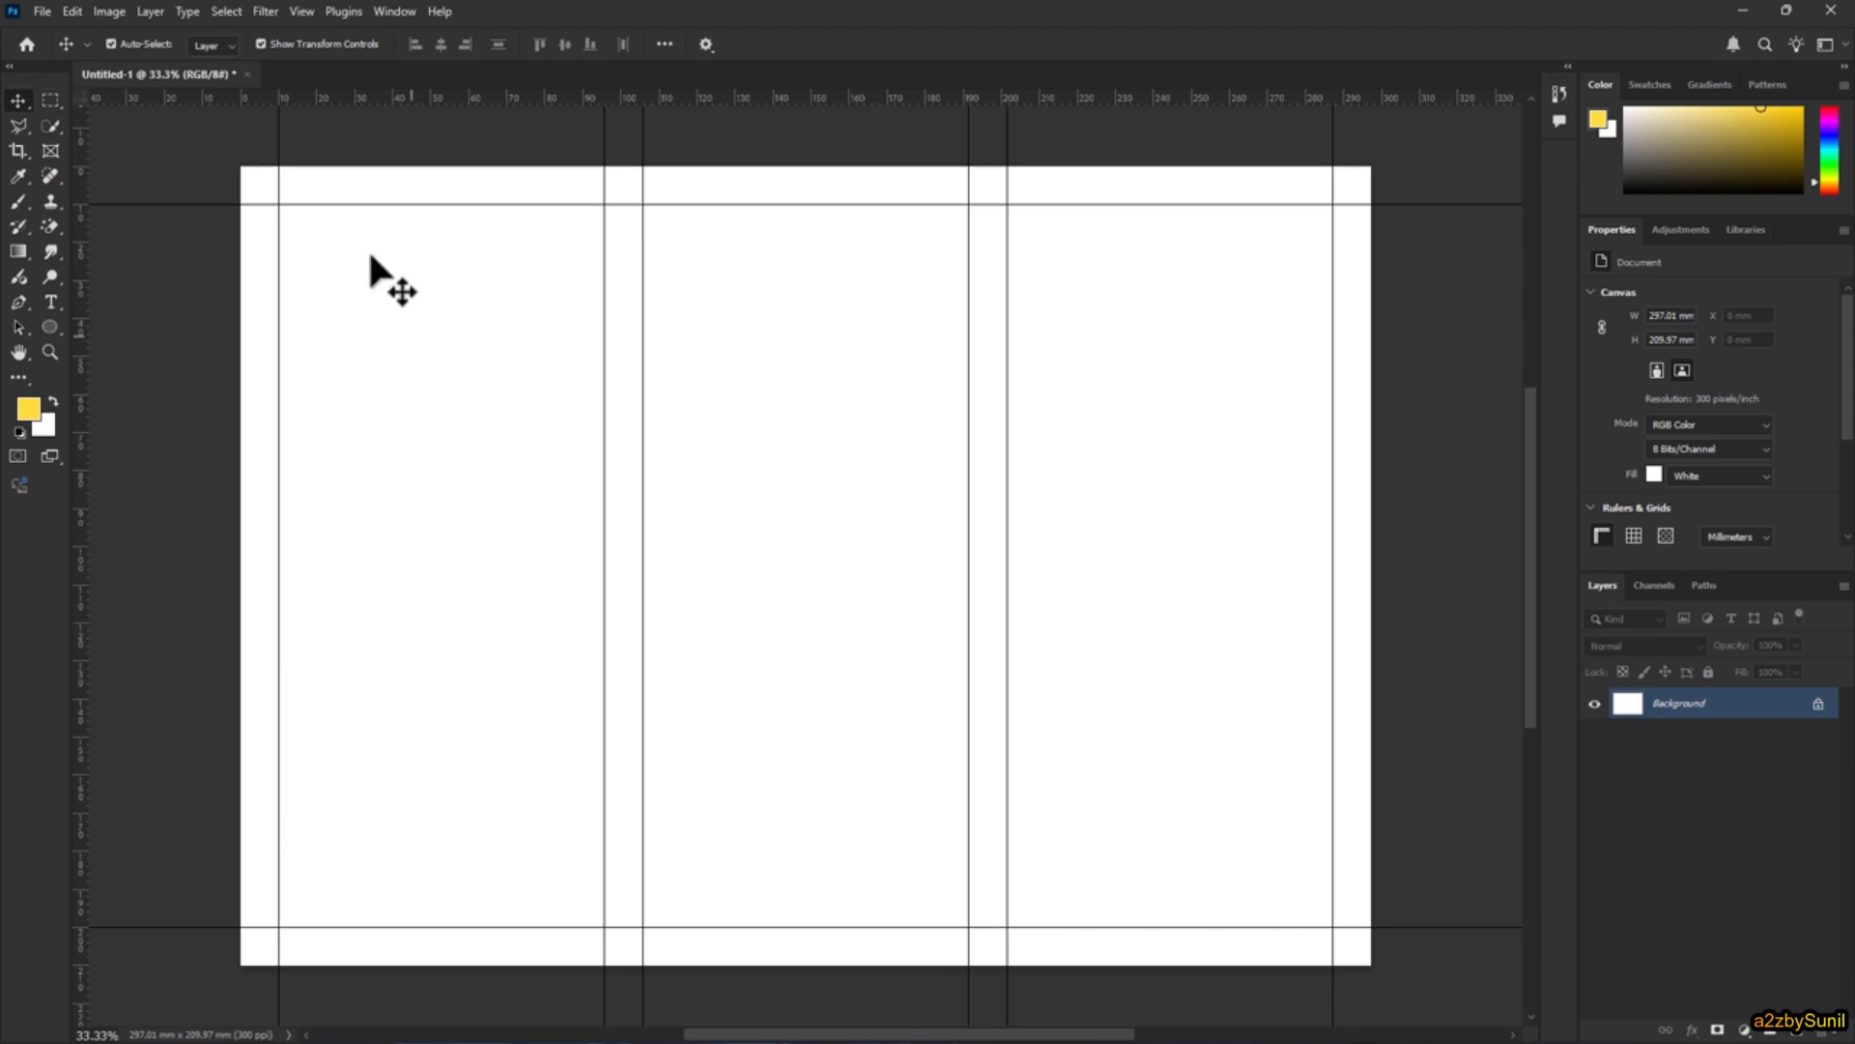
# Step: Close the Untitled-1 document without saving its changes
pyautogui.click(248, 75)
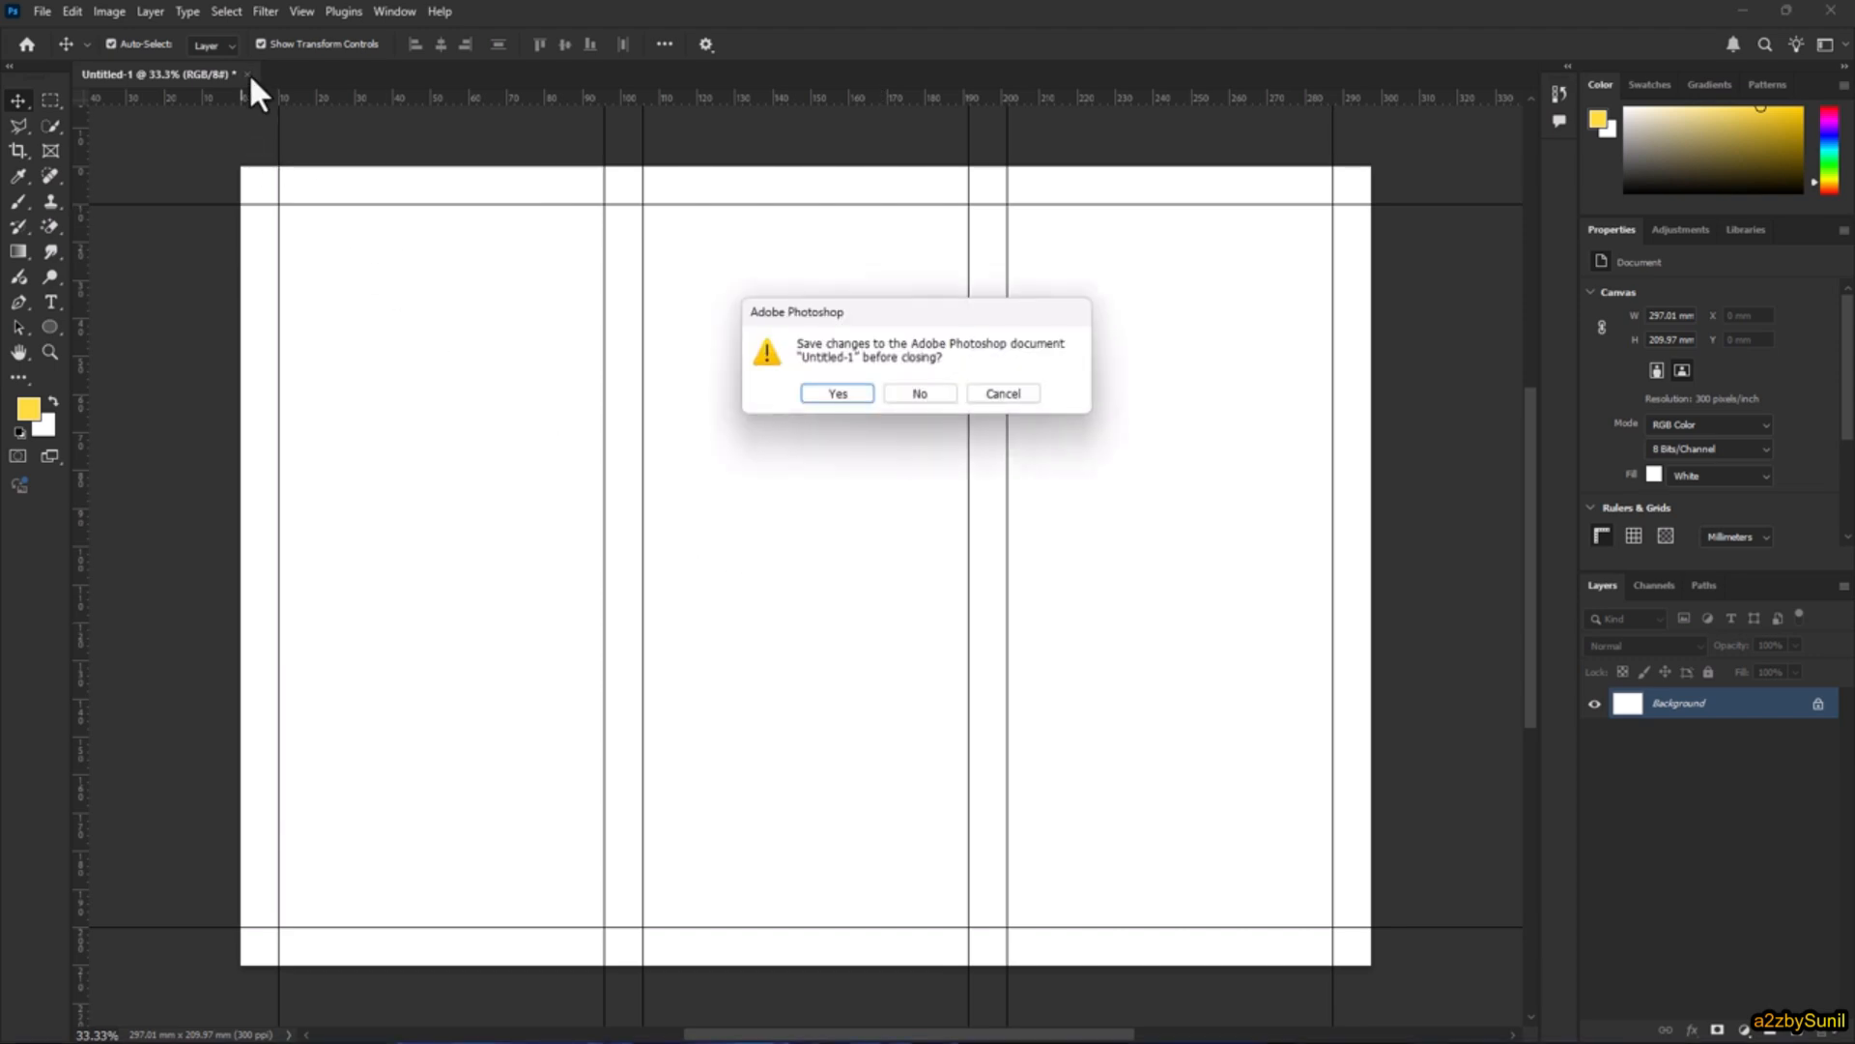
pyautogui.click(908, 388)
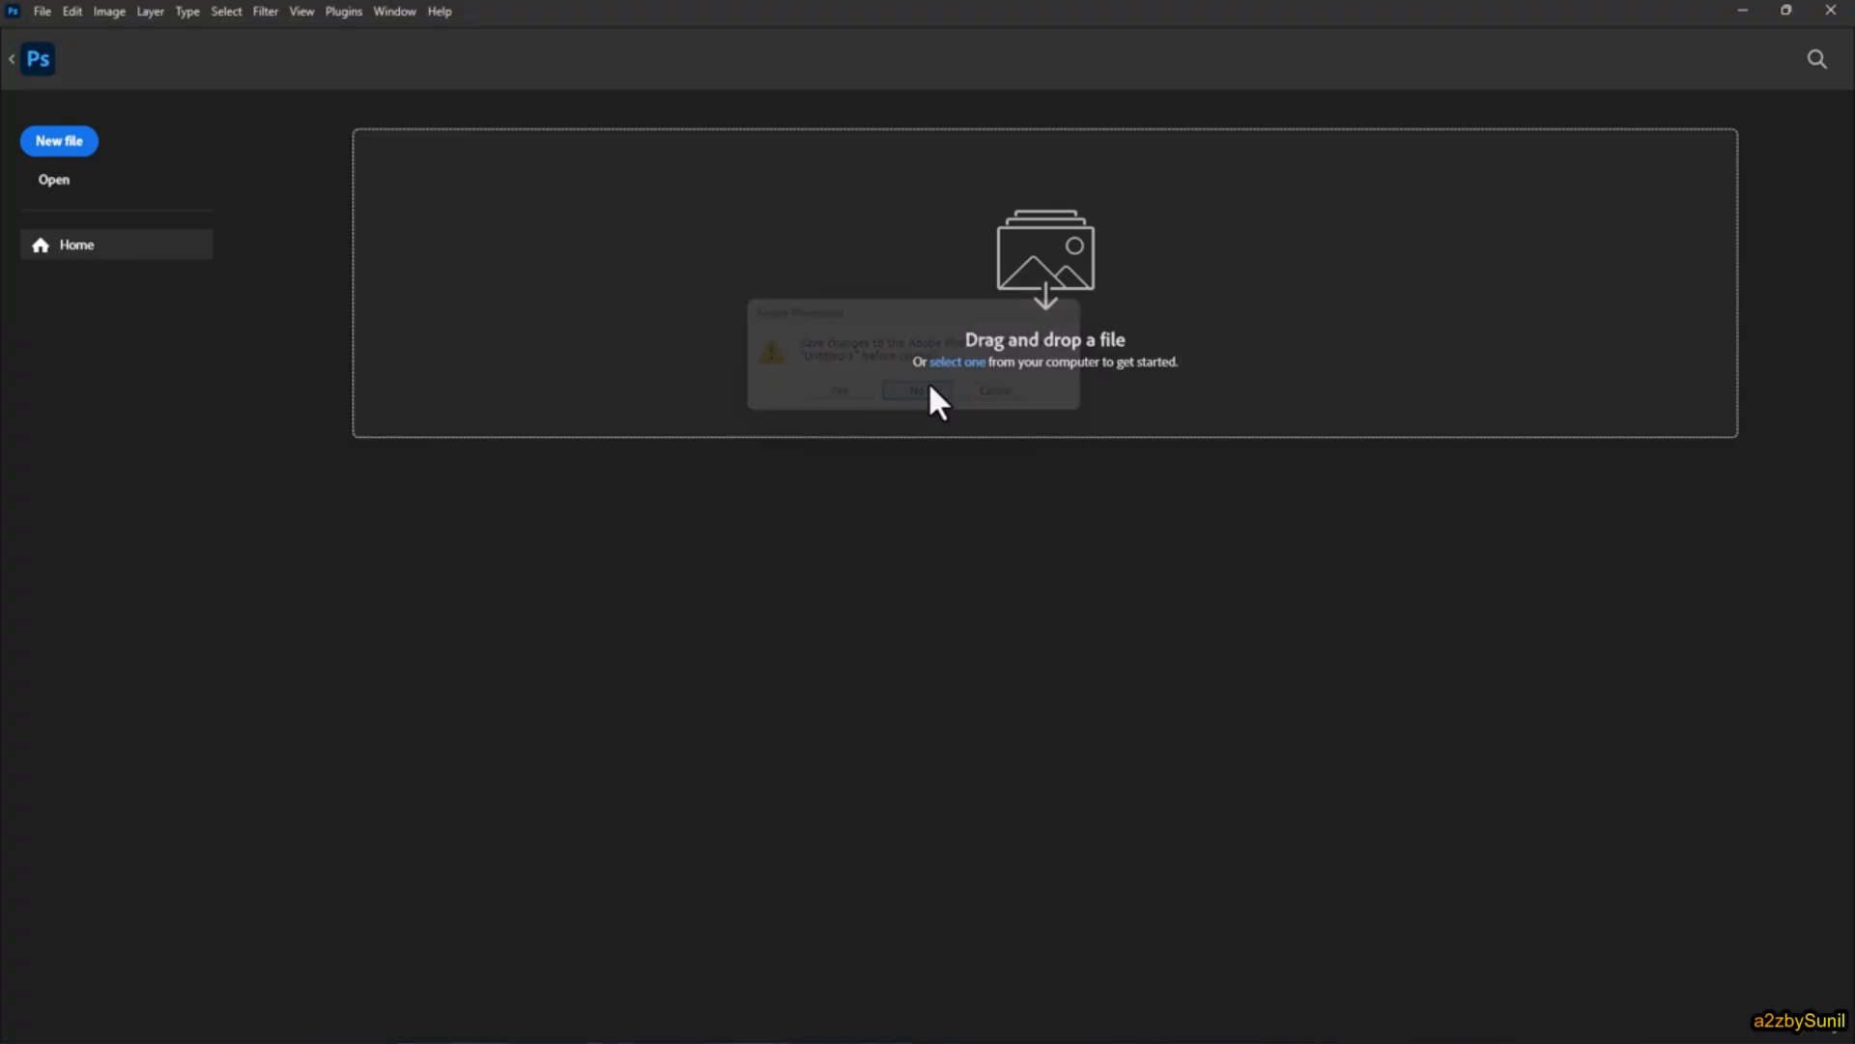
pyautogui.click(58, 182)
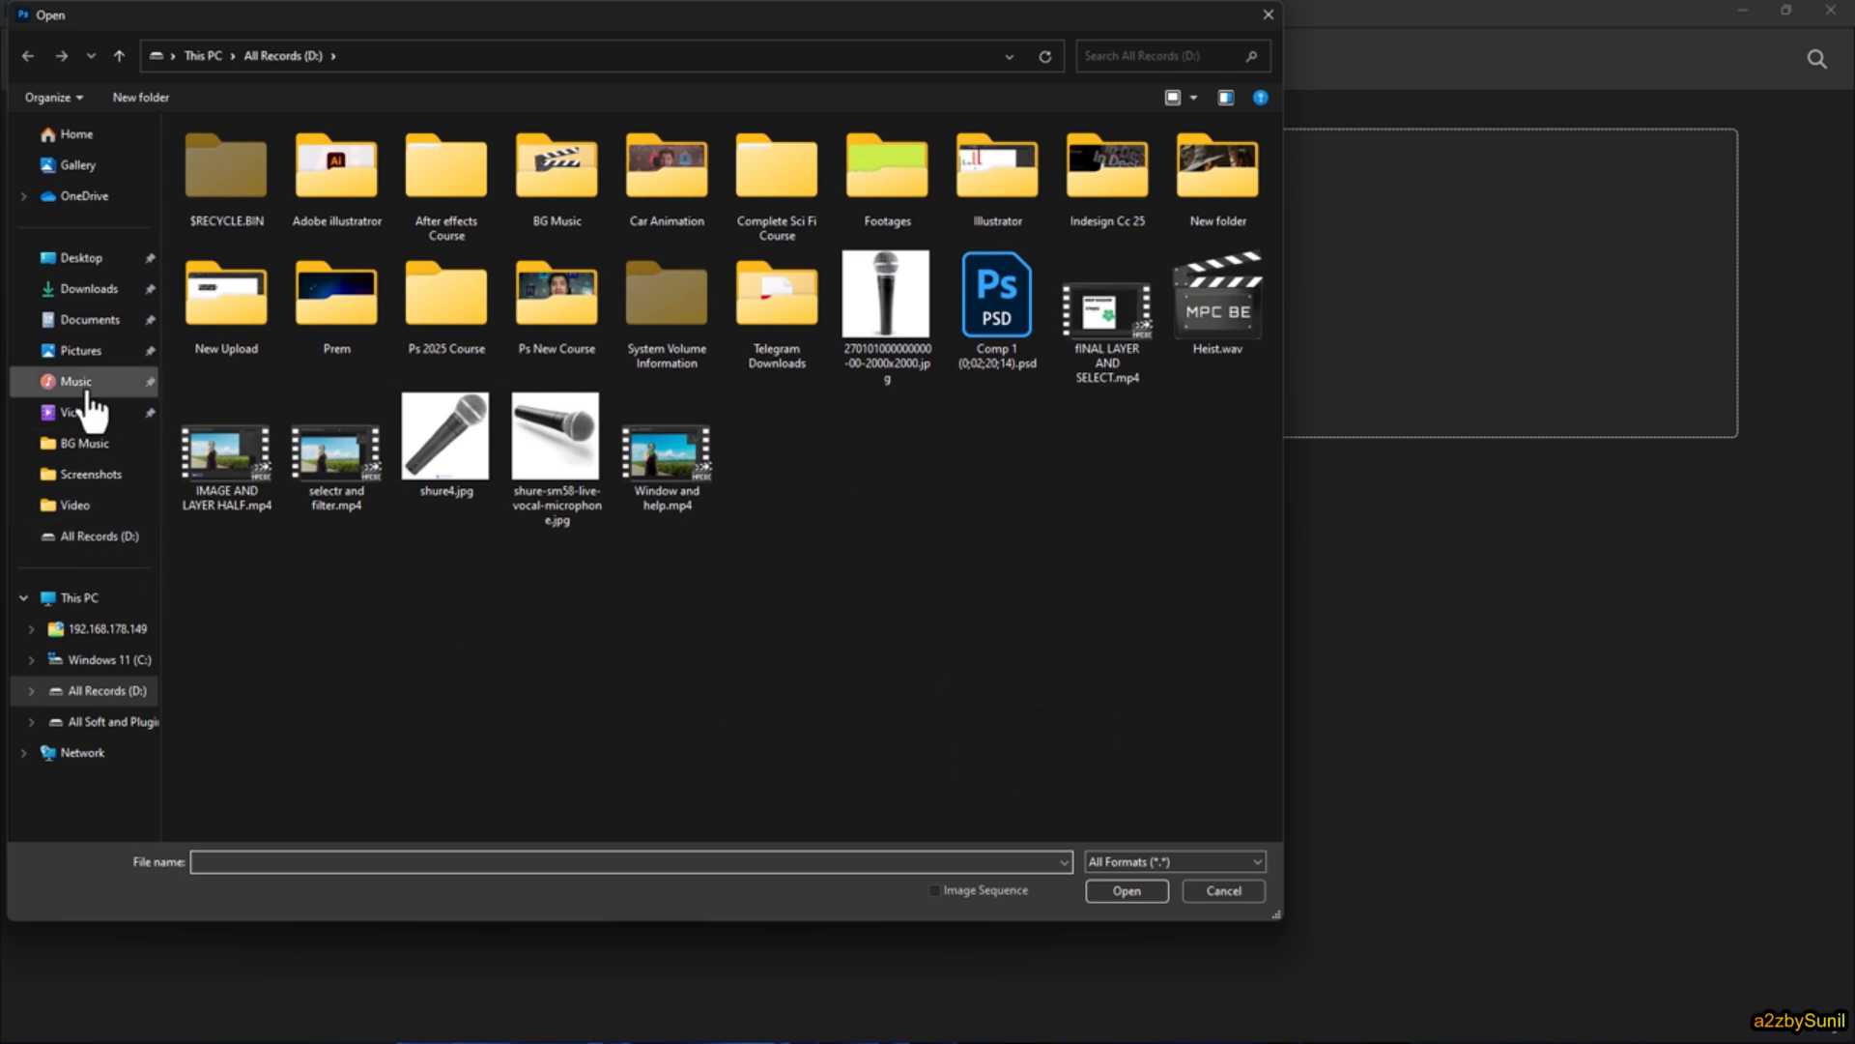
pyautogui.click(81, 257)
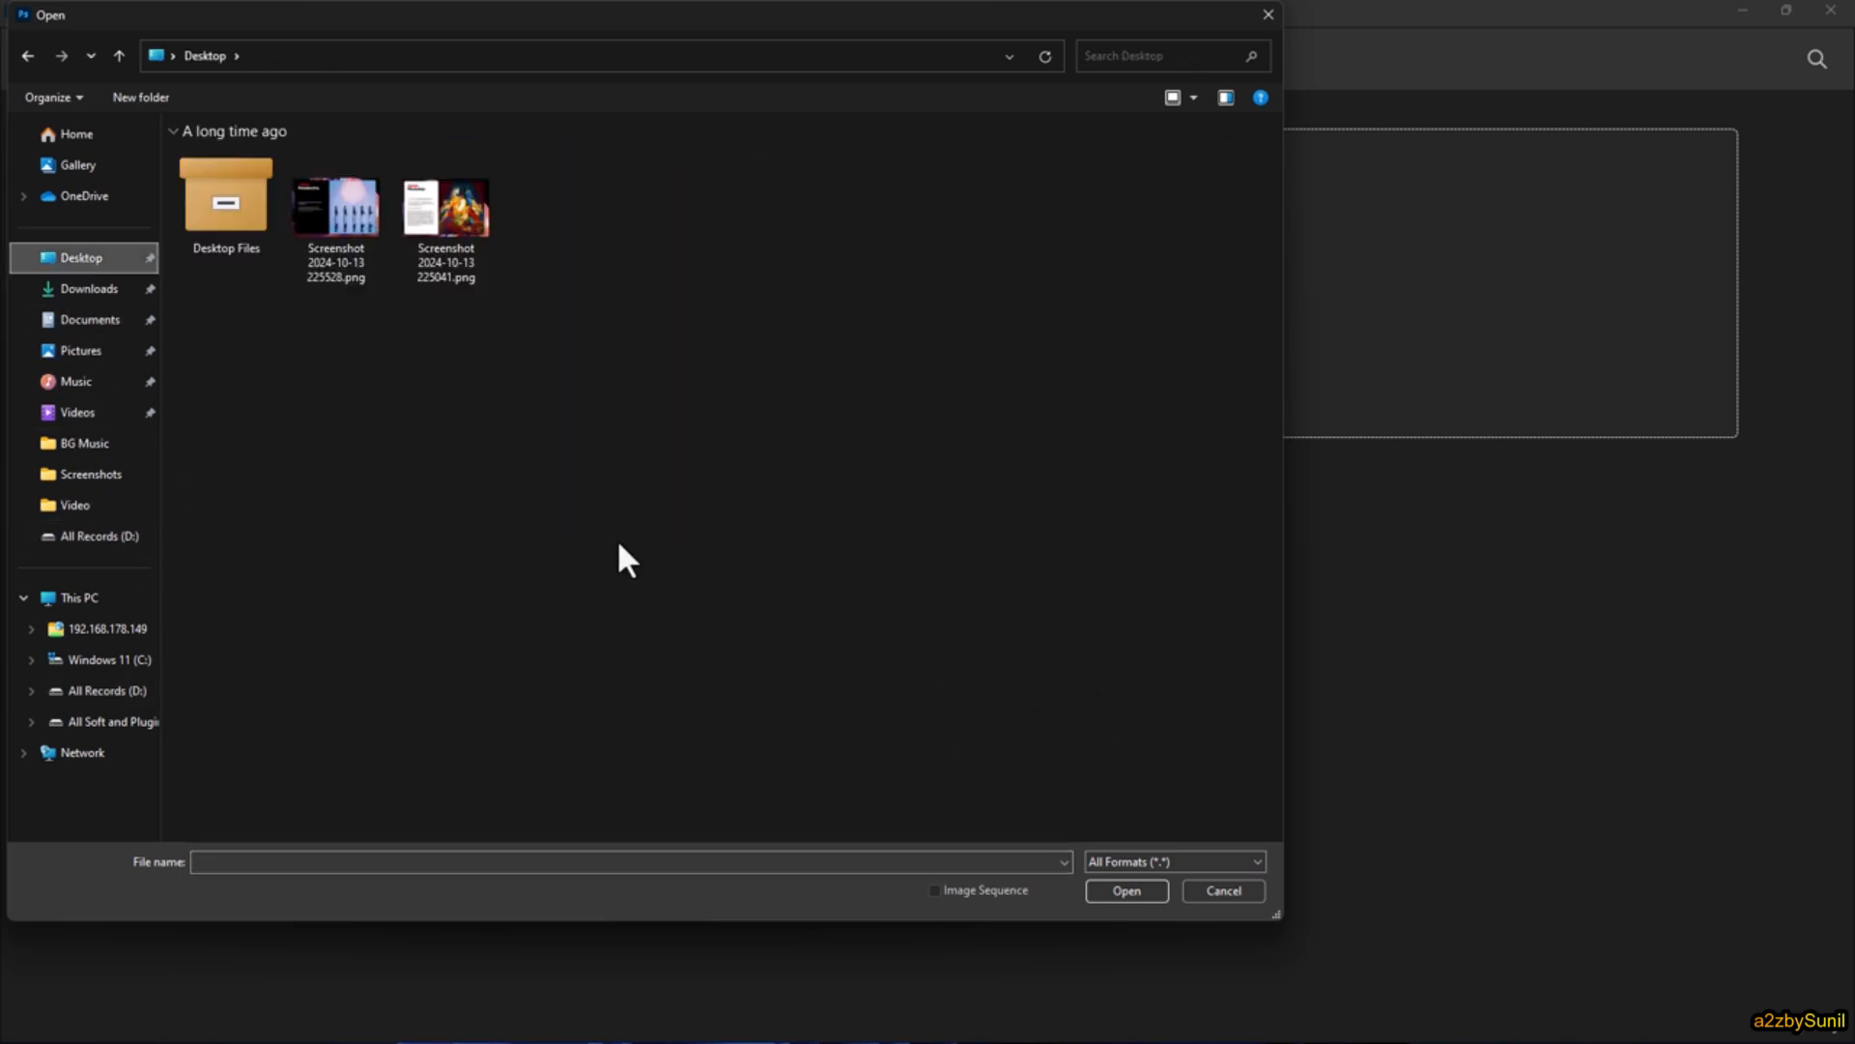
pyautogui.click(1229, 891)
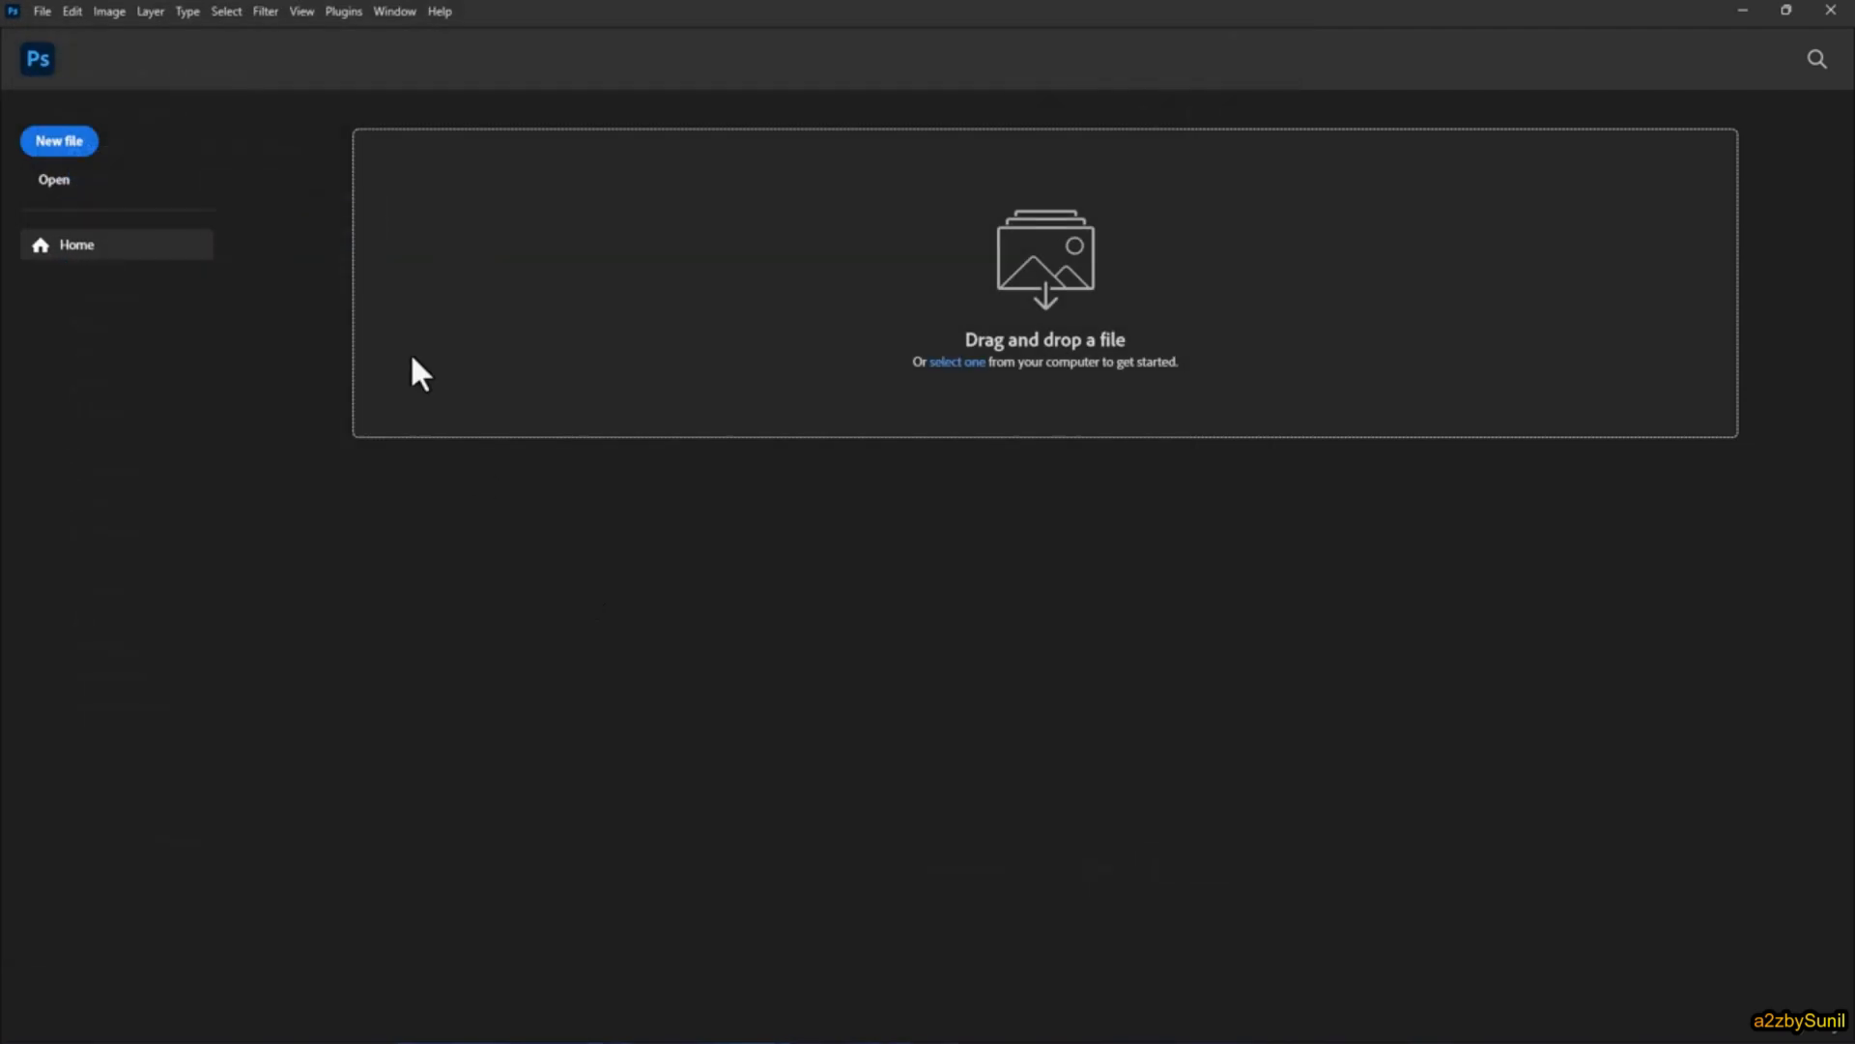
# Step: Open Screenshot 2024-10-13 225528.png and Screenshot 2024-10-13 225041.png together from the Desktop folder
pyautogui.click(43, 12)
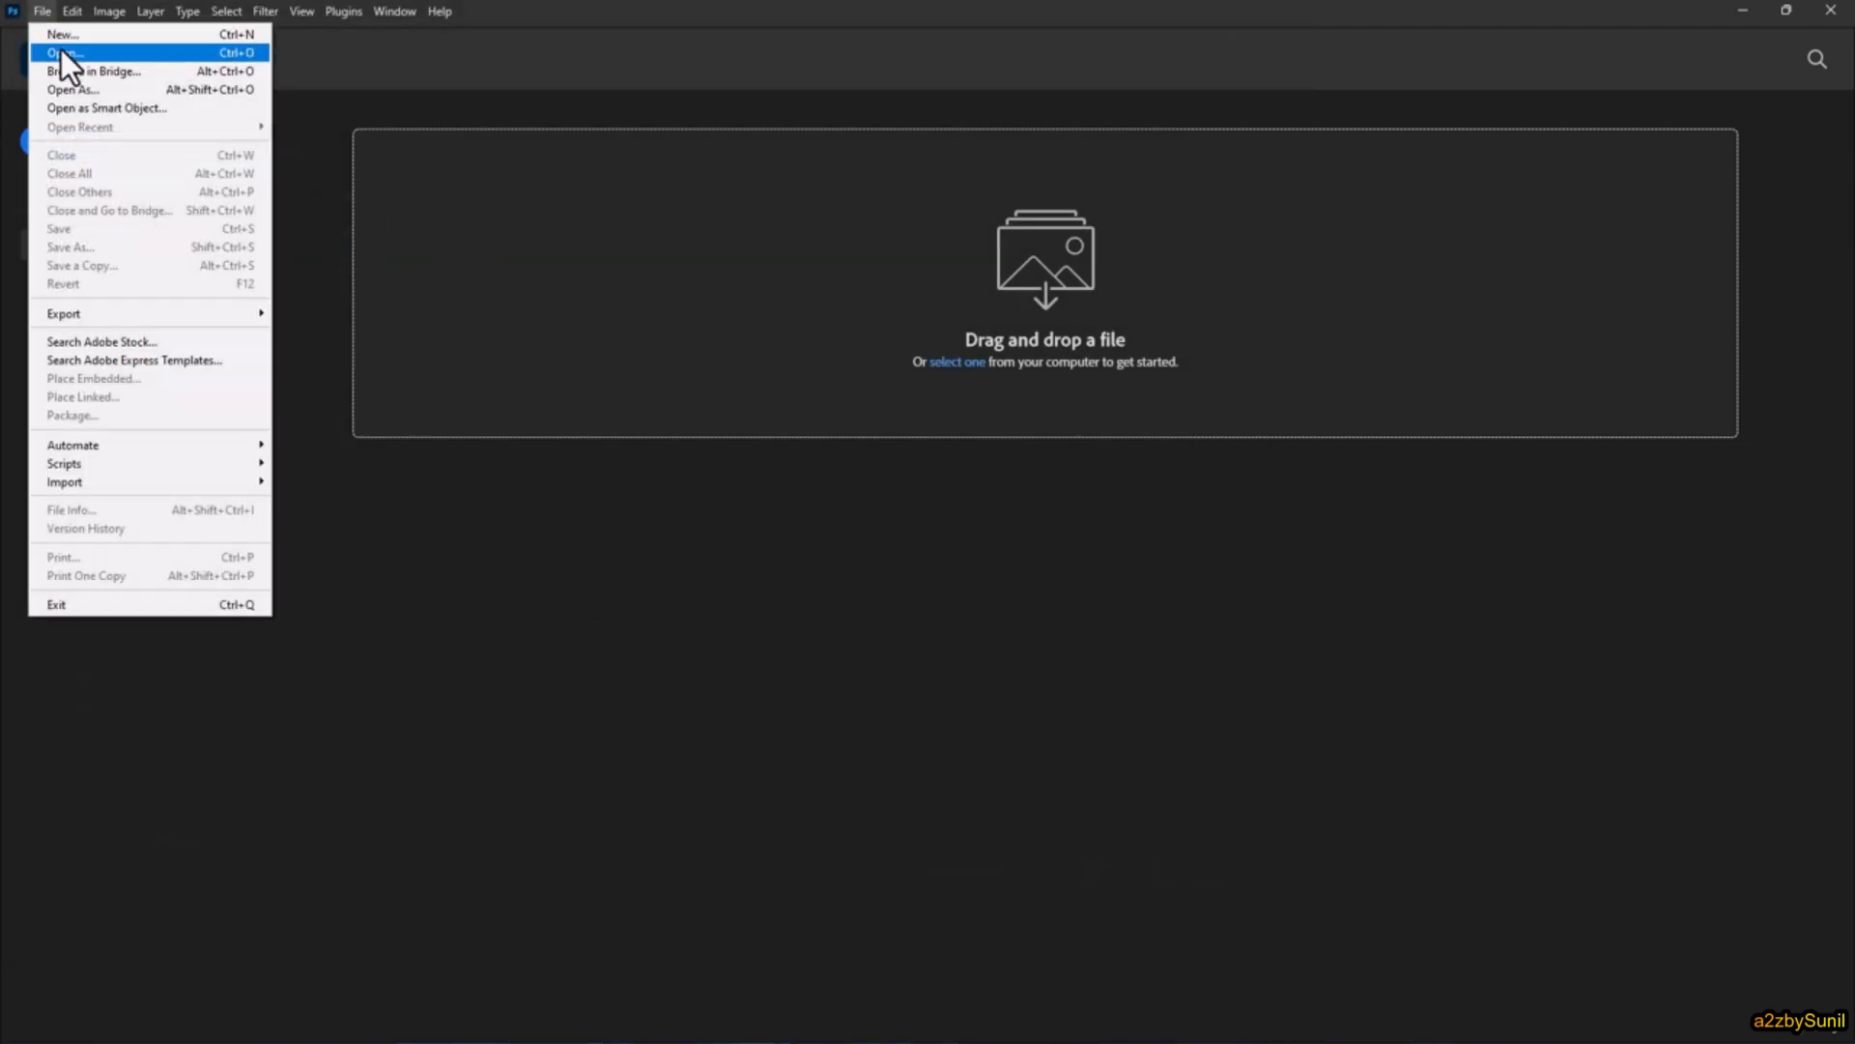
pyautogui.click(257, 53)
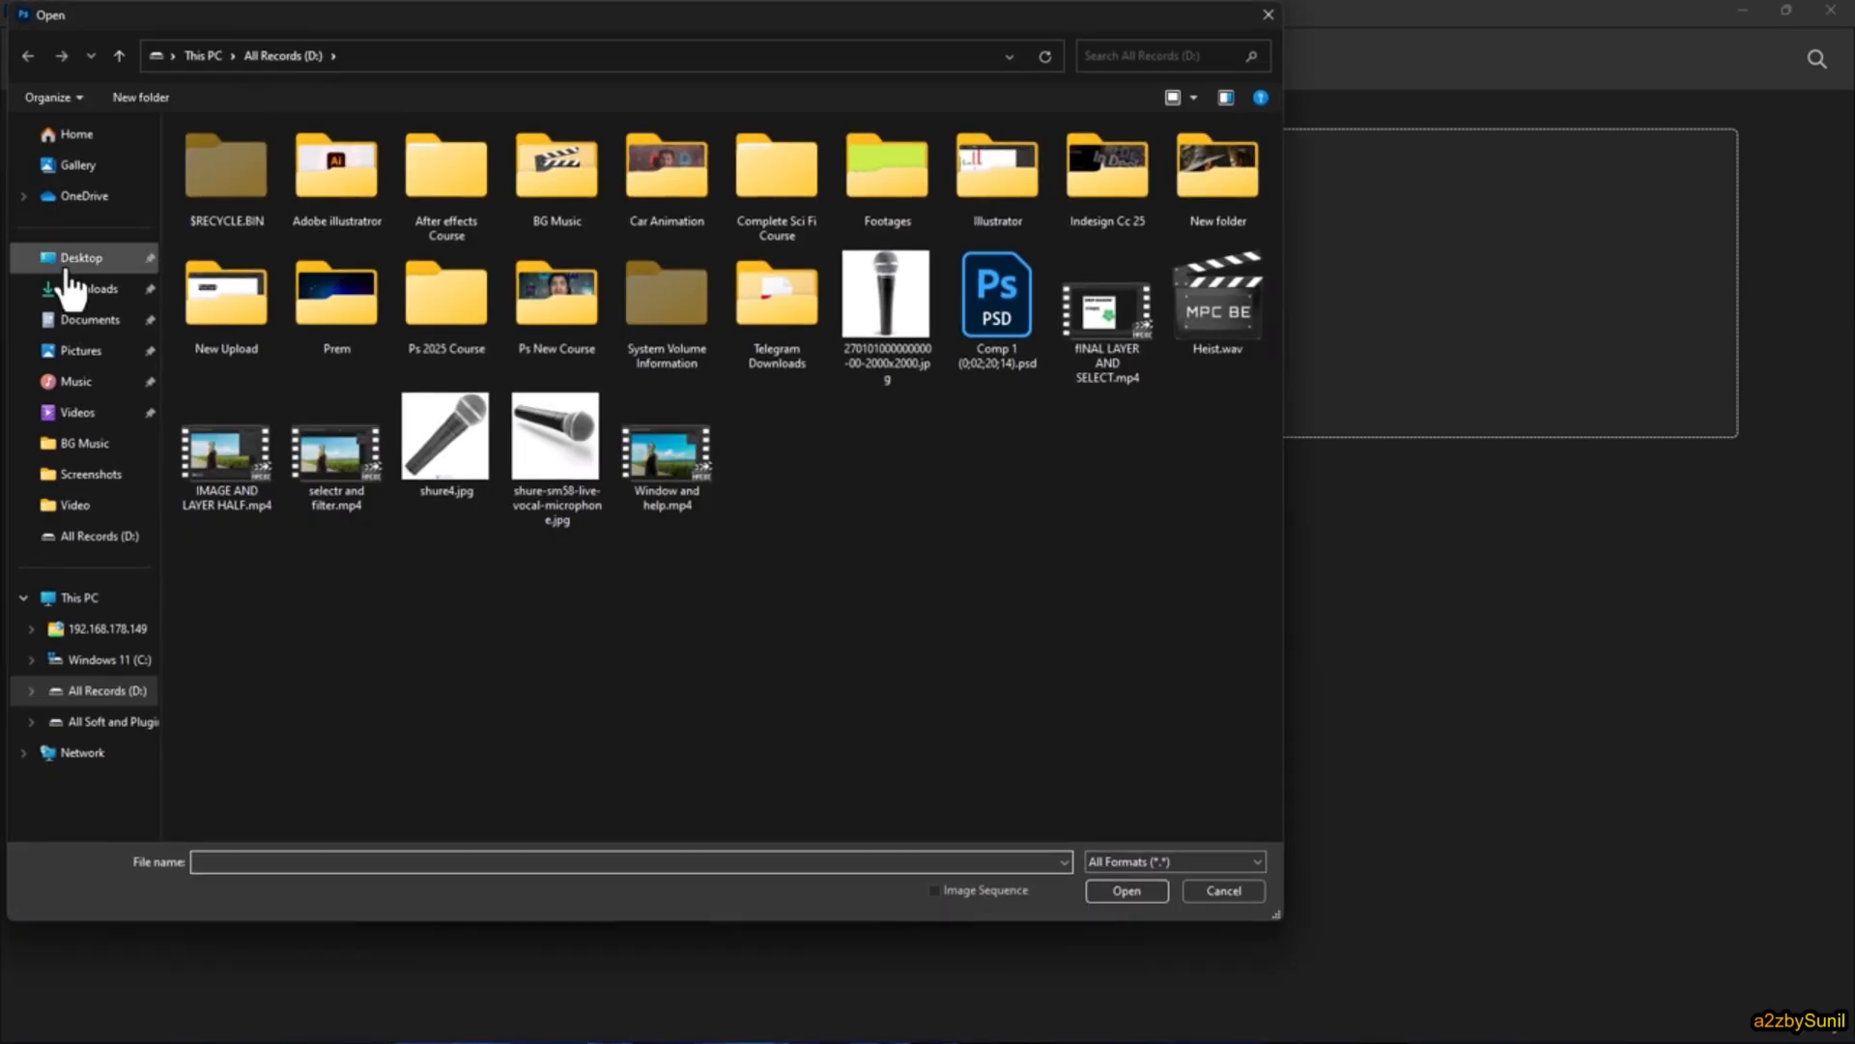
pyautogui.click(68, 274)
pyautogui.click(372, 261)
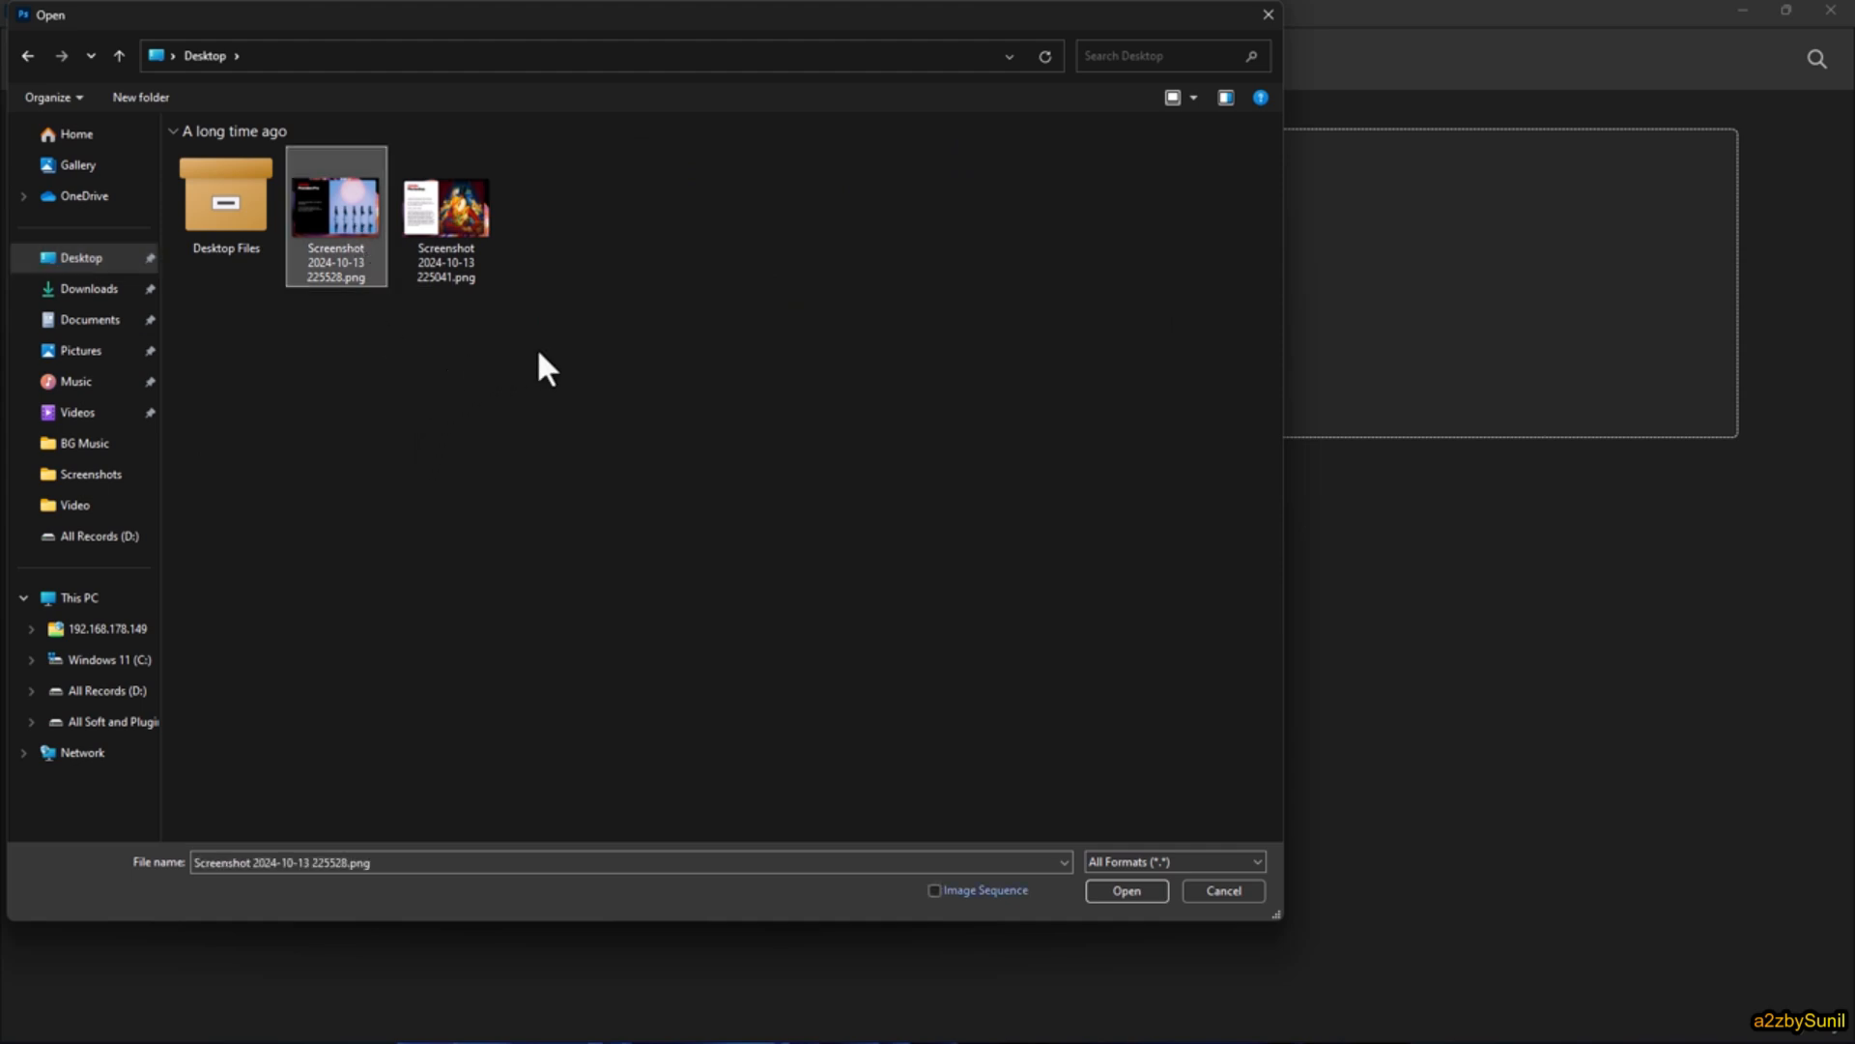
pyautogui.moveTo(546, 359); pyautogui.dragTo(361, 193)
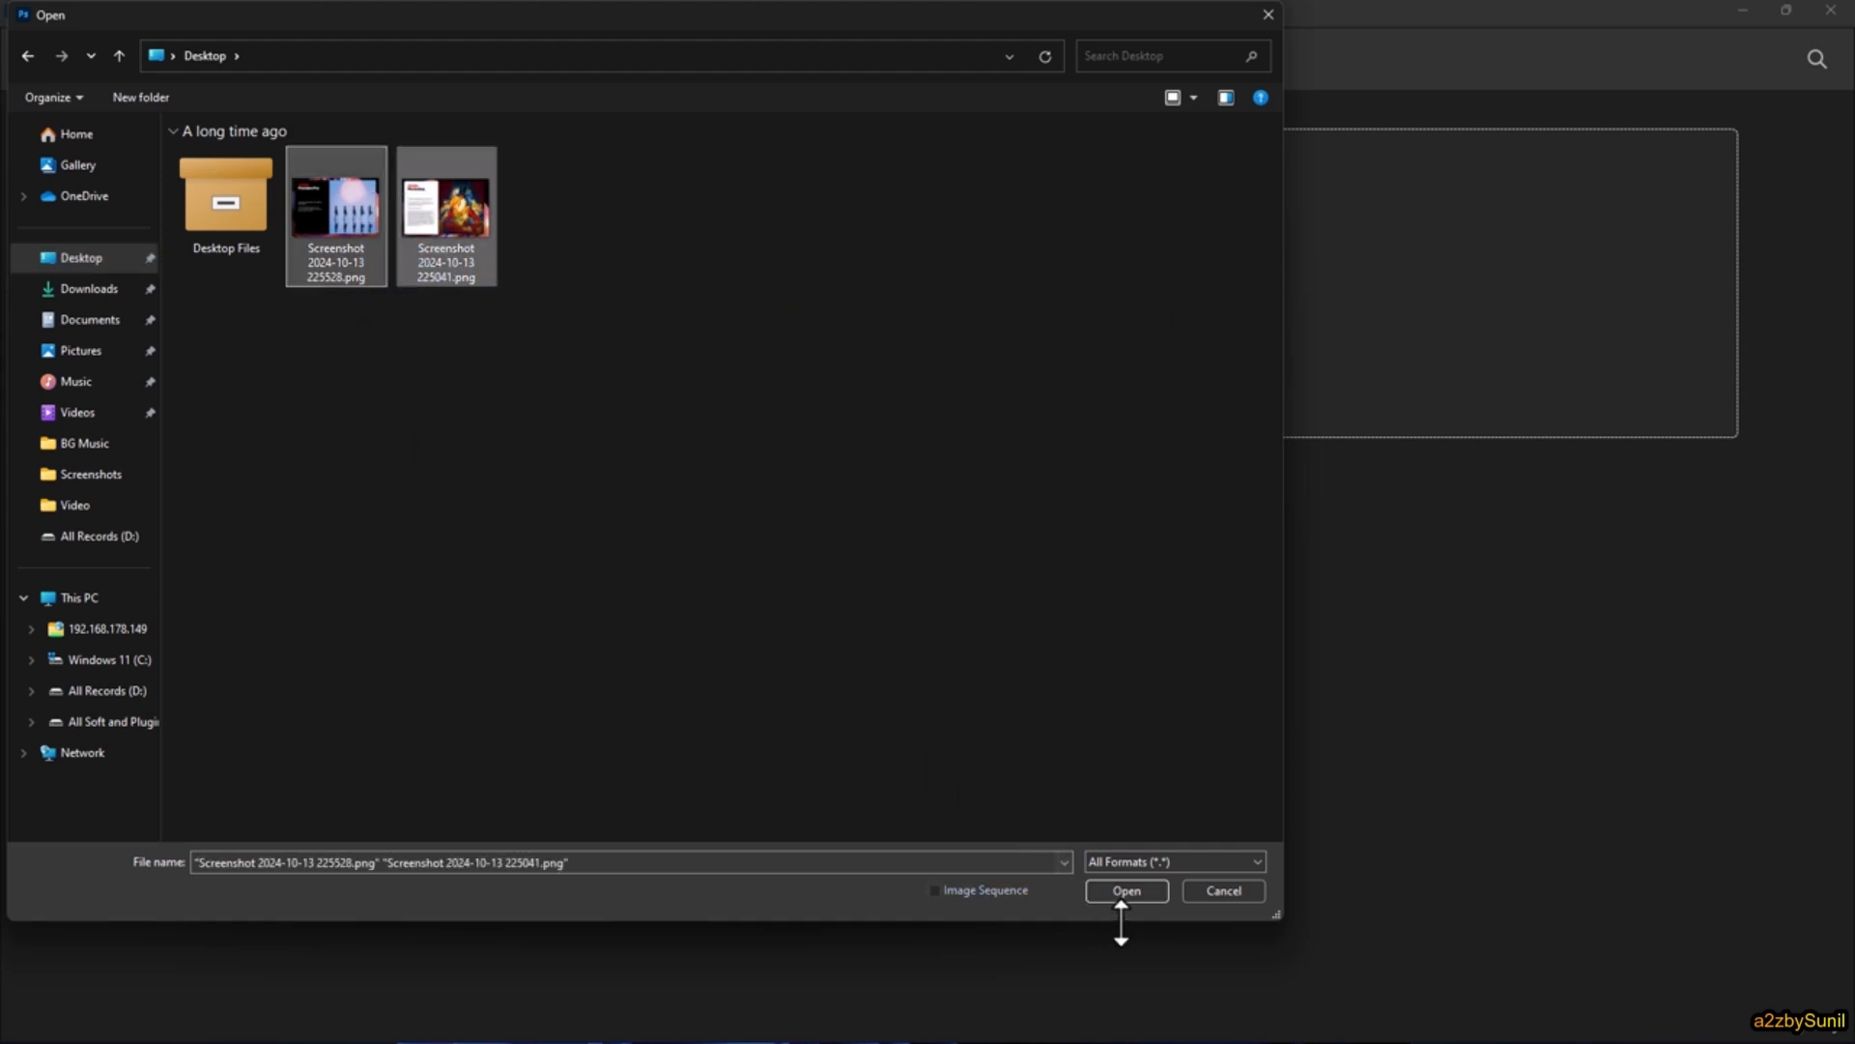
pyautogui.click(1141, 890)
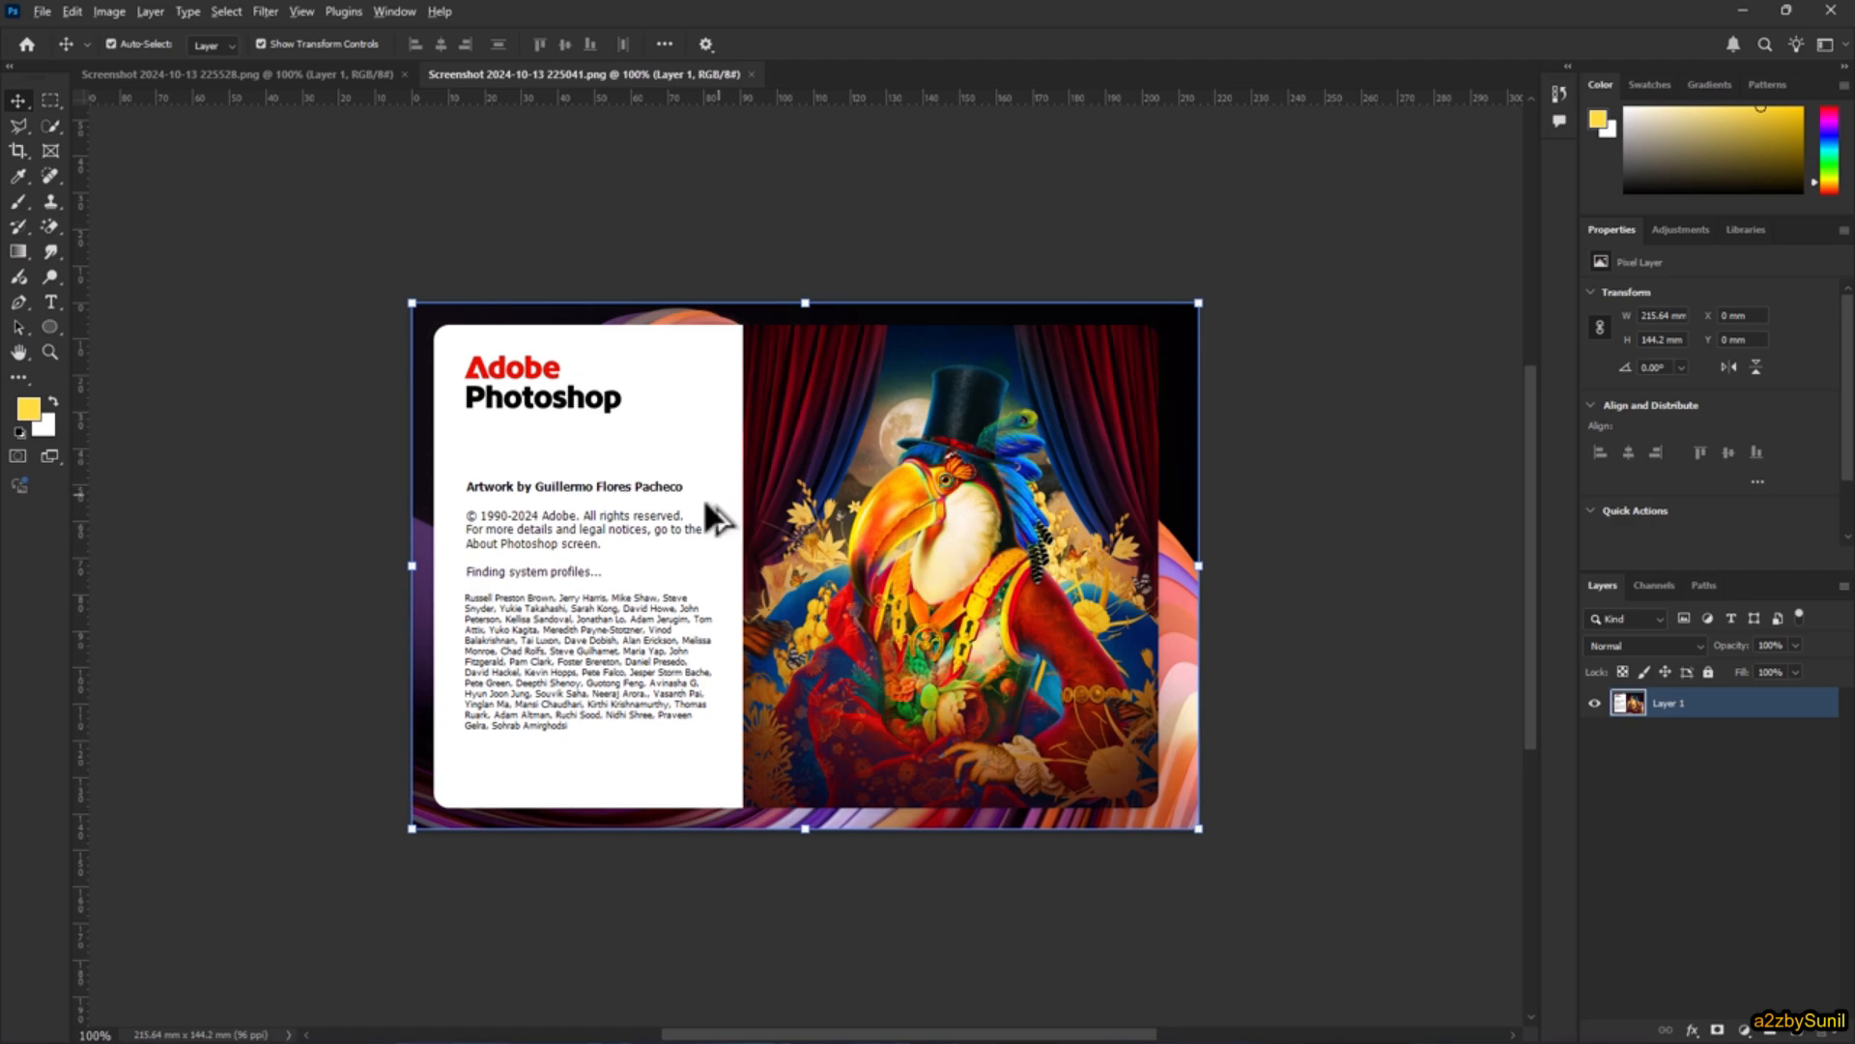
# Step: Examine the logo and credits text in Screenshot 2024-10-13 225041.png by zooming in and back out
pyautogui.scroll(6, 663, 493)
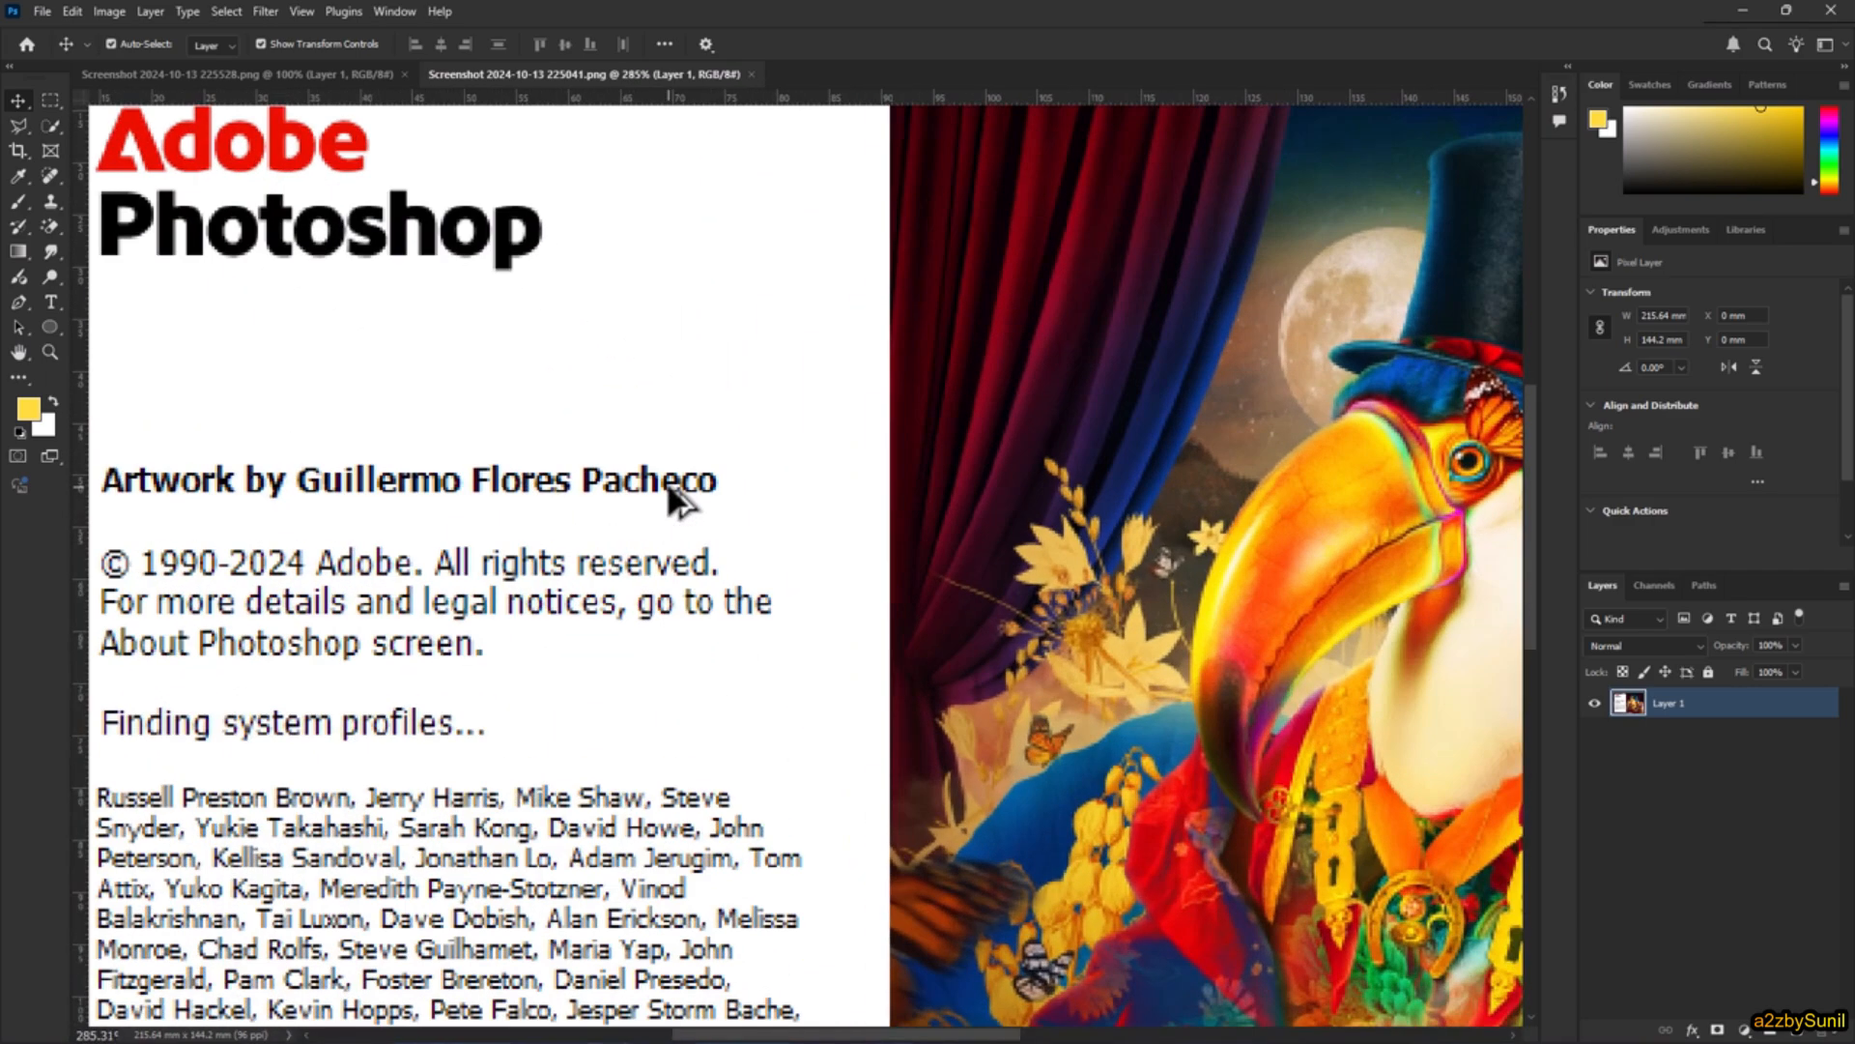
pyautogui.scroll(-5, 670, 487)
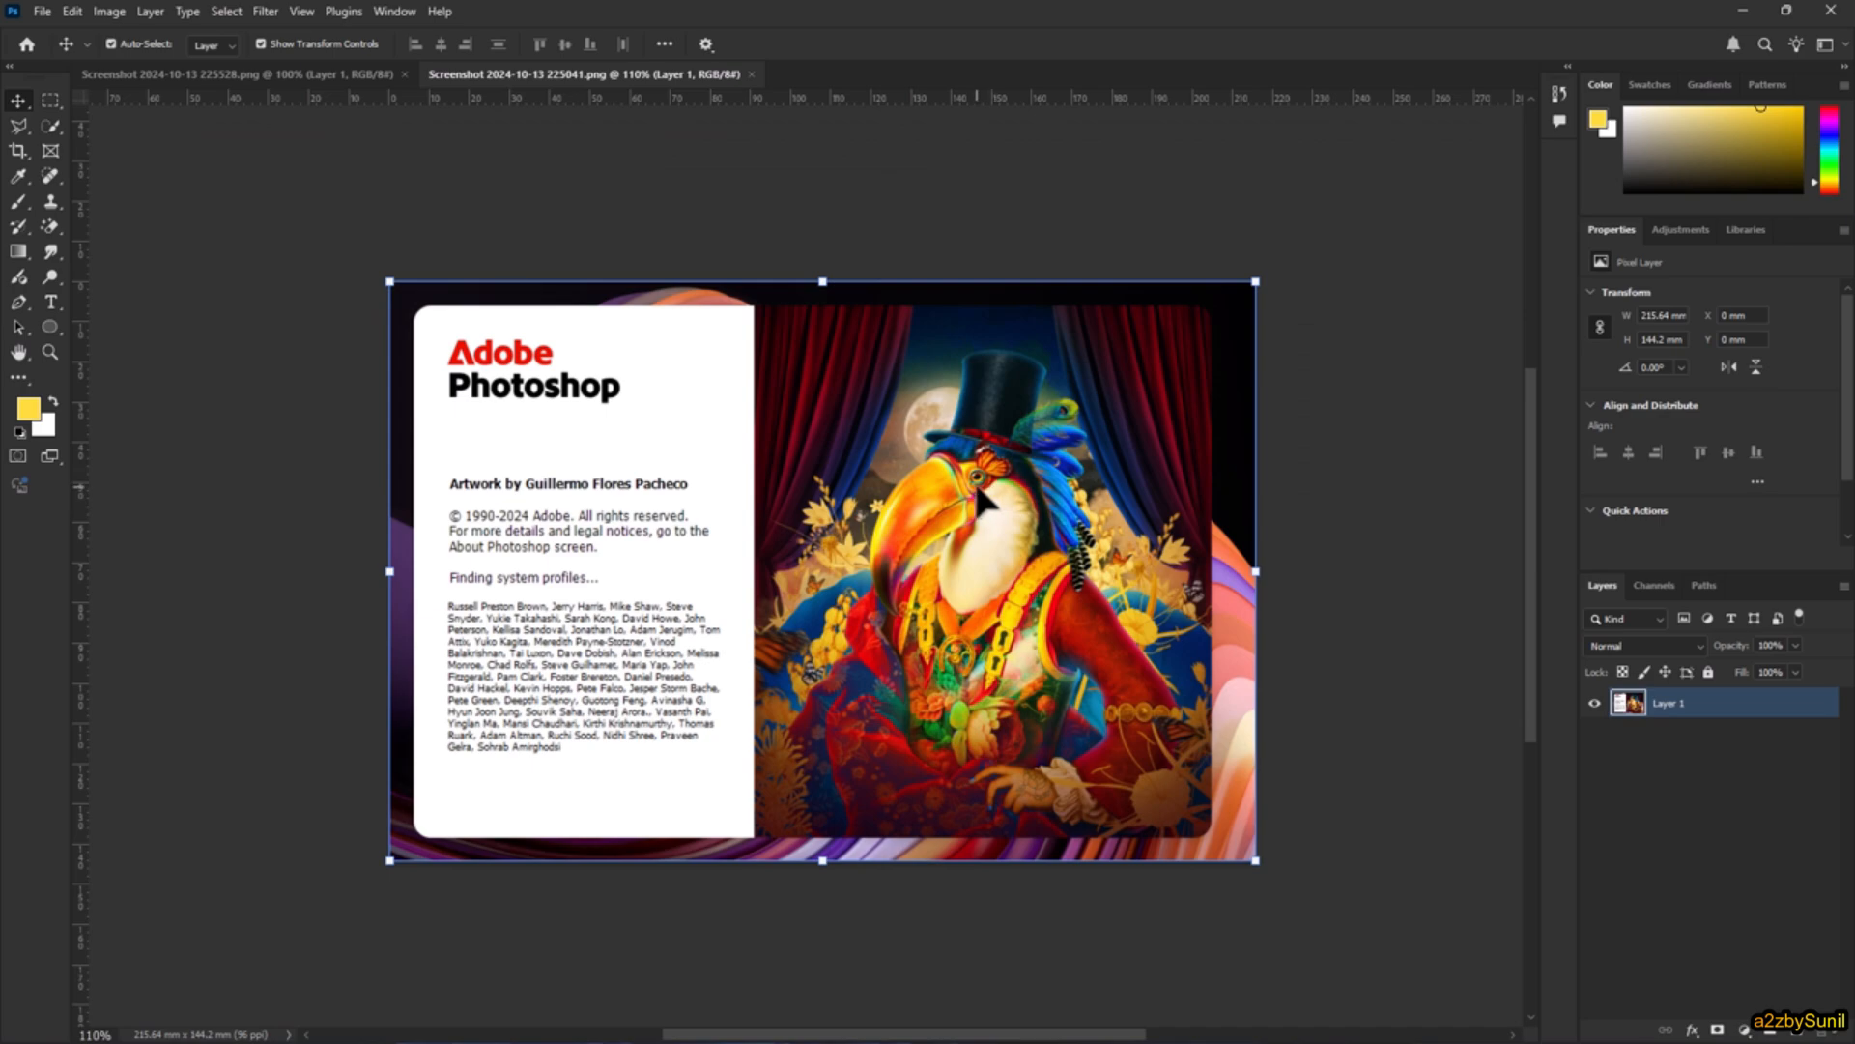
pyautogui.scroll(1, 988, 479)
pyautogui.scroll(4, 988, 481)
pyautogui.scroll(-4, 986, 503)
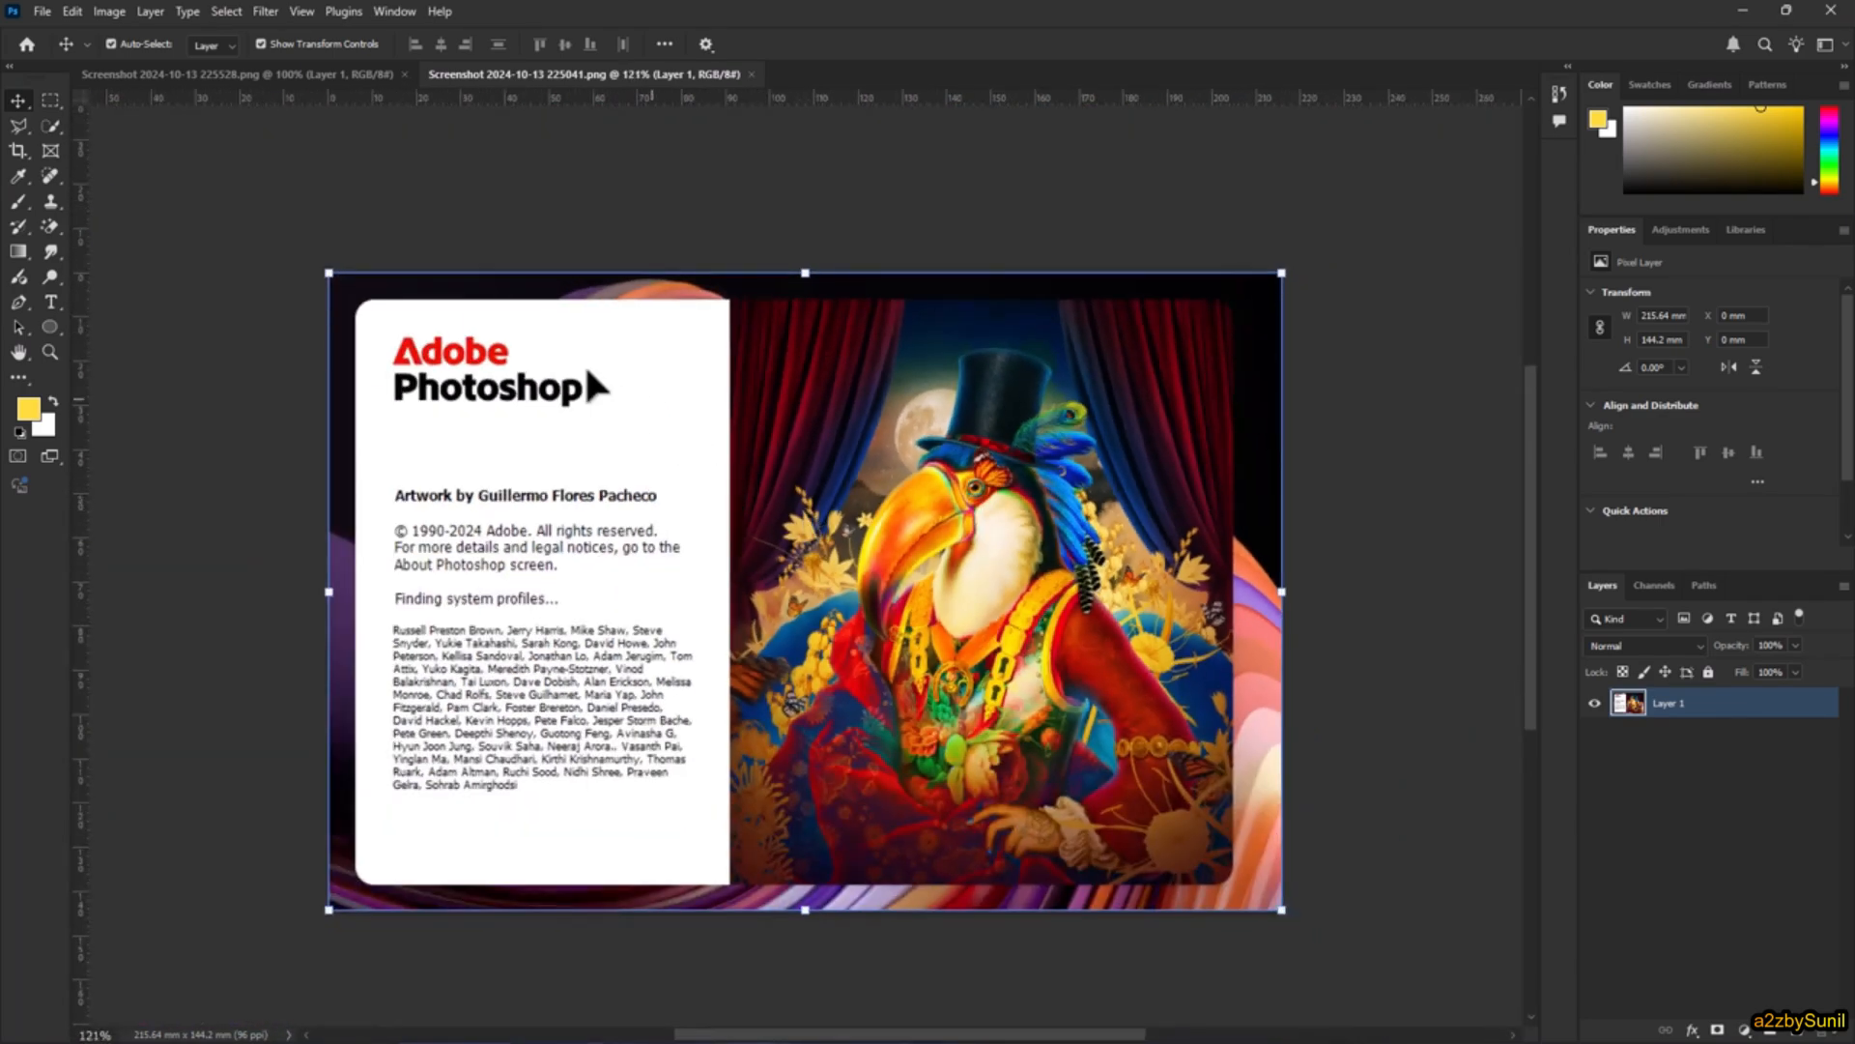
pyautogui.scroll(3, 404, 382)
pyautogui.scroll(-3, 405, 377)
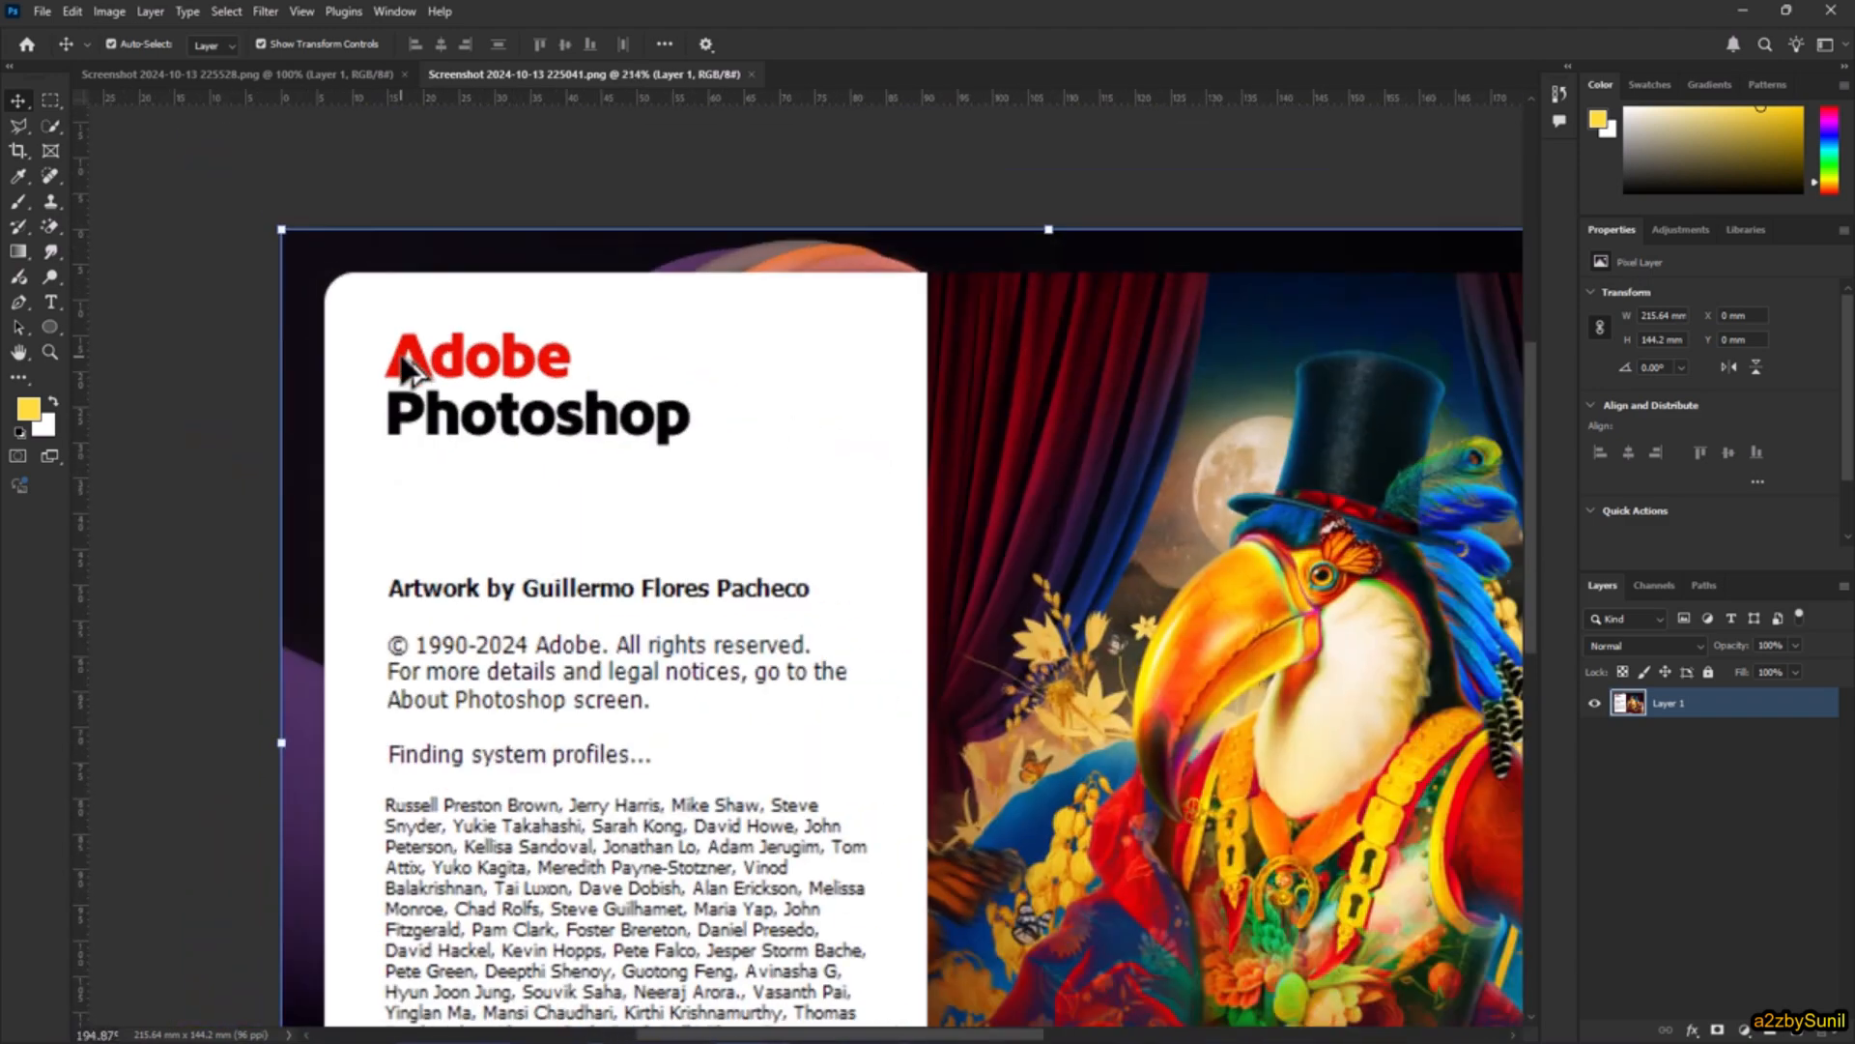
pyautogui.scroll(-2, 404, 369)
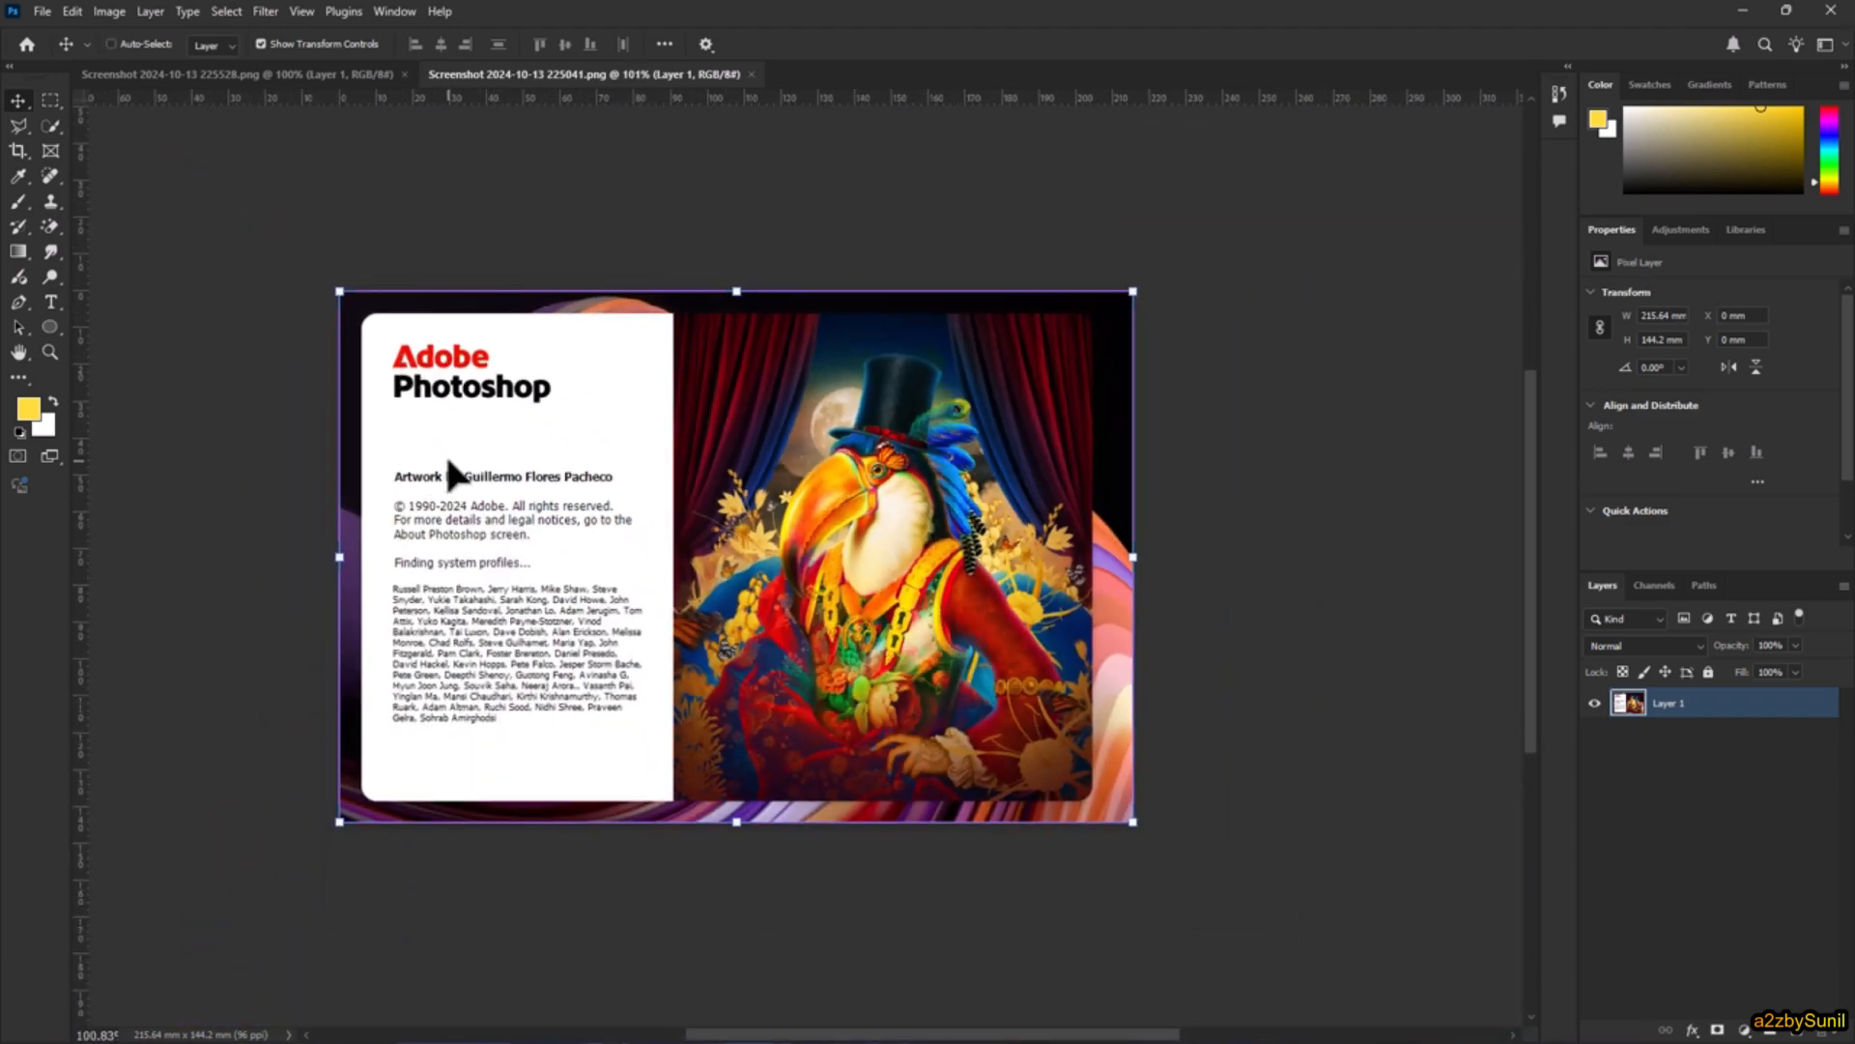
# Step: Inspect the toucan artwork and credits using the temporary Zoom tool, and pan the image across the canvas
pyautogui.hotkey('ctrl', 'space')
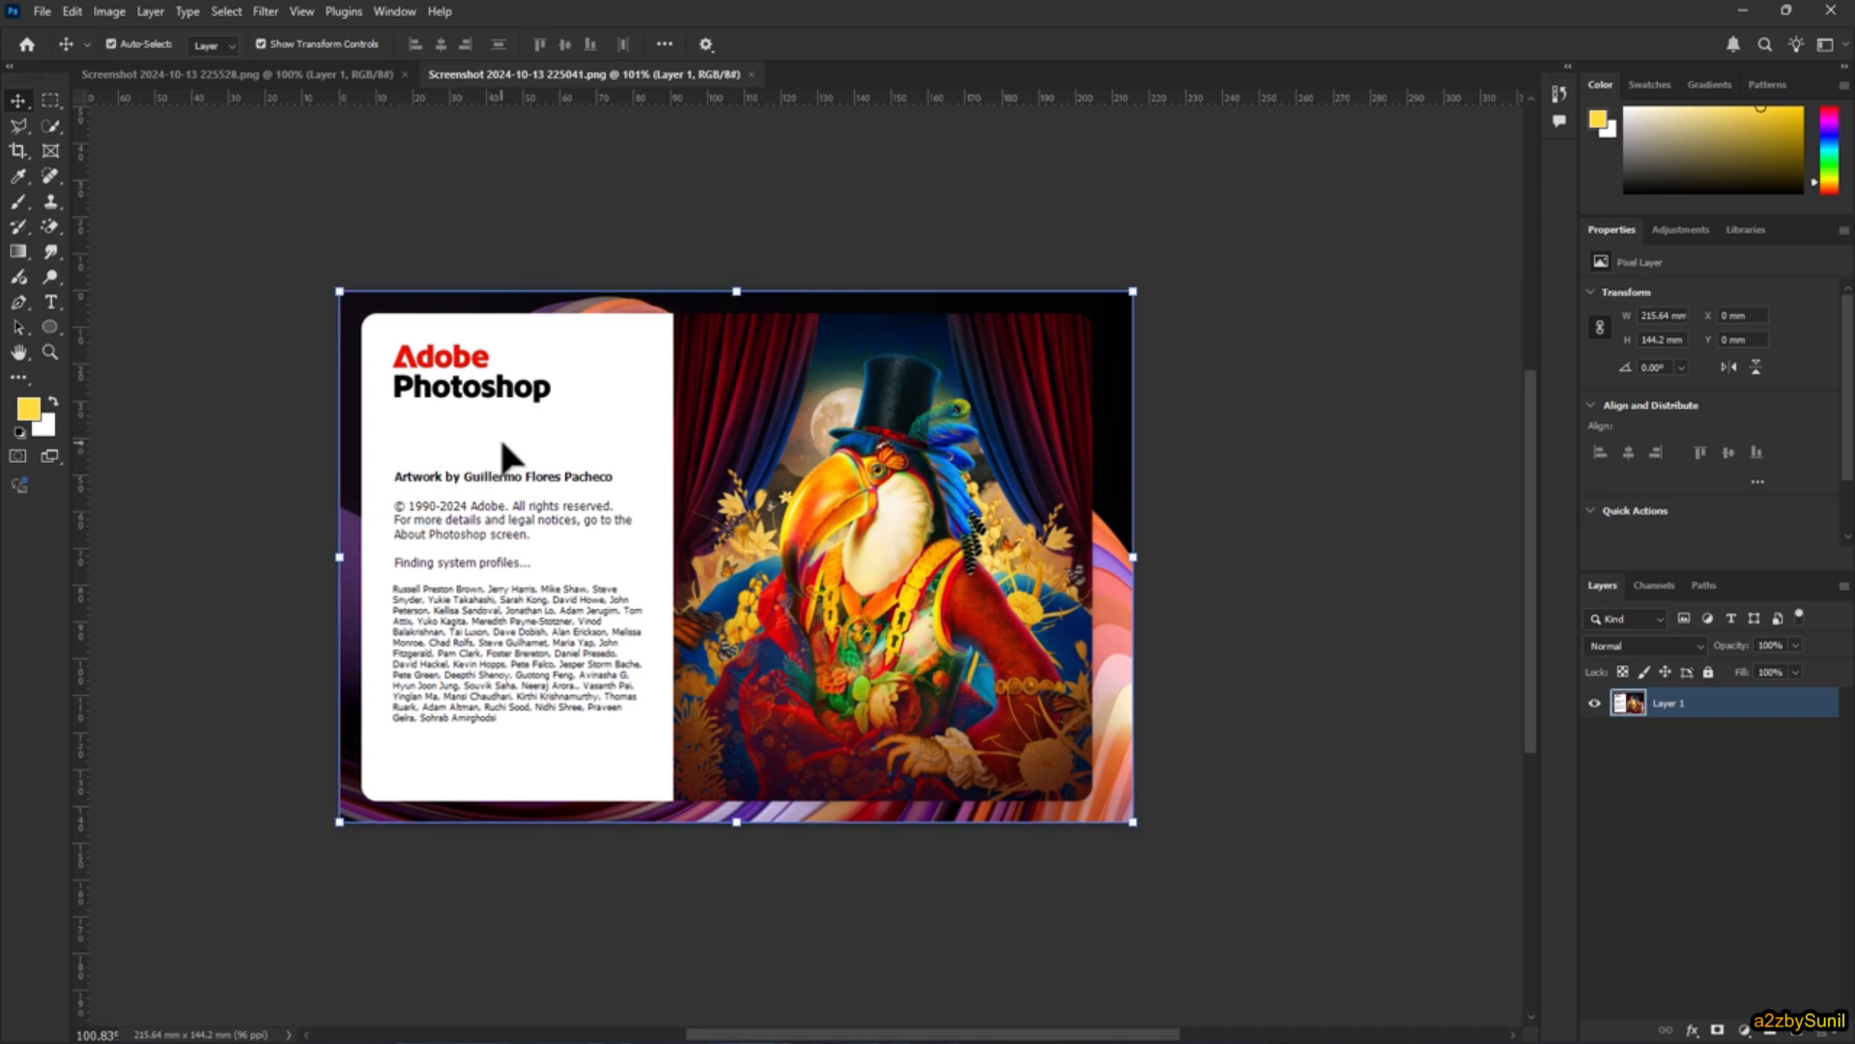
pyautogui.hotkey('ctrl', 'space')
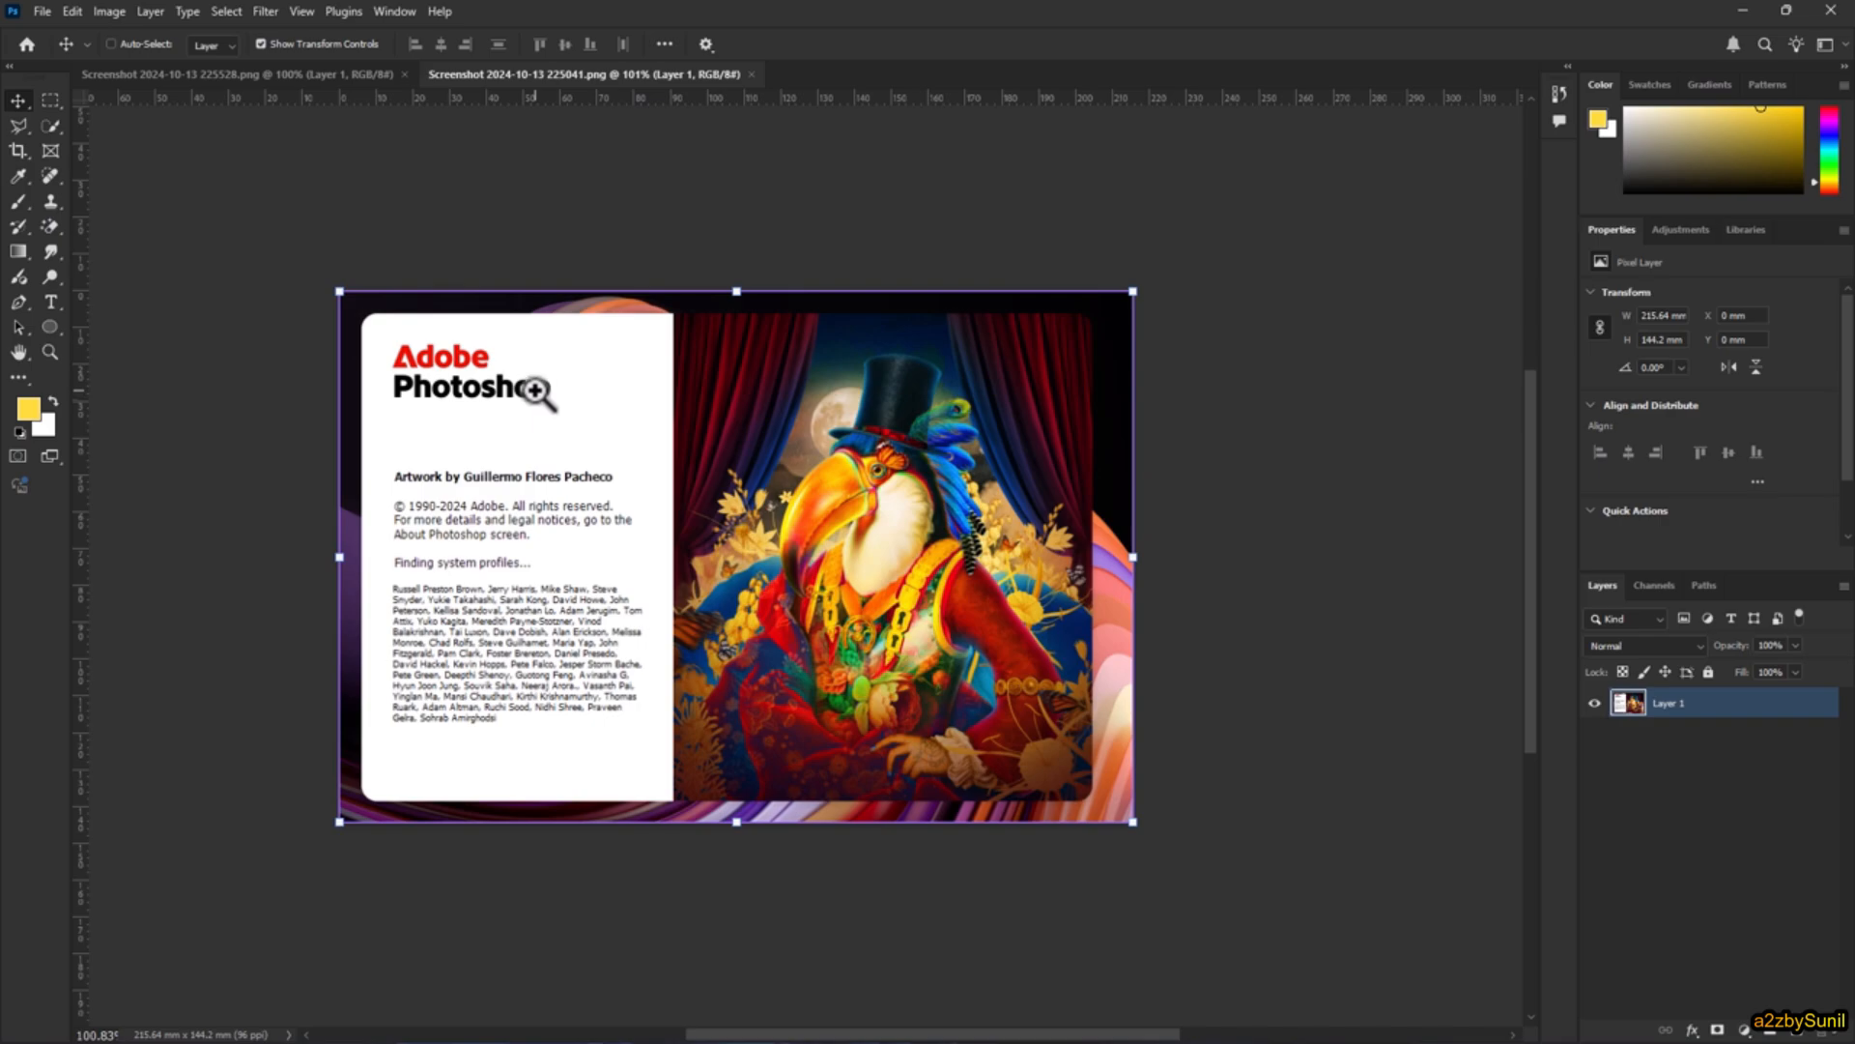
pyautogui.moveTo(903, 462)
pyautogui.mouseDown()
pyautogui.moveTo(1006, 629)
pyautogui.moveTo(925, 454)
pyautogui.mouseUp()
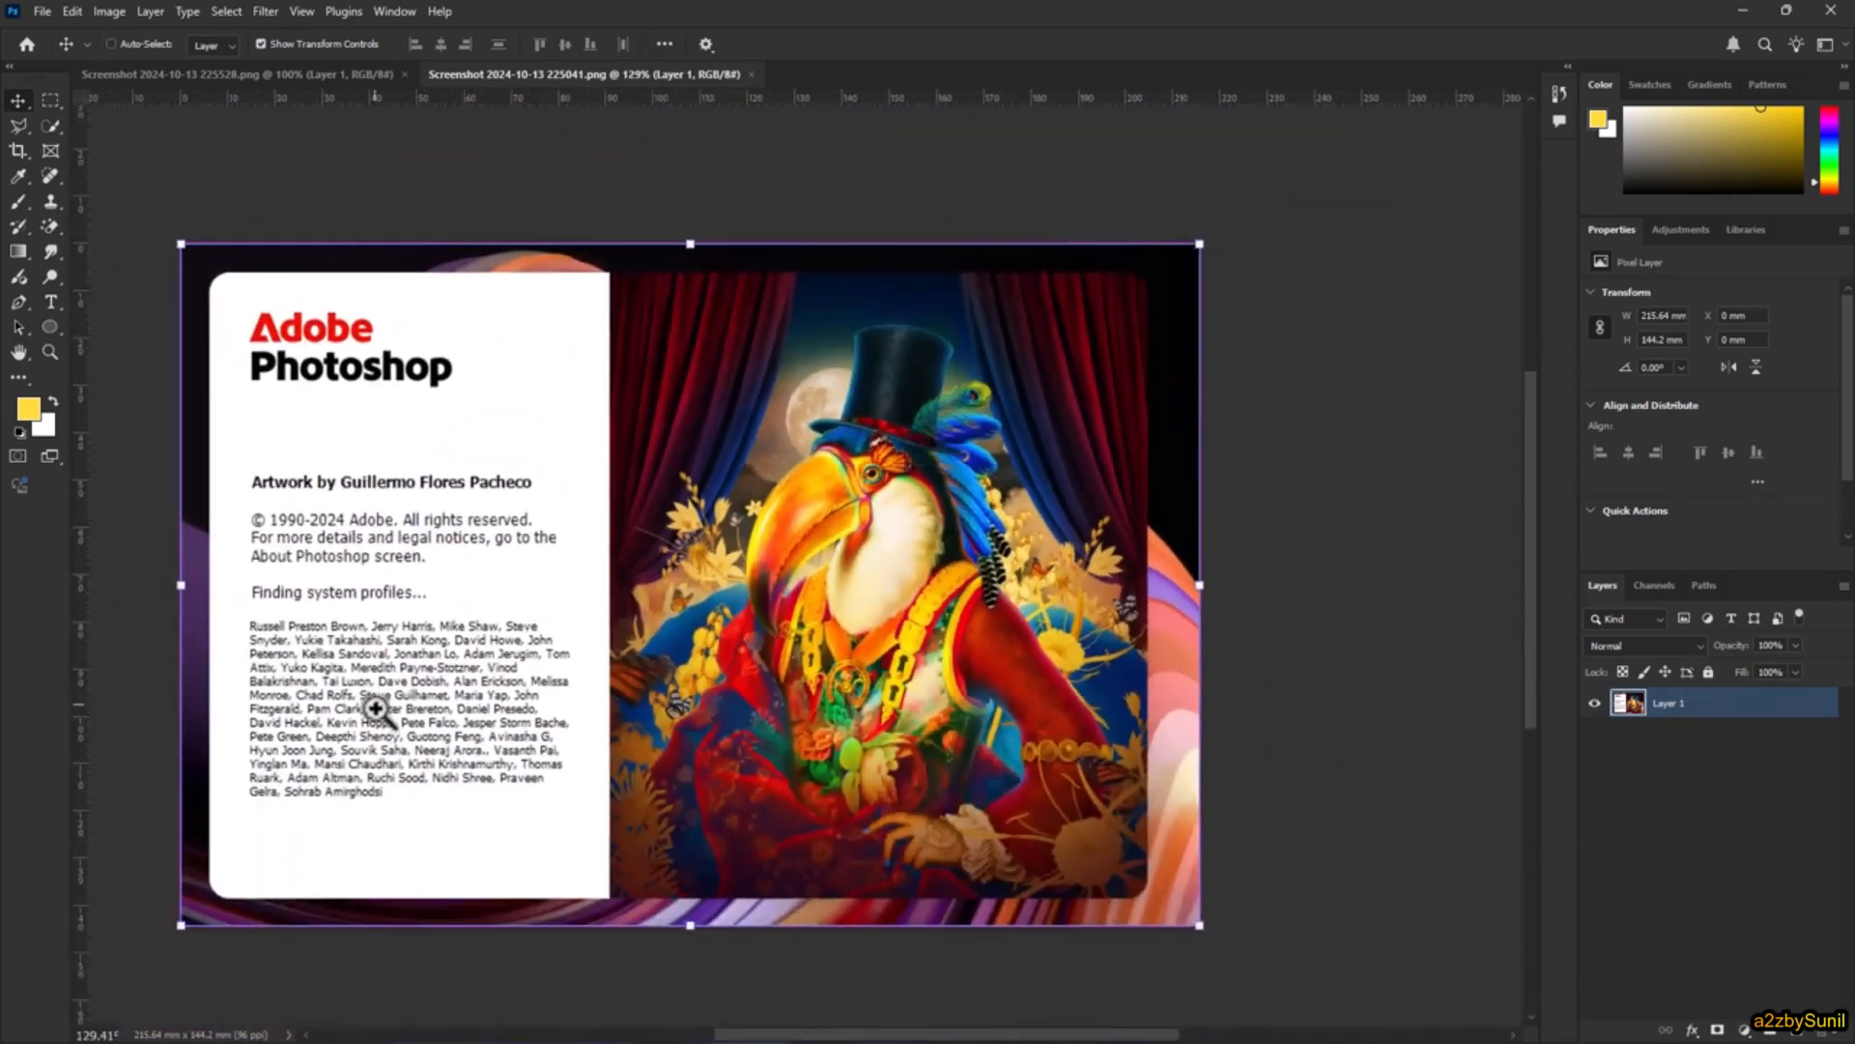
pyautogui.moveTo(376, 708); pyautogui.dragTo(920, 746)
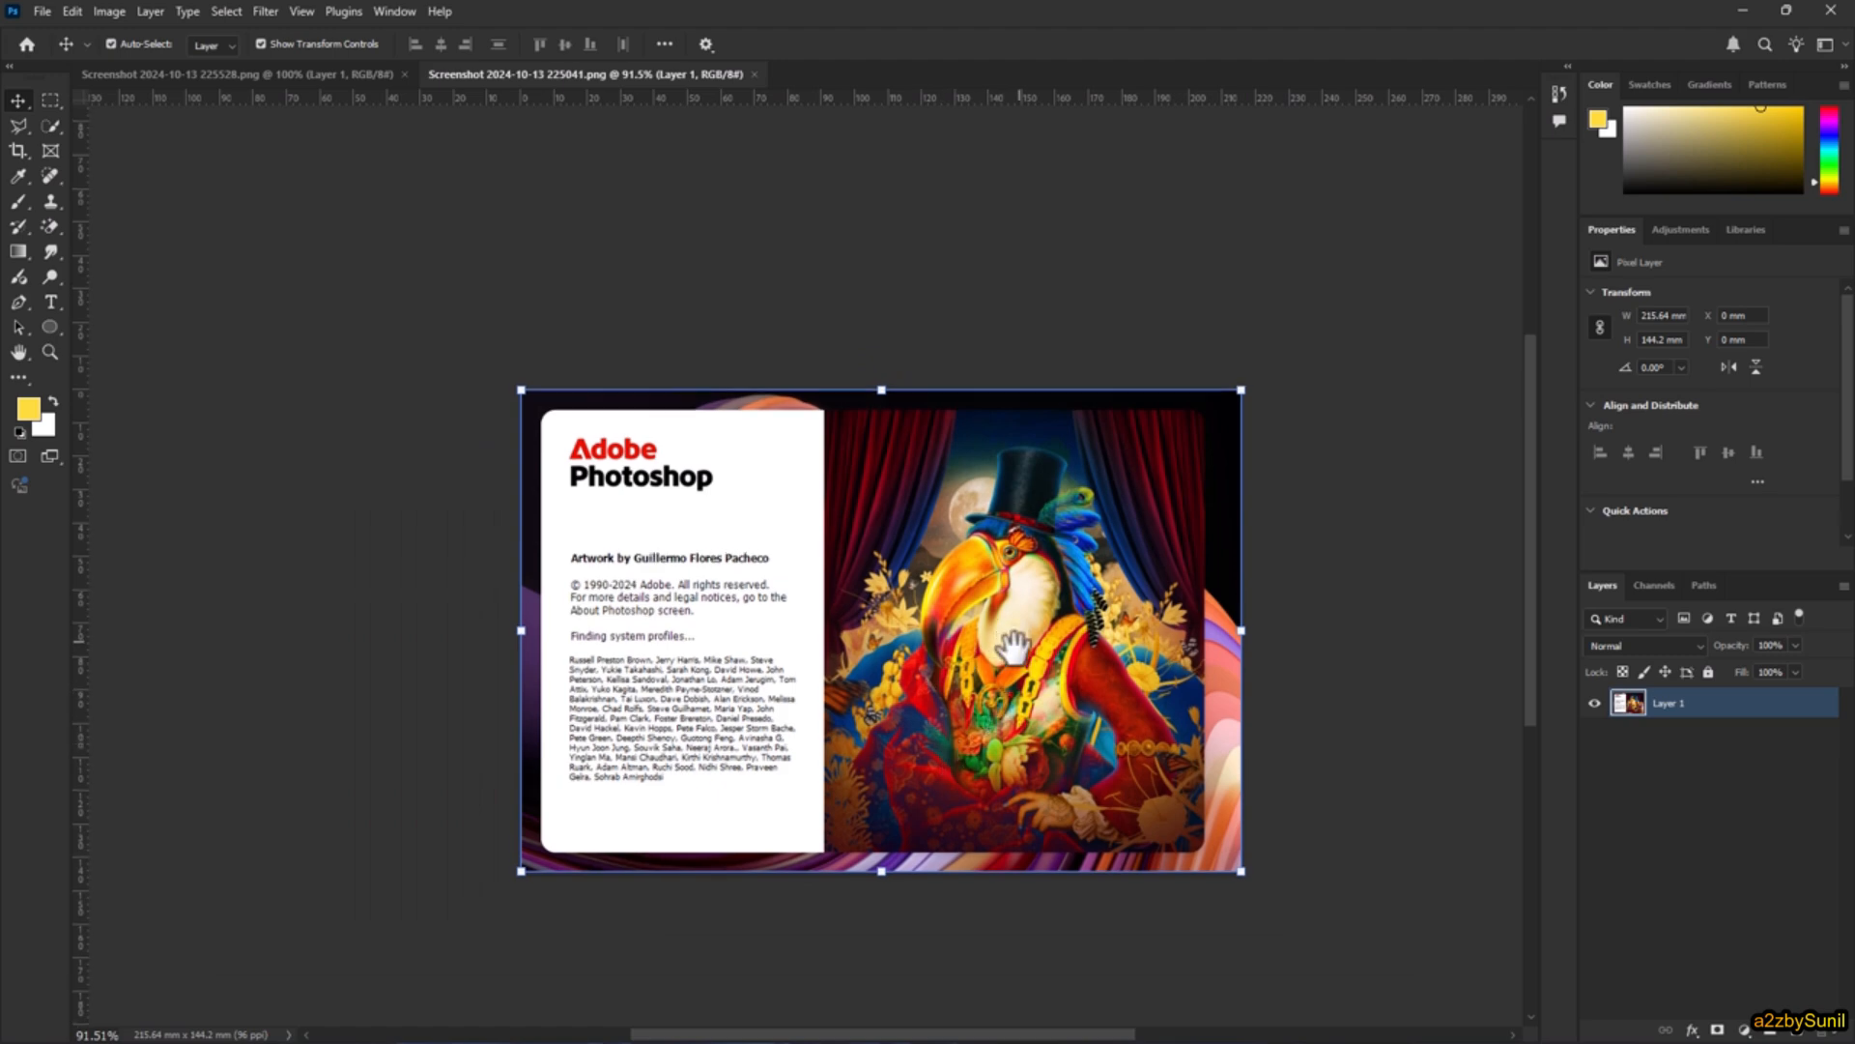
pyautogui.moveTo(995, 643); pyautogui.dragTo(927, 548)
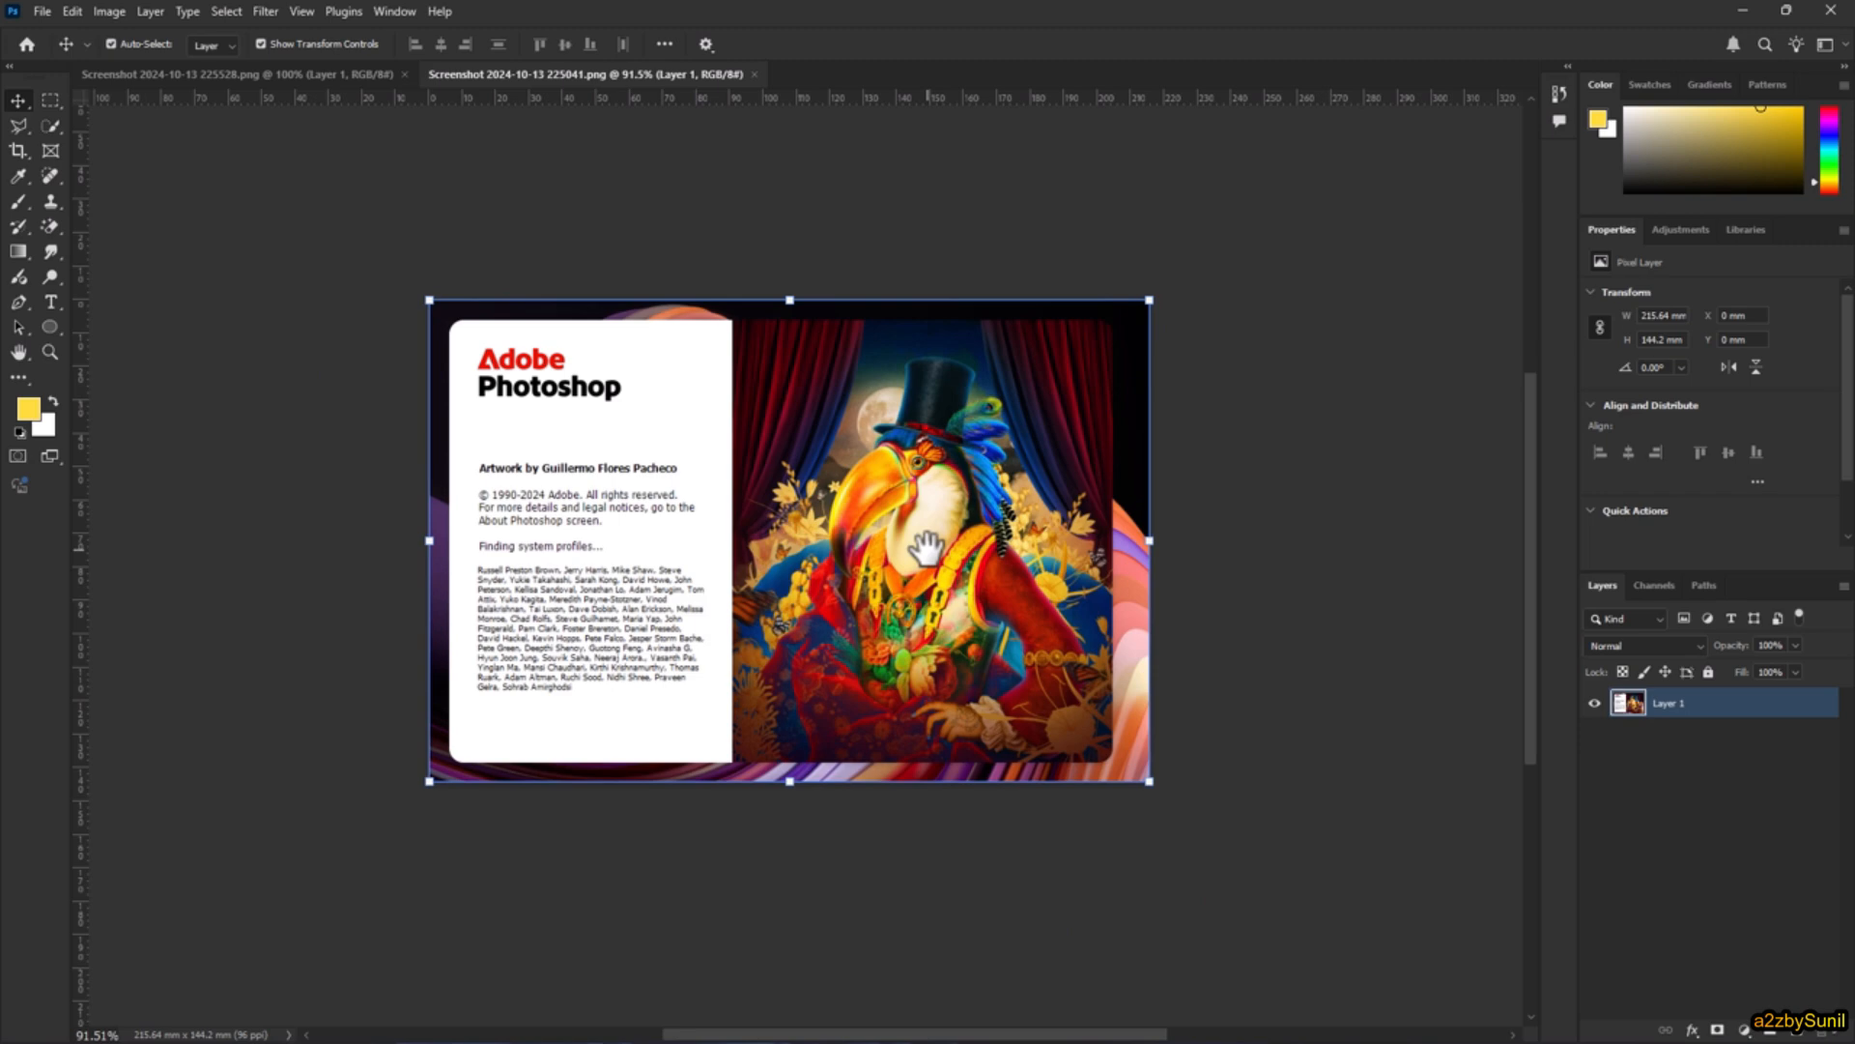
pyautogui.scroll(4, 856, 553)
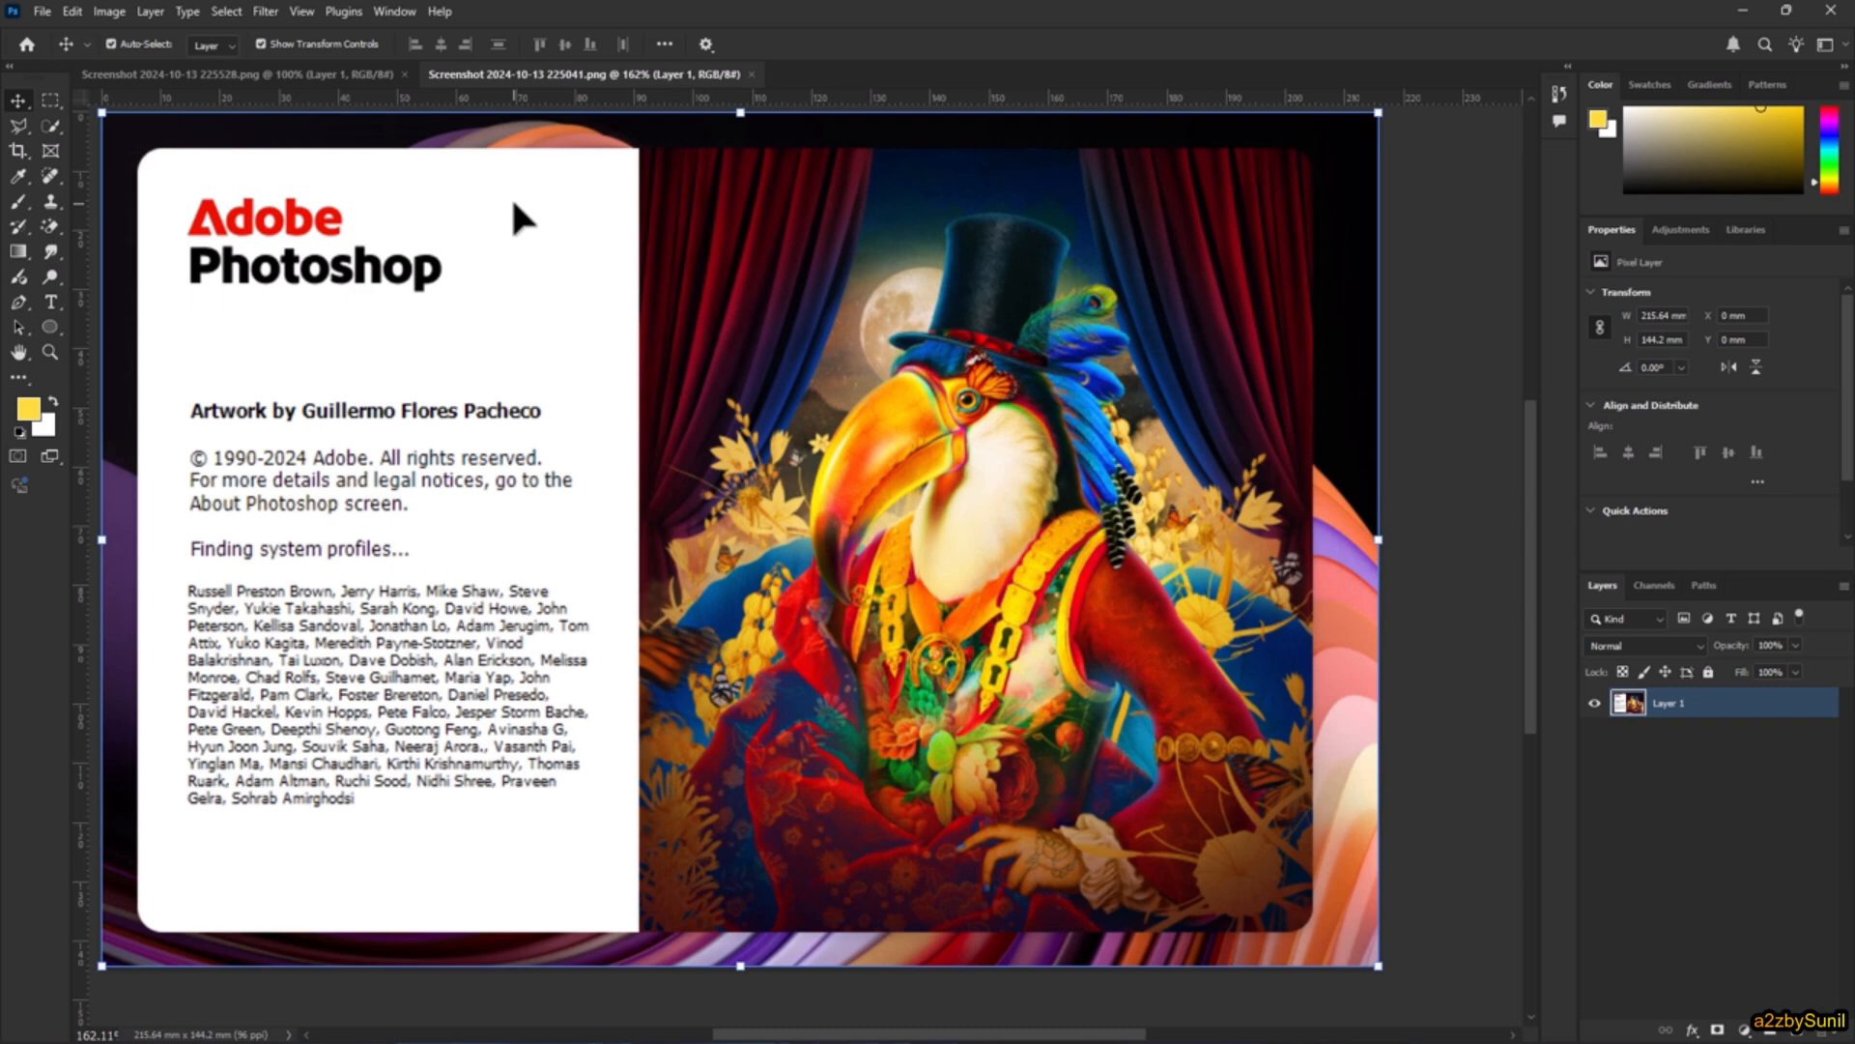
# Step: Fit the whole Photoshop splash image on screen
pyautogui.click(307, 11)
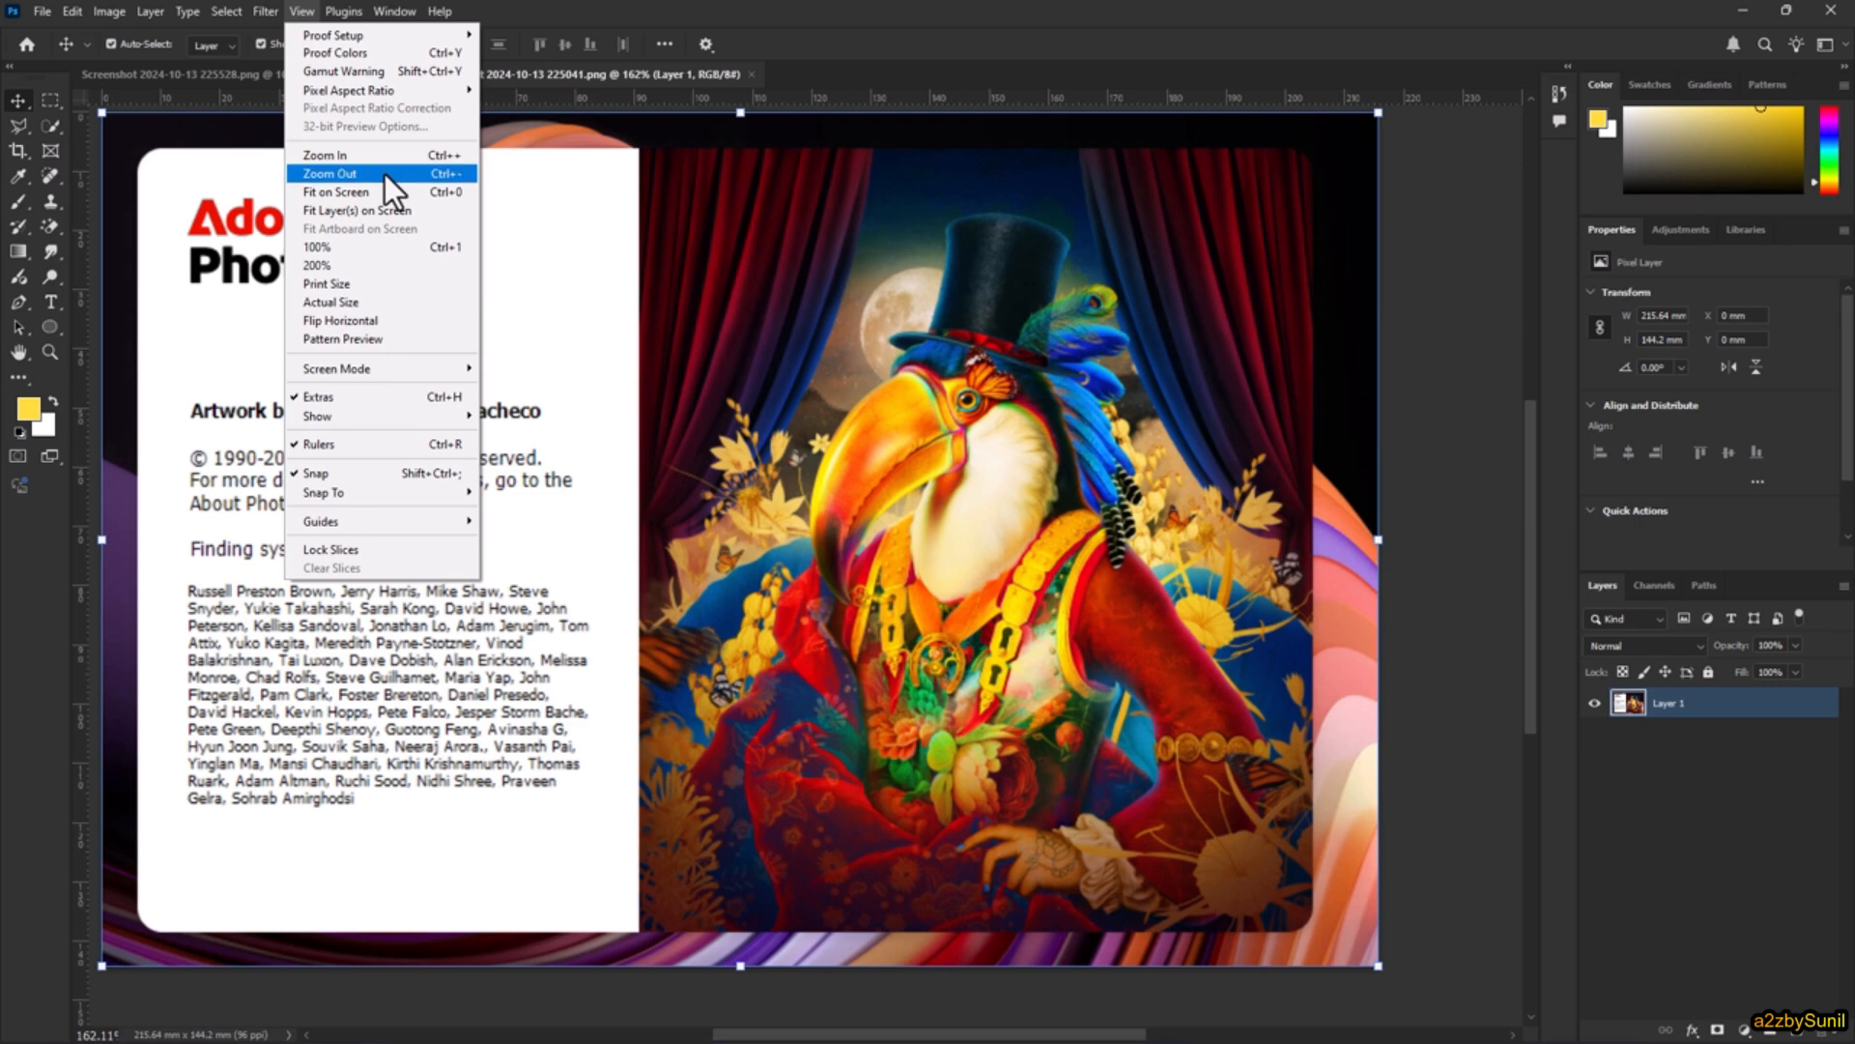
pyautogui.click(393, 198)
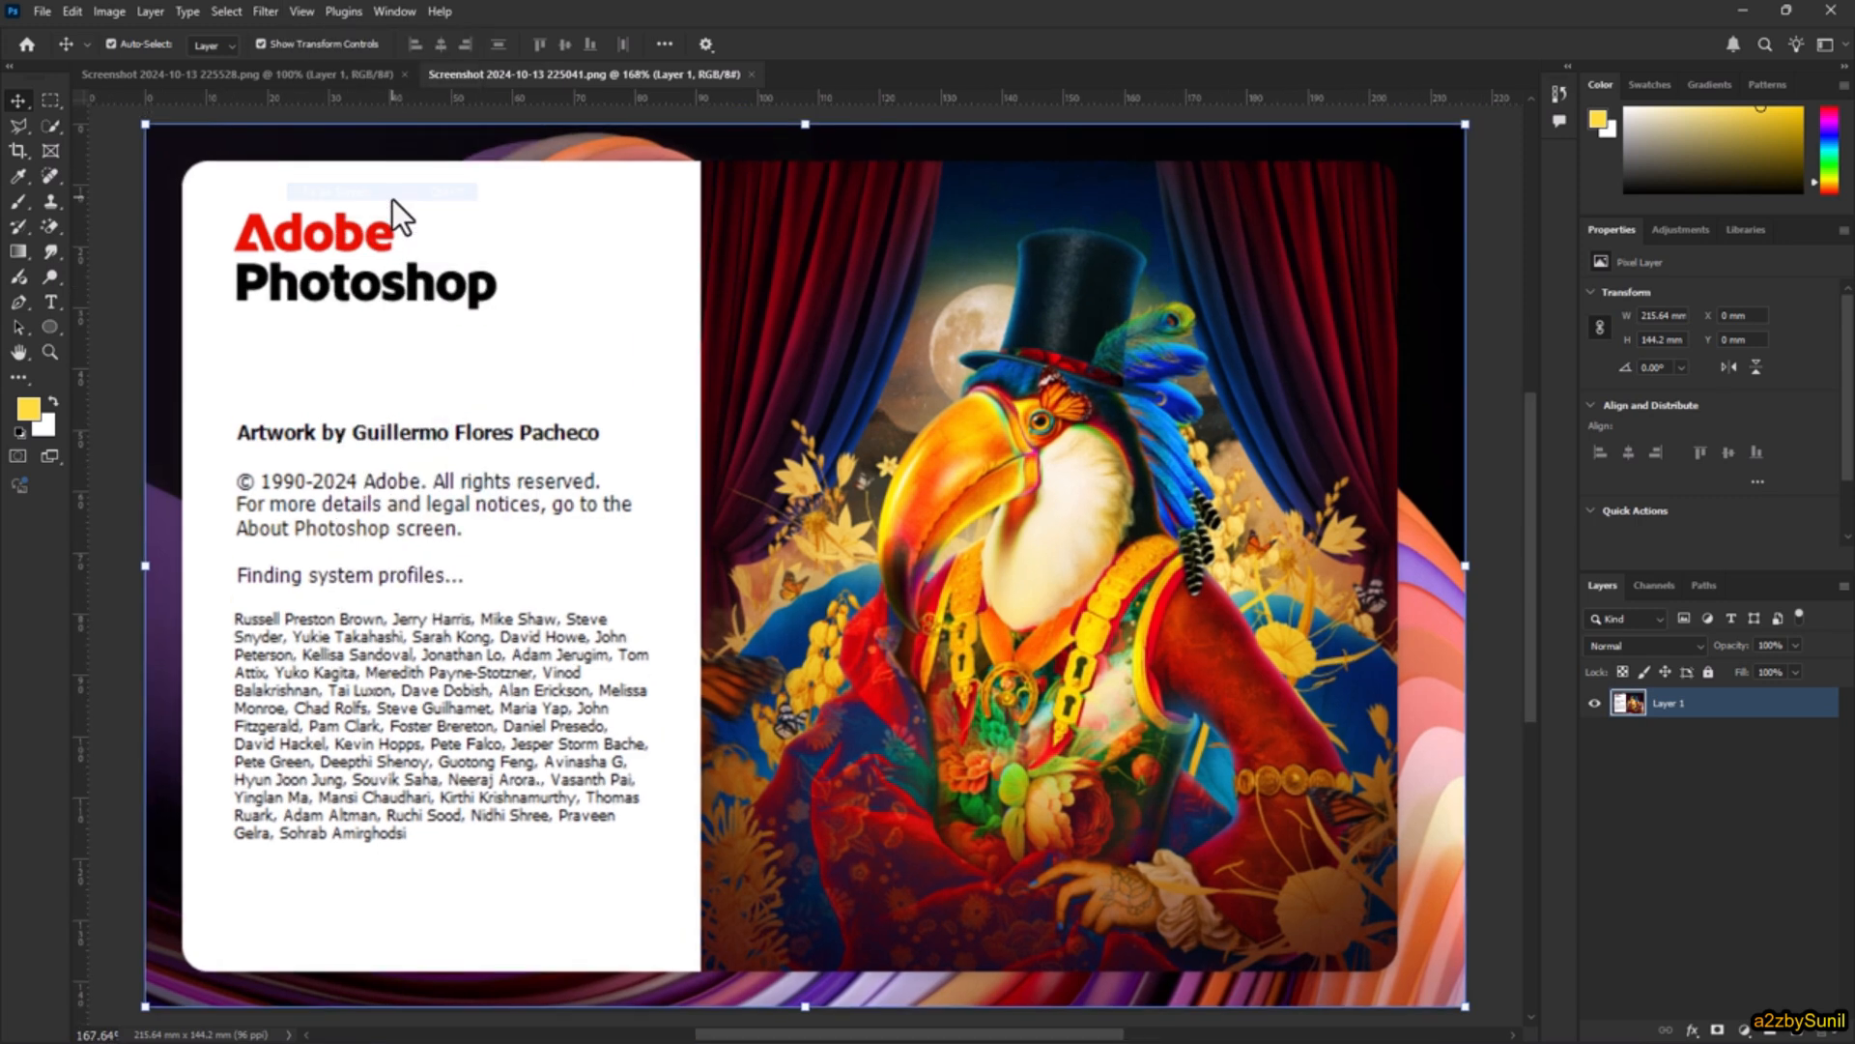
pyautogui.click(301, 14)
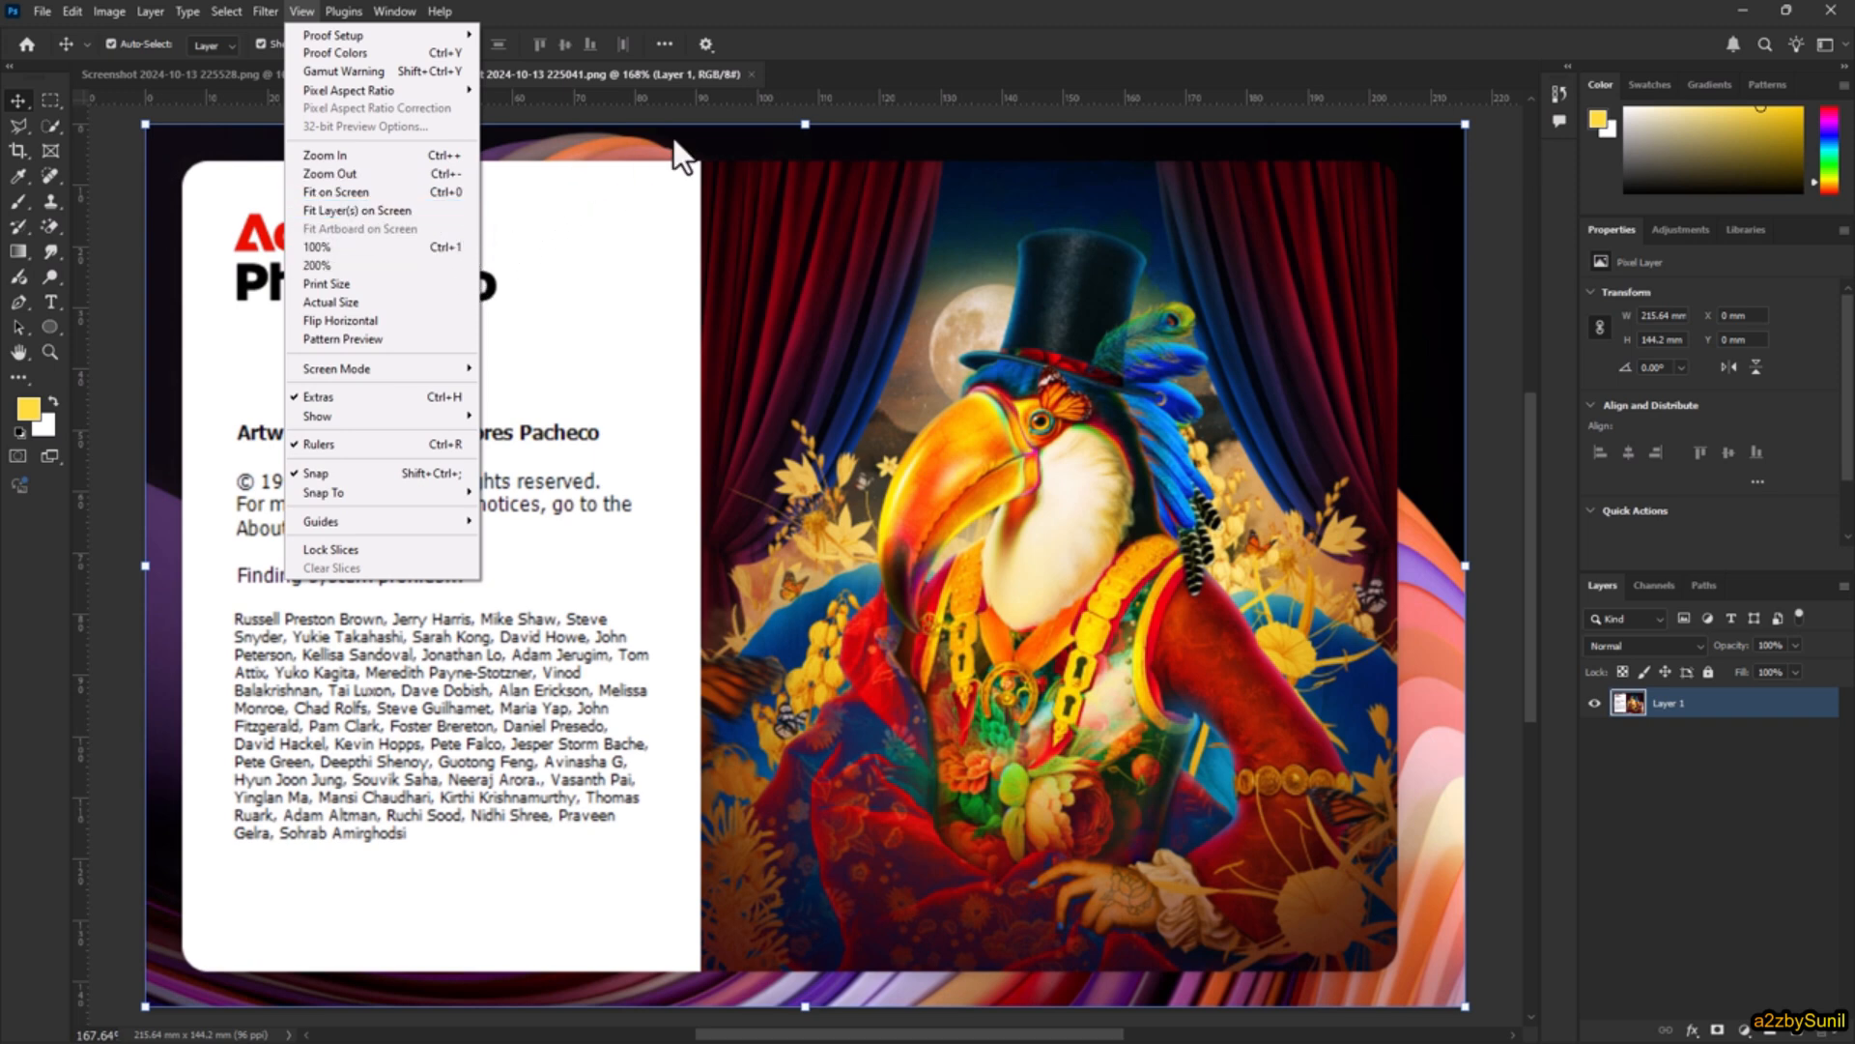
pyautogui.click(823, 14)
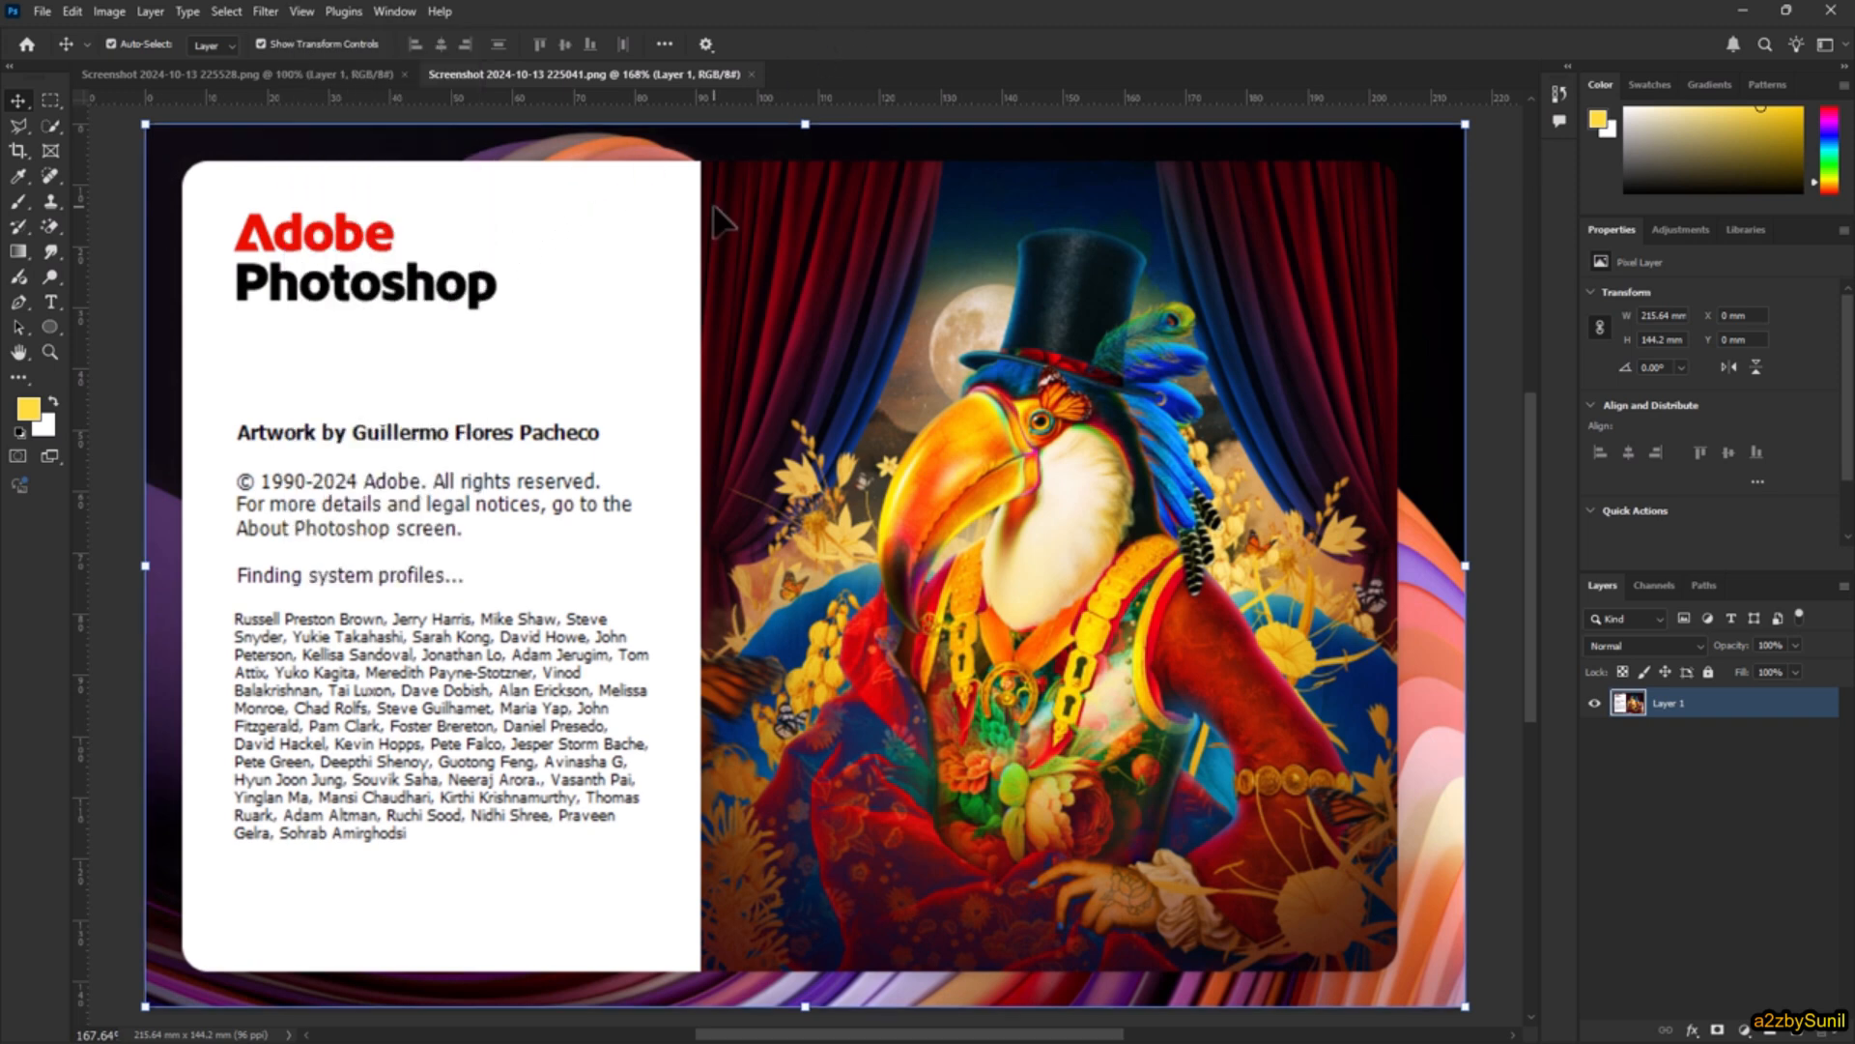
# Step: Compare the two open screenshots by viewing 225528.png at different magnifications, and return to 225041.png with a smaller view
pyautogui.click(214, 74)
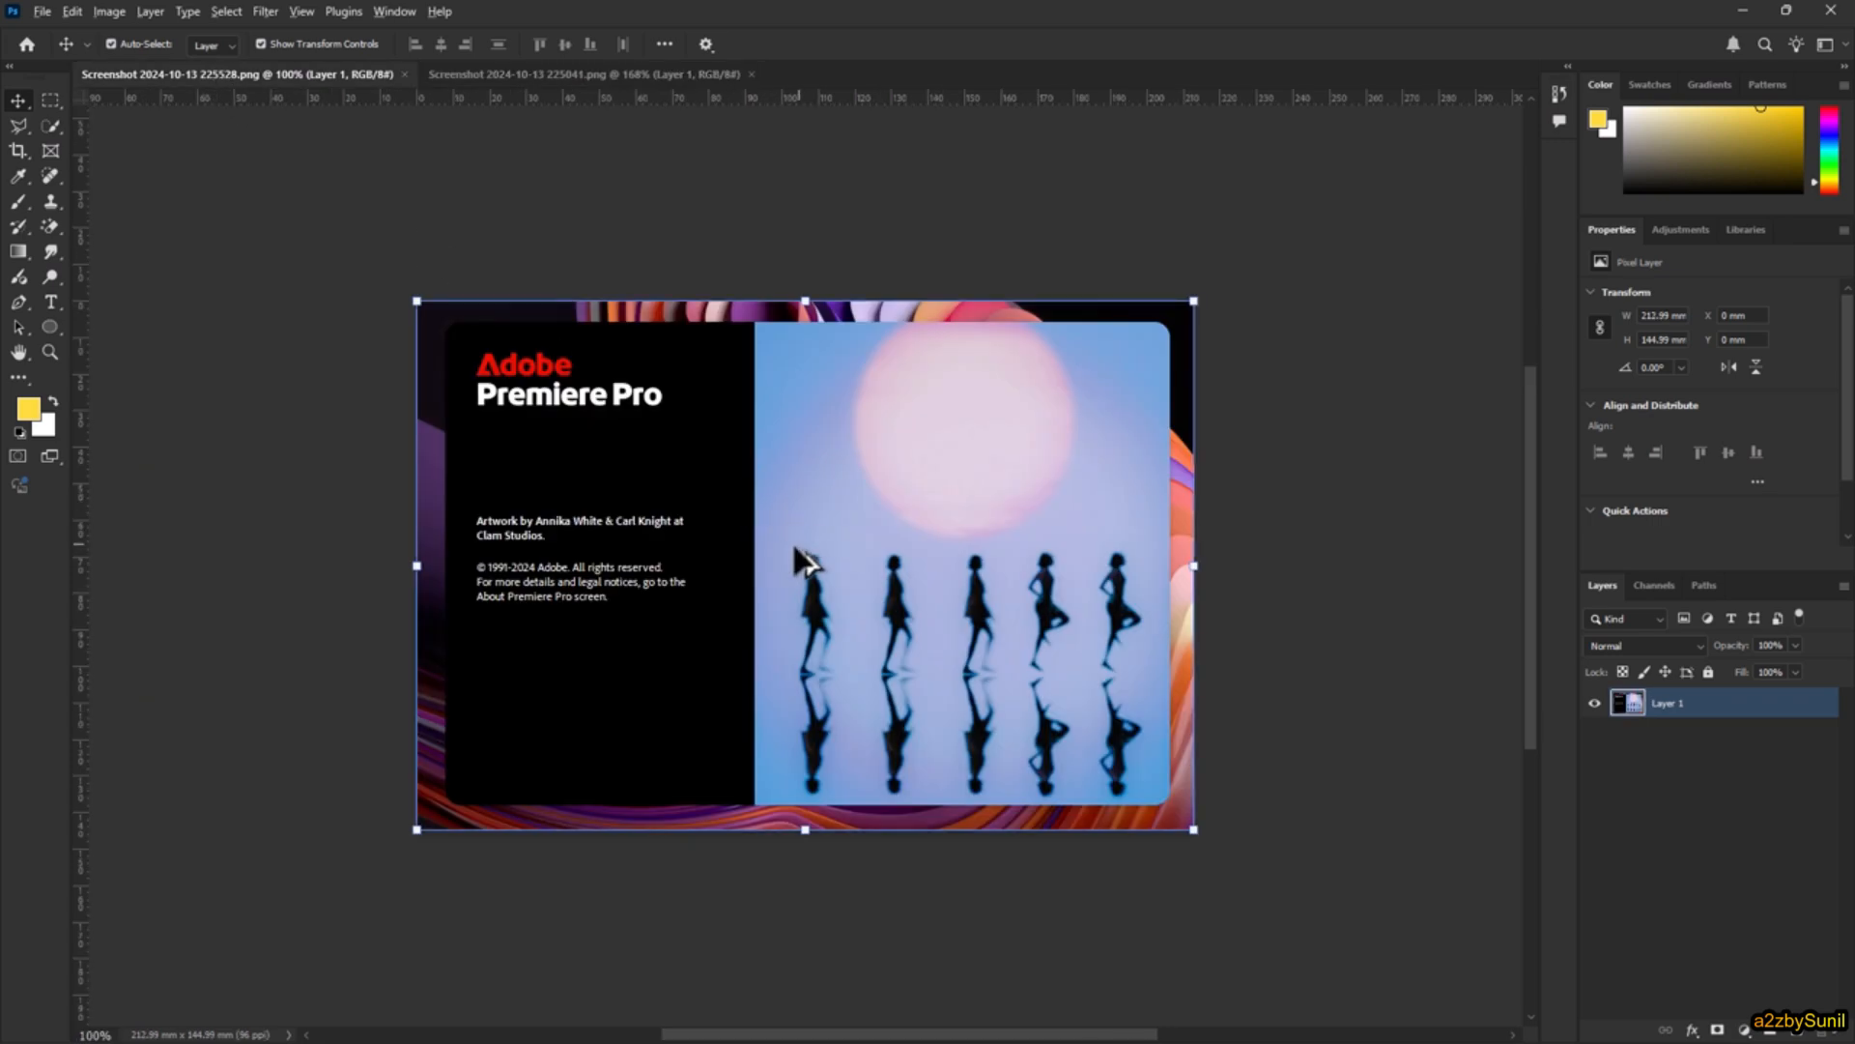
pyautogui.scroll(4, 790, 541)
pyautogui.scroll(-2, 791, 541)
pyautogui.scroll(2, 790, 541)
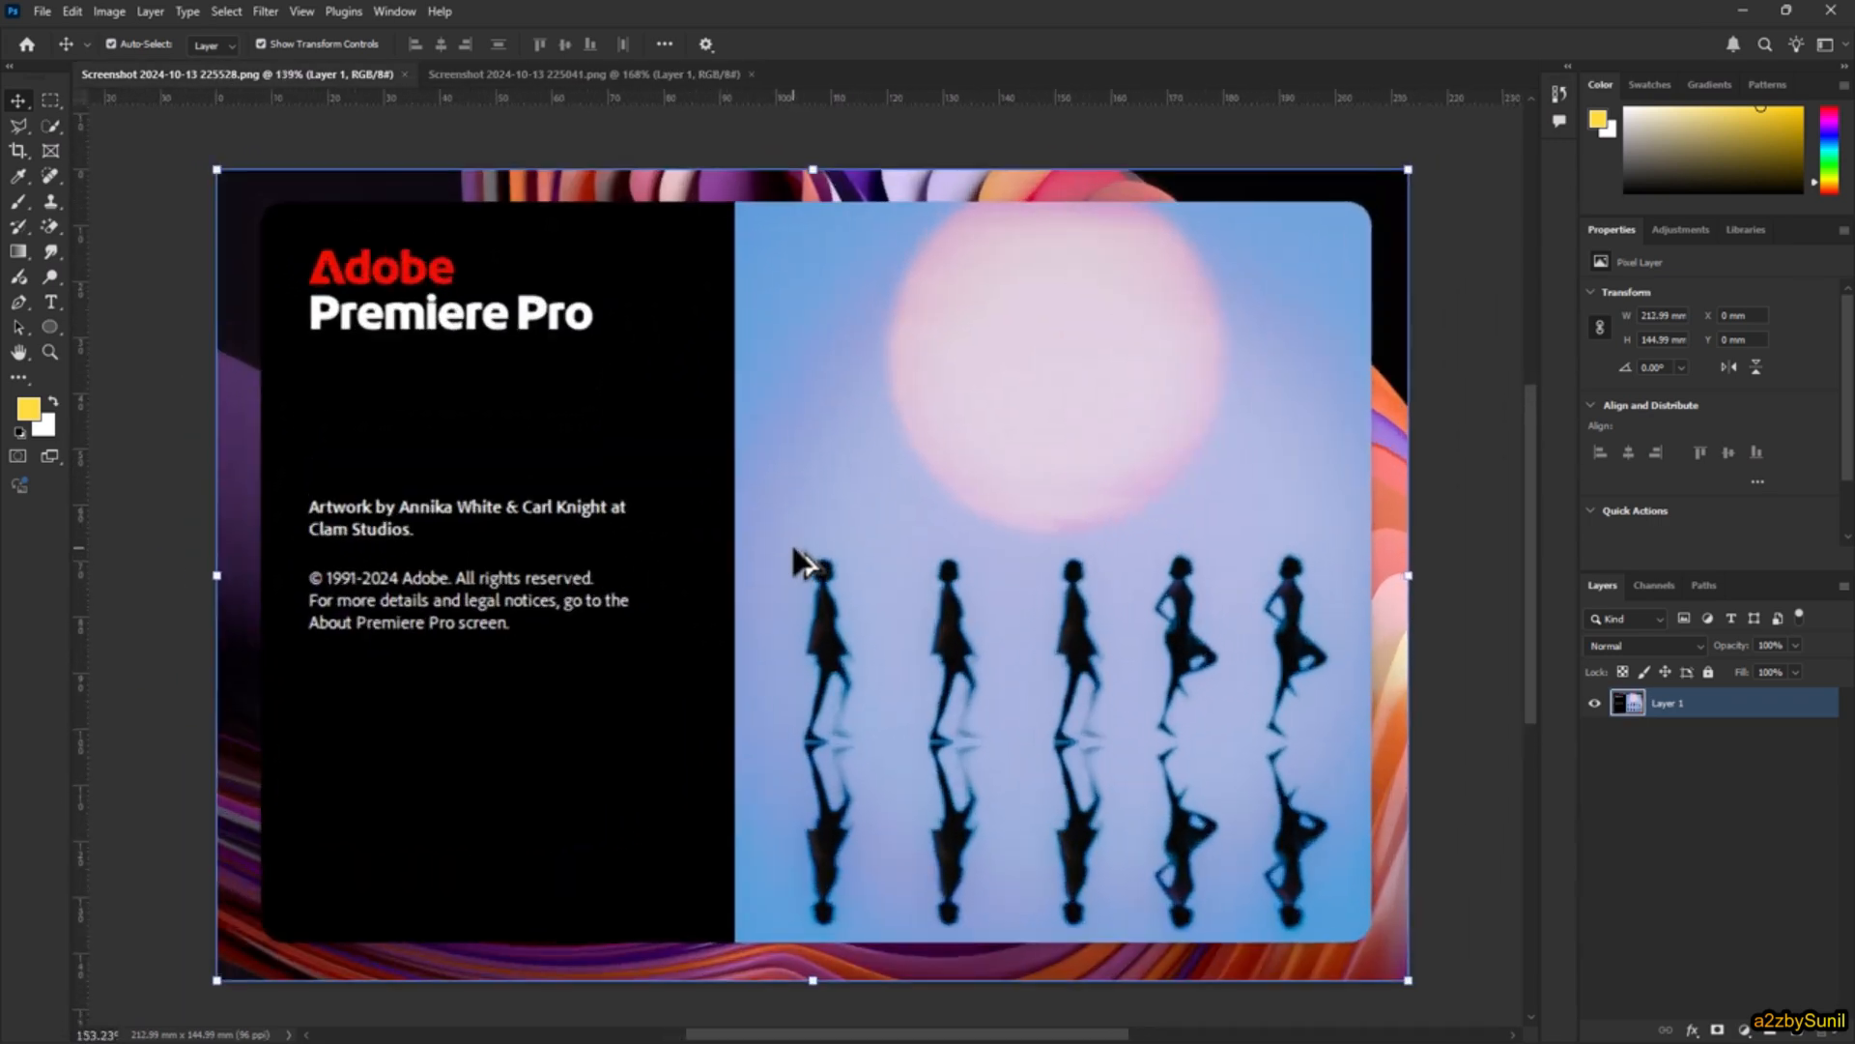
pyautogui.scroll(-3, 790, 541)
pyautogui.click(568, 71)
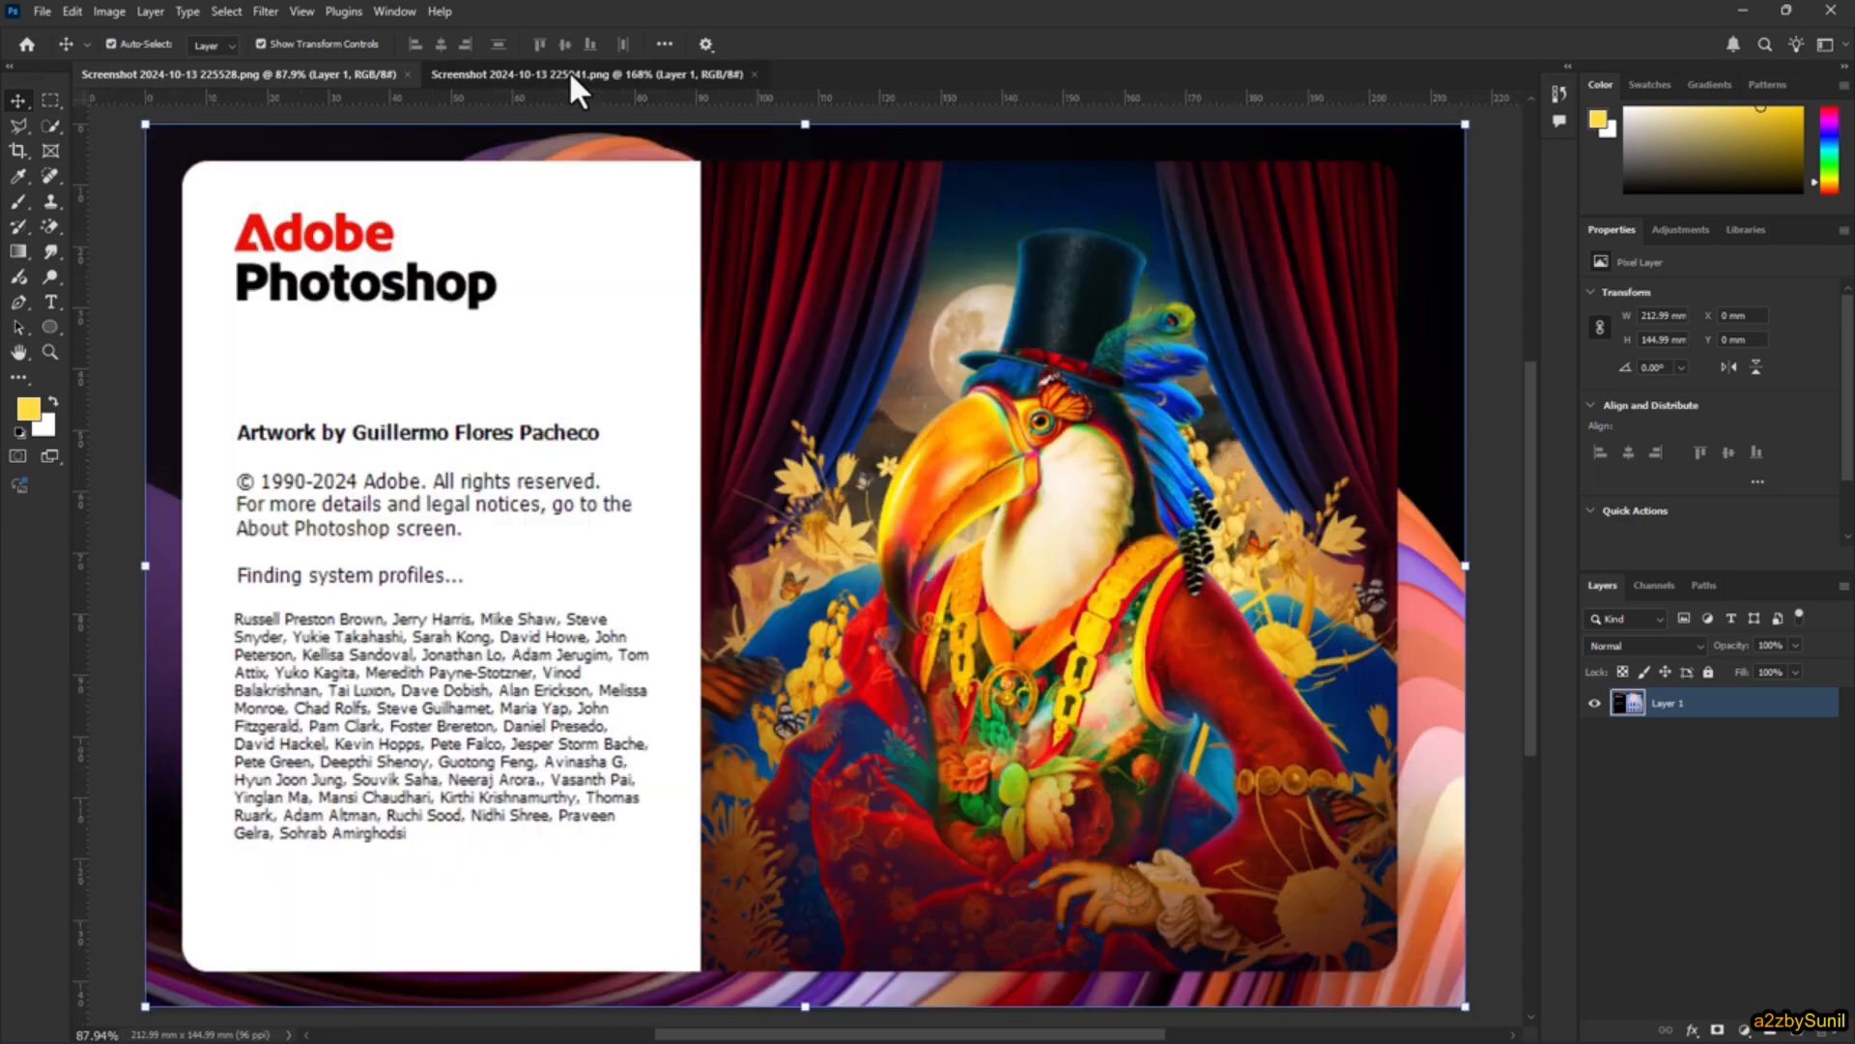
pyautogui.scroll(-2, 765, 478)
pyautogui.scroll(-2, 770, 488)
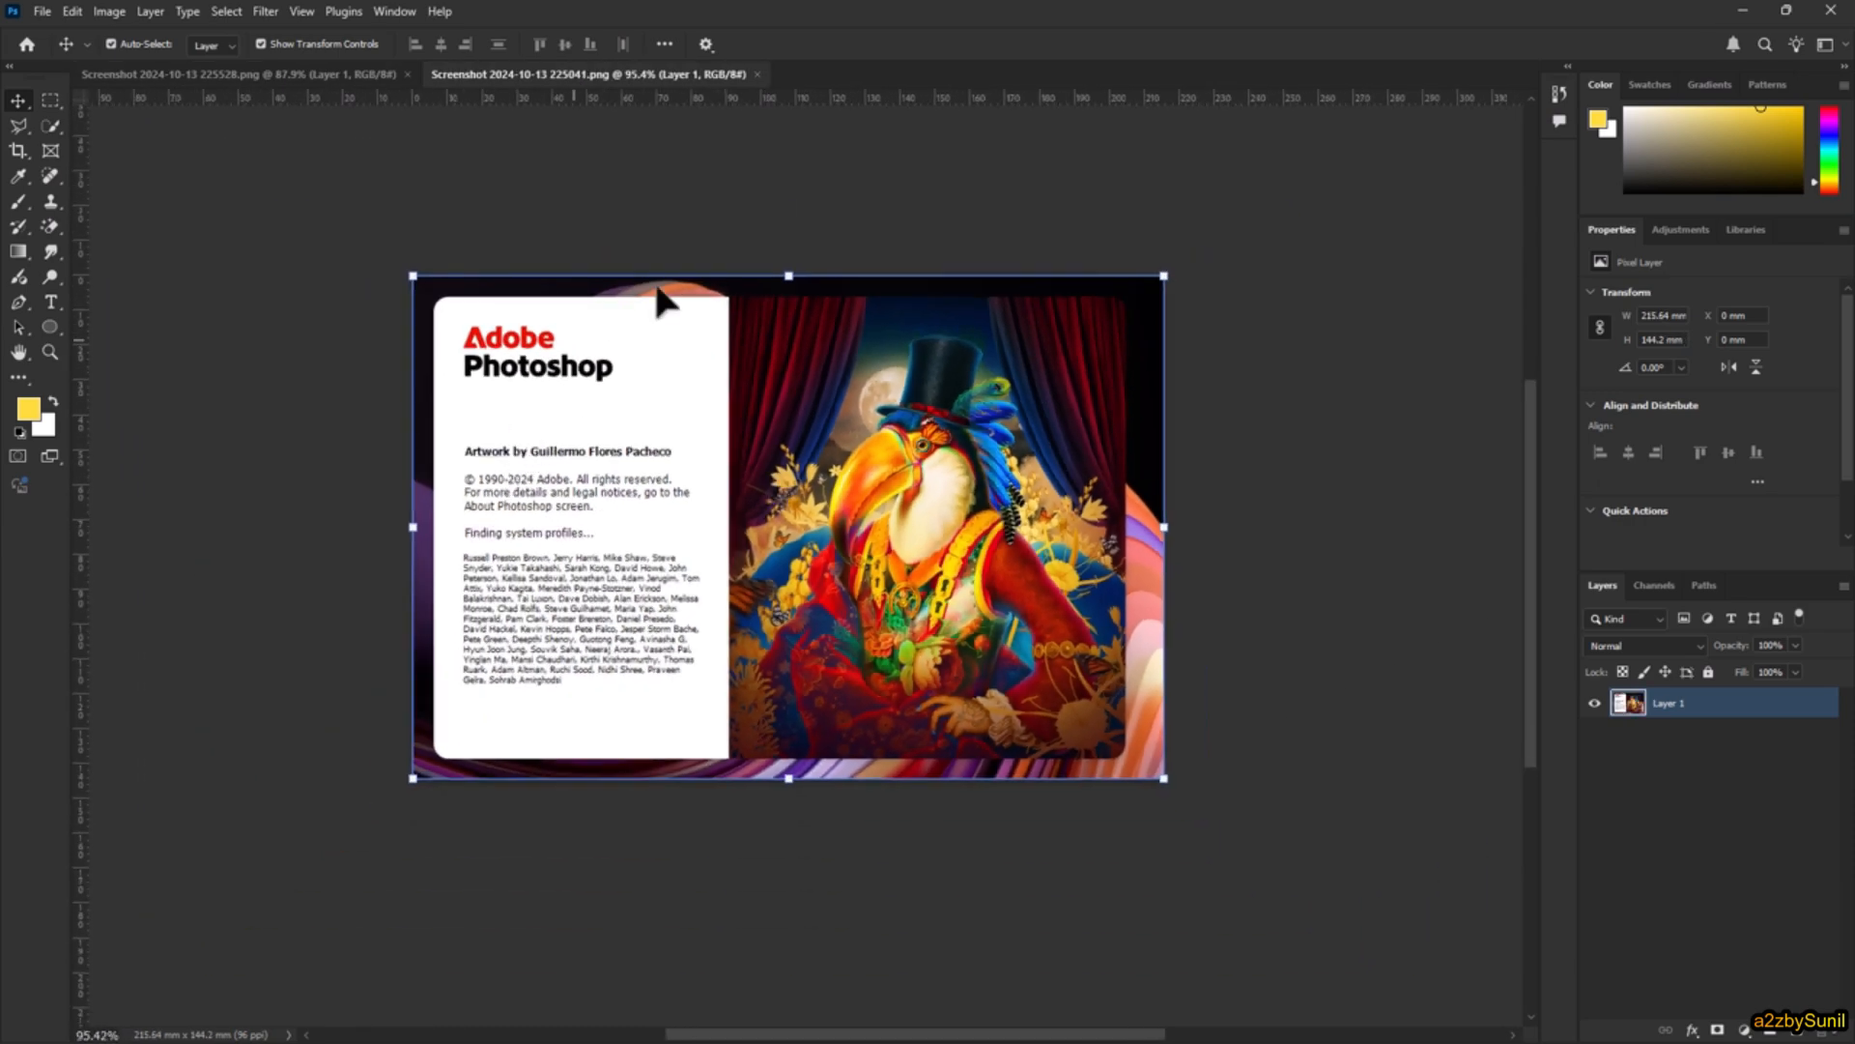
# Step: Arrange the two open documents side by side in the 2-up Vertical layout
pyautogui.click(394, 10)
pyautogui.moveTo(419, 31)
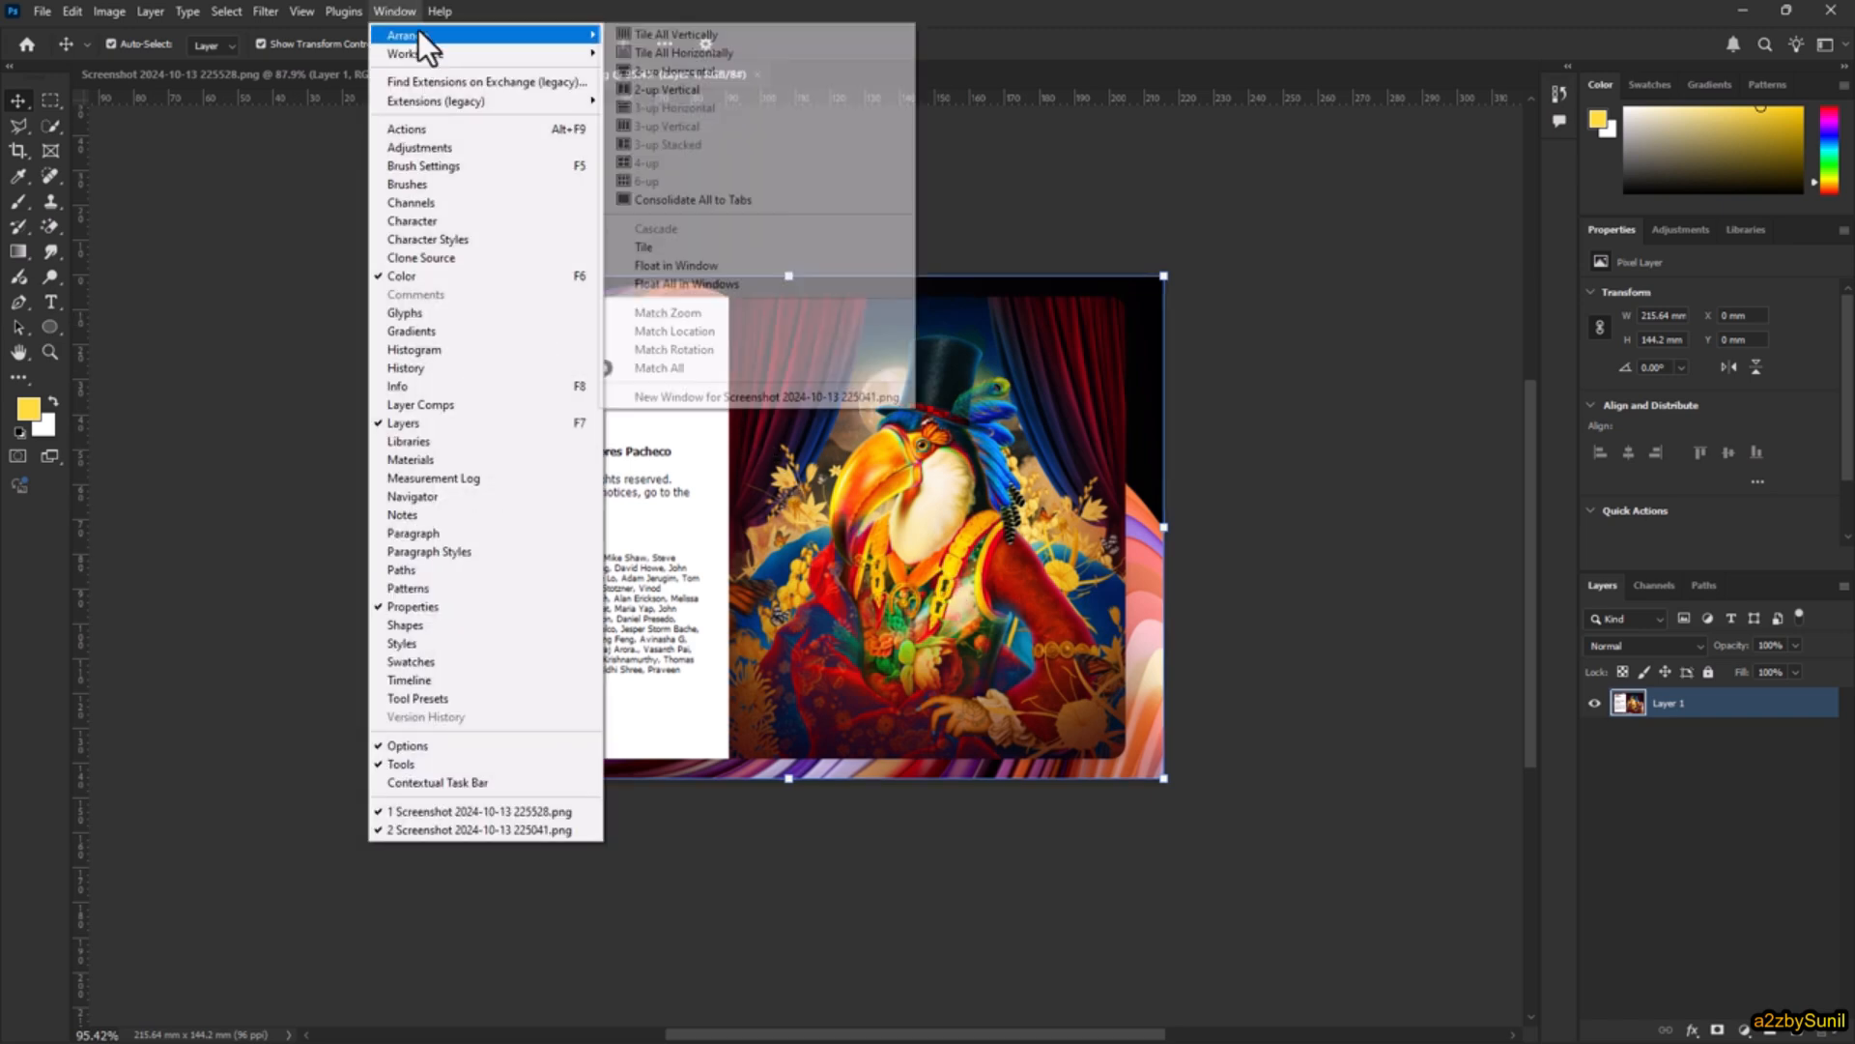
pyautogui.click(716, 91)
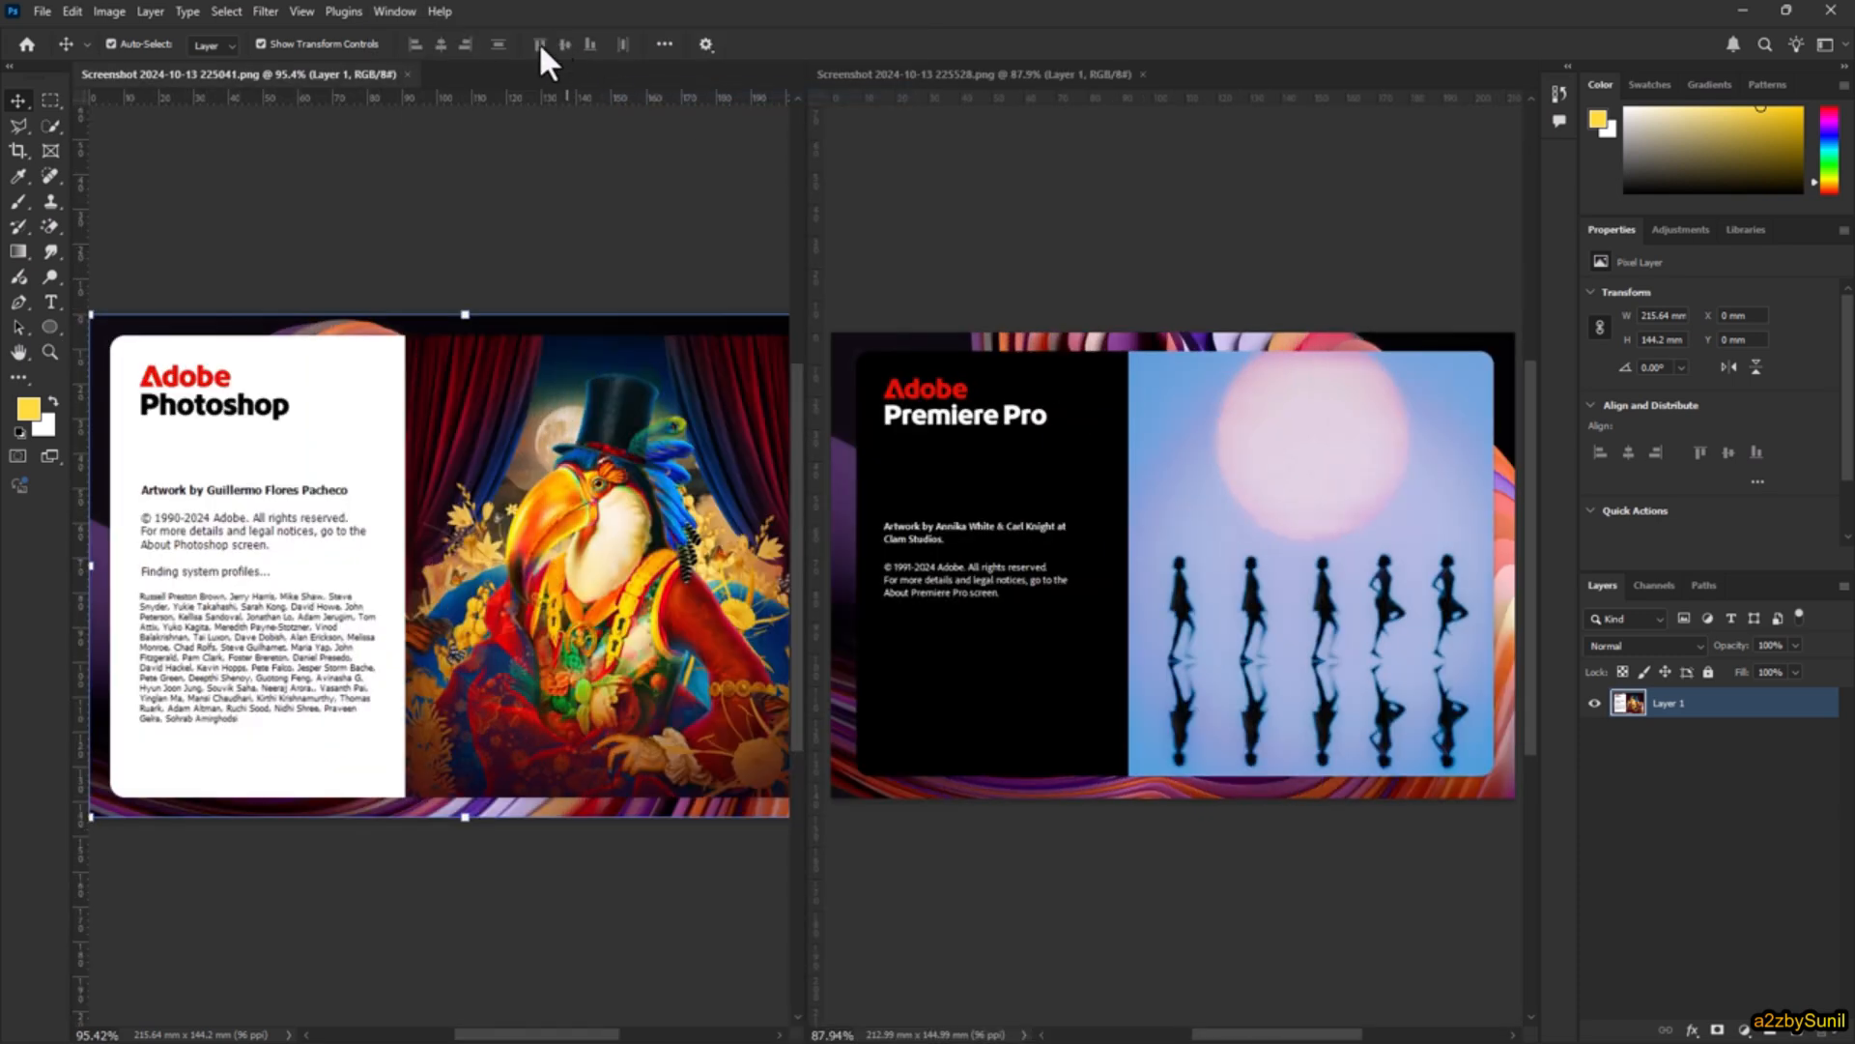
# Step: Stack the two open documents one above the other in the 2-up Horizontal layout
pyautogui.click(376, 10)
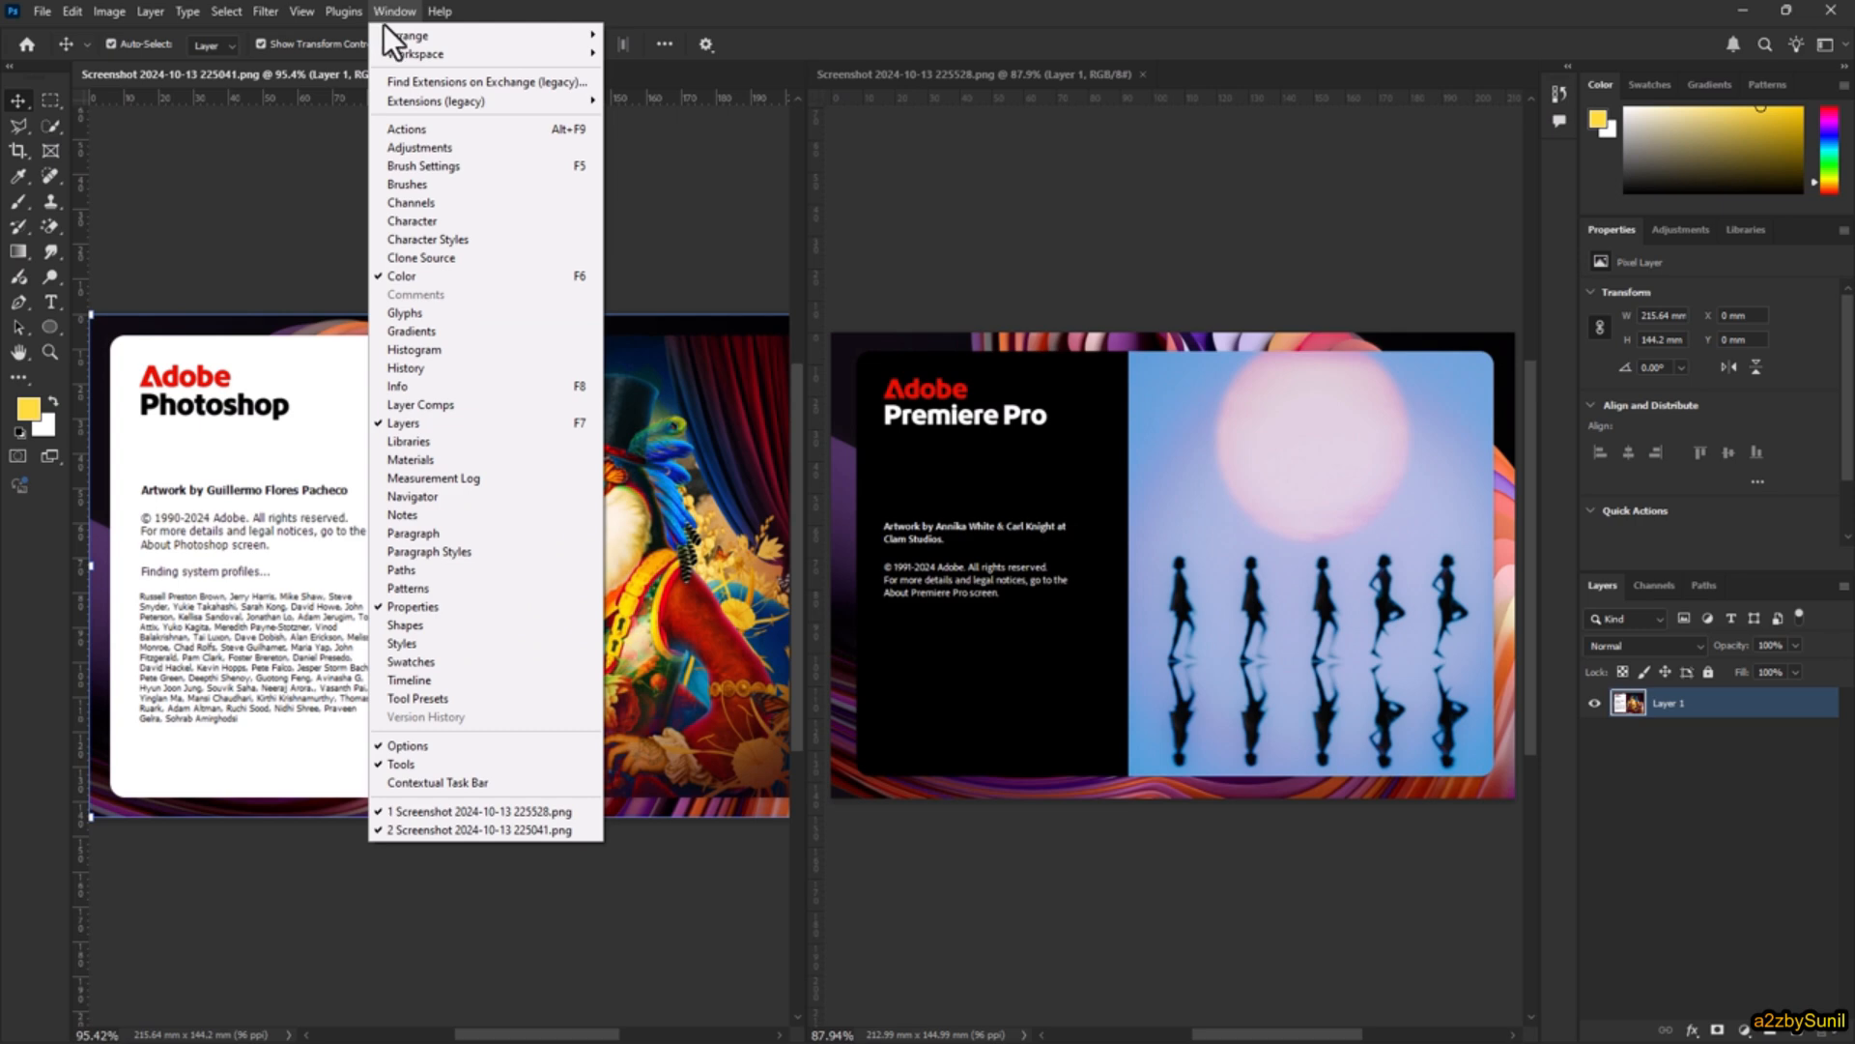
pyautogui.moveTo(458, 44)
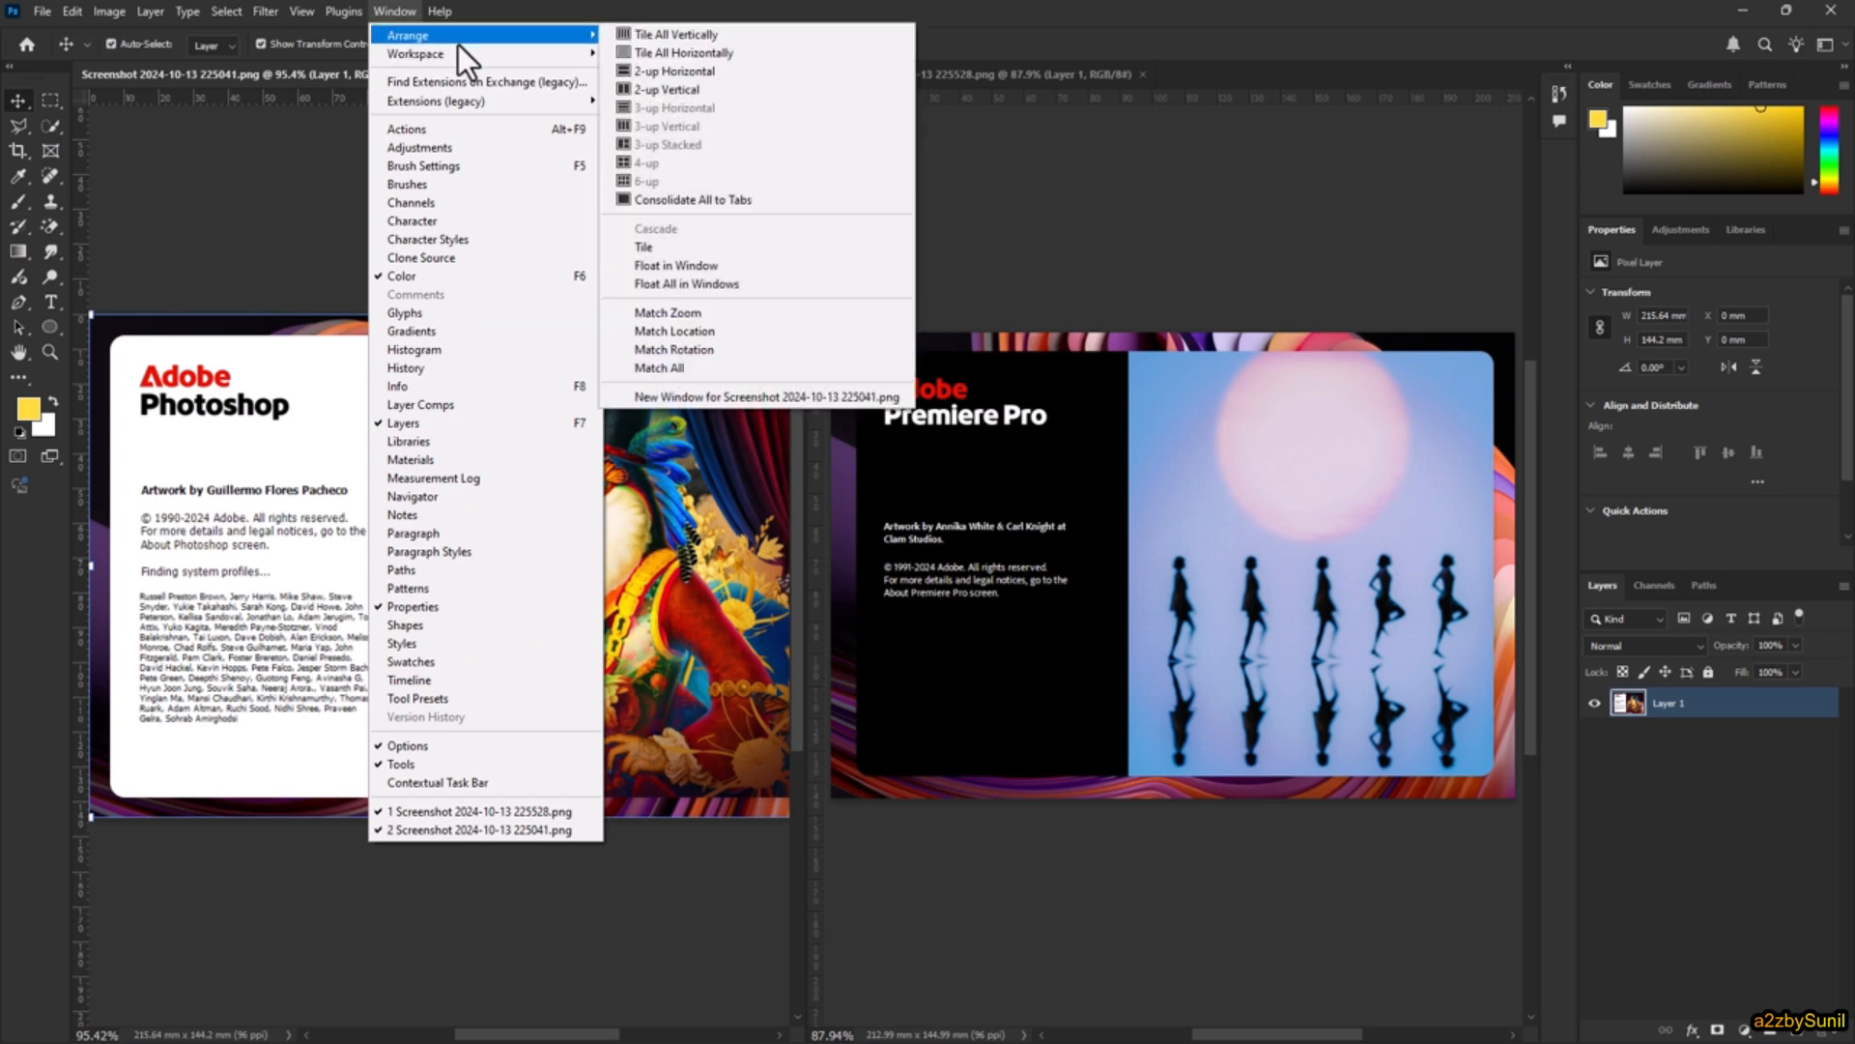
pyautogui.click(710, 76)
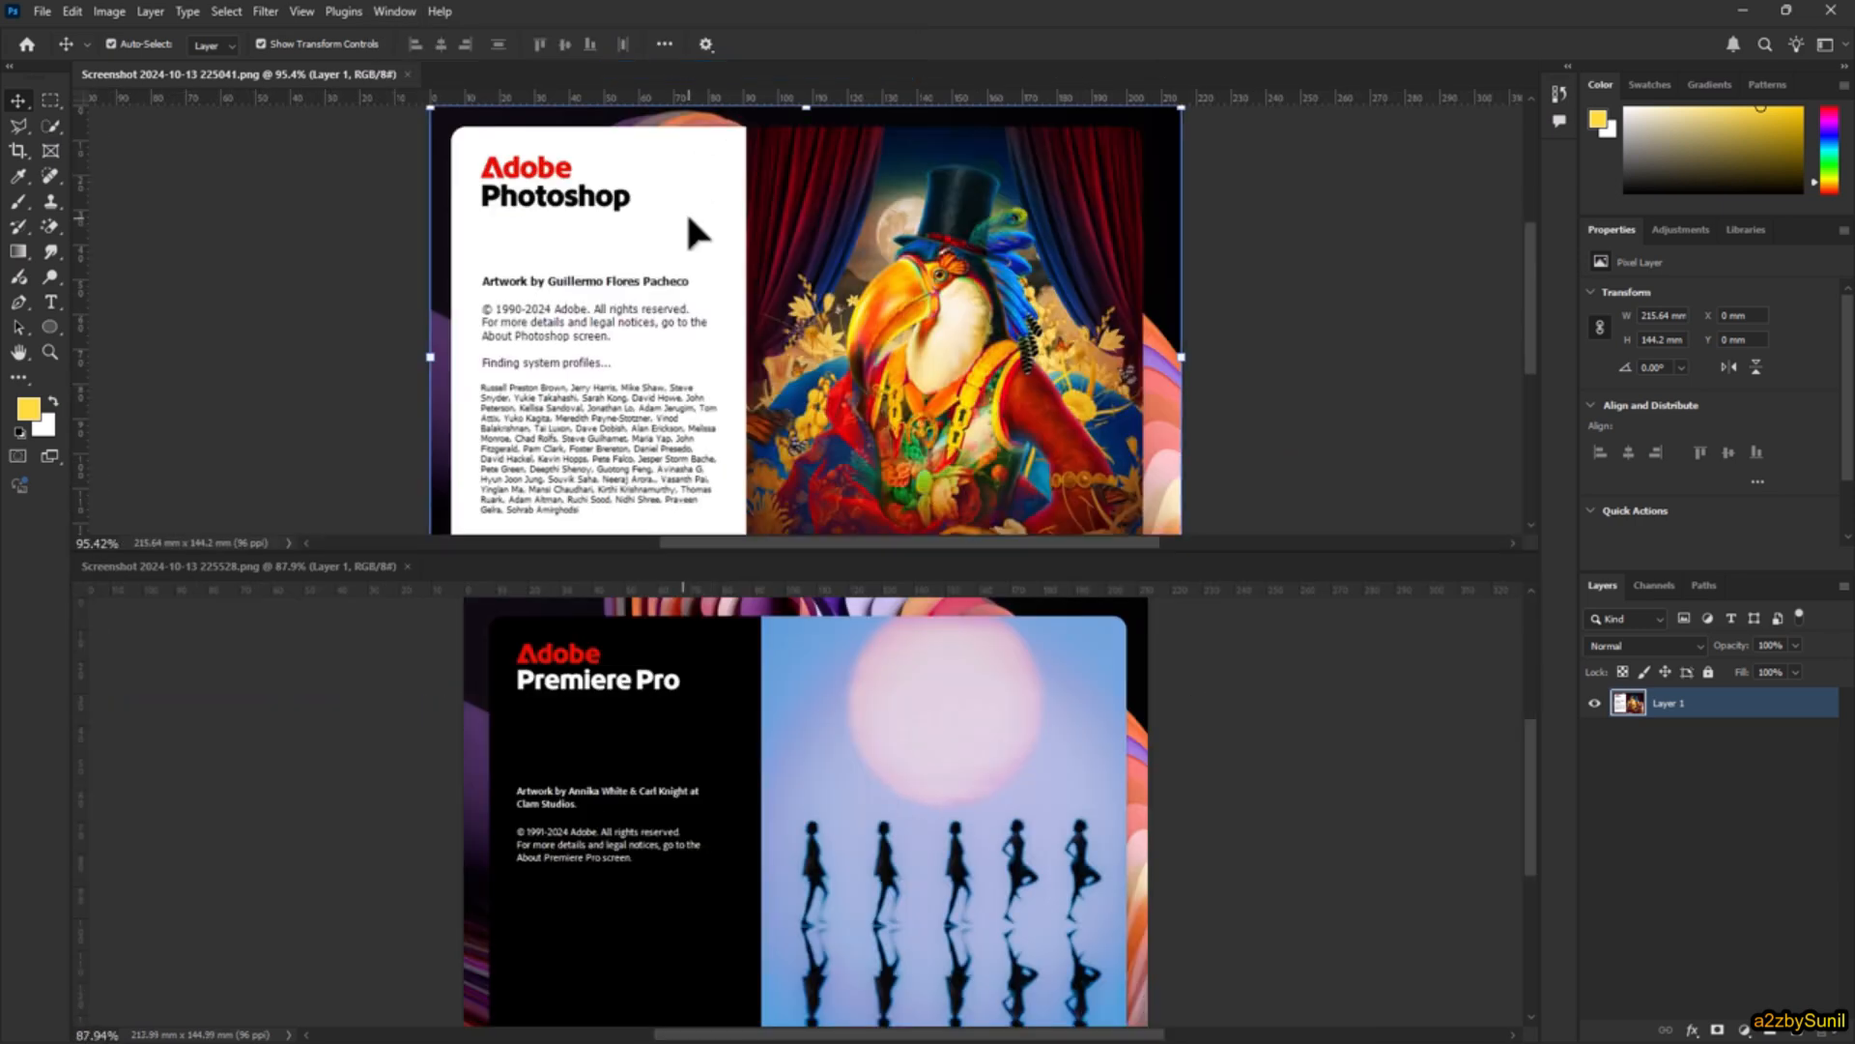
# Step: Consolidate both open documents back into tabs
pyautogui.click(392, 6)
pyautogui.moveTo(409, 38)
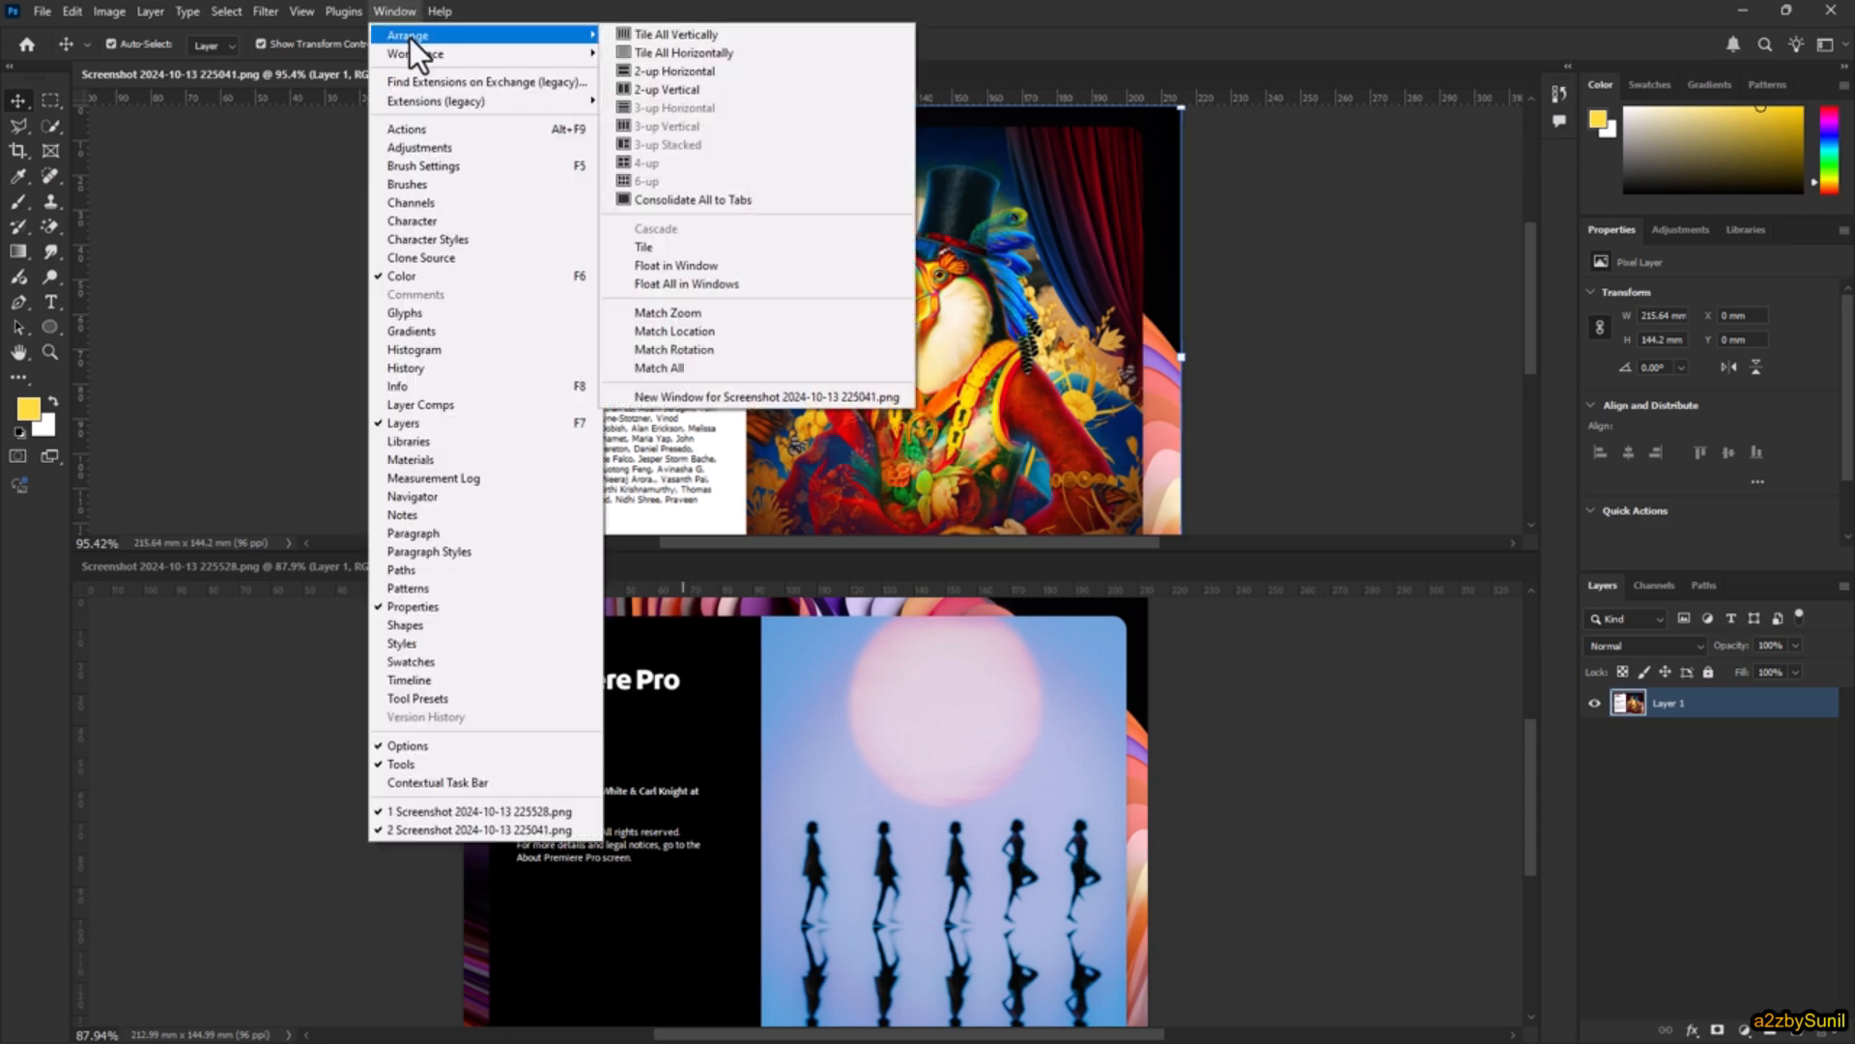
pyautogui.click(694, 203)
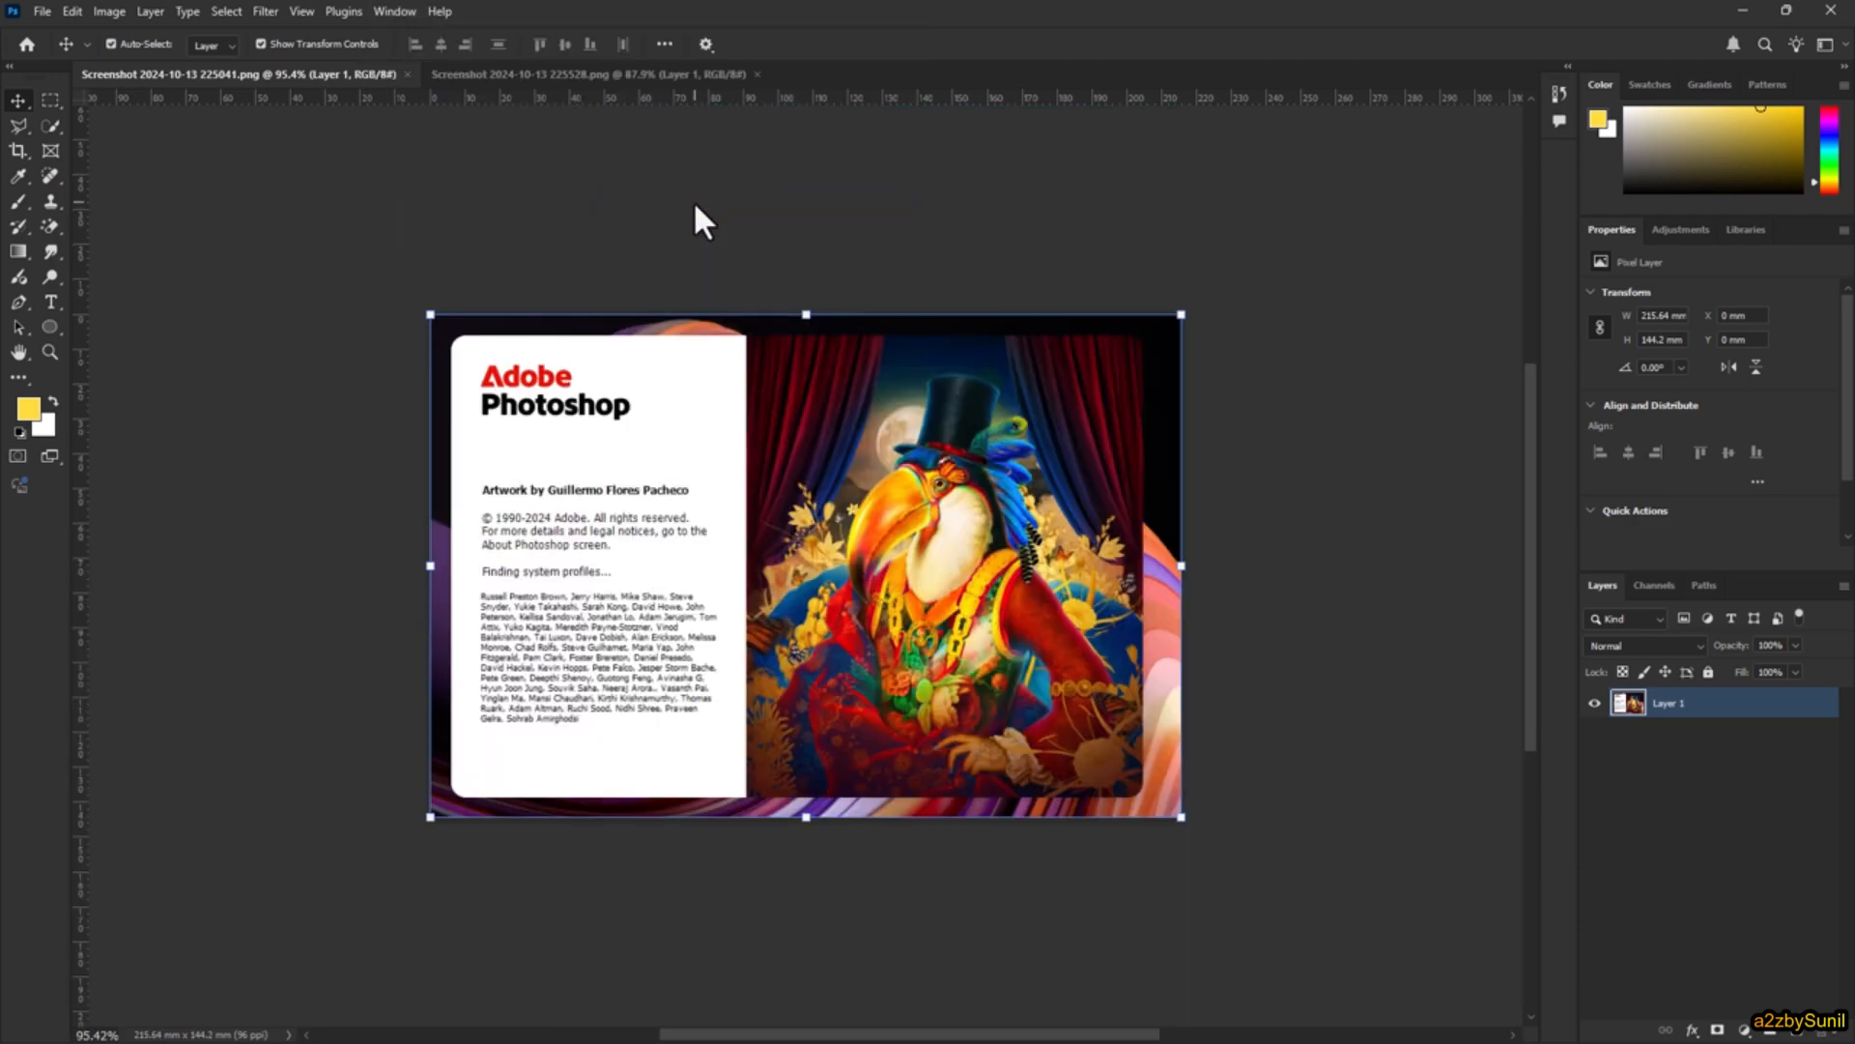
# Step: Lock all attributes of Layer 1 in Screenshot 2024-10-13 225041.png
pyautogui.click(568, 75)
pyautogui.click(336, 75)
pyautogui.click(1709, 669)
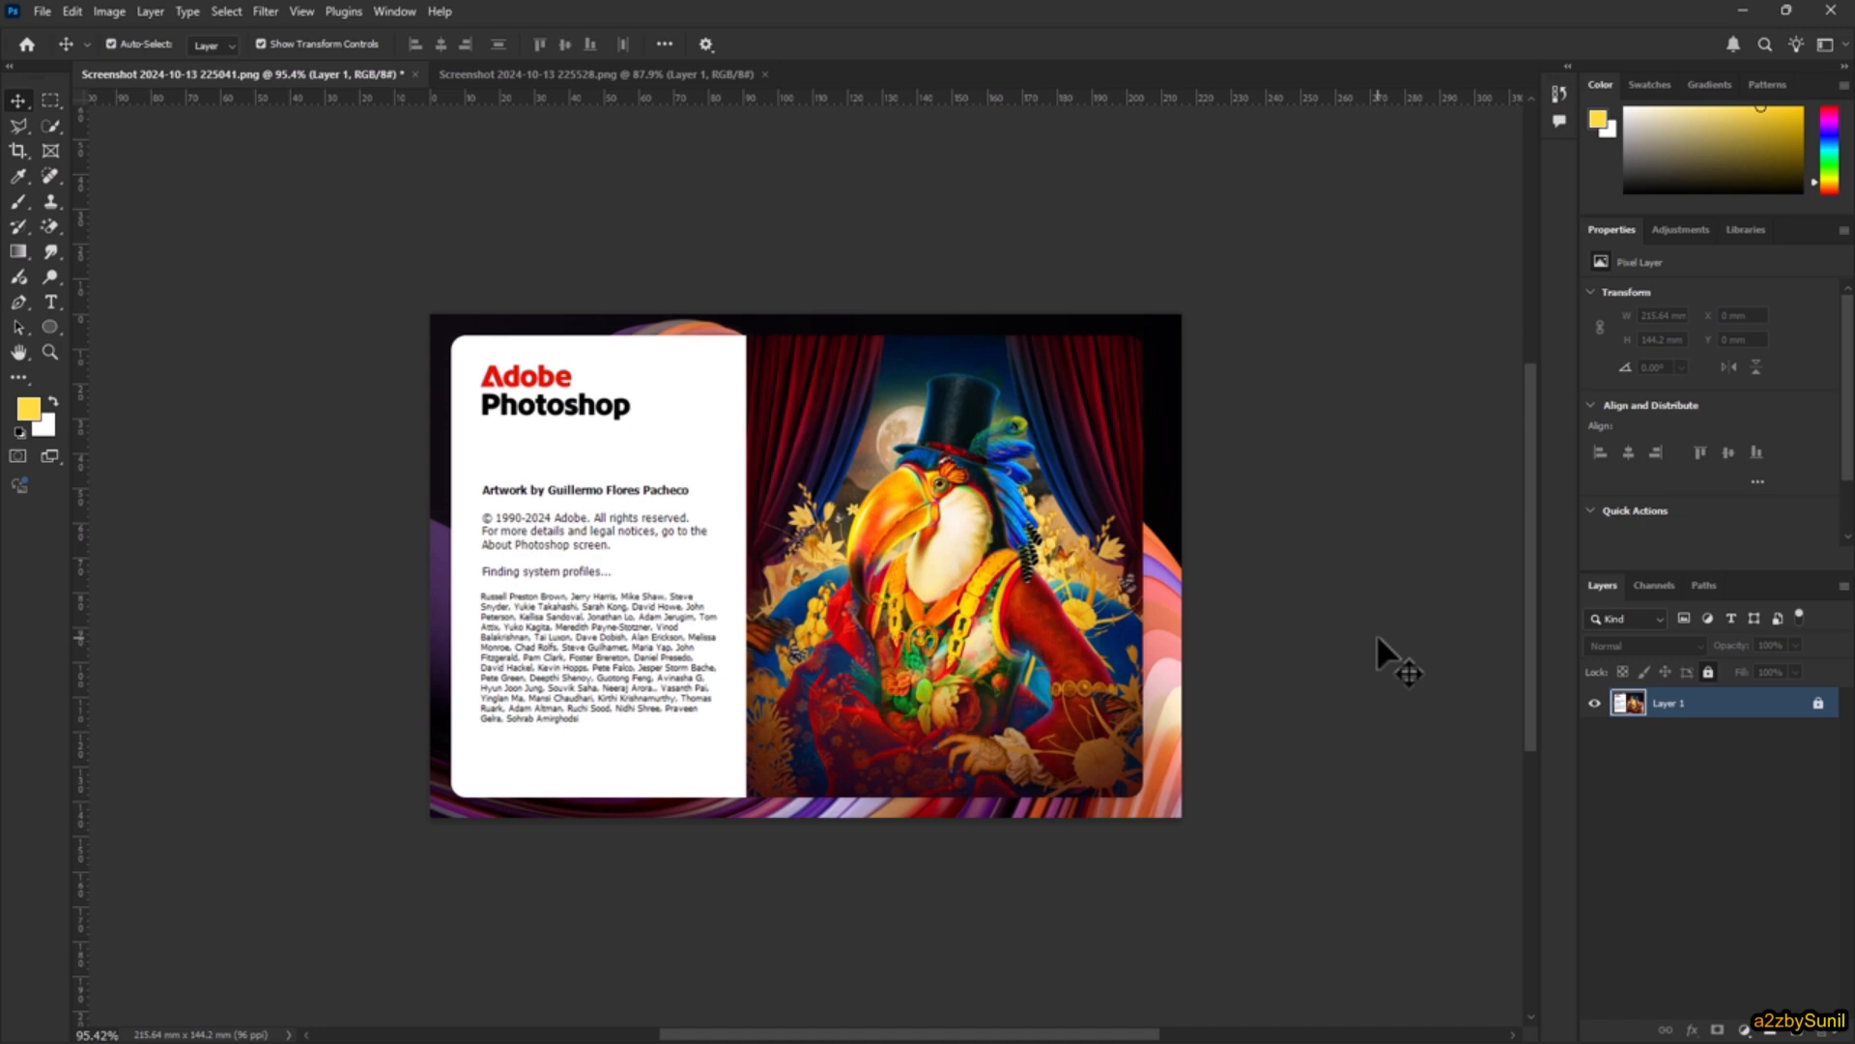
# Step: Unlock Layer 1, enlarge it proportionally to about 102%, and move it slightly up and to the left on the canvas
pyautogui.click(1818, 705)
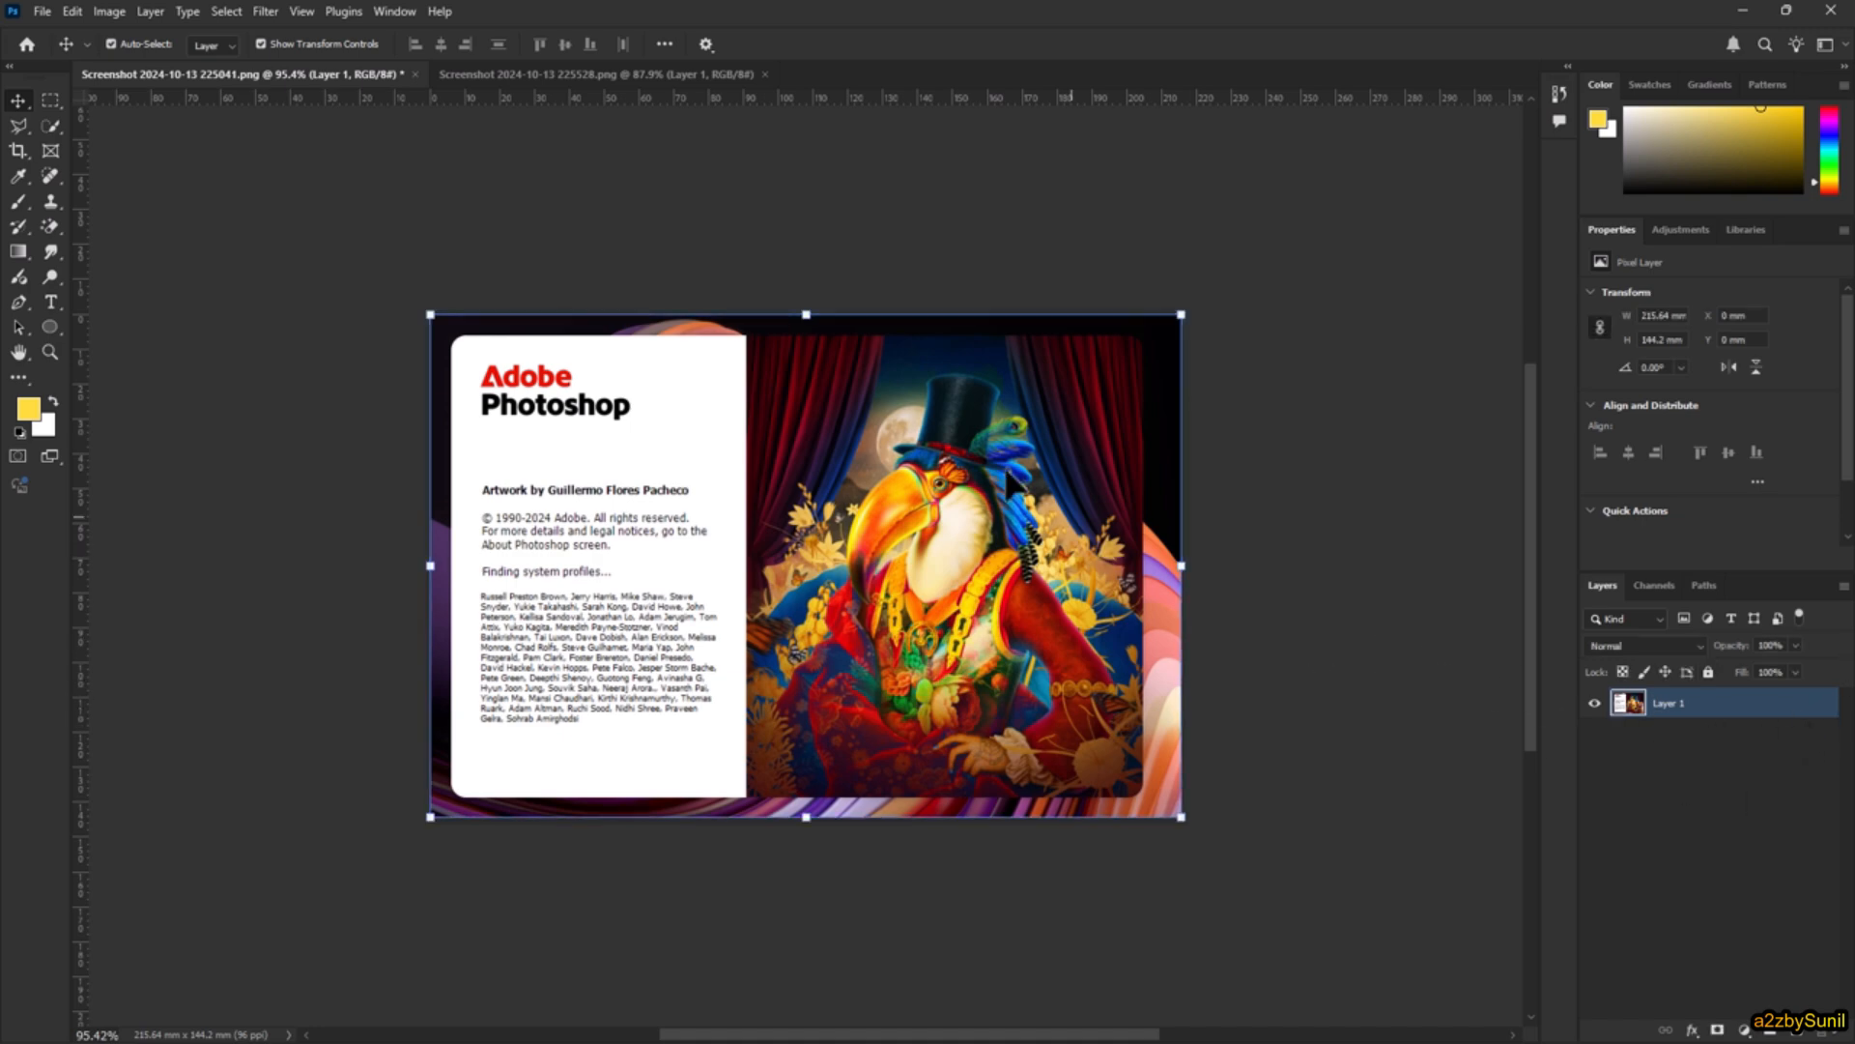
pyautogui.scroll(2, 891, 515)
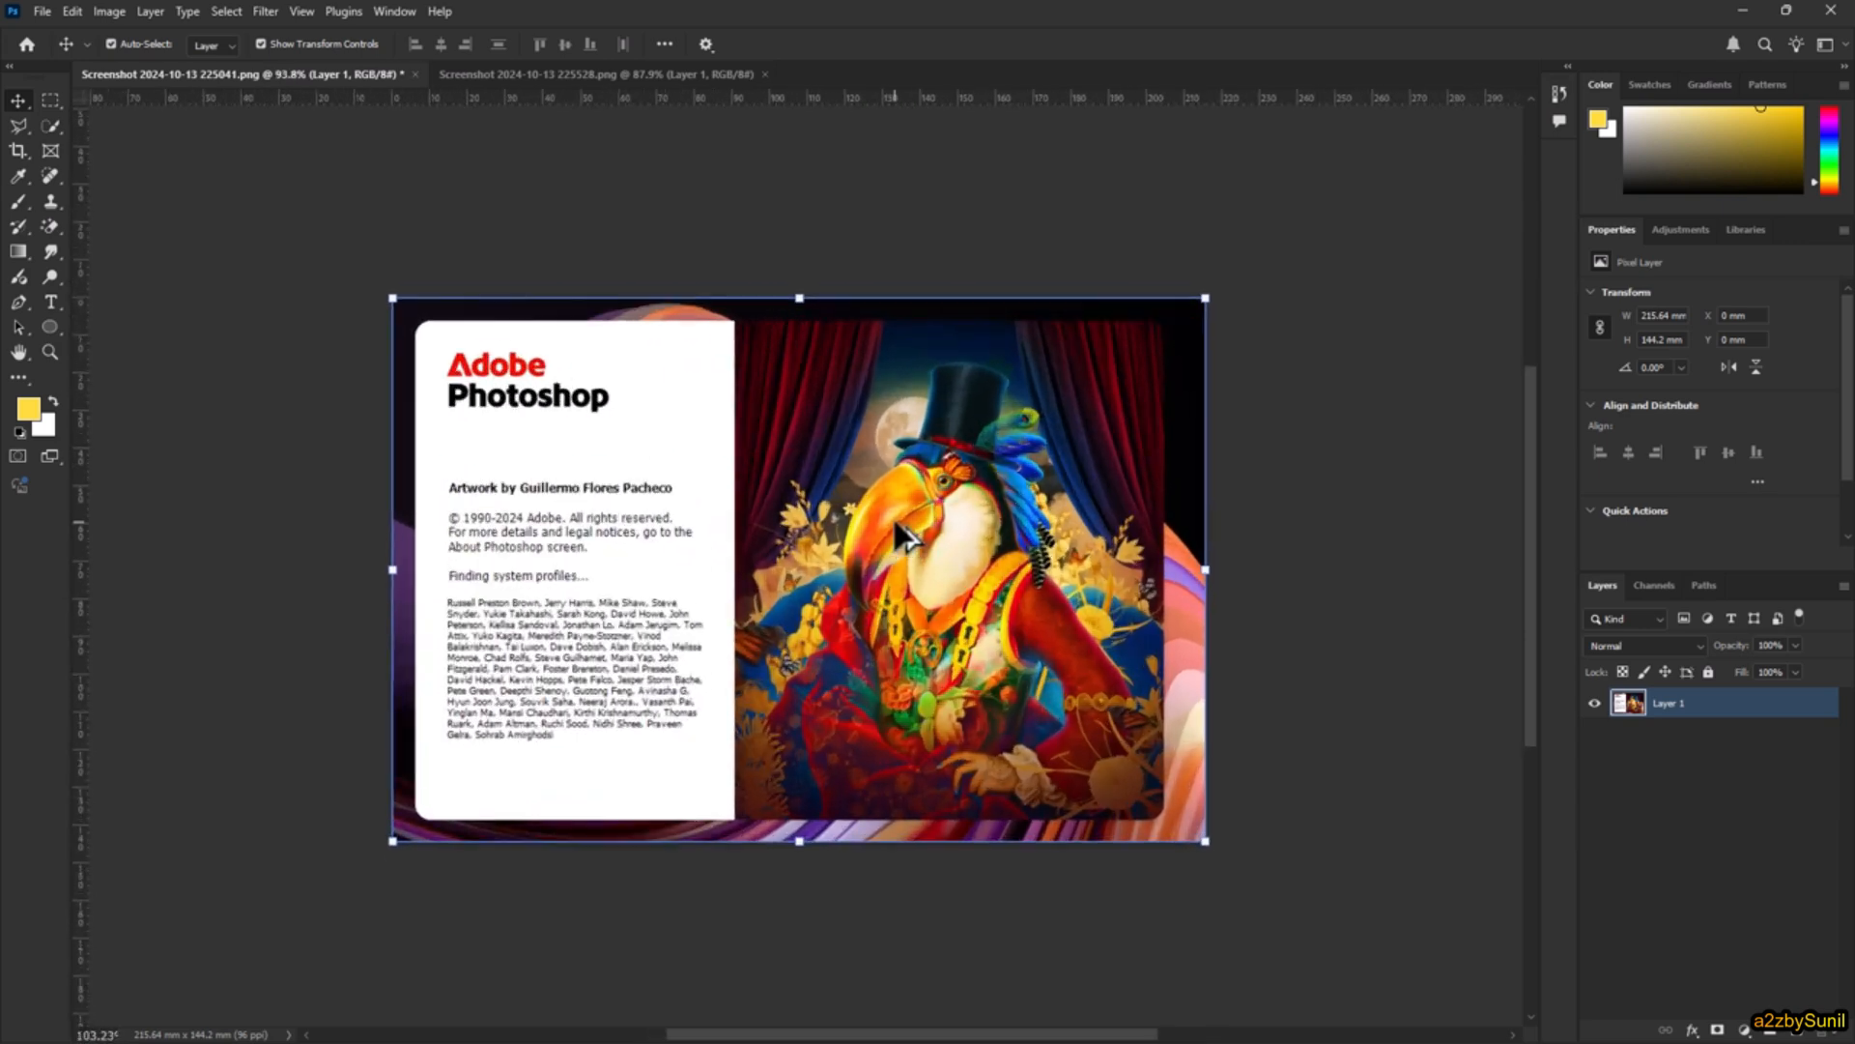
pyautogui.scroll(-2, 891, 514)
pyautogui.moveTo(1175, 319)
pyautogui.mouseDown()
pyautogui.moveTo(1101, 428)
pyautogui.moveTo(1193, 312)
pyautogui.mouseUp()
pyautogui.moveTo(860, 530)
pyautogui.mouseDown()
pyautogui.moveTo(978, 520)
pyautogui.moveTo(847, 508)
pyautogui.mouseUp()
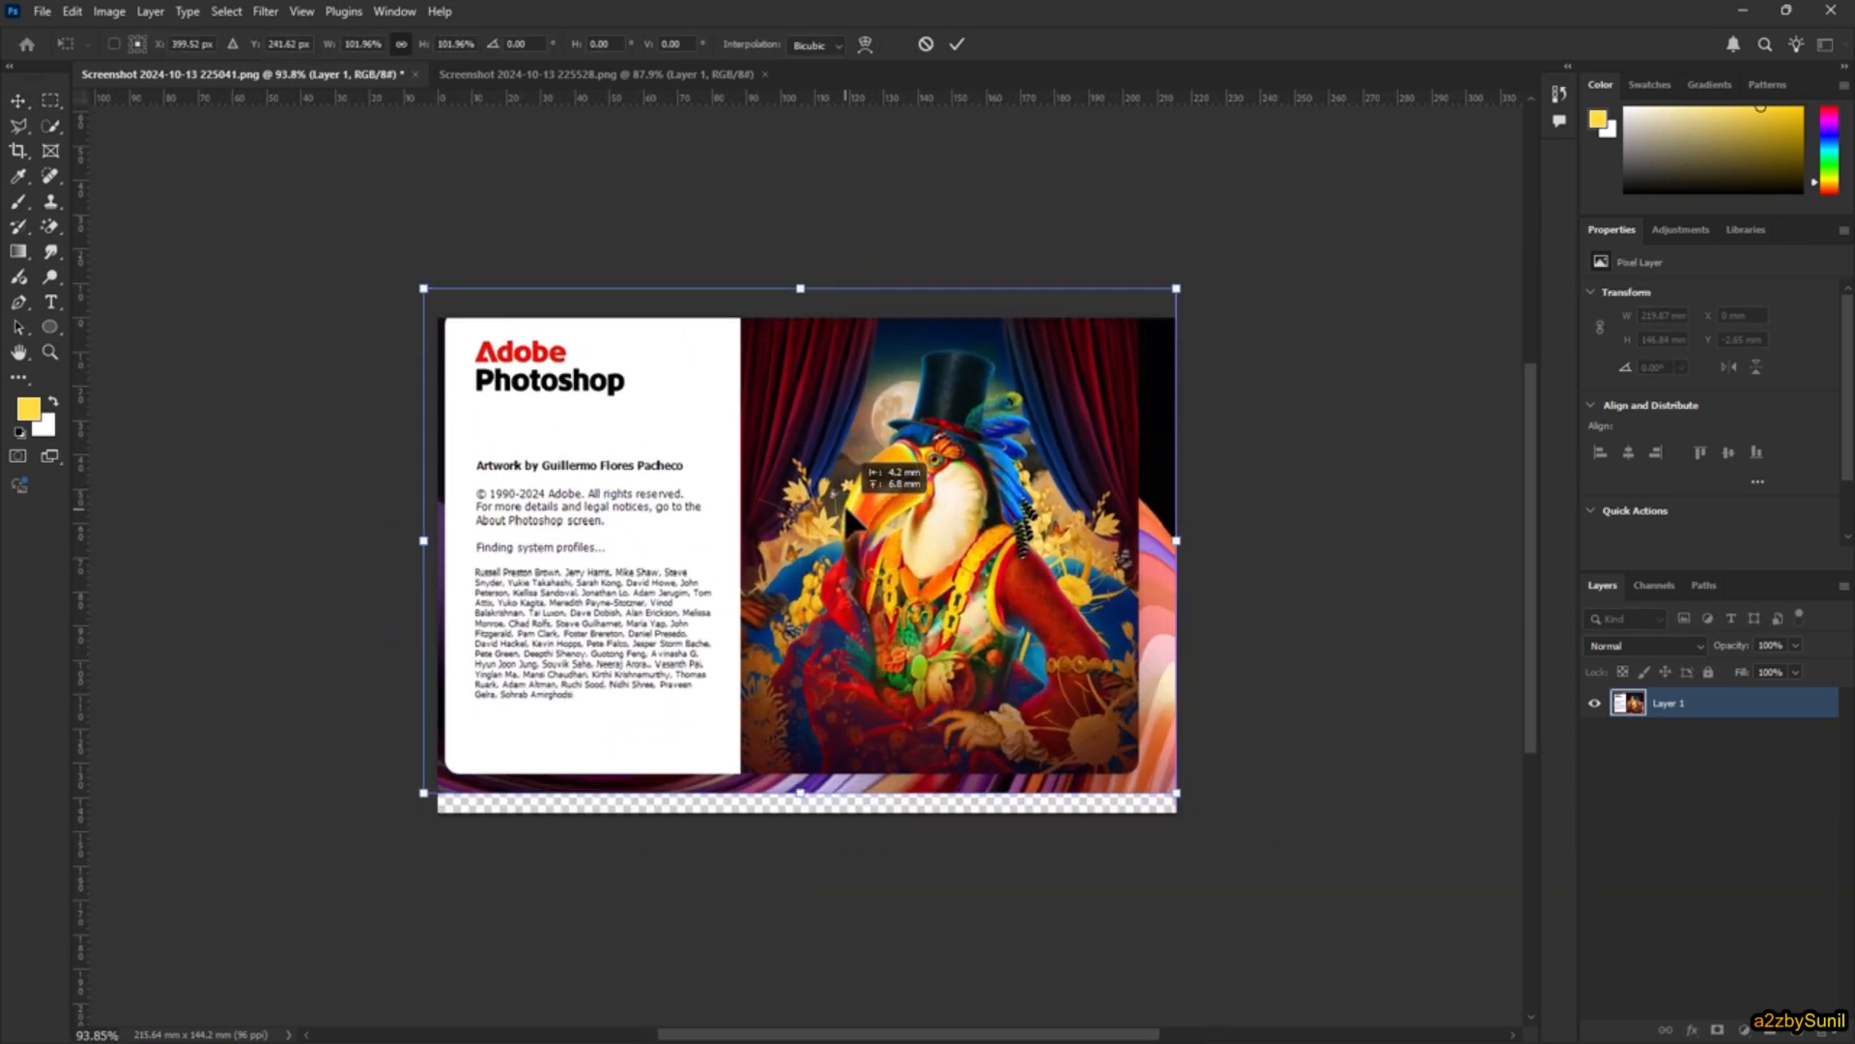
# Step: Undo the layer's move and scaling, and cancel the transform
pyautogui.hotkey('ctrl', 'z')
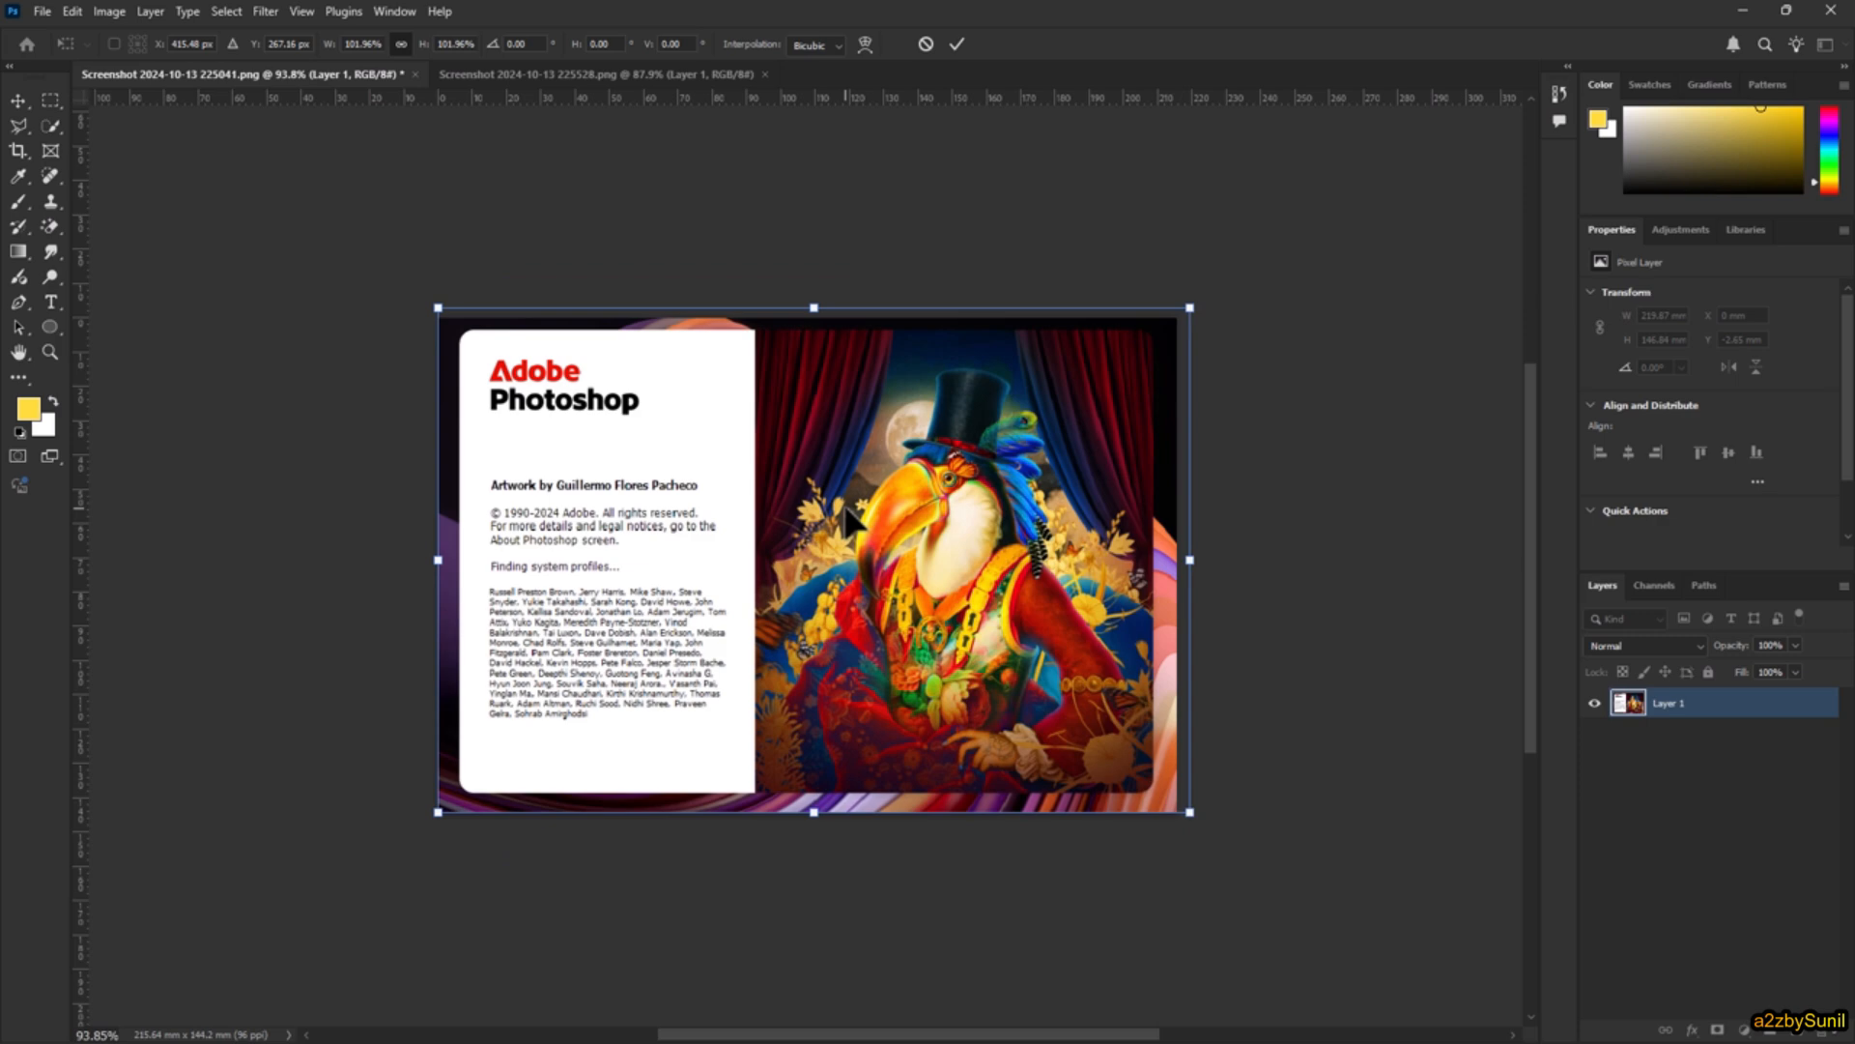
pyautogui.hotkey('ctrl', 'z')
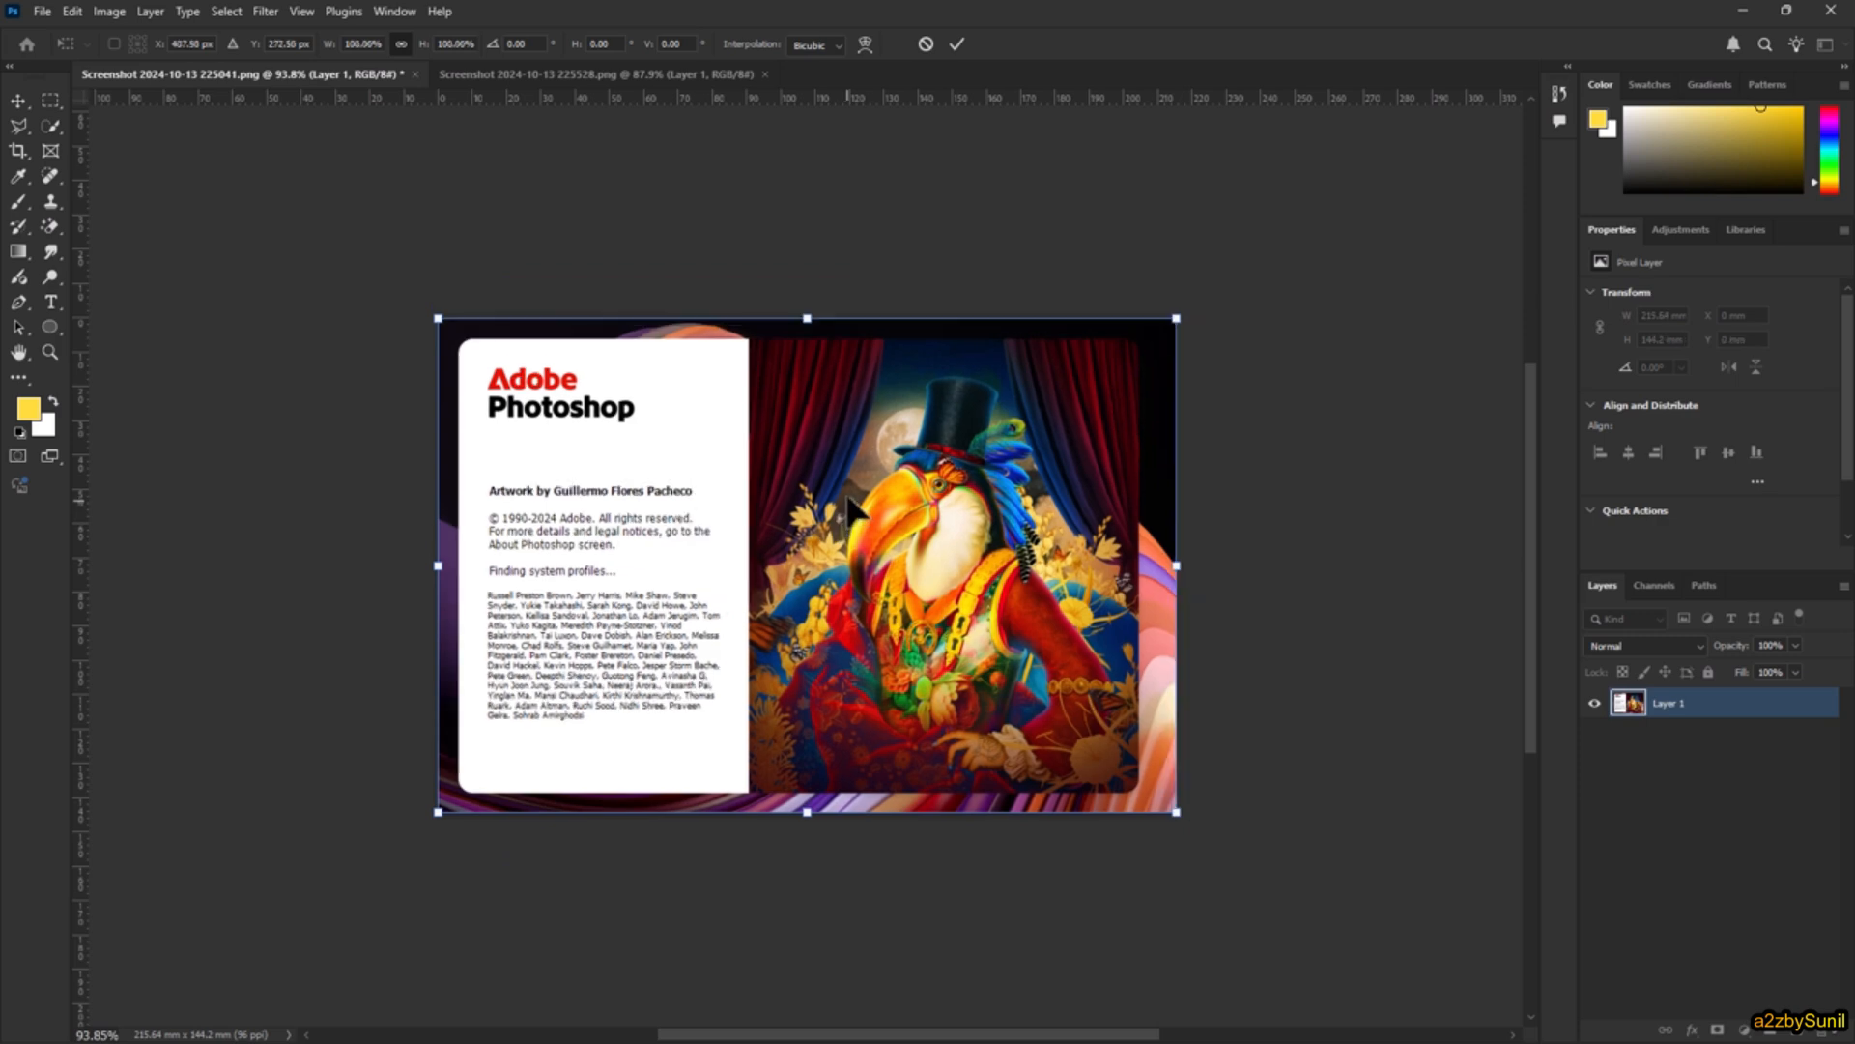
pyautogui.click(927, 48)
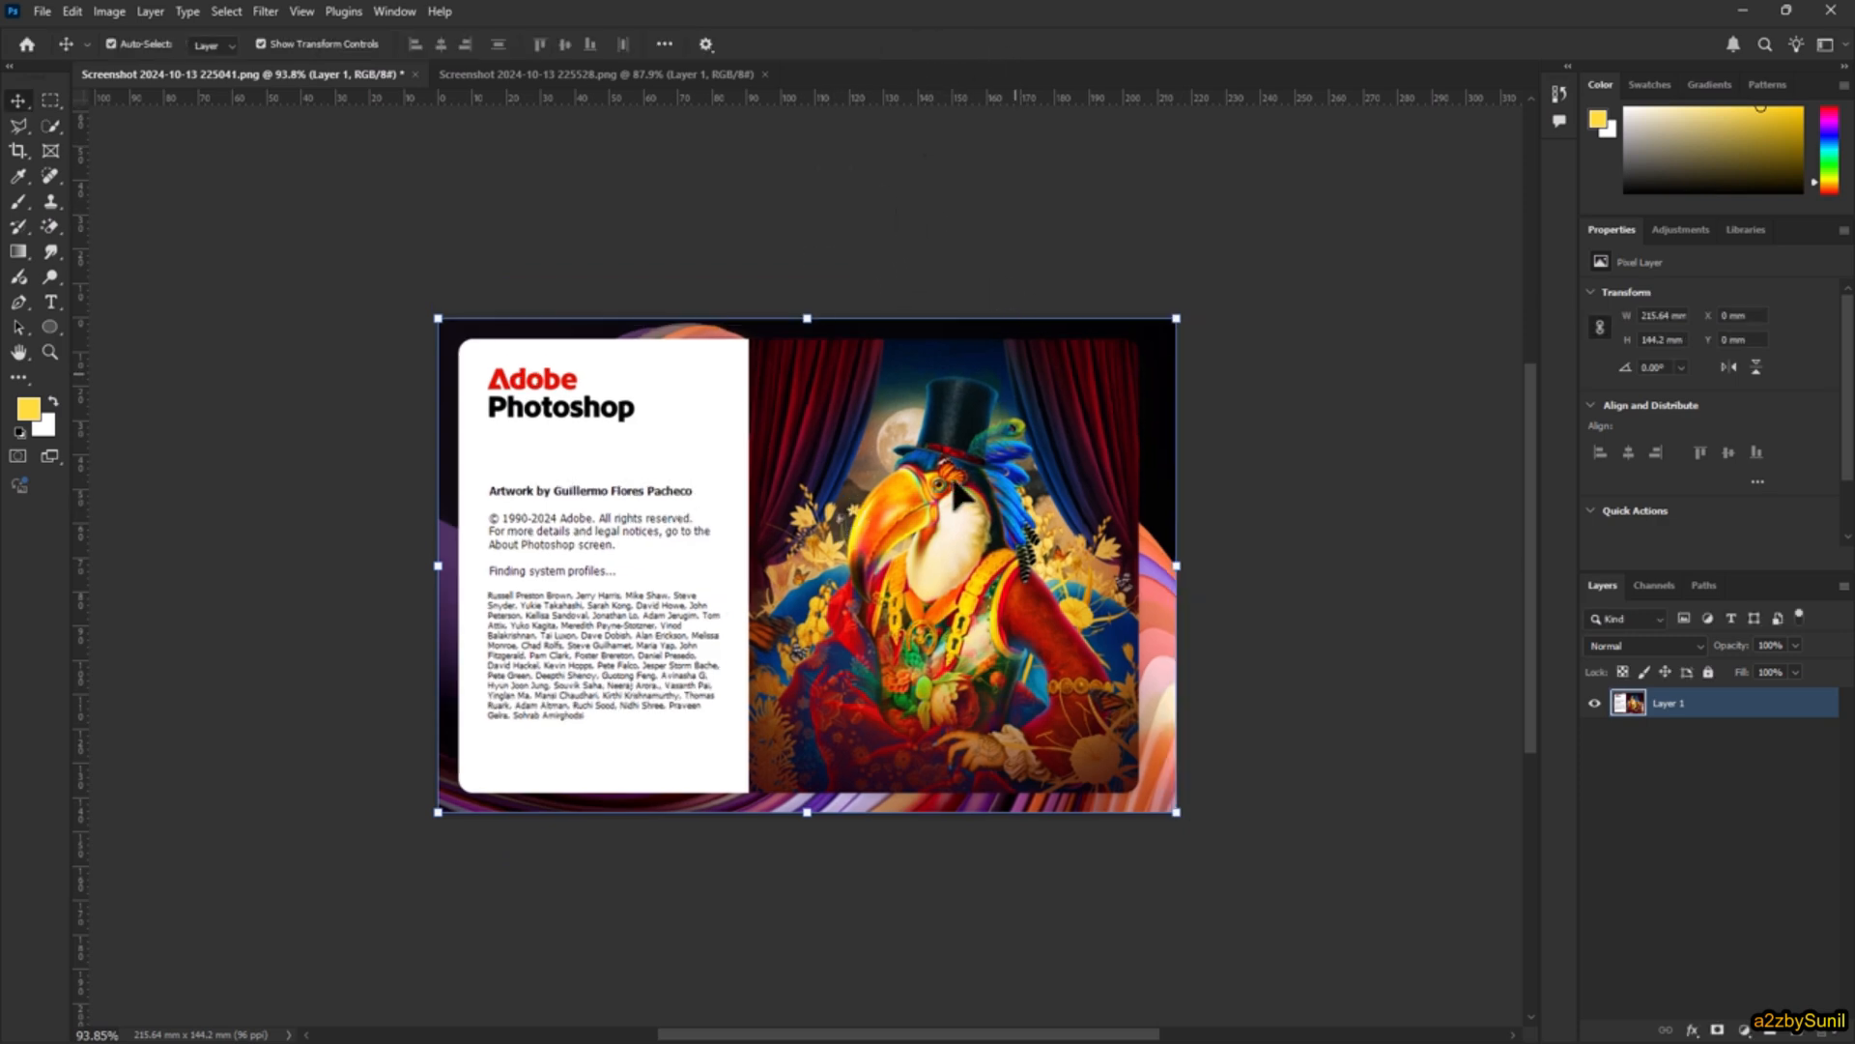
# Step: Lock all attributes of Layer 1 again and activate the Brush tool
pyautogui.click(1709, 672)
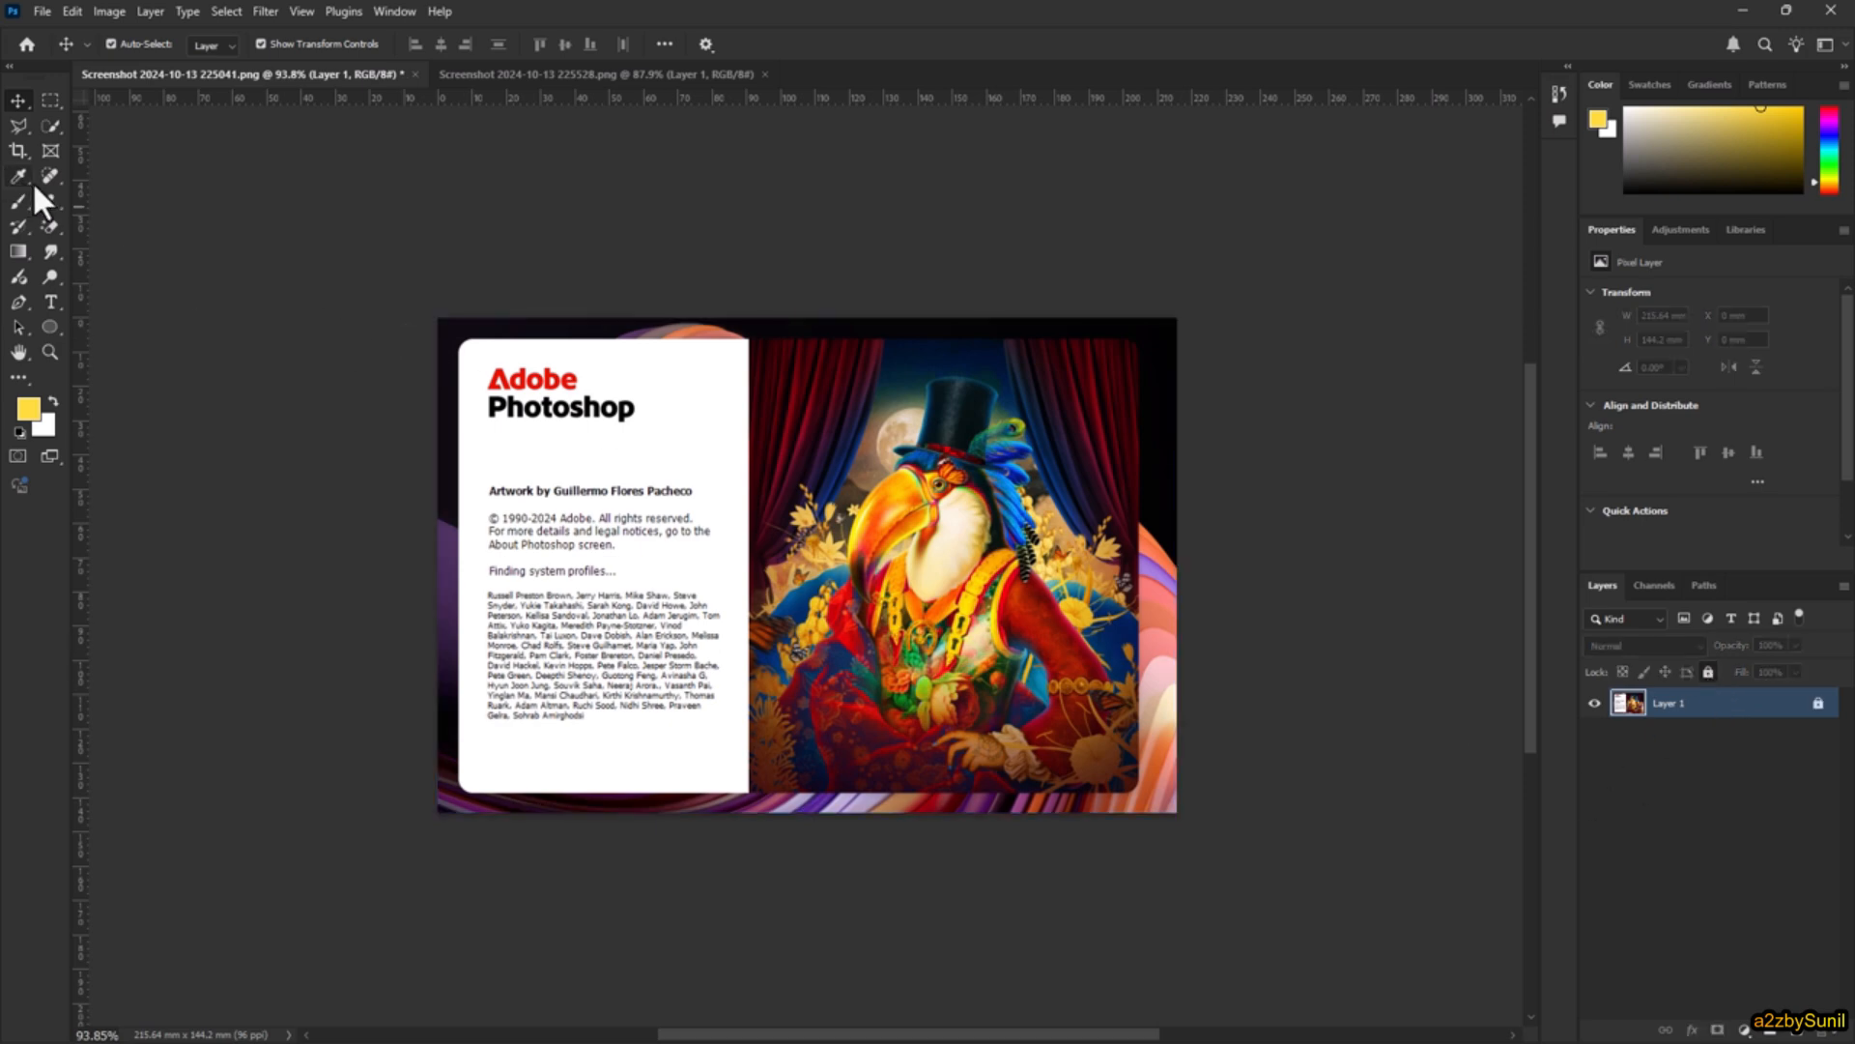
pyautogui.click(15, 200)
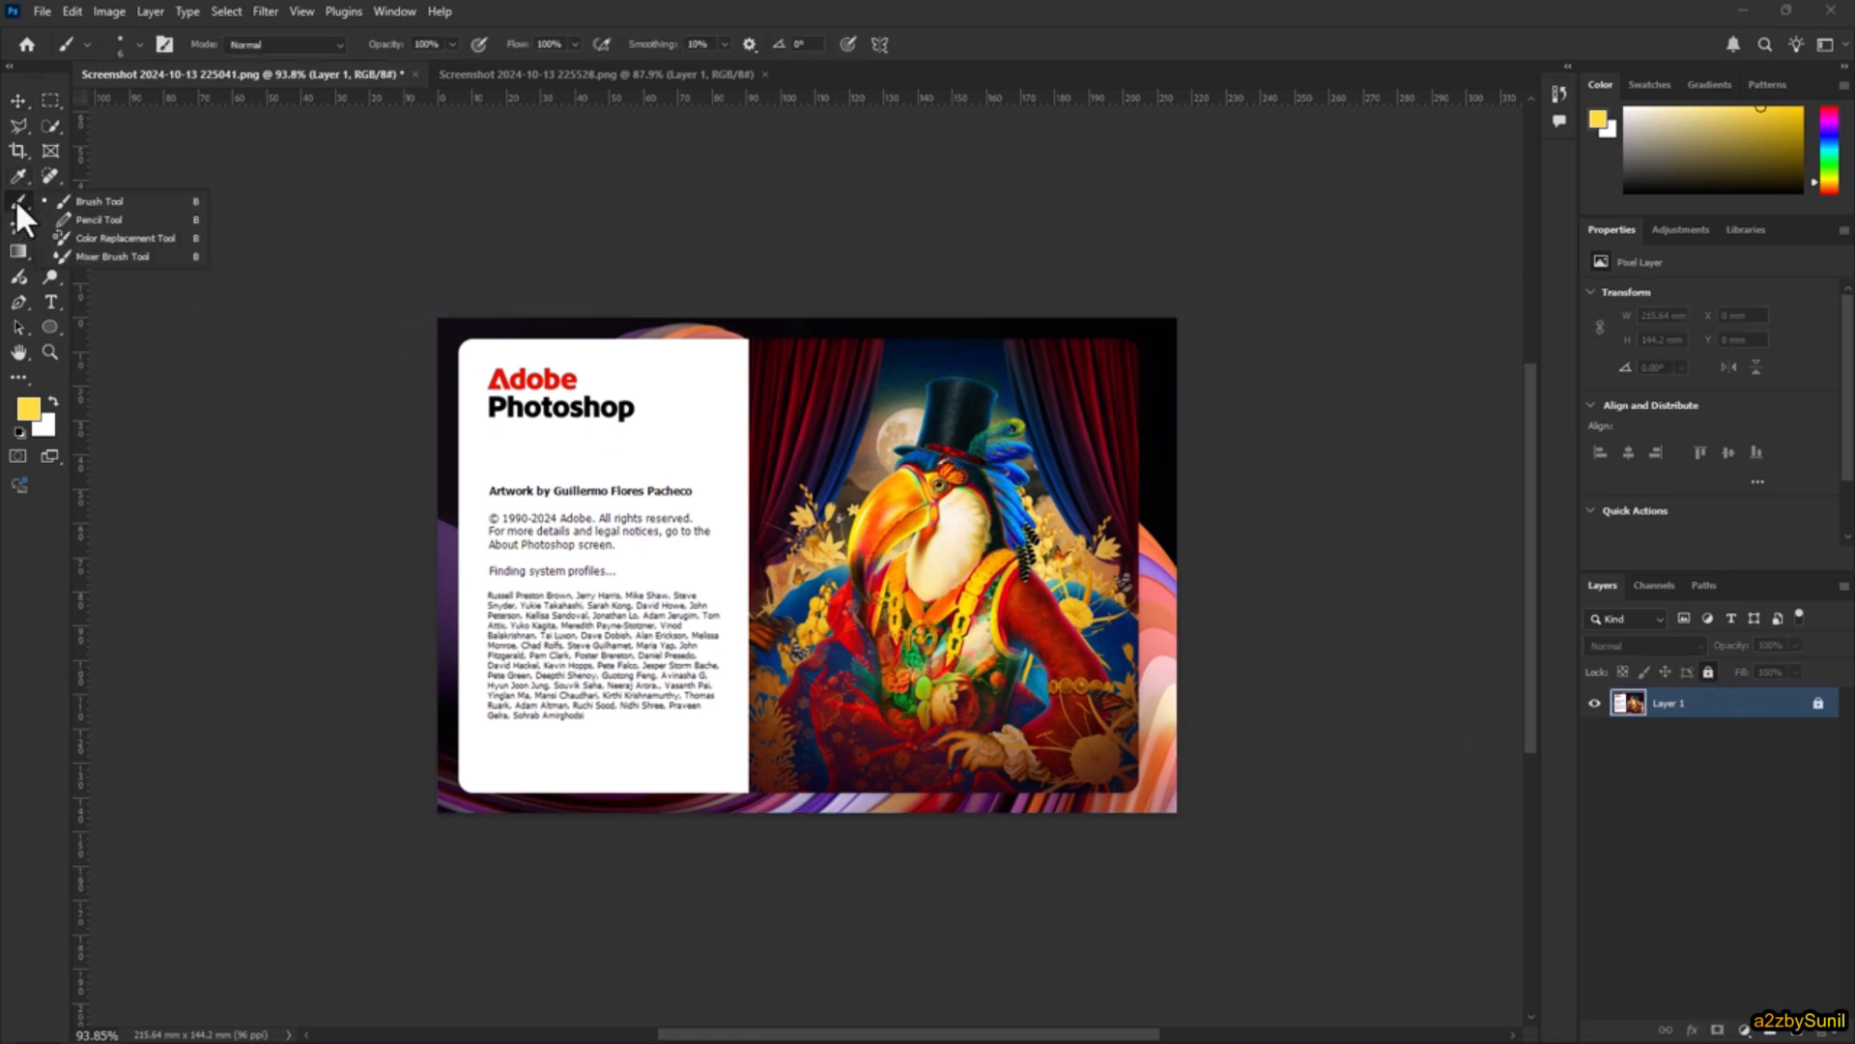
pyautogui.click(95, 199)
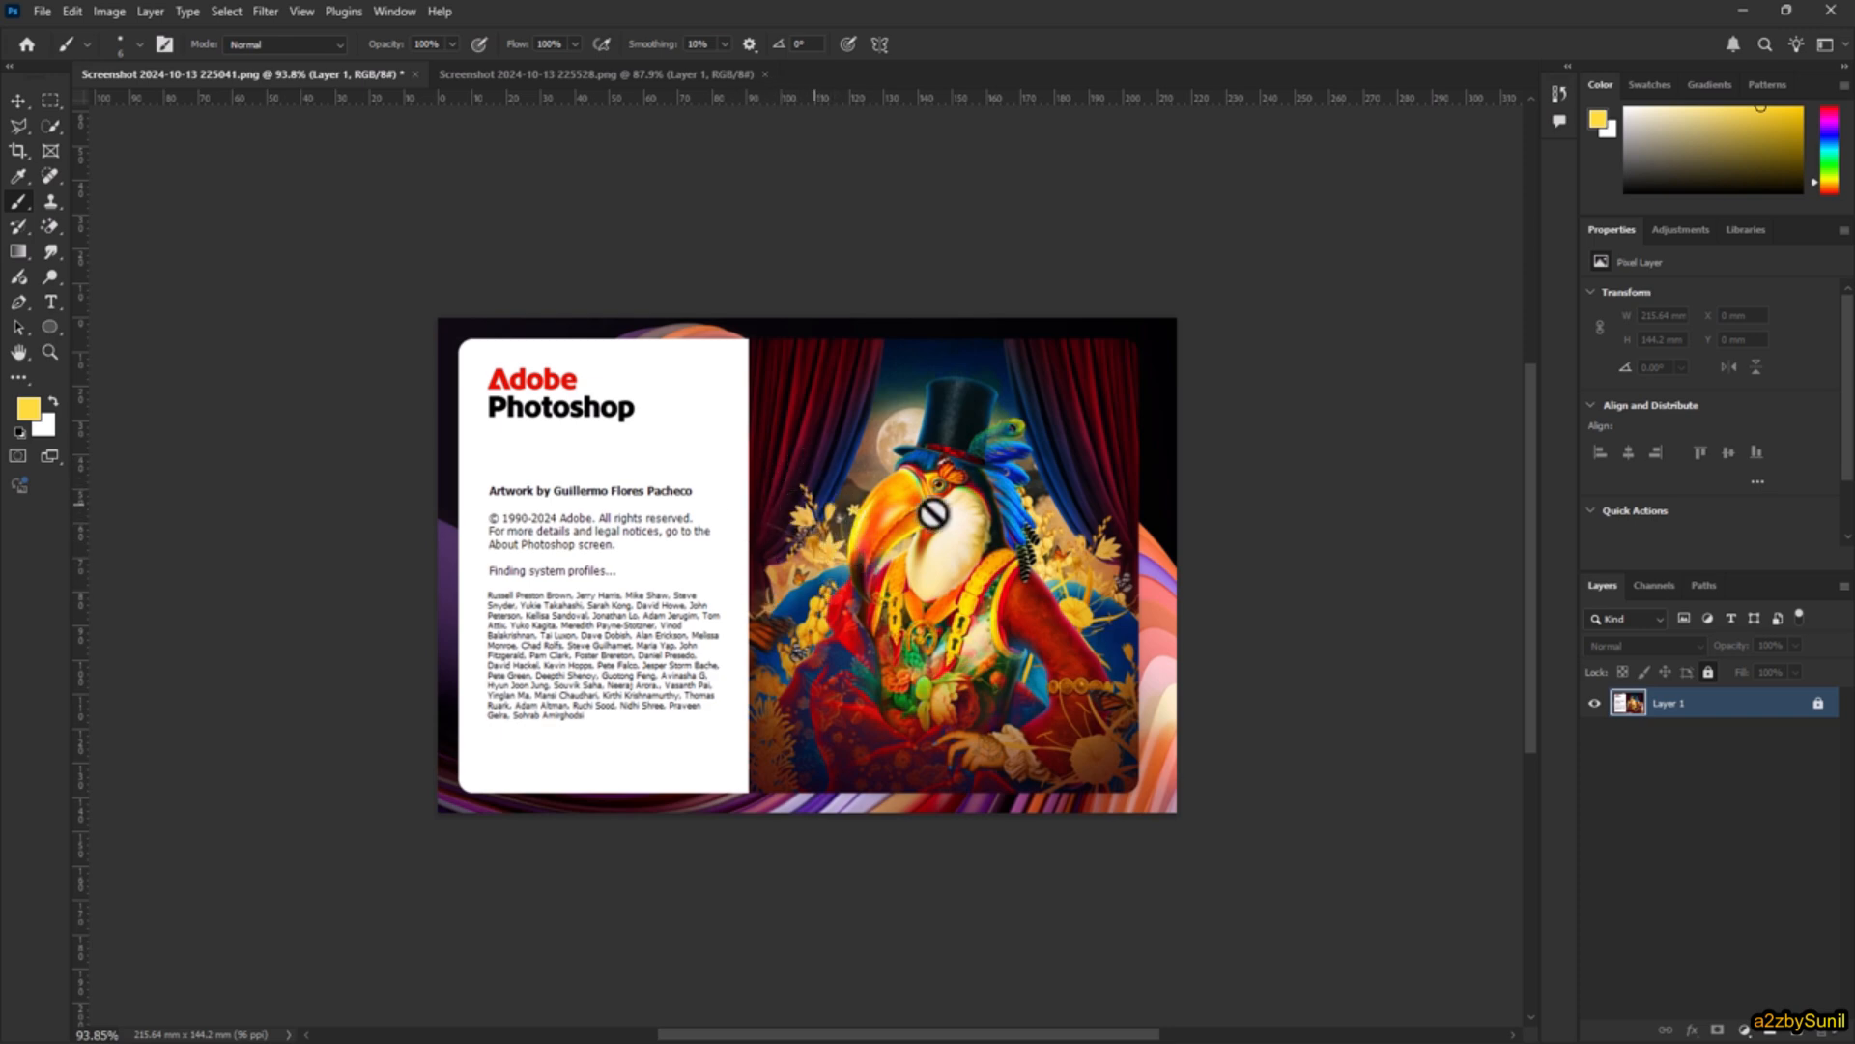
# Step: Unlock Layer 1, paint a yellow loop beside the Photoshop title, and undo the stroke
pyautogui.click(1817, 704)
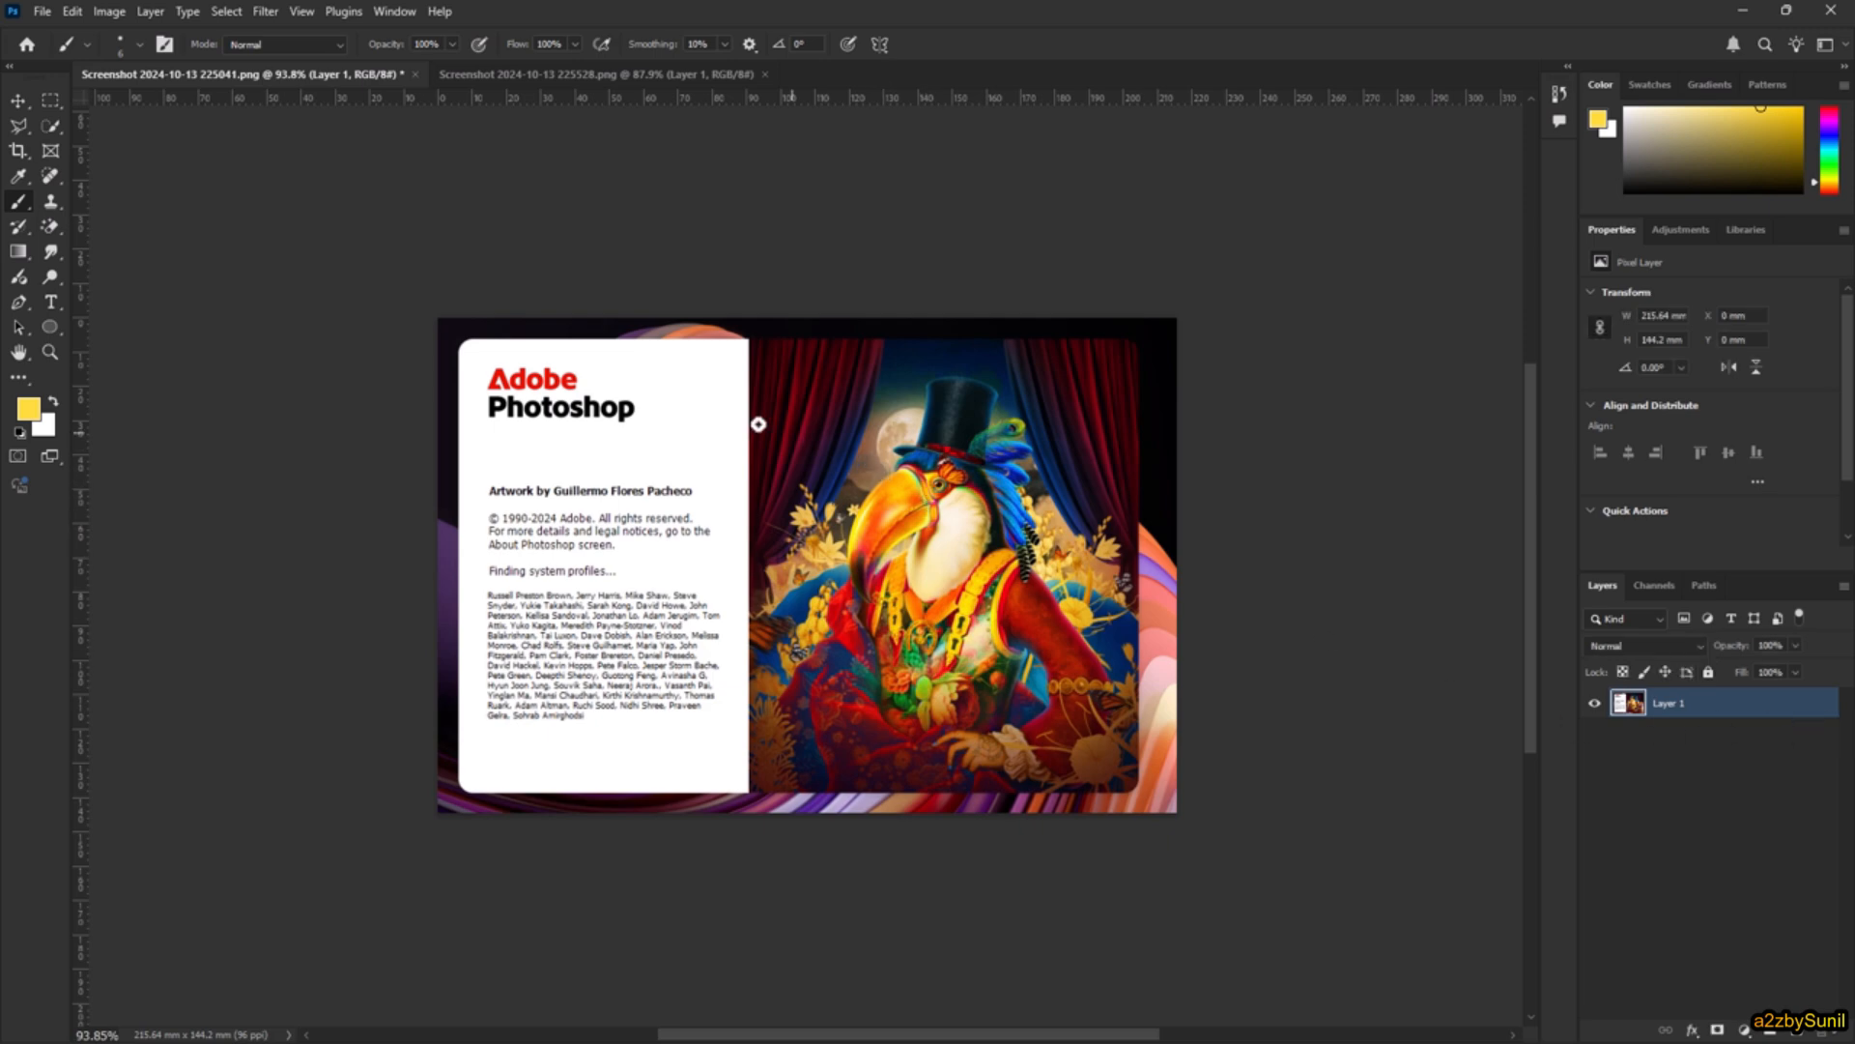
pyautogui.moveTo(692, 393); pyautogui.dragTo(676, 487)
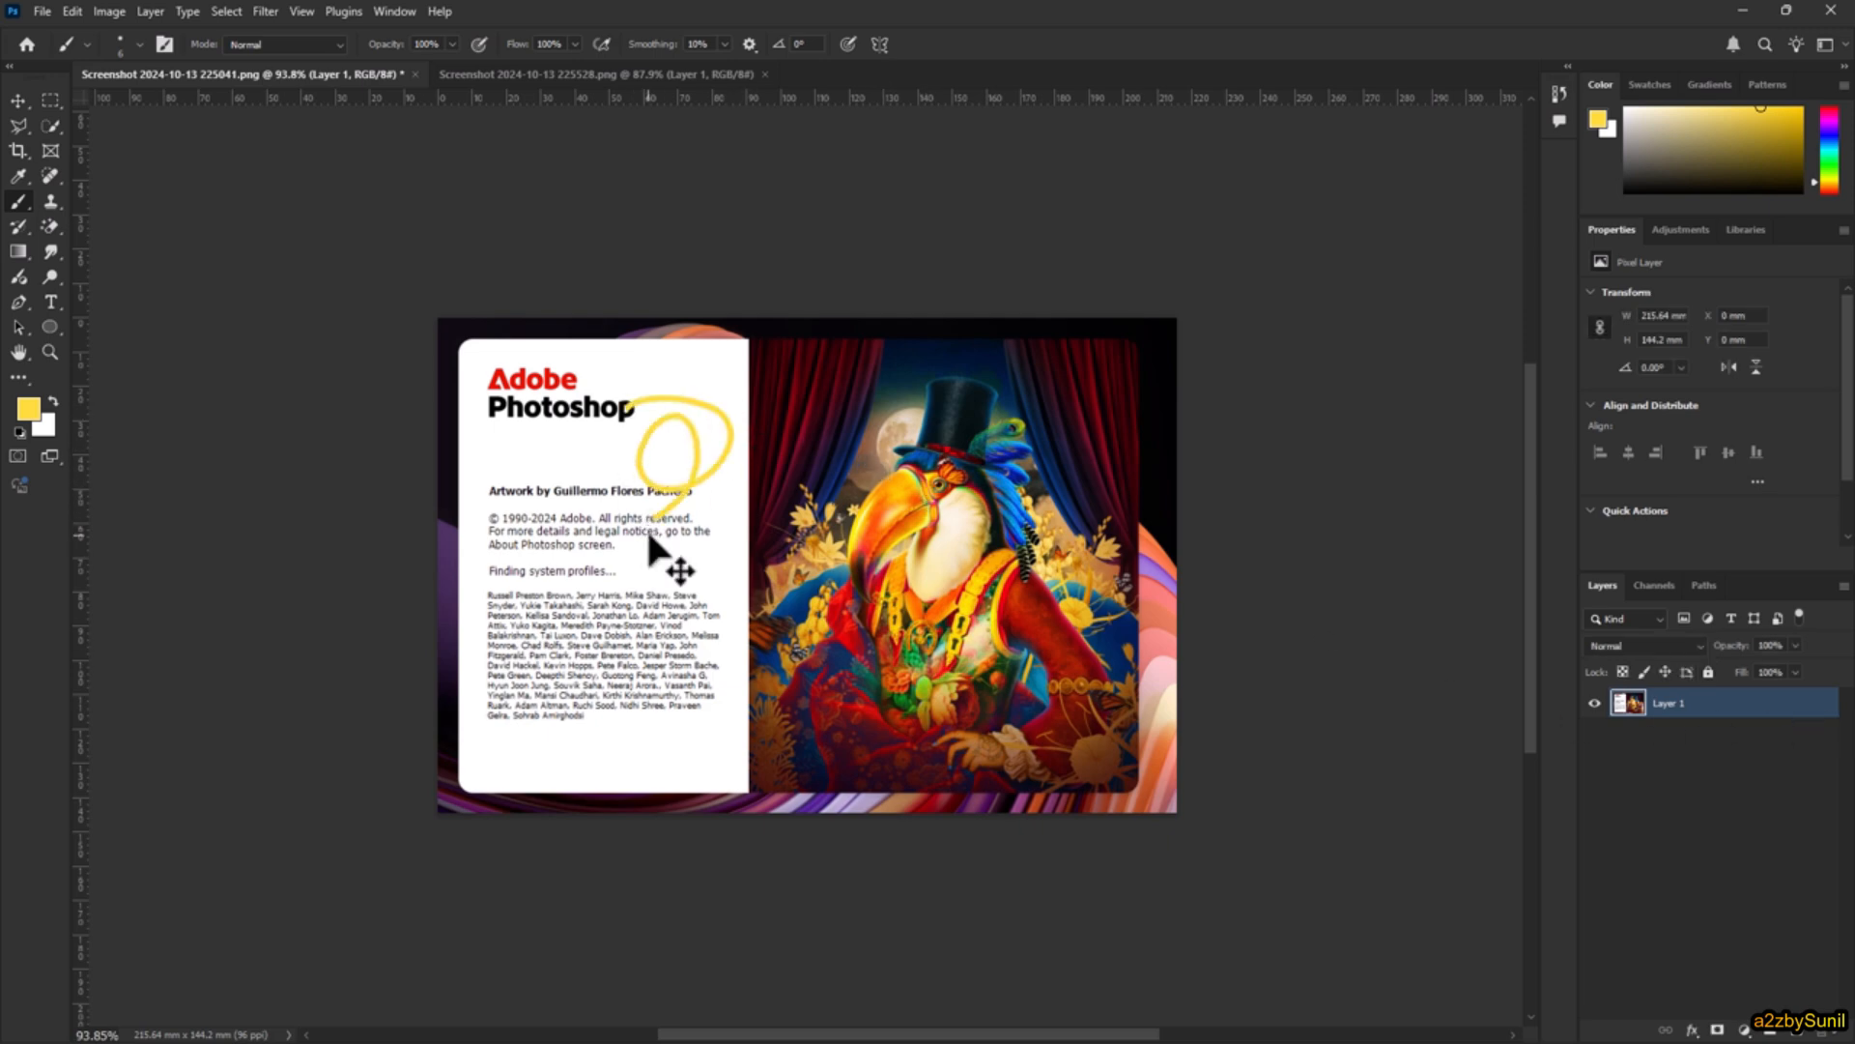
pyautogui.hotkey('ctrl', 'z')
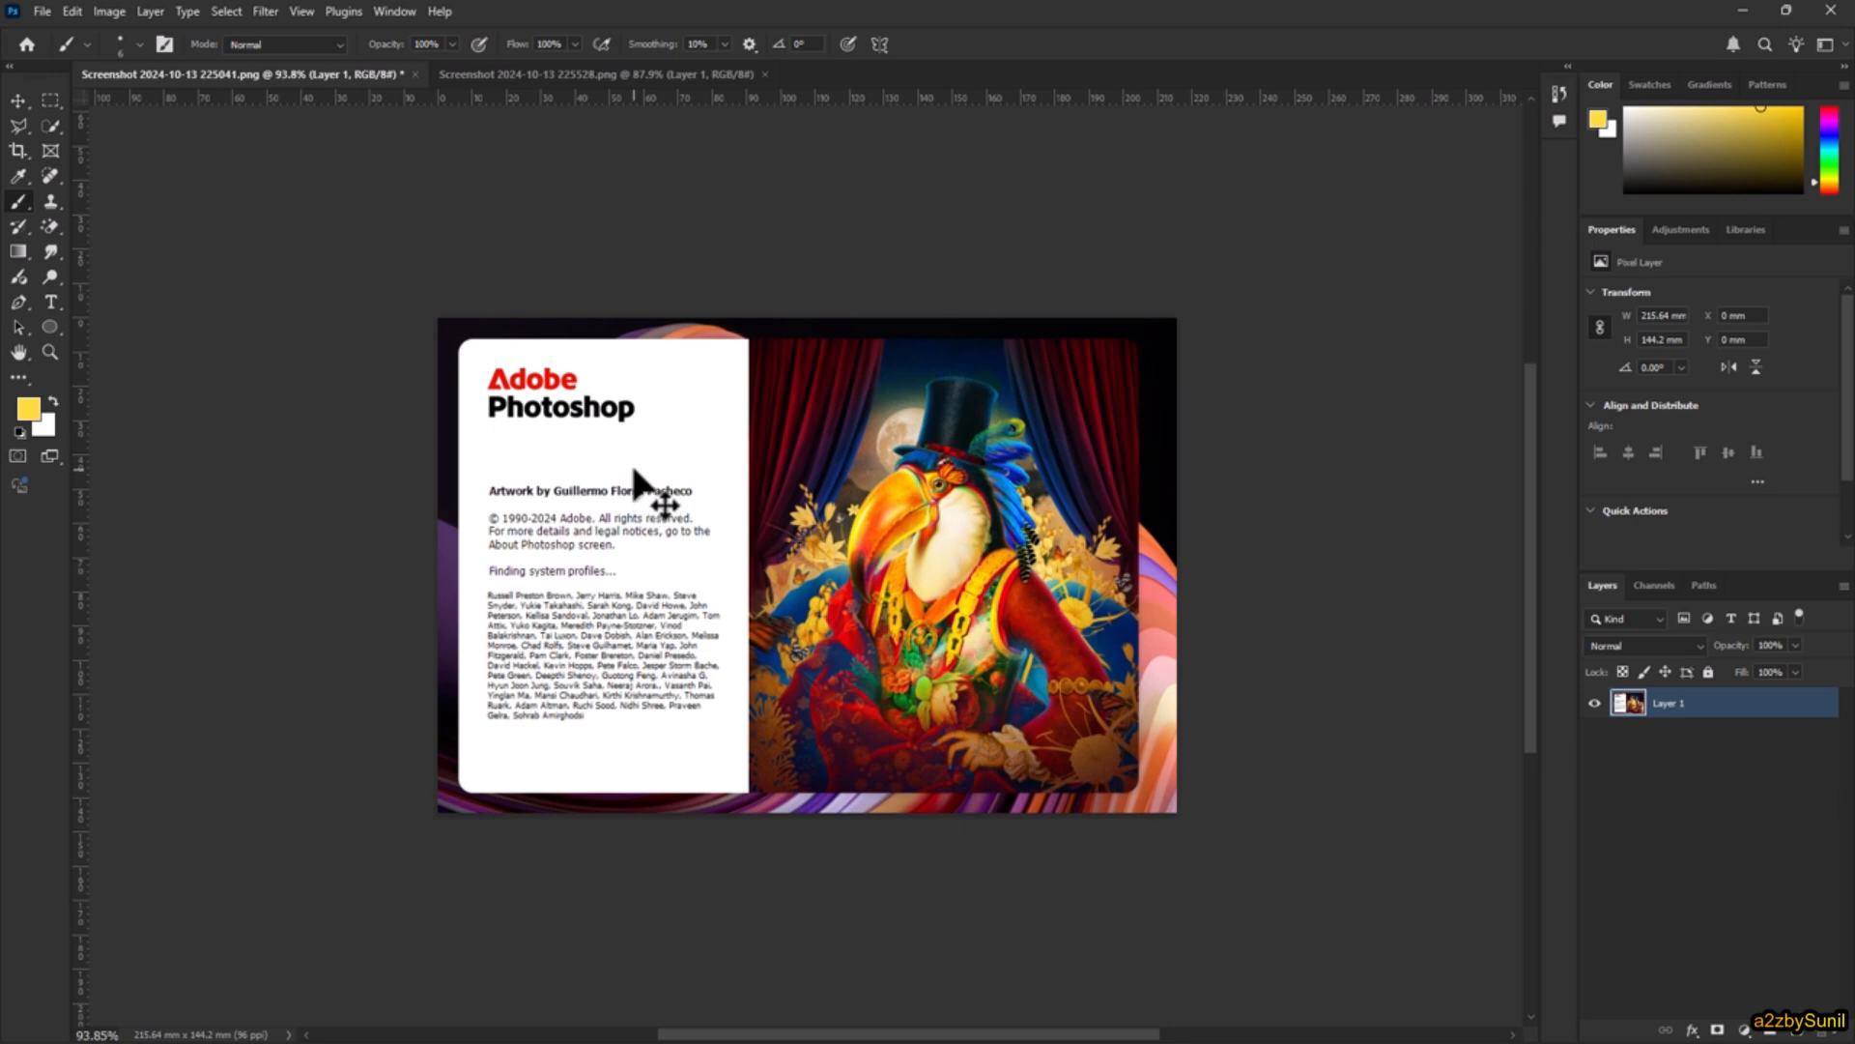
# Step: Sample black from the image's dark upper-right corner as the foreground colour and set the brush size to 26 px
pyautogui.keyDown('alt'); pyautogui.click(1170, 357); pyautogui.keyUp('alt')
pyautogui.rightClick(641, 381)
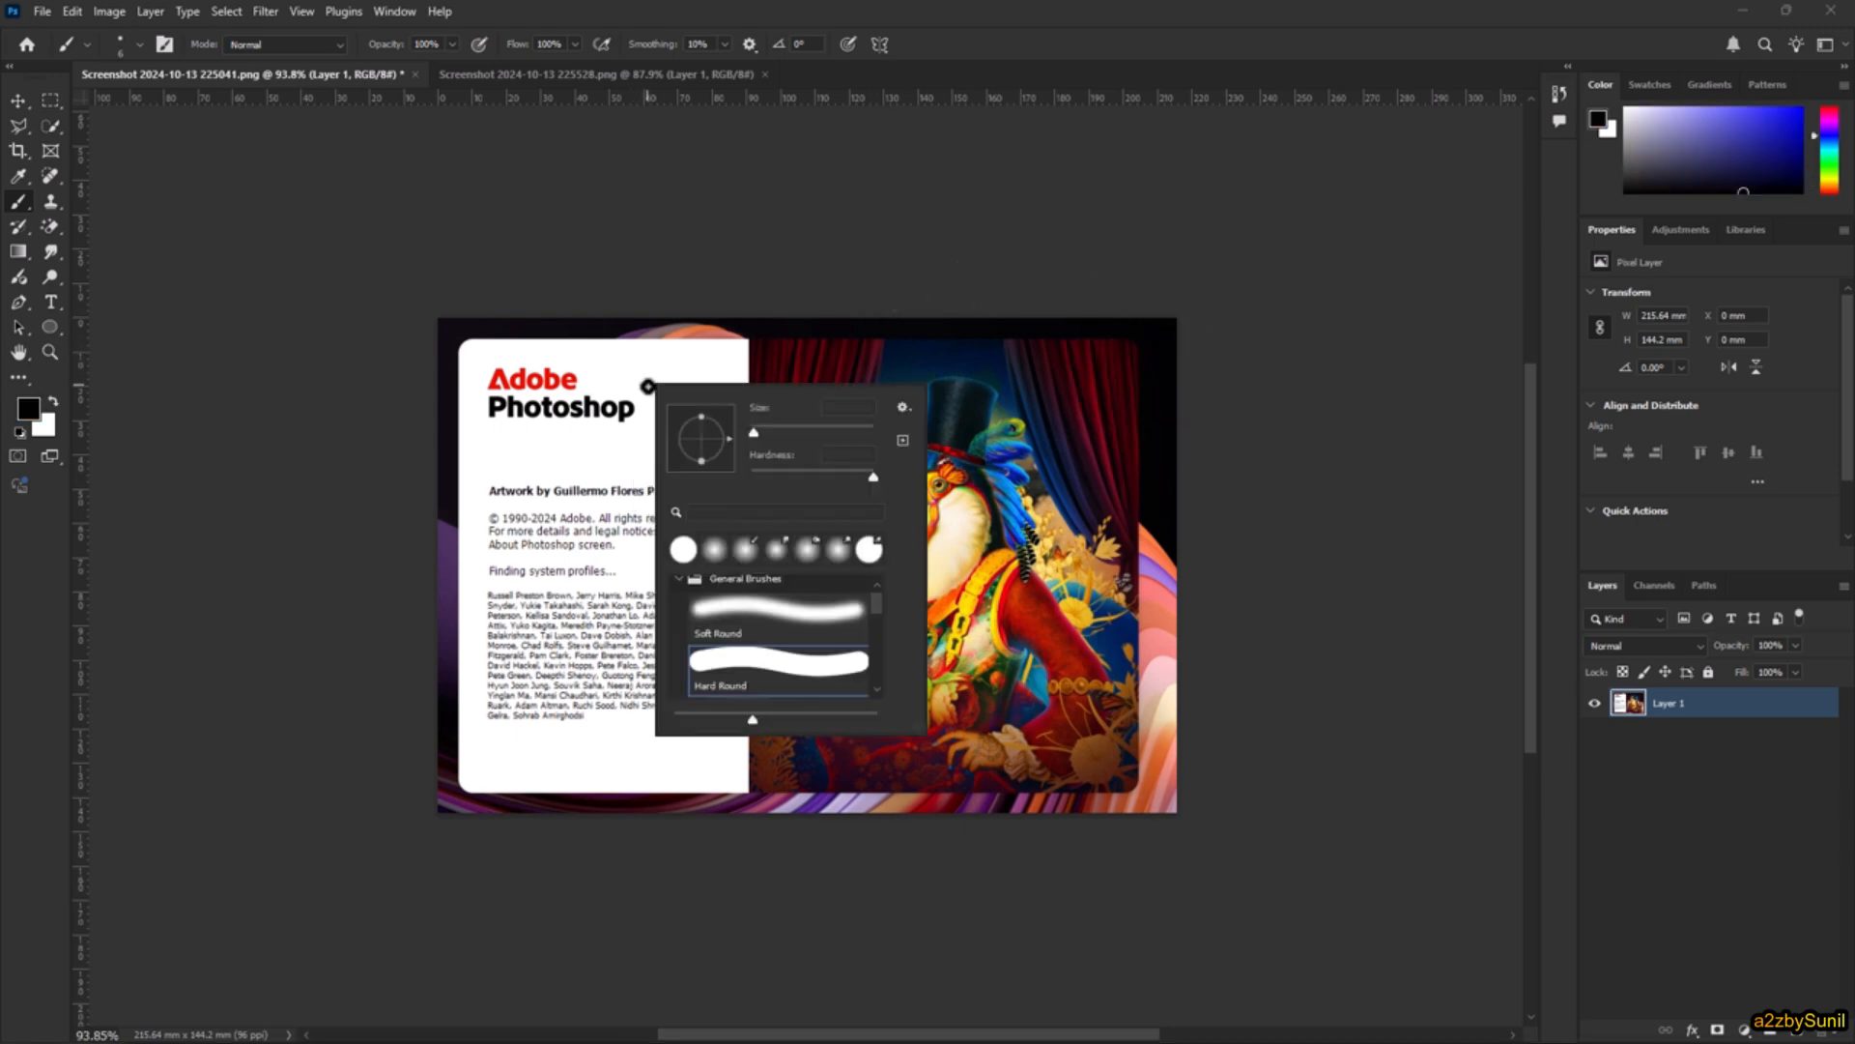
pyautogui.click(757, 427)
pyautogui.moveTo(758, 427); pyautogui.dragTo(764, 427)
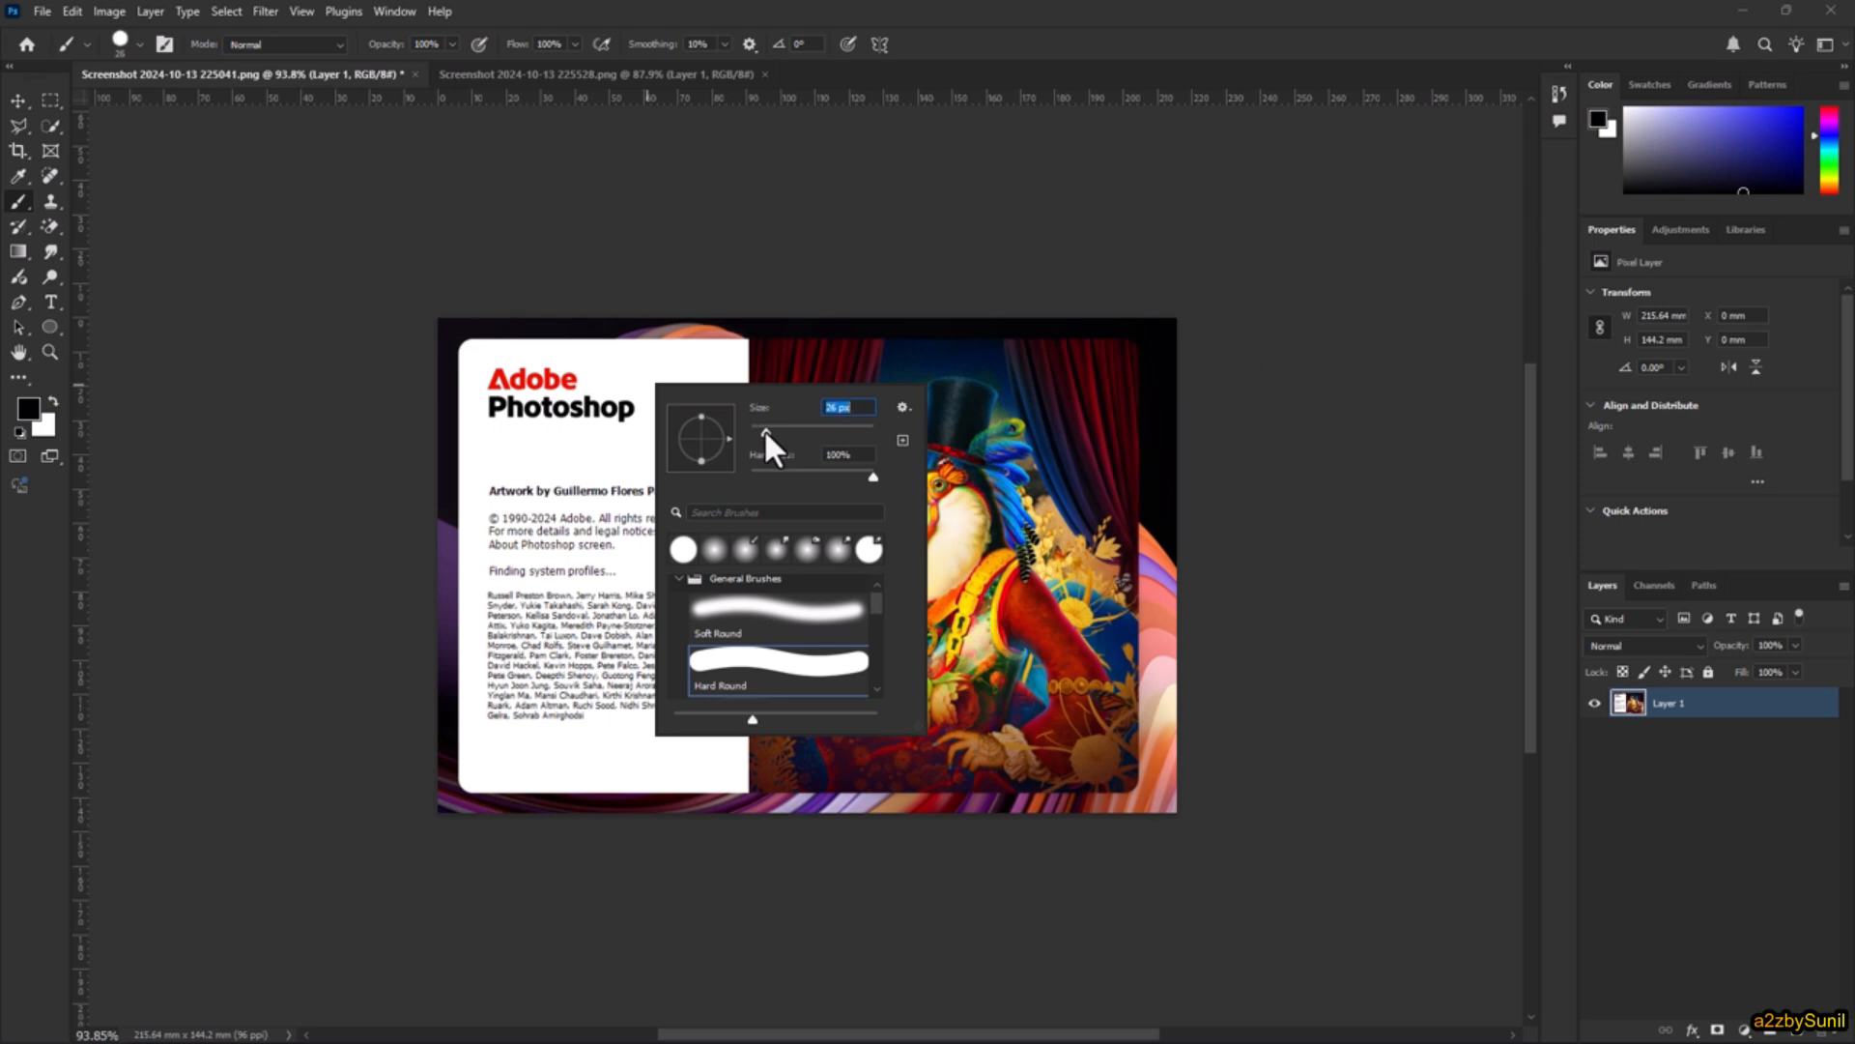
pyautogui.click(851, 6)
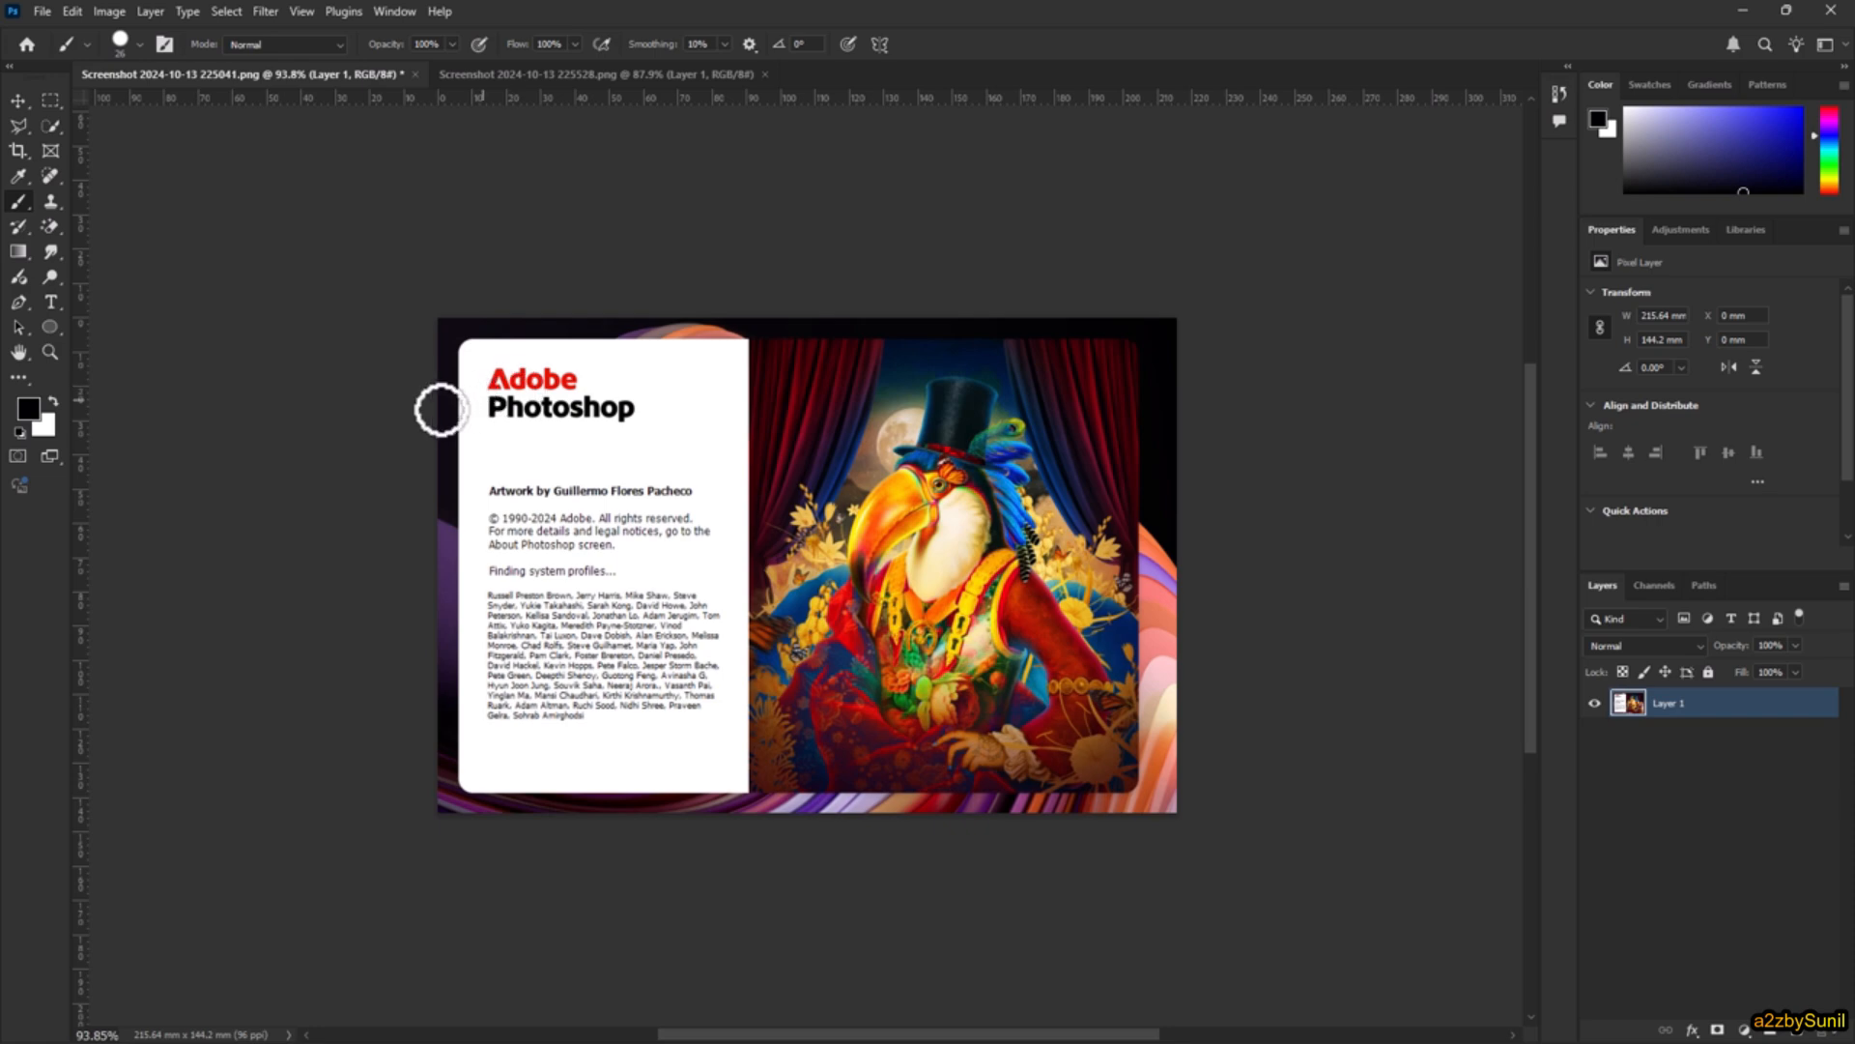
# Step: Paint four horizontal black strokes across the image, spaced from the Photoshop title down to the names list
pyautogui.moveTo(443, 406); pyautogui.dragTo(1126, 389)
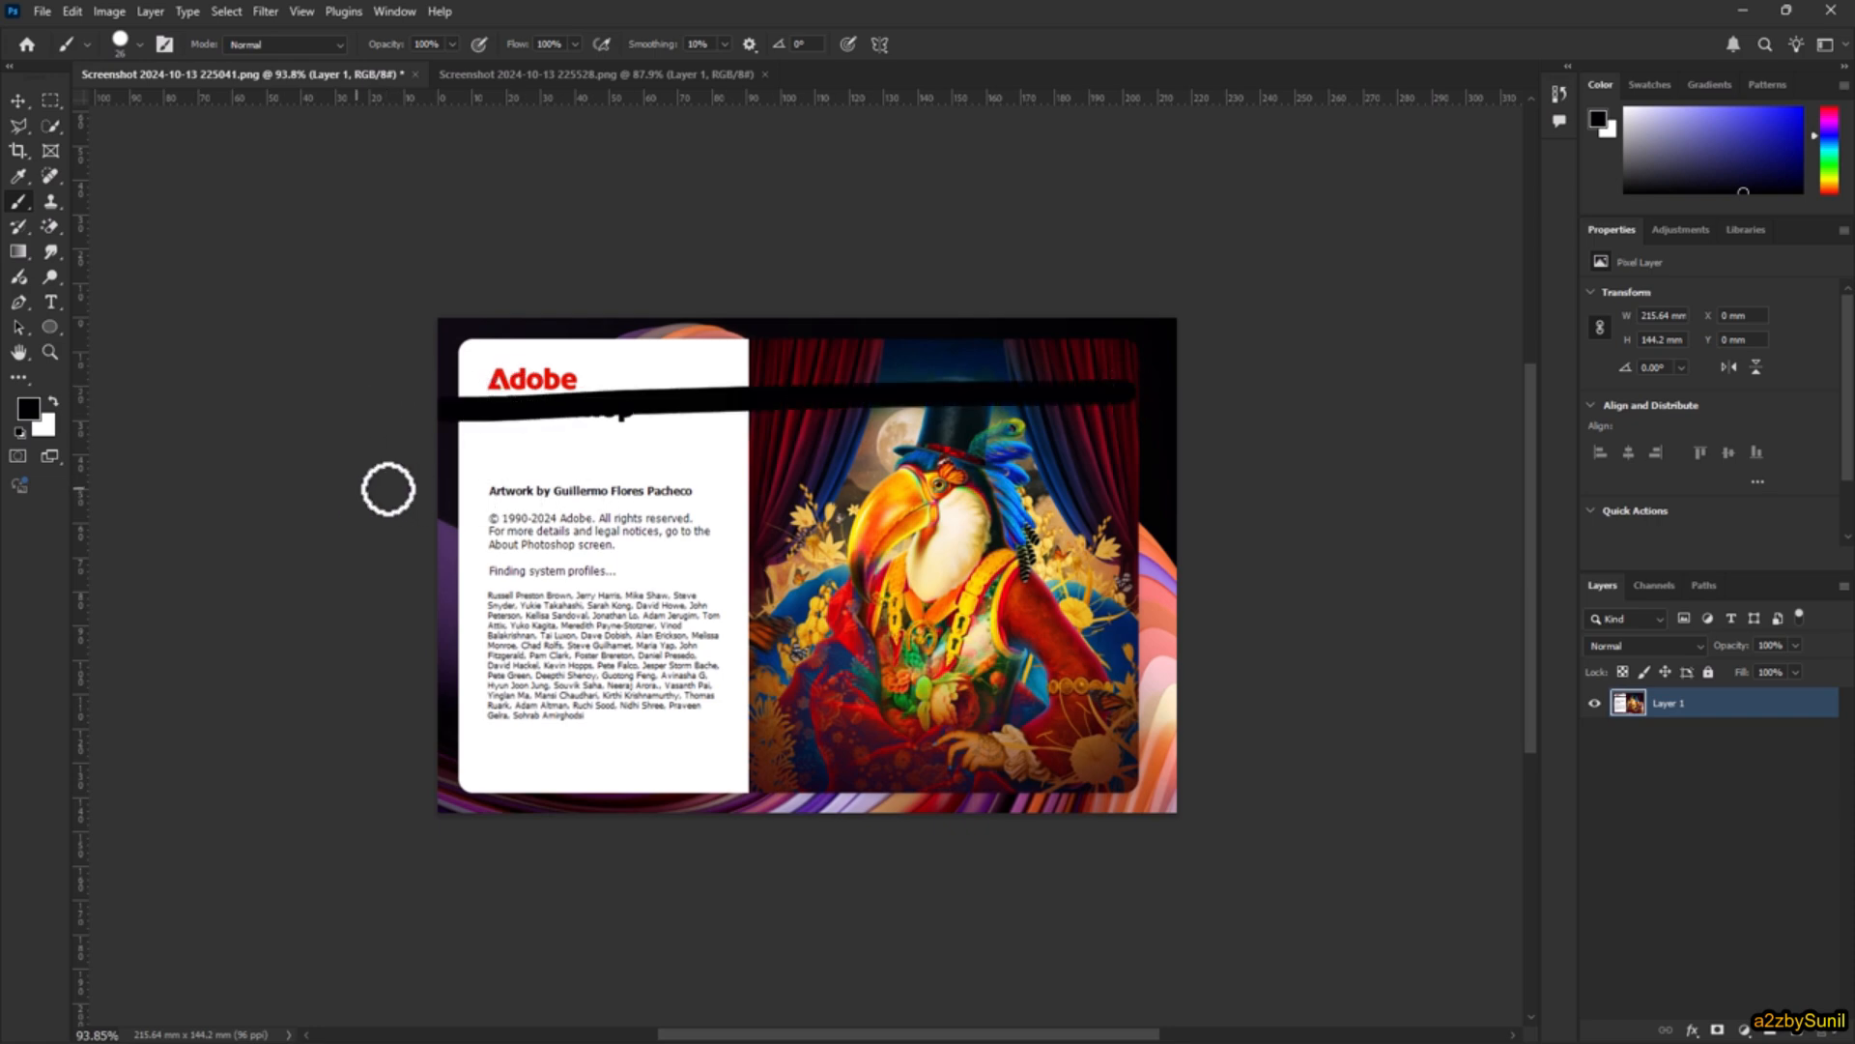
pyautogui.moveTo(386, 489); pyautogui.dragTo(1139, 489)
pyautogui.moveTo(340, 580); pyautogui.dragTo(935, 580)
pyautogui.moveTo(1407, 579); pyautogui.dragTo(637, 586)
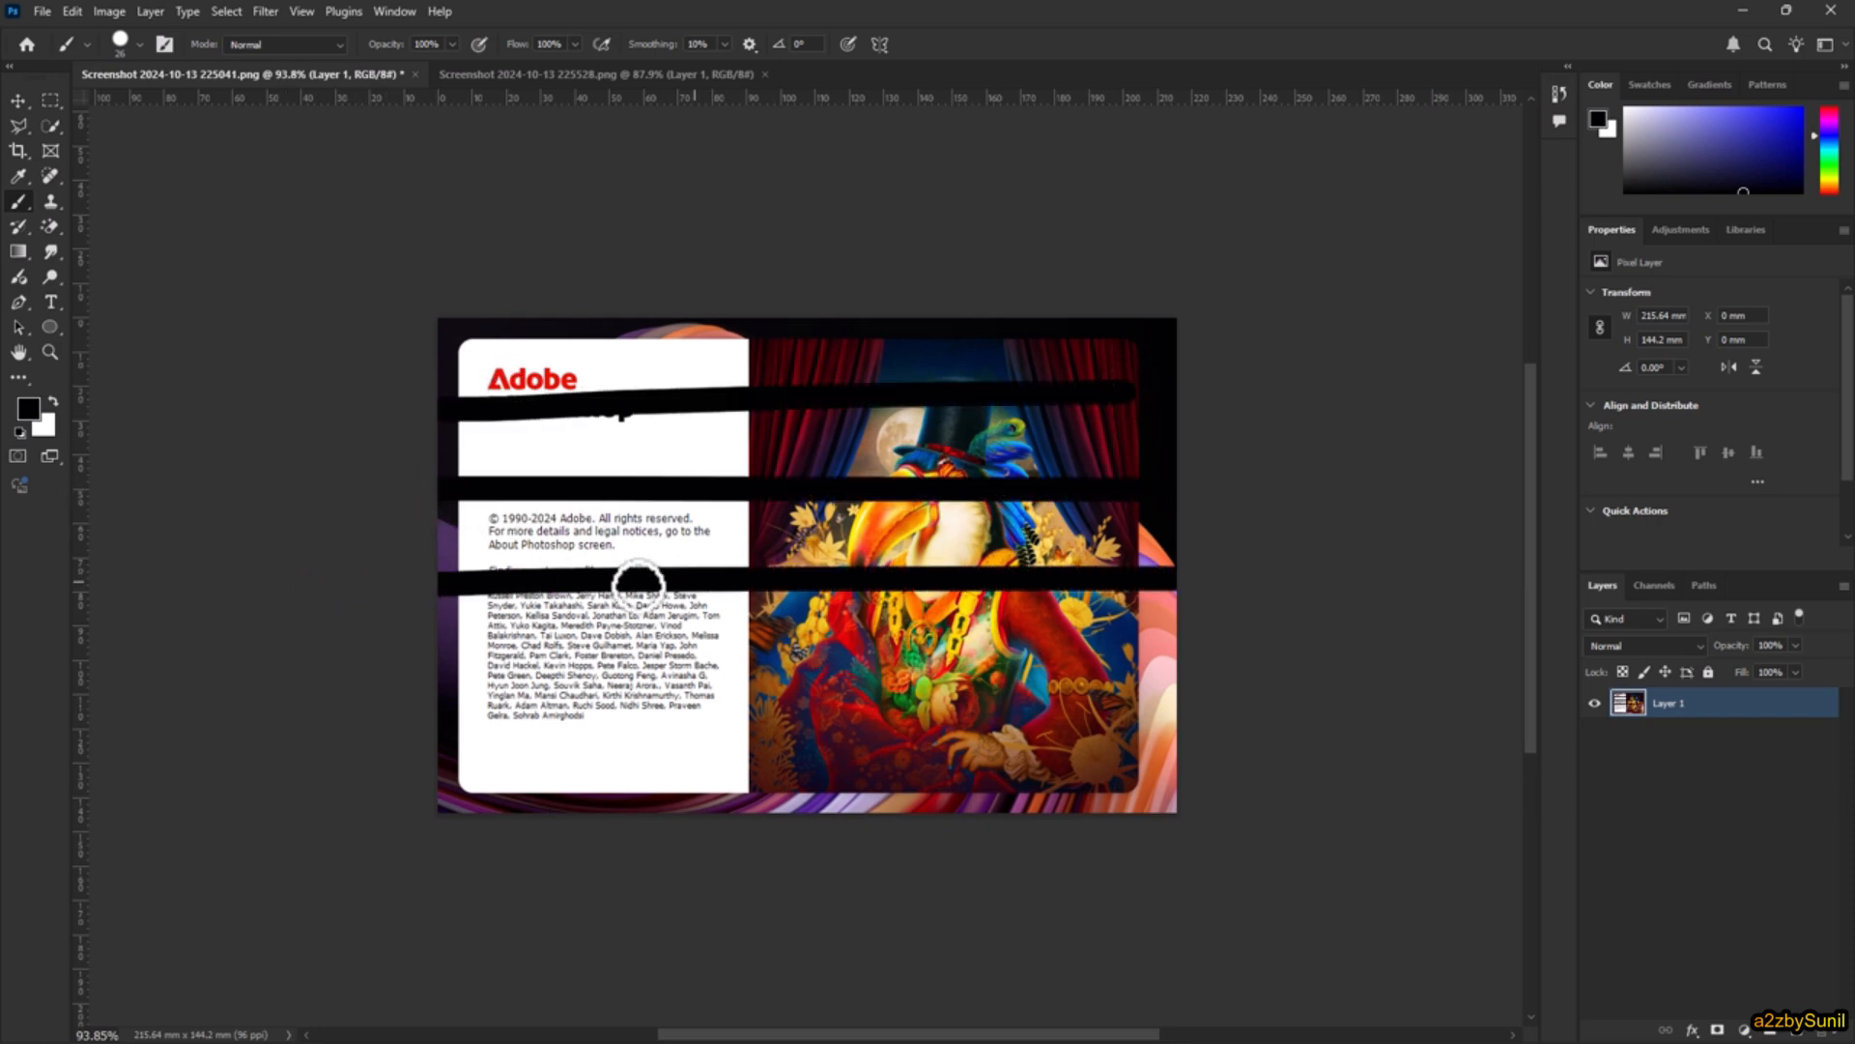
pyautogui.moveTo(338, 684)
pyautogui.mouseDown()
pyautogui.moveTo(884, 688)
pyautogui.moveTo(1604, 688)
pyautogui.mouseUp()
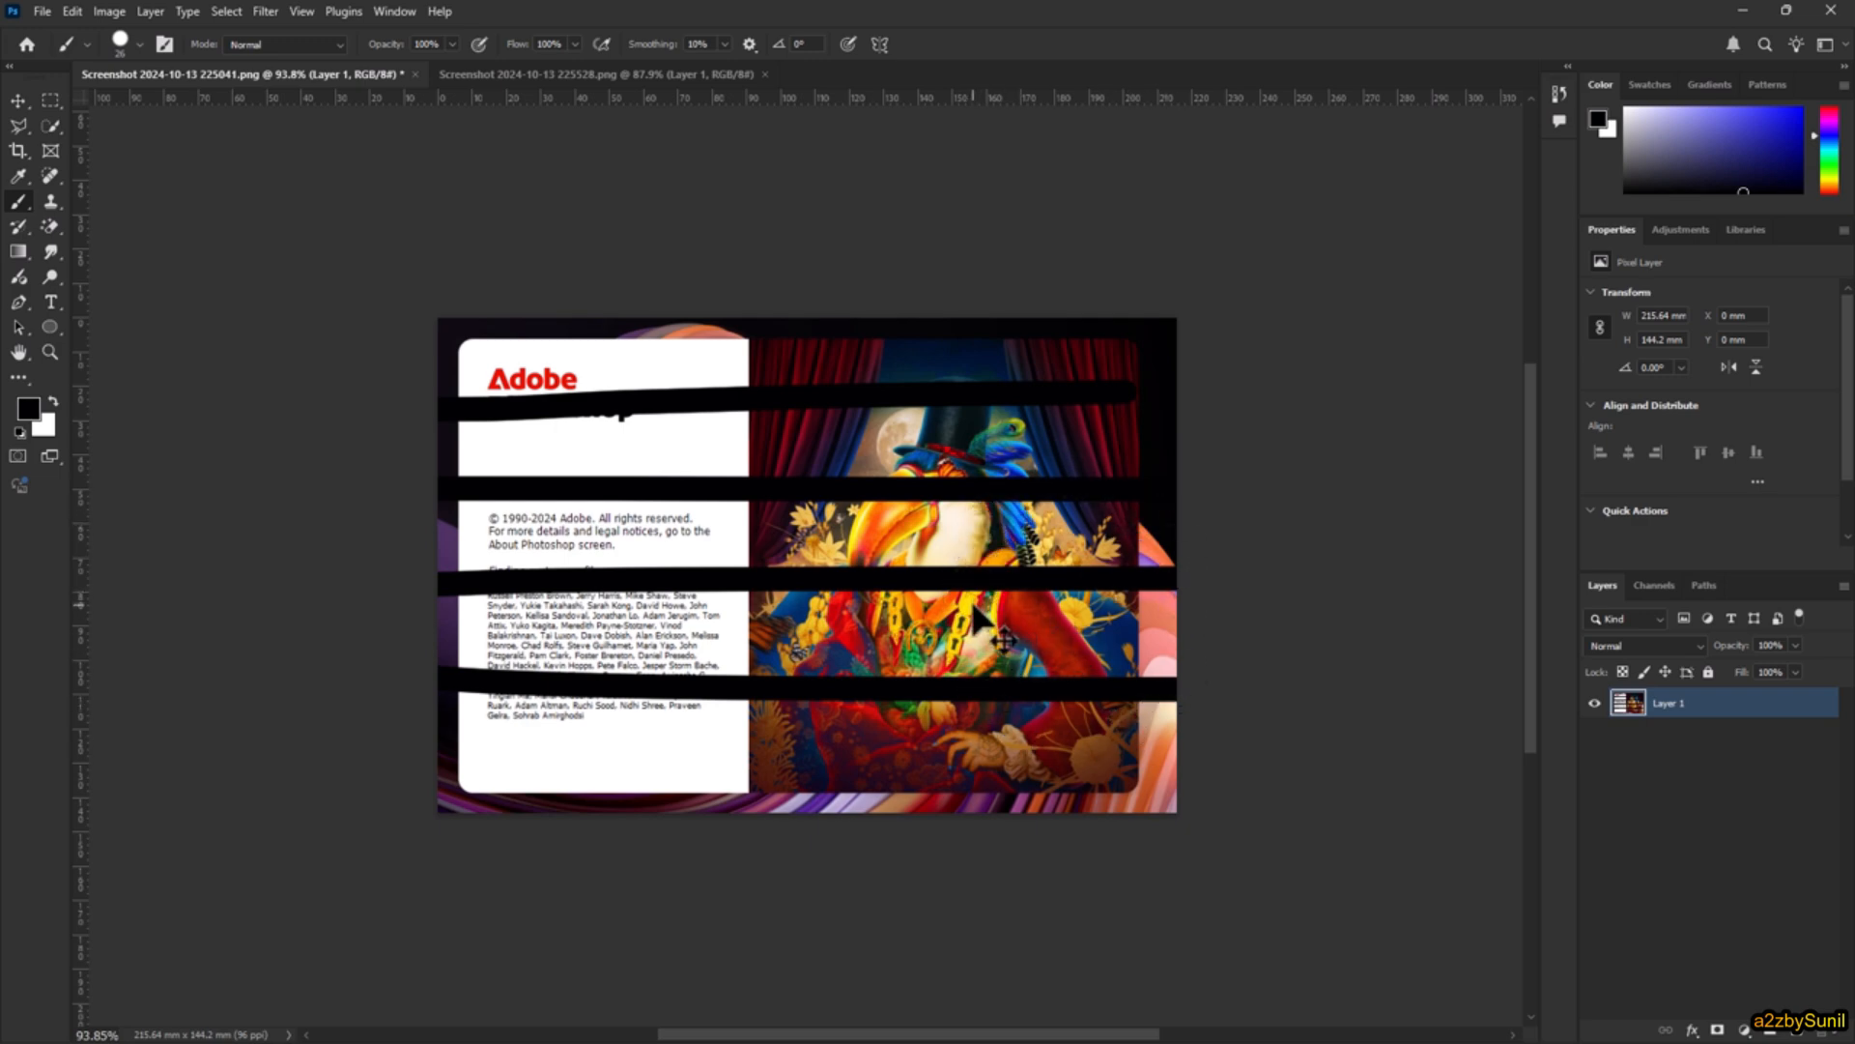
# Step: Undo the four black brush strokes one after another
pyautogui.hotkey('ctrl', 'z')
pyautogui.hotkey('ctrl', 'z')
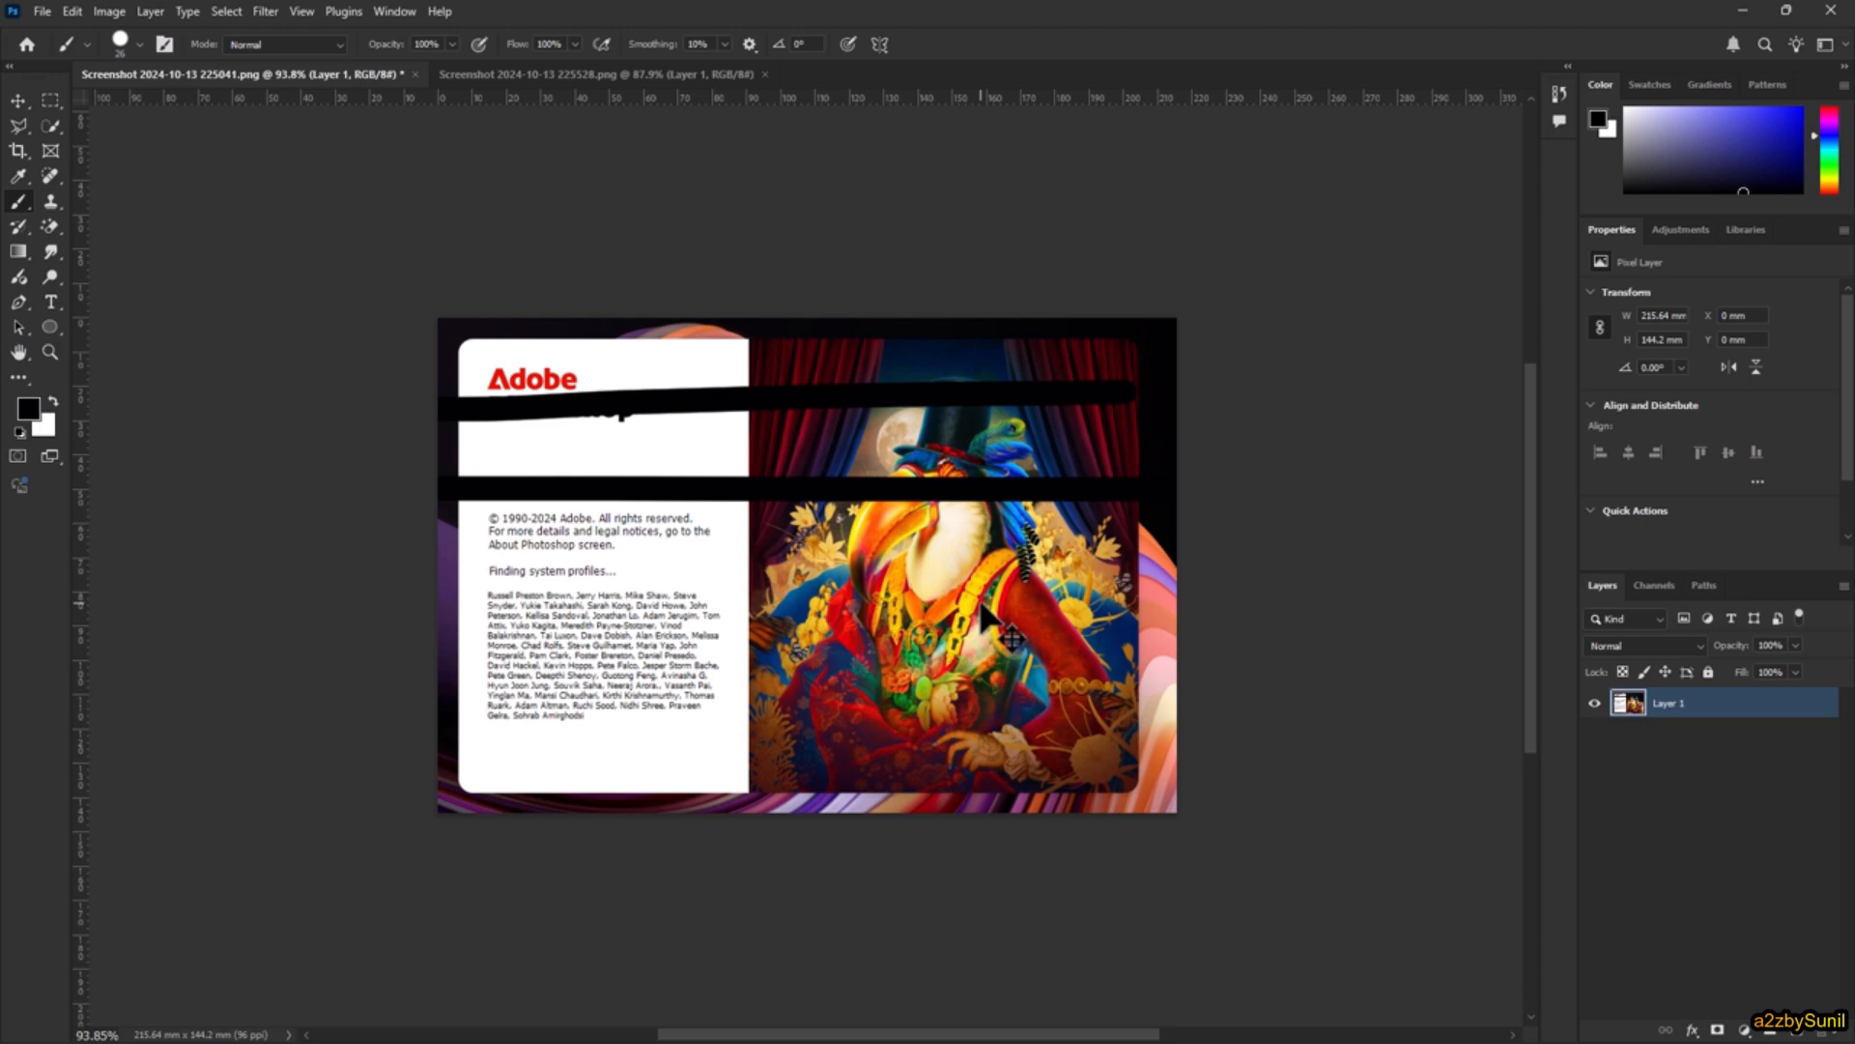
pyautogui.hotkey('ctrl', 'z')
pyautogui.hotkey('ctrl', 'z')
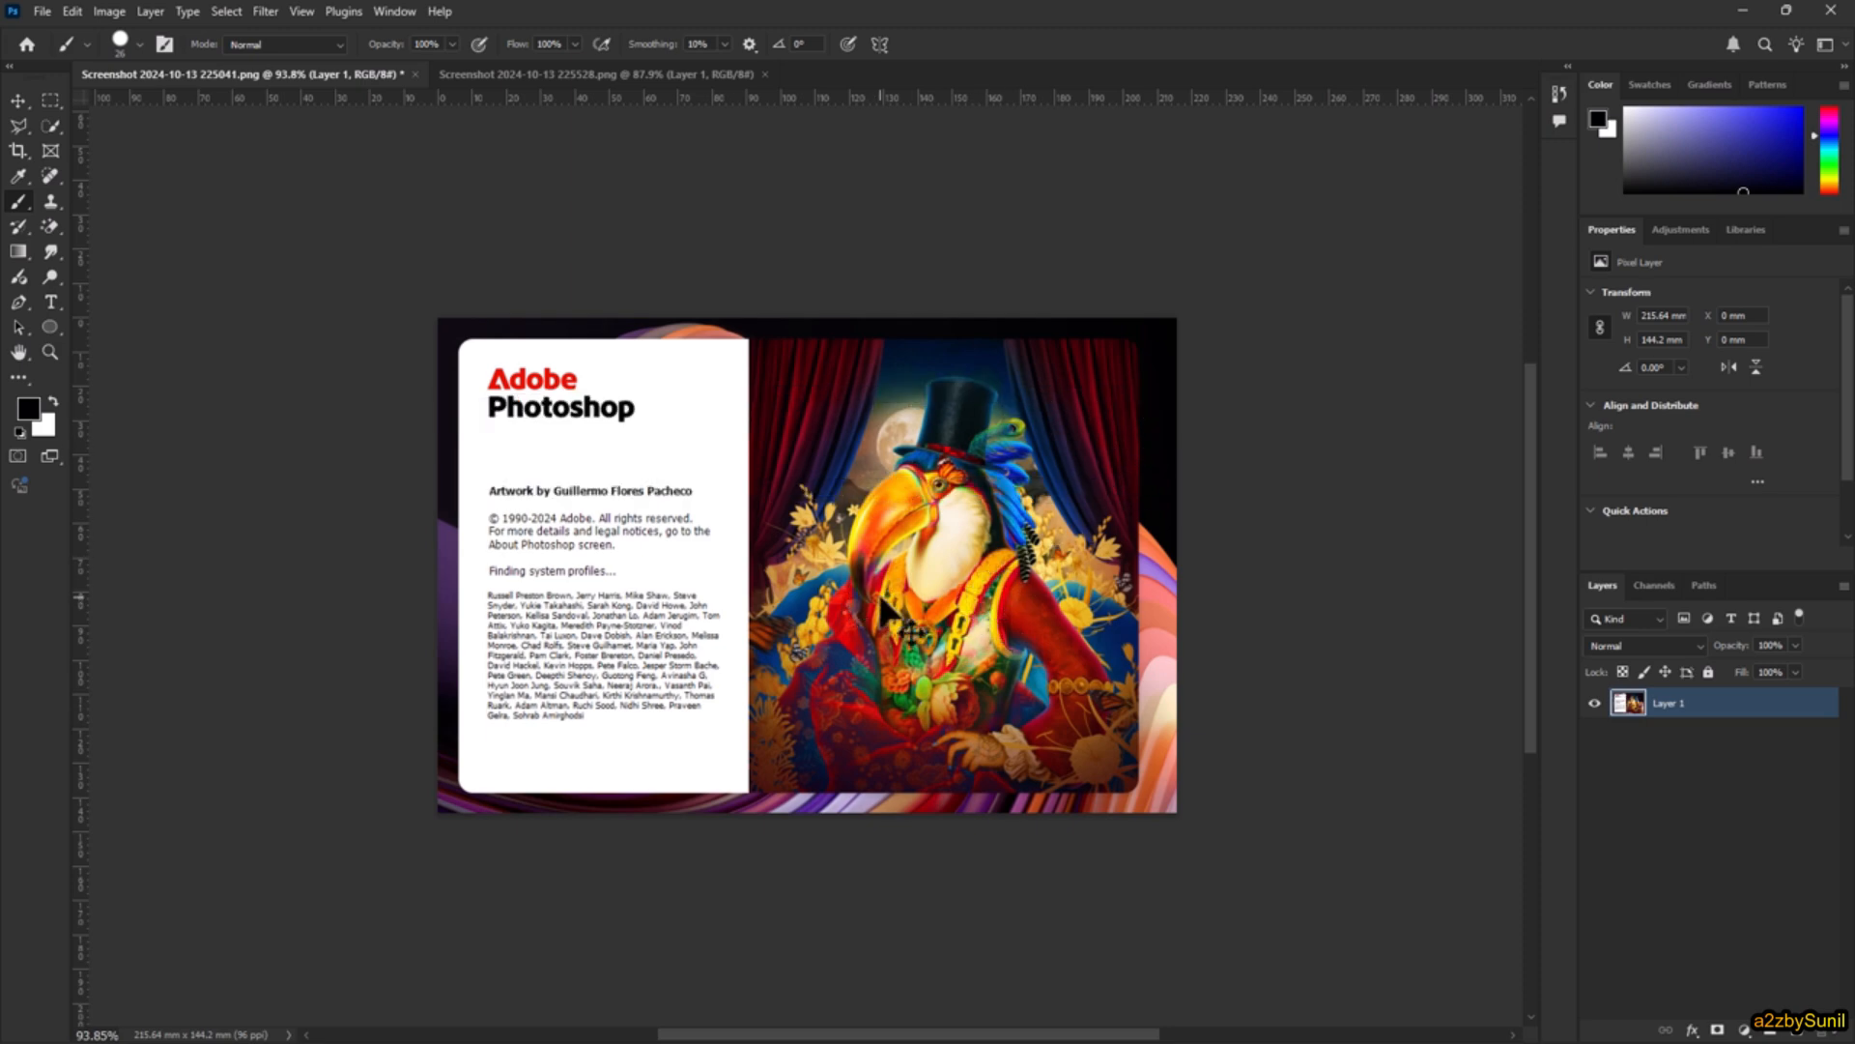
# Step: Redo the undone brush strokes, and revert the document to its last saved version
pyautogui.hotkey('ctrl', 'shift', 'z')
pyautogui.hotkey('ctrl', 'shift', 'z')
pyautogui.hotkey('ctrl', 'shift', 'z')
pyautogui.hotkey('ctrl', 'shift', 'z')
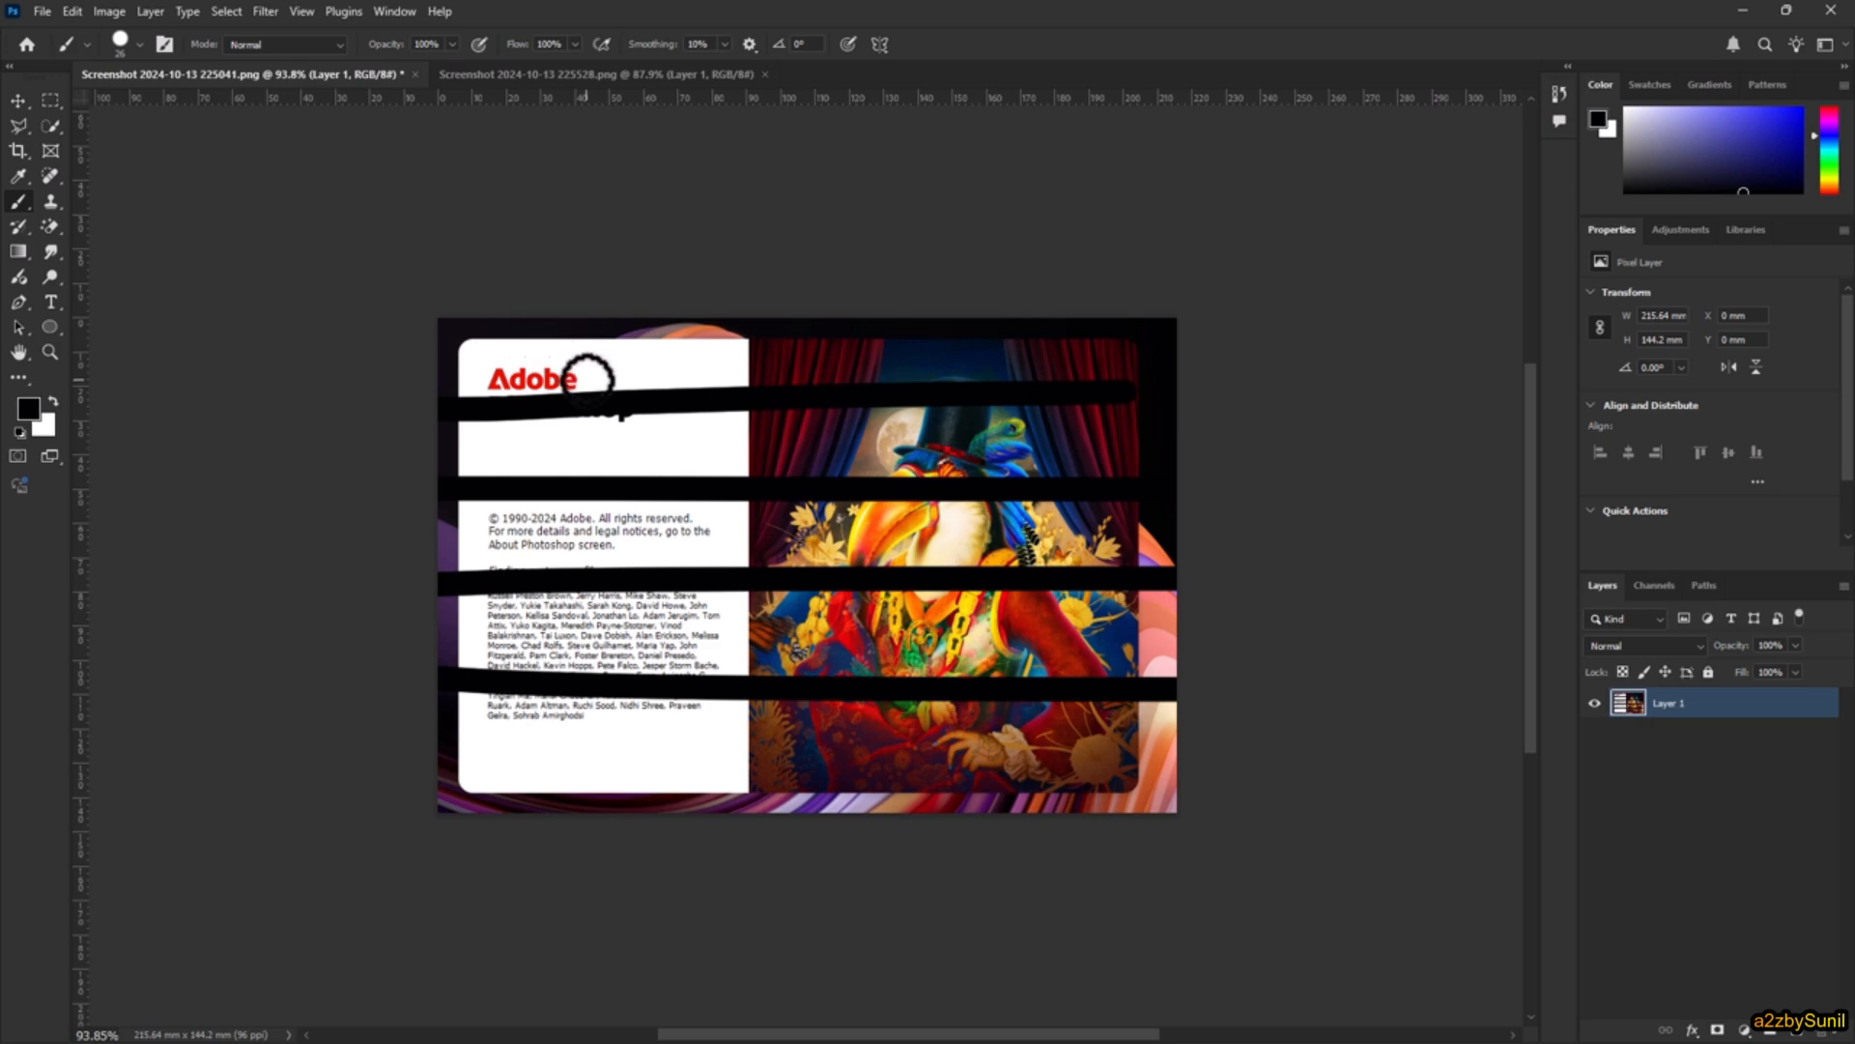
pyautogui.click(38, 10)
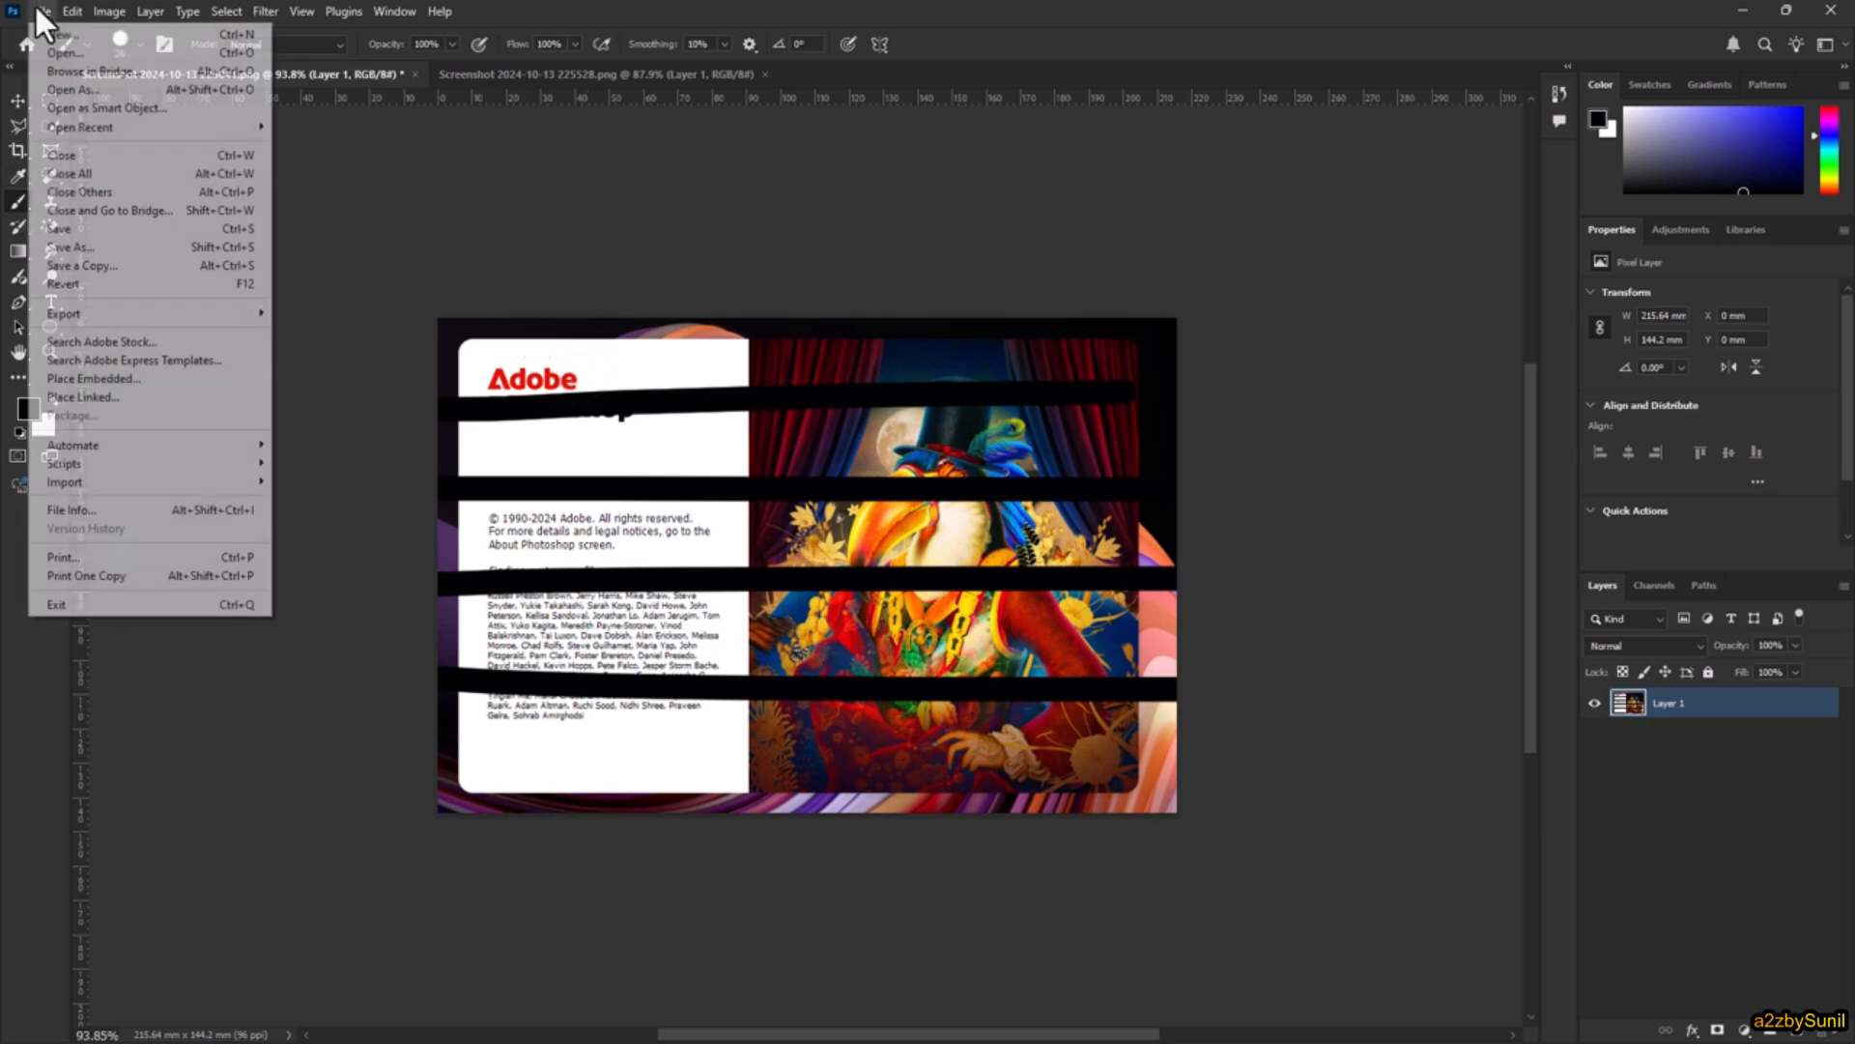
pyautogui.click(217, 282)
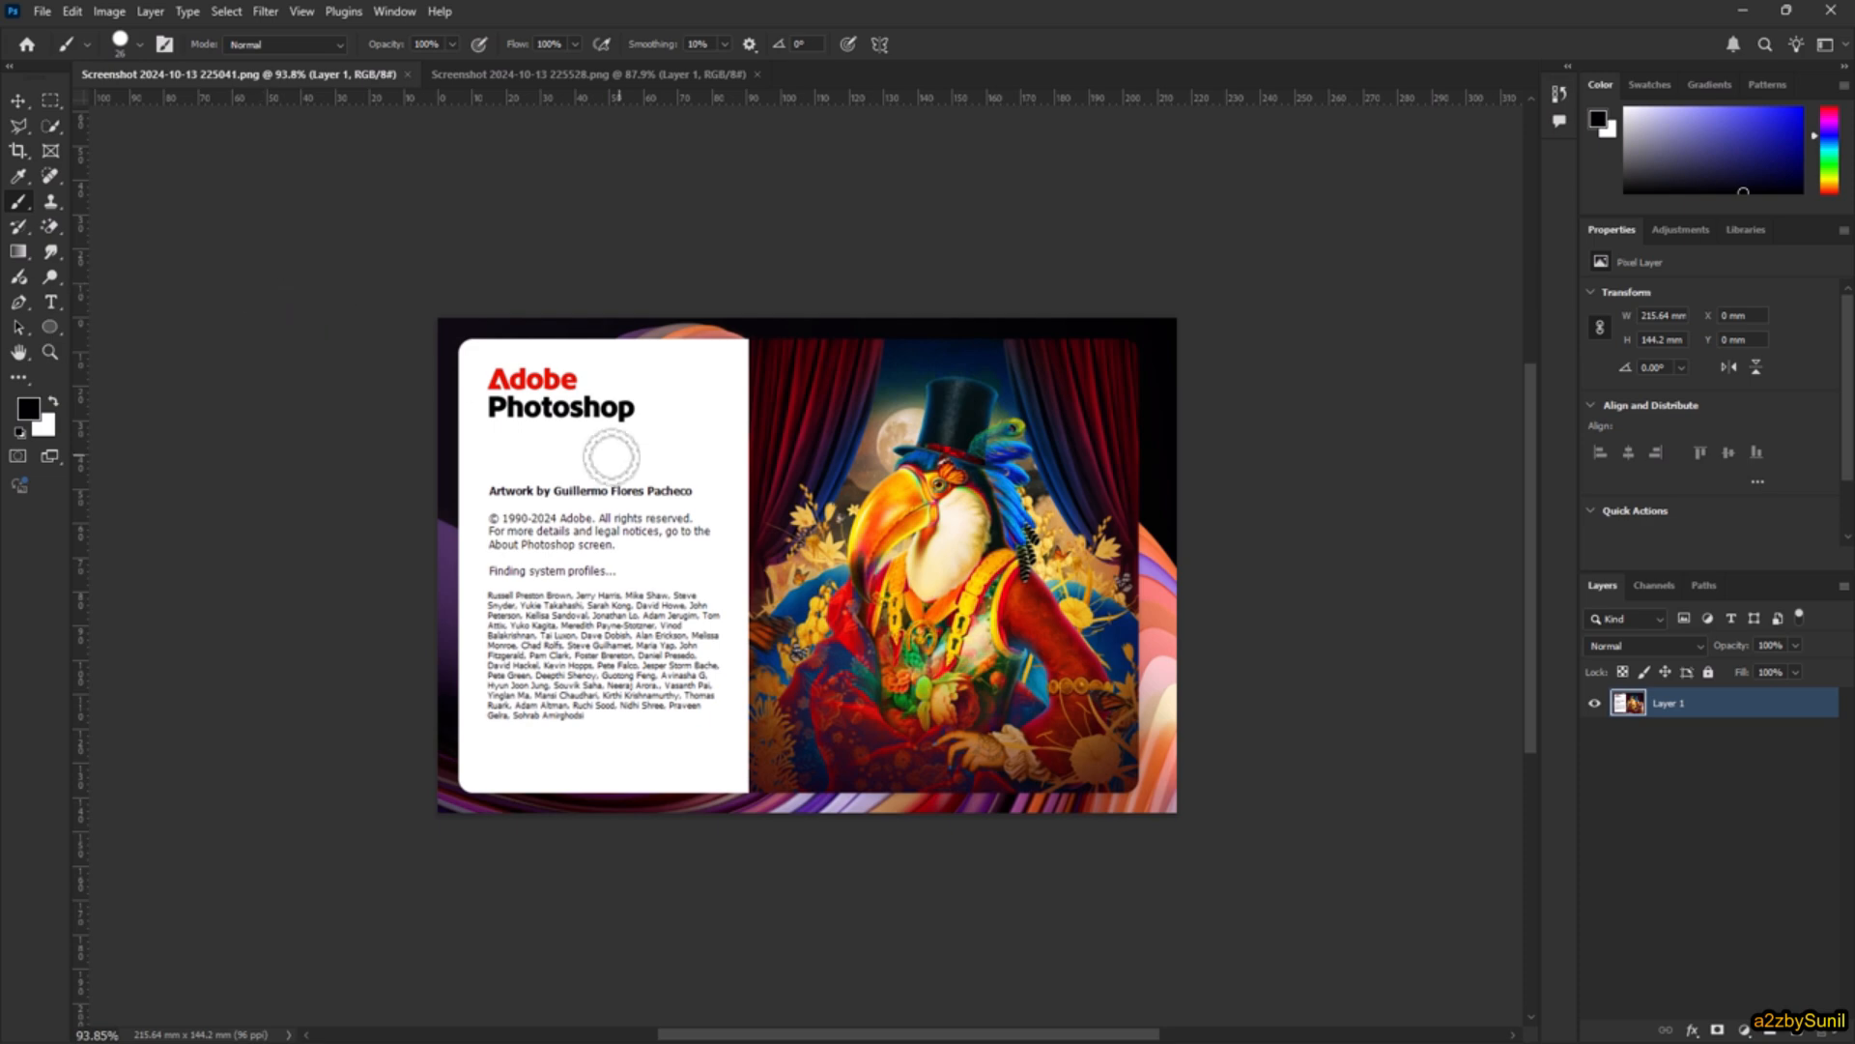
# Step: Paint three horizontal black strokes across the upper half of the reverted image
pyautogui.moveTo(340, 407); pyautogui.dragTo(1197, 402)
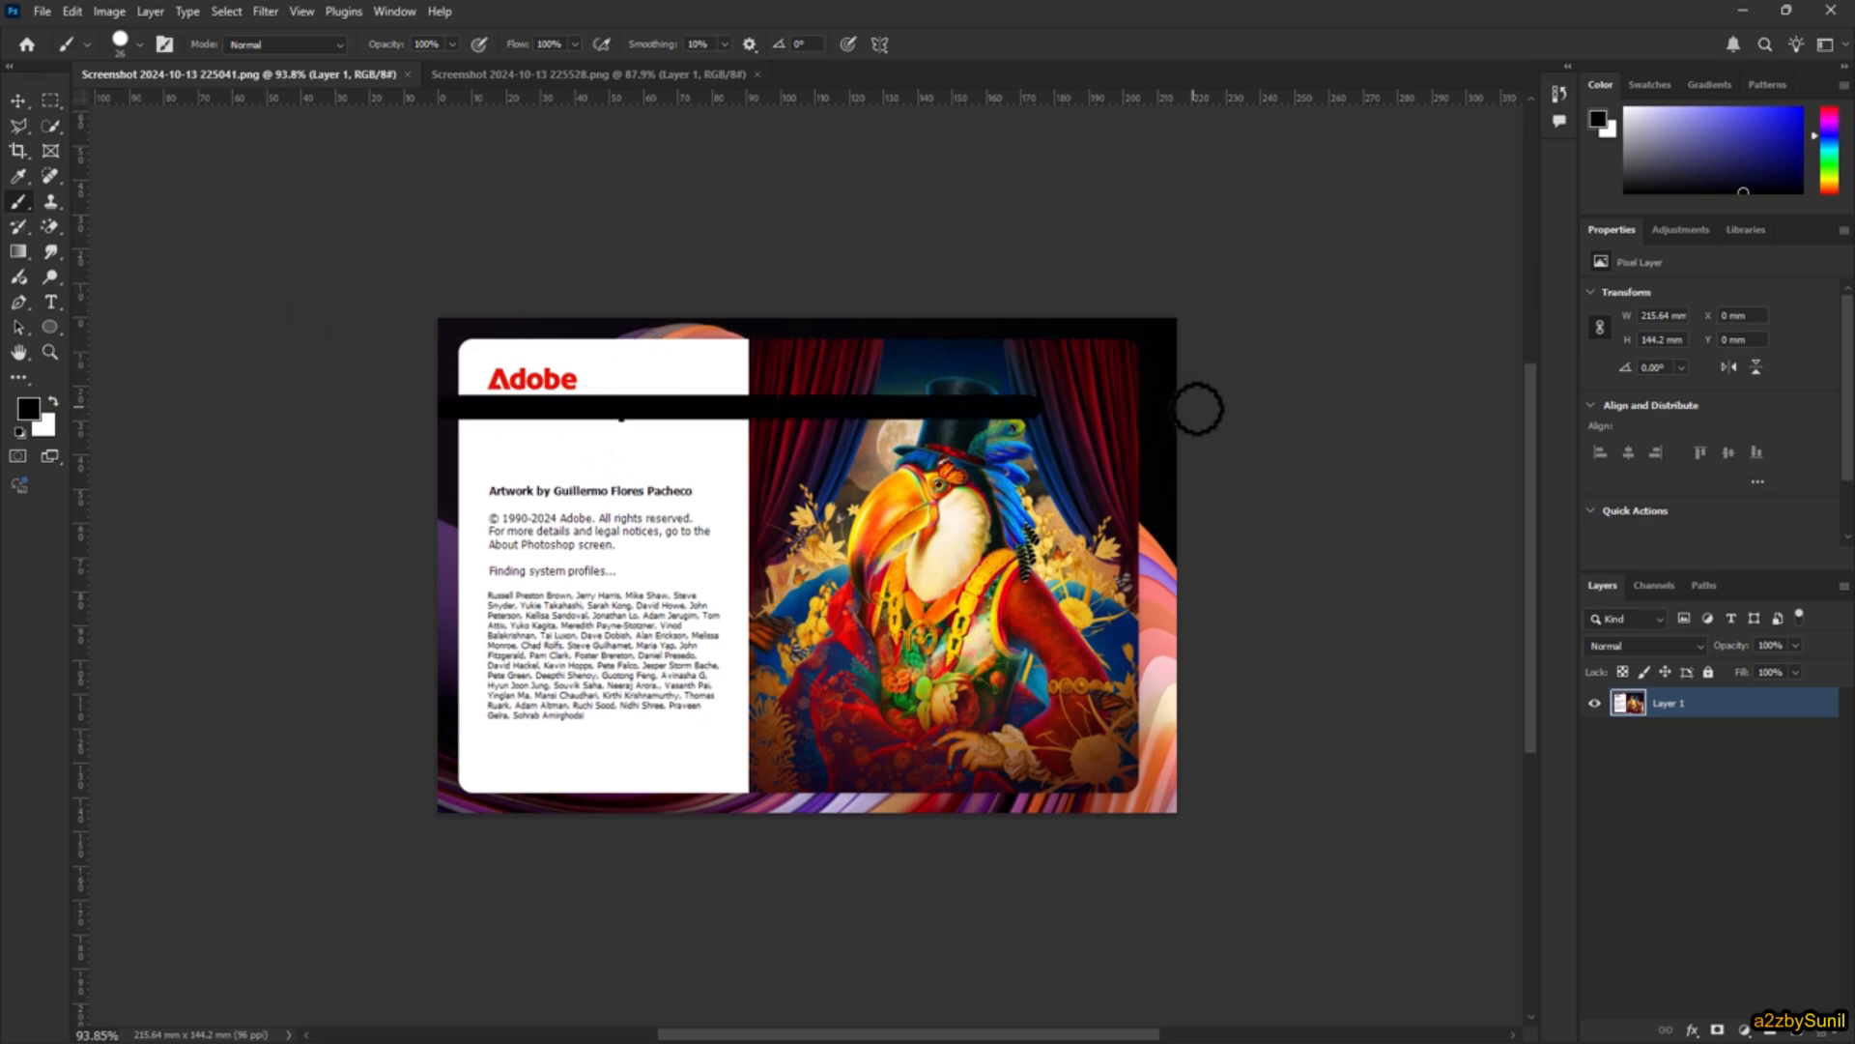
pyautogui.moveTo(319, 478); pyautogui.dragTo(1323, 470)
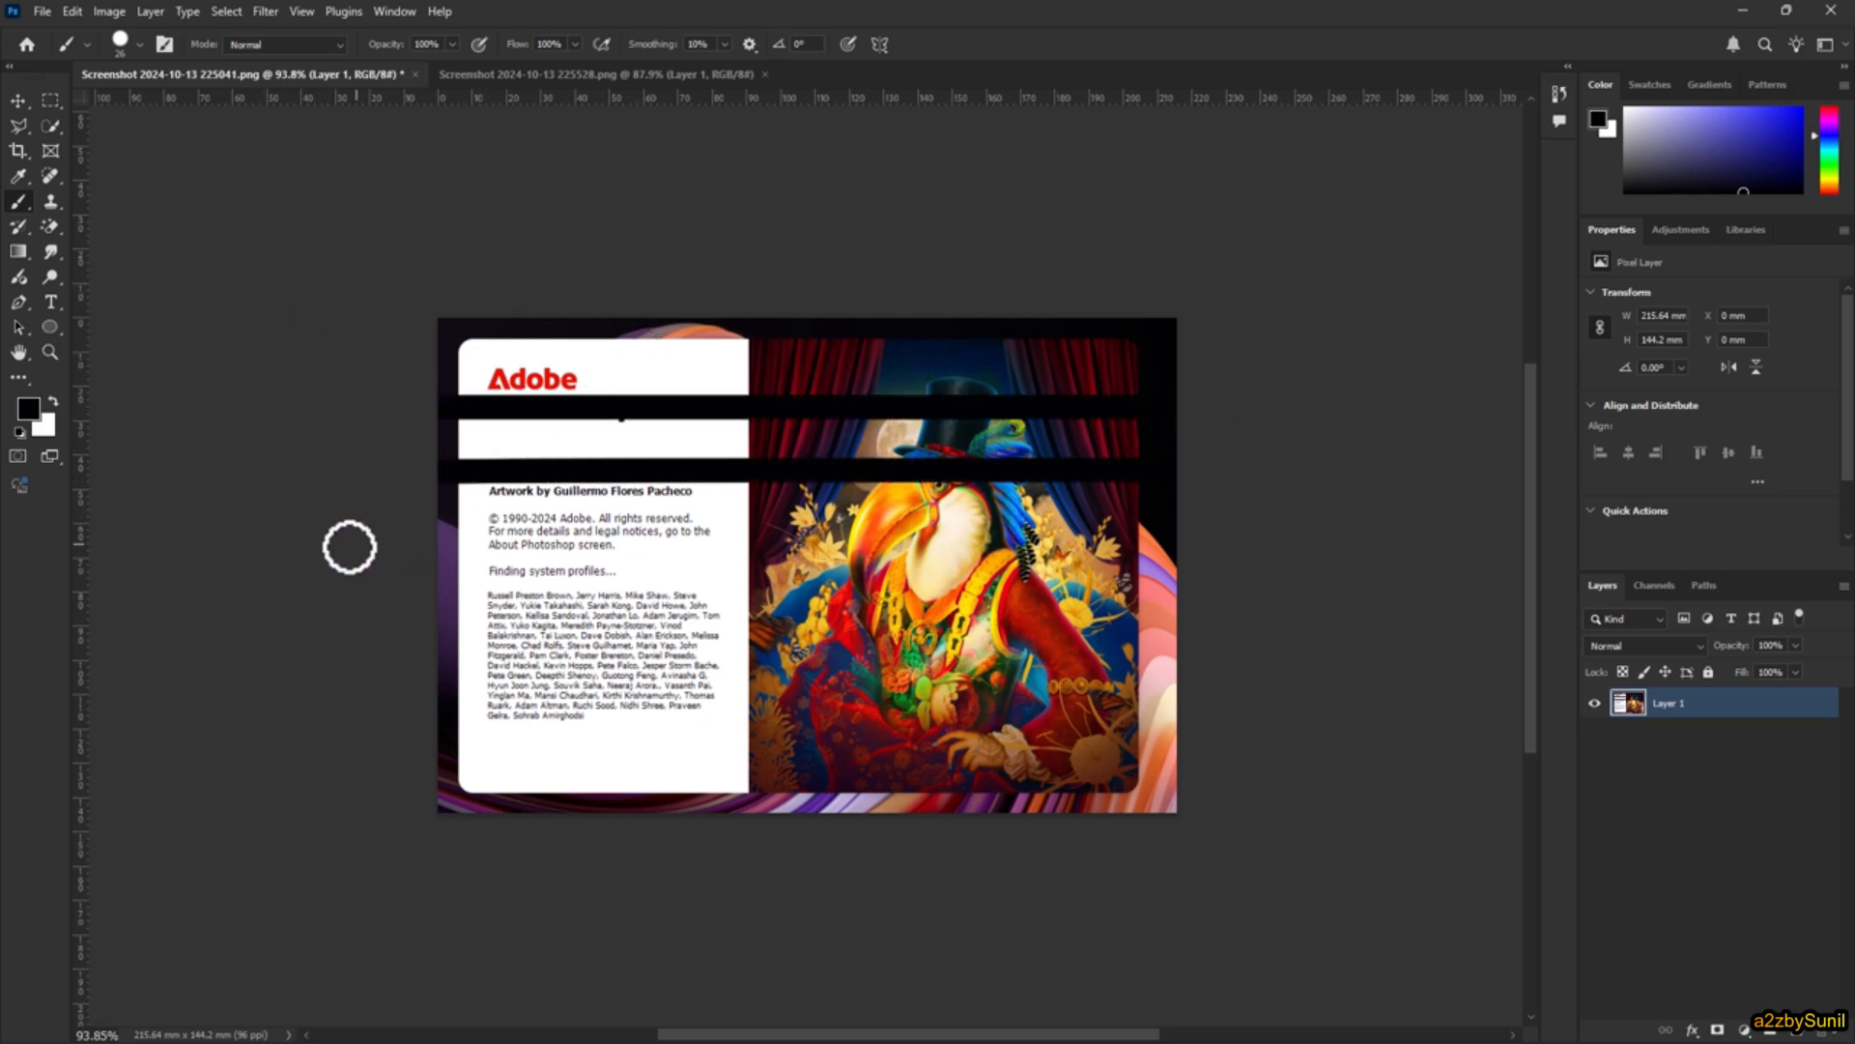
pyautogui.moveTo(348, 542); pyautogui.dragTo(1395, 542)
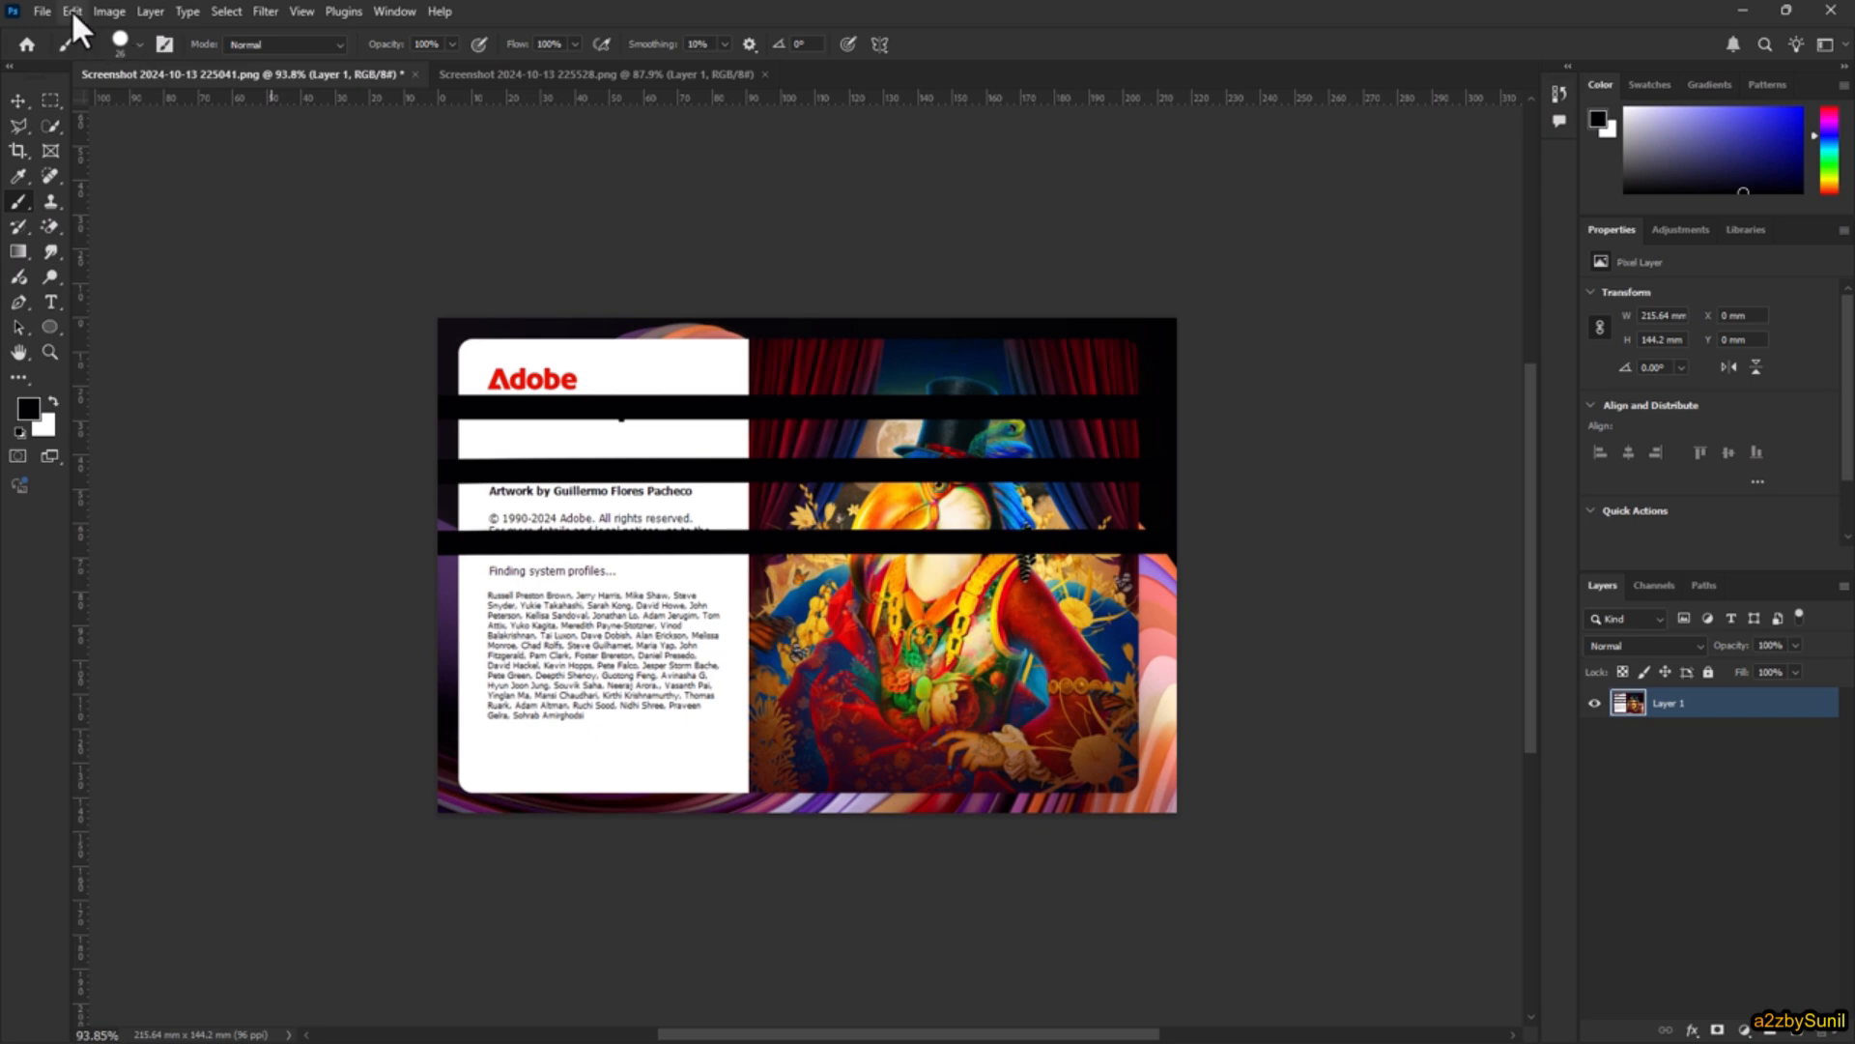
pyautogui.click(72, 12)
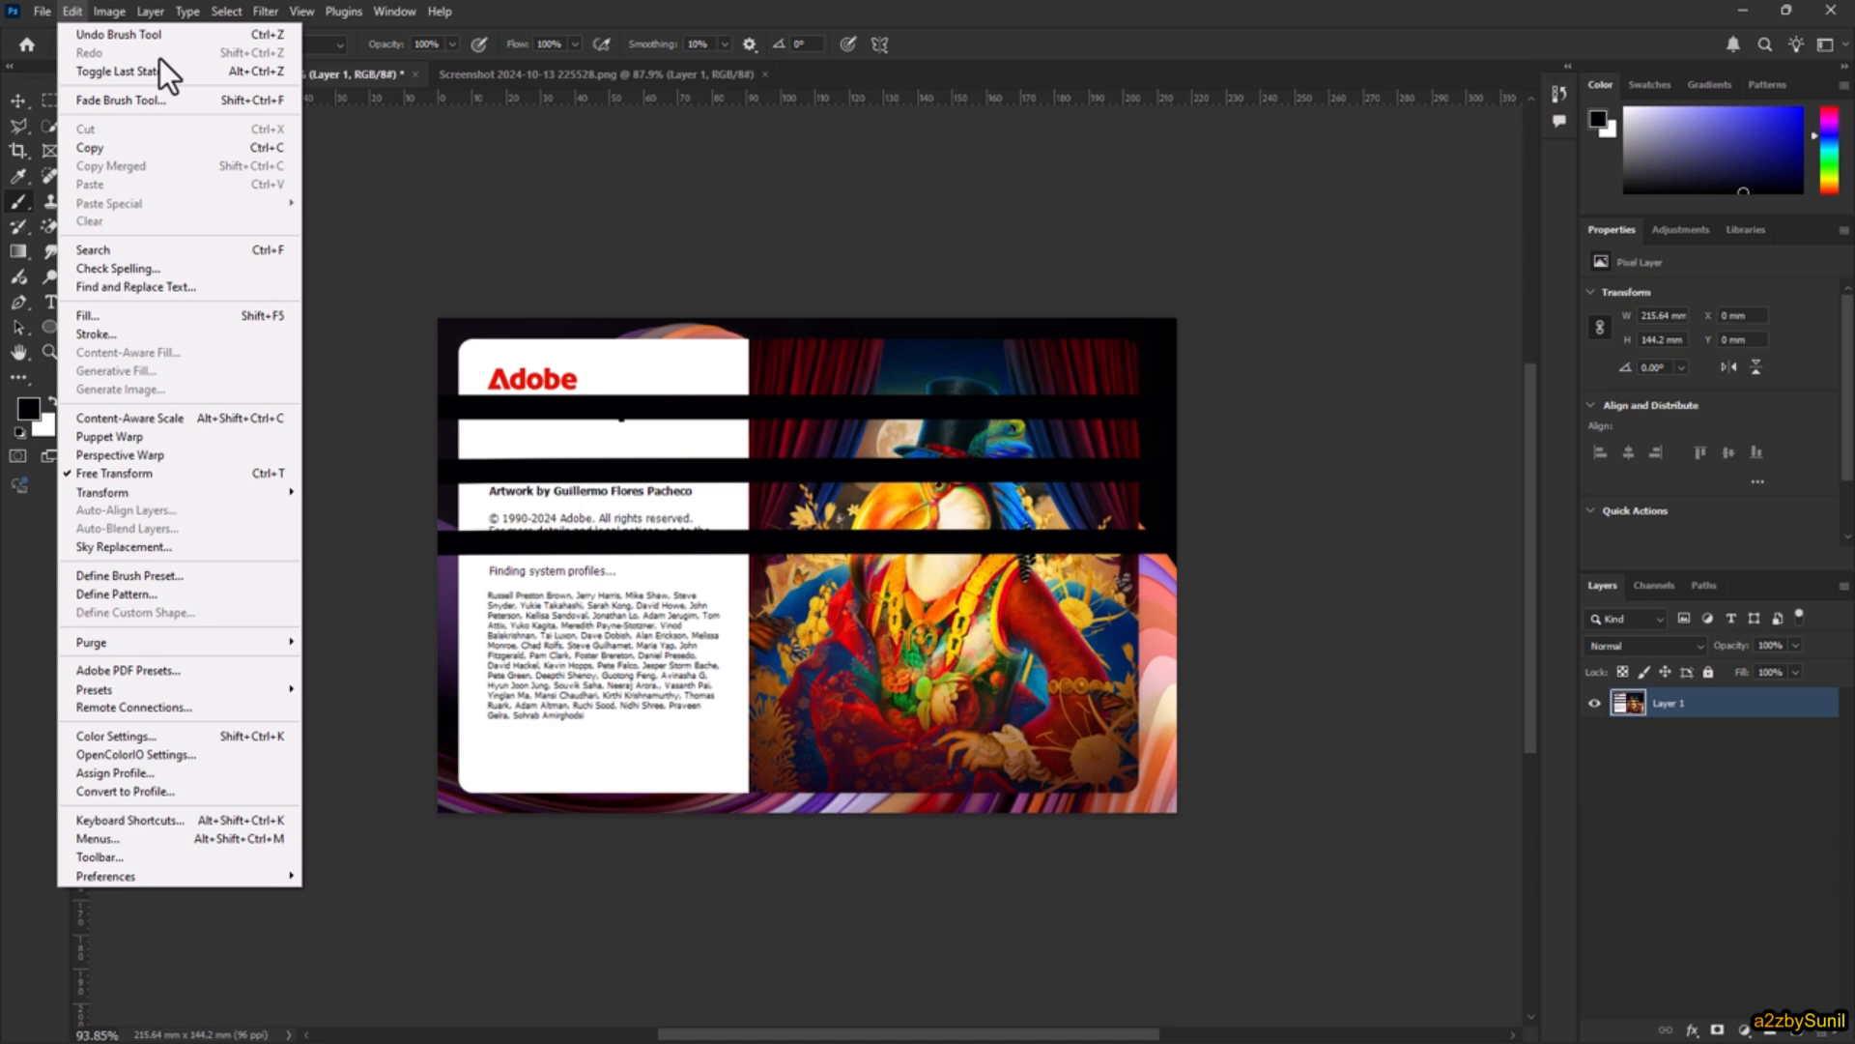
pyautogui.click(916, 4)
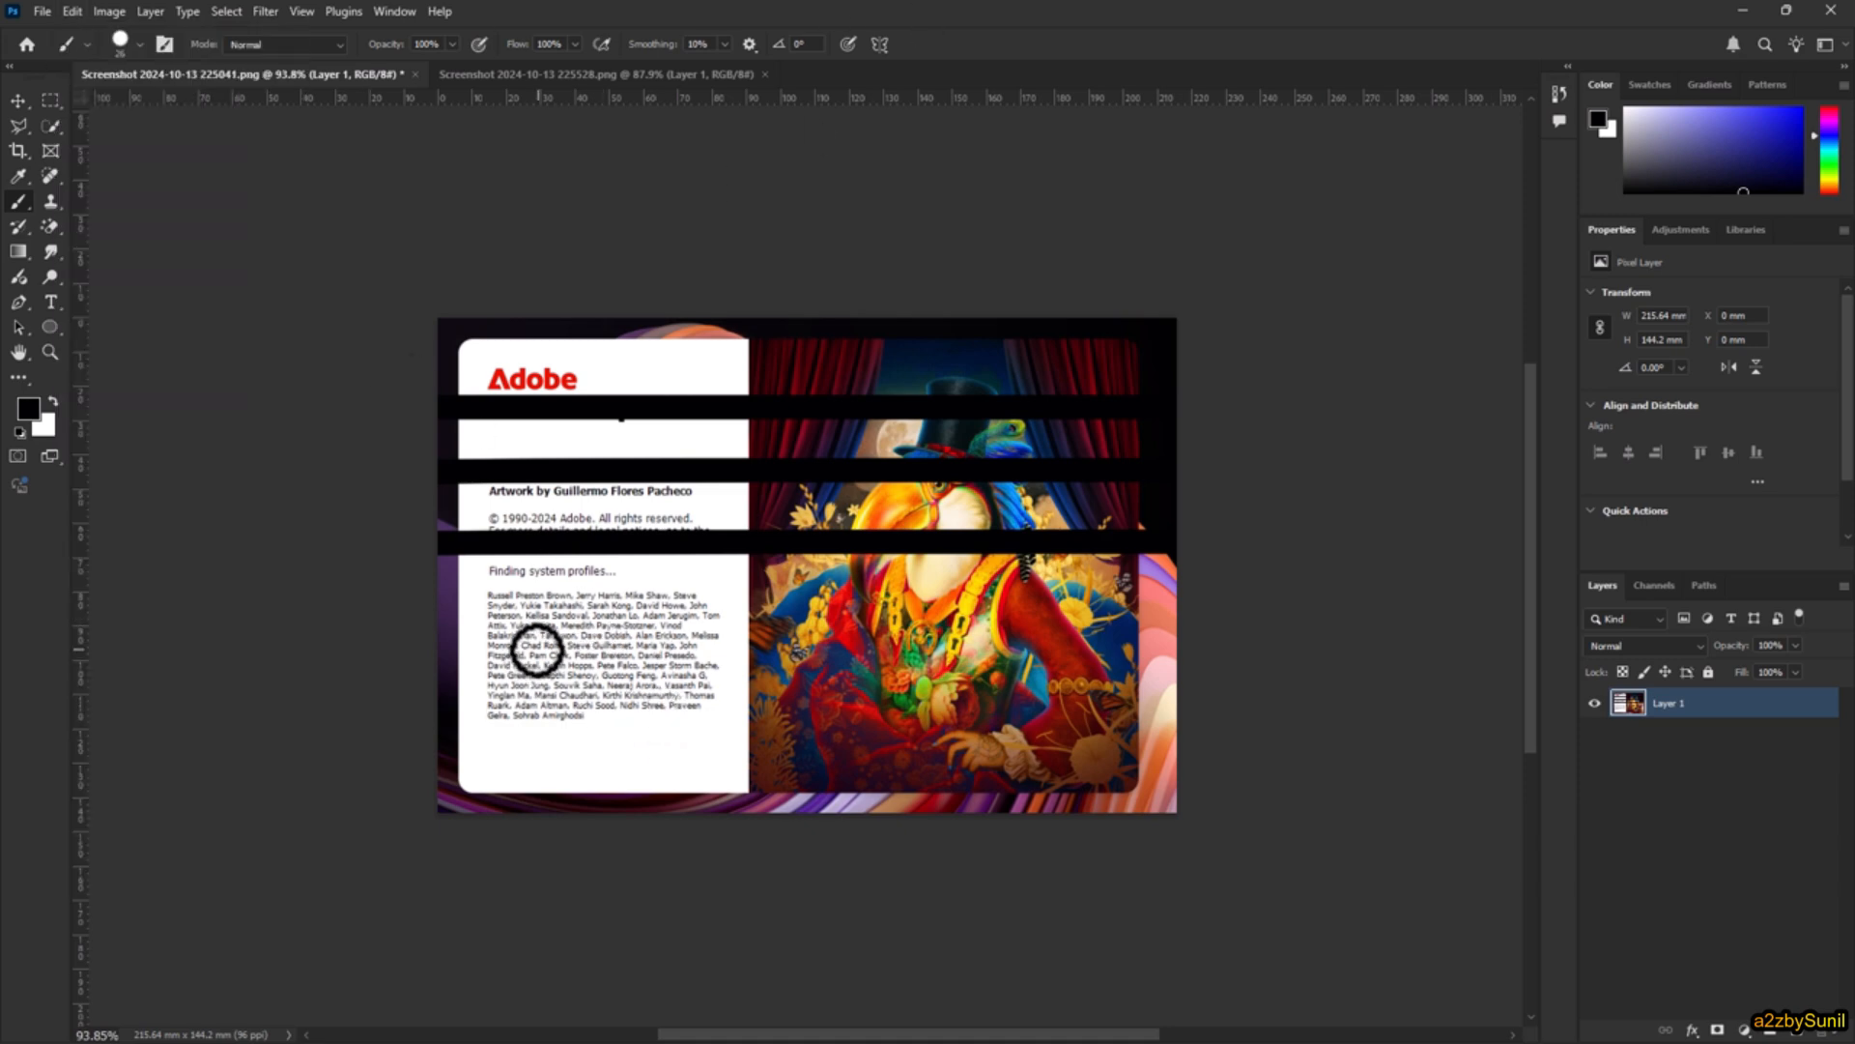
# Step: Dab dozens of black brush spots over the names list, the lower white panel and the adjoining part of the artwork
pyautogui.moveTo(534, 600); pyautogui.dragTo(520, 626)
pyautogui.moveTo(561, 605)
pyautogui.mouseDown()
pyautogui.moveTo(512, 637)
pyautogui.moveTo(563, 633)
pyautogui.mouseUp()
pyautogui.click(601, 626)
pyautogui.click(635, 630)
pyautogui.click(665, 626)
pyautogui.click(690, 622)
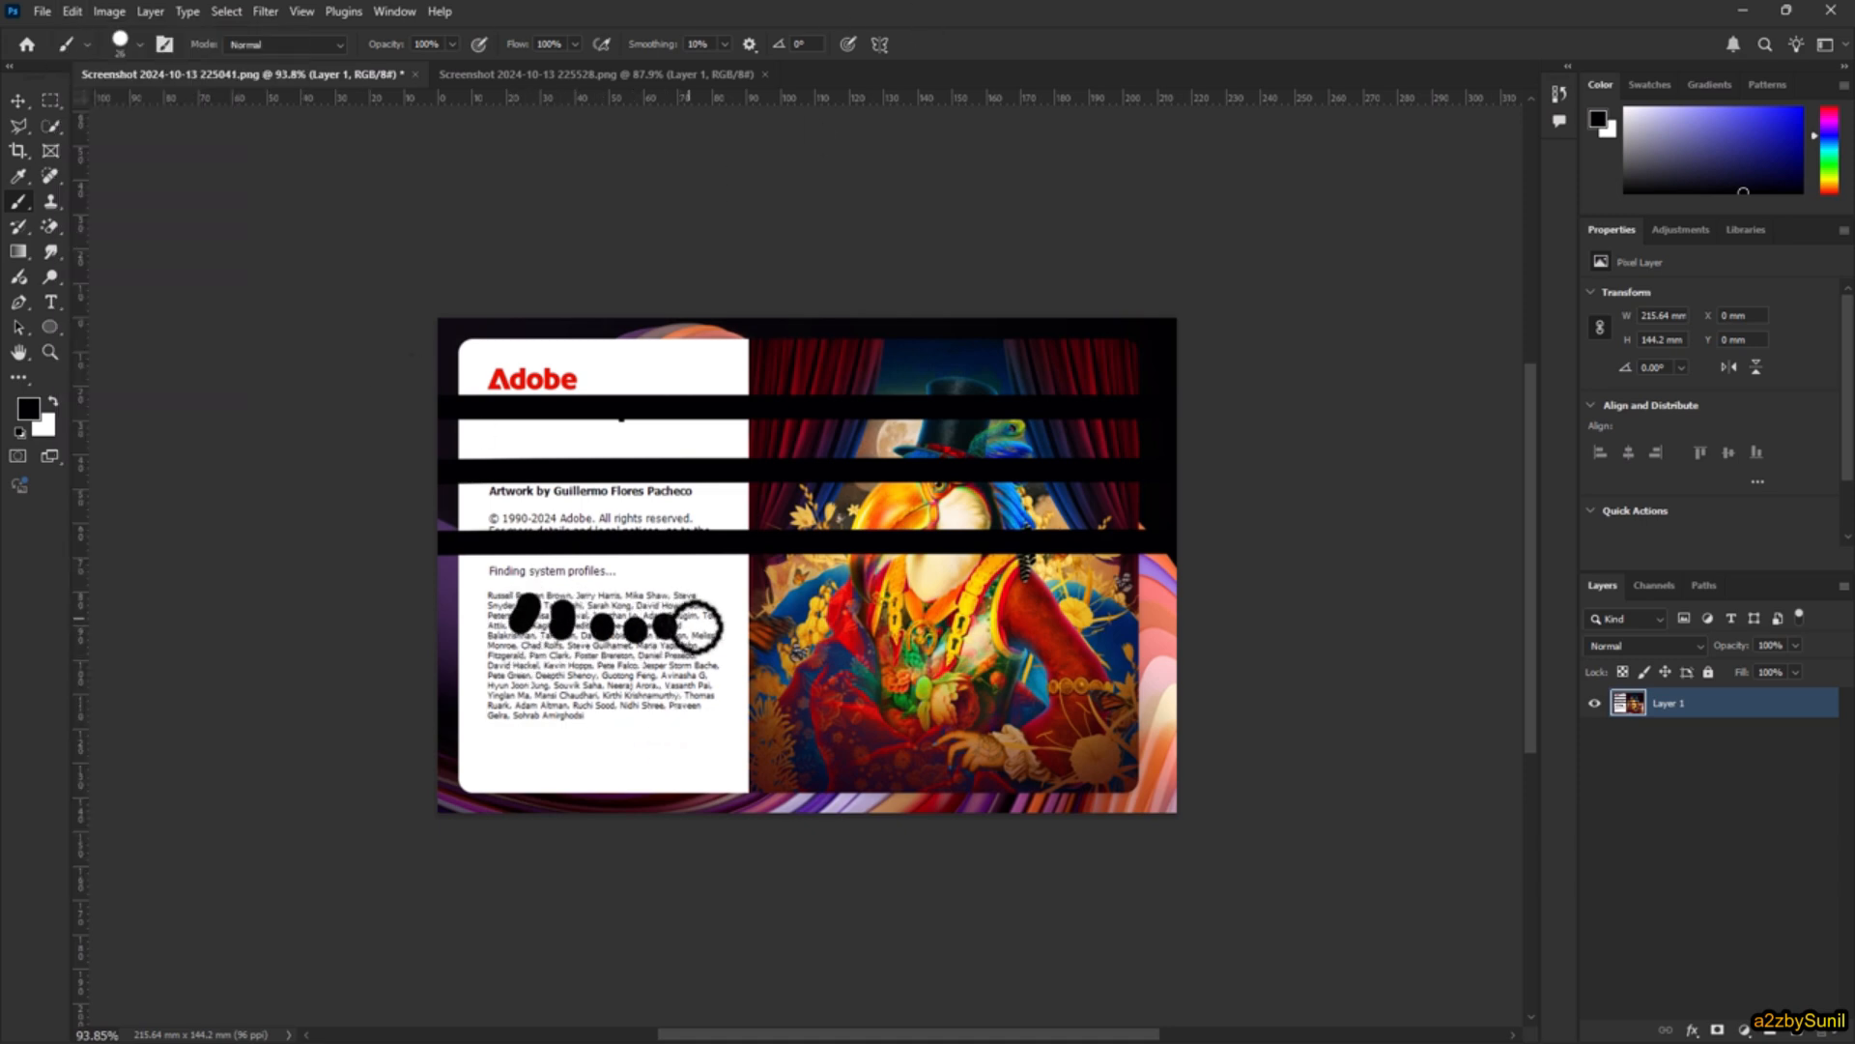
pyautogui.click(729, 609)
pyautogui.click(721, 665)
pyautogui.click(690, 683)
pyautogui.click(654, 686)
pyautogui.click(625, 688)
pyautogui.click(544, 683)
pyautogui.click(501, 686)
pyautogui.click(482, 735)
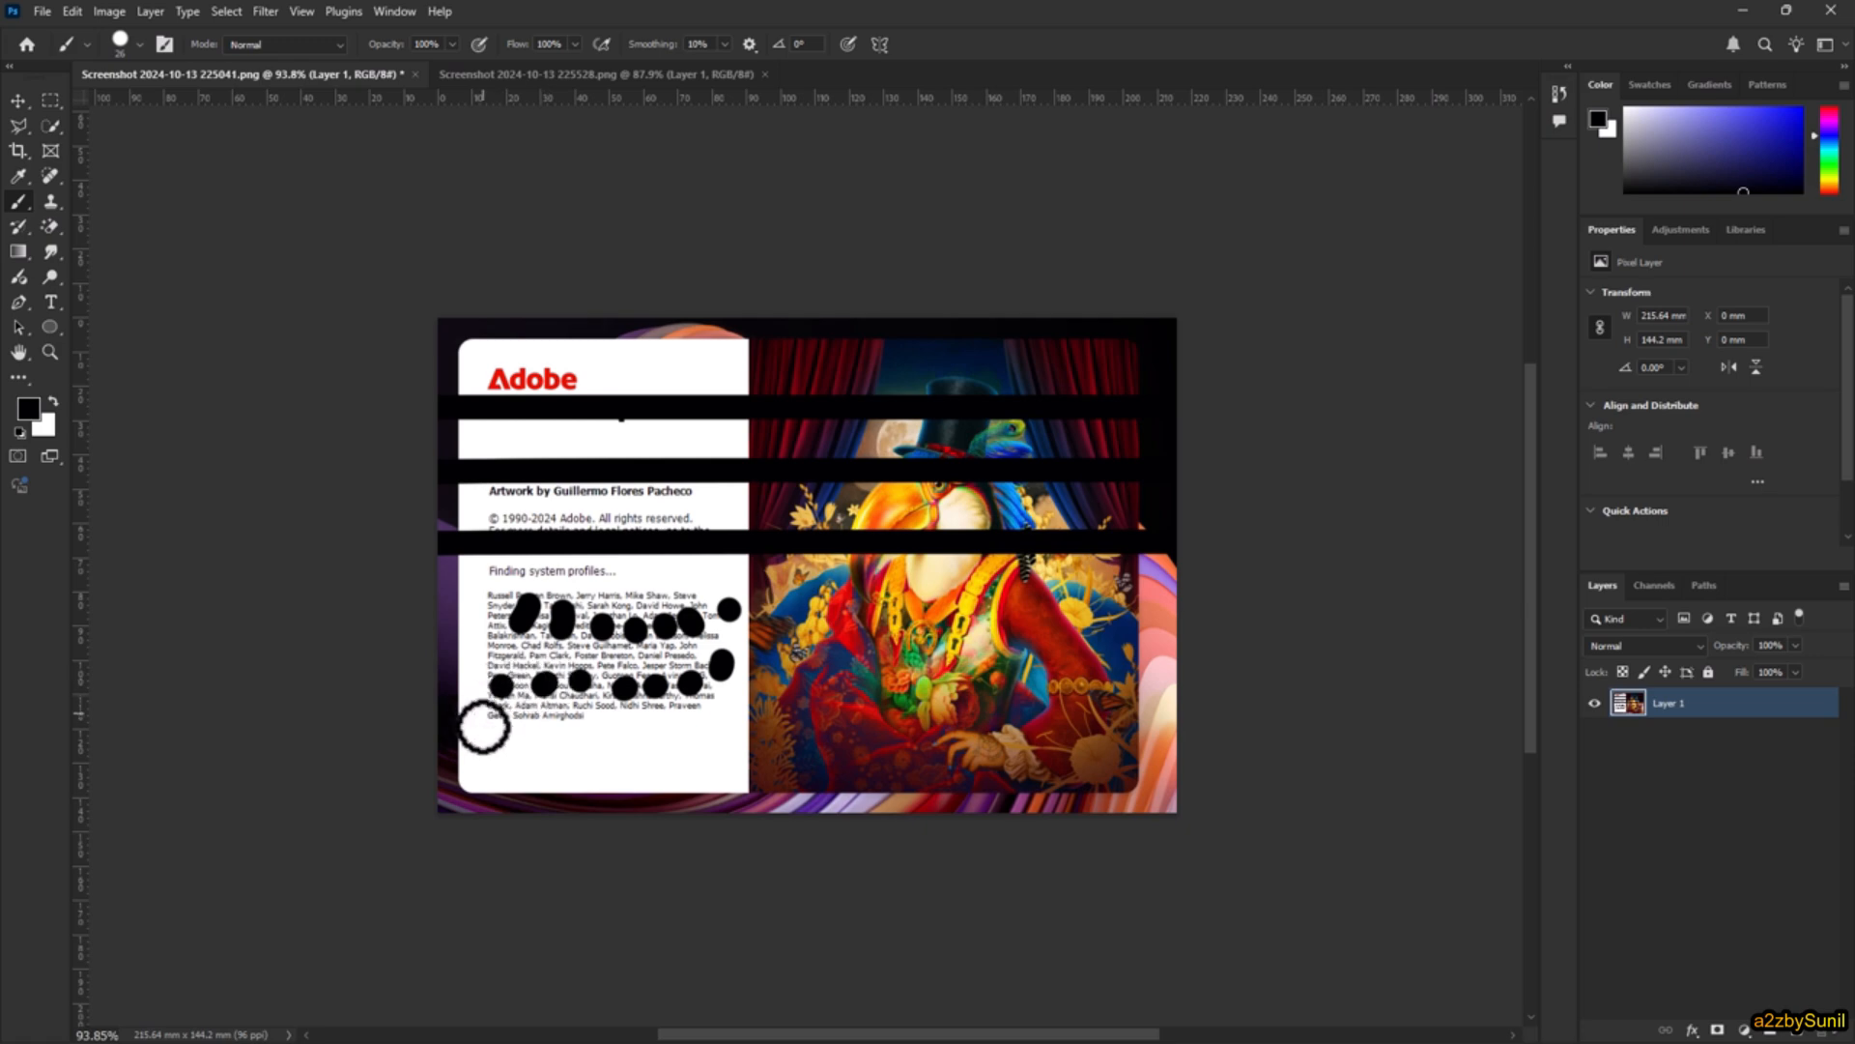
pyautogui.click(530, 723)
pyautogui.click(561, 719)
pyautogui.click(594, 720)
pyautogui.click(626, 724)
pyautogui.click(671, 726)
pyautogui.click(717, 752)
pyautogui.click(690, 765)
pyautogui.click(638, 767)
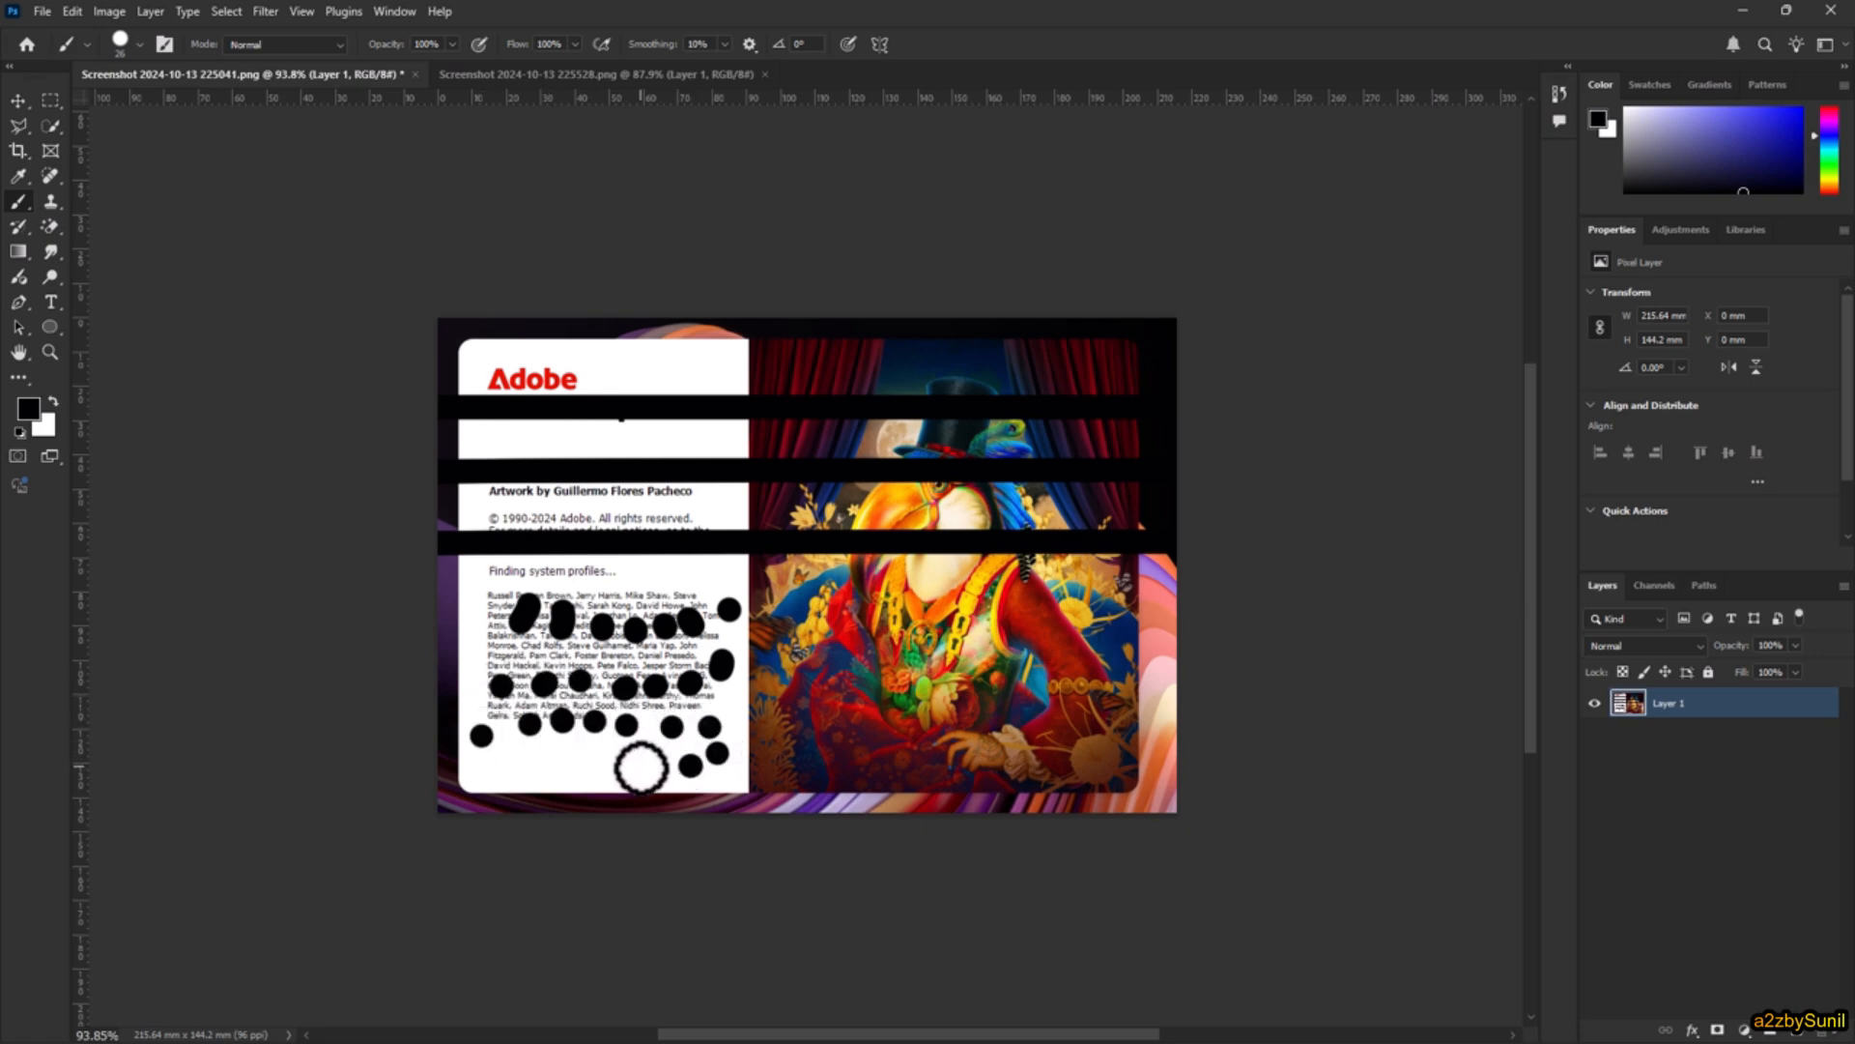
pyautogui.click(608, 767)
pyautogui.click(573, 769)
pyautogui.click(527, 771)
pyautogui.click(503, 774)
pyautogui.click(671, 779)
pyautogui.click(719, 780)
pyautogui.click(751, 781)
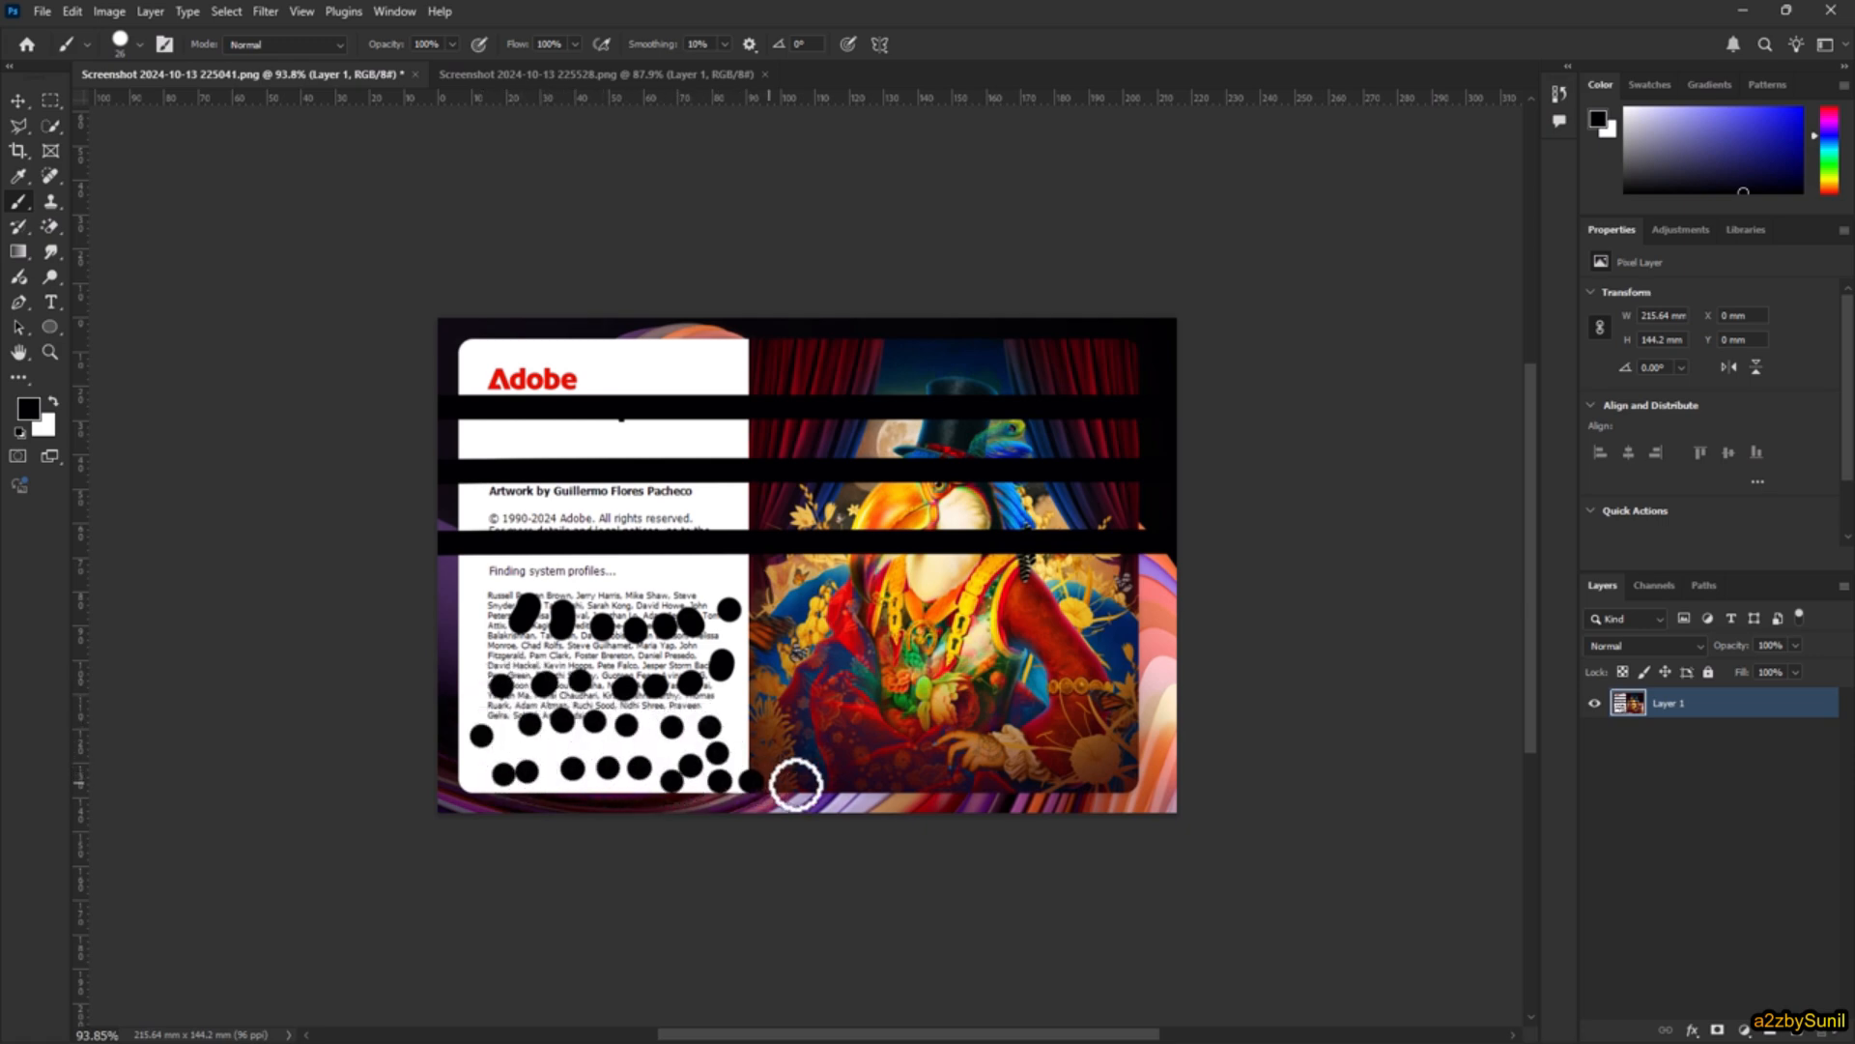
pyautogui.click(804, 785)
pyautogui.click(841, 785)
pyautogui.click(888, 780)
pyautogui.click(921, 771)
pyautogui.click(913, 734)
pyautogui.click(796, 607)
pyautogui.click(782, 601)
pyautogui.click(740, 578)
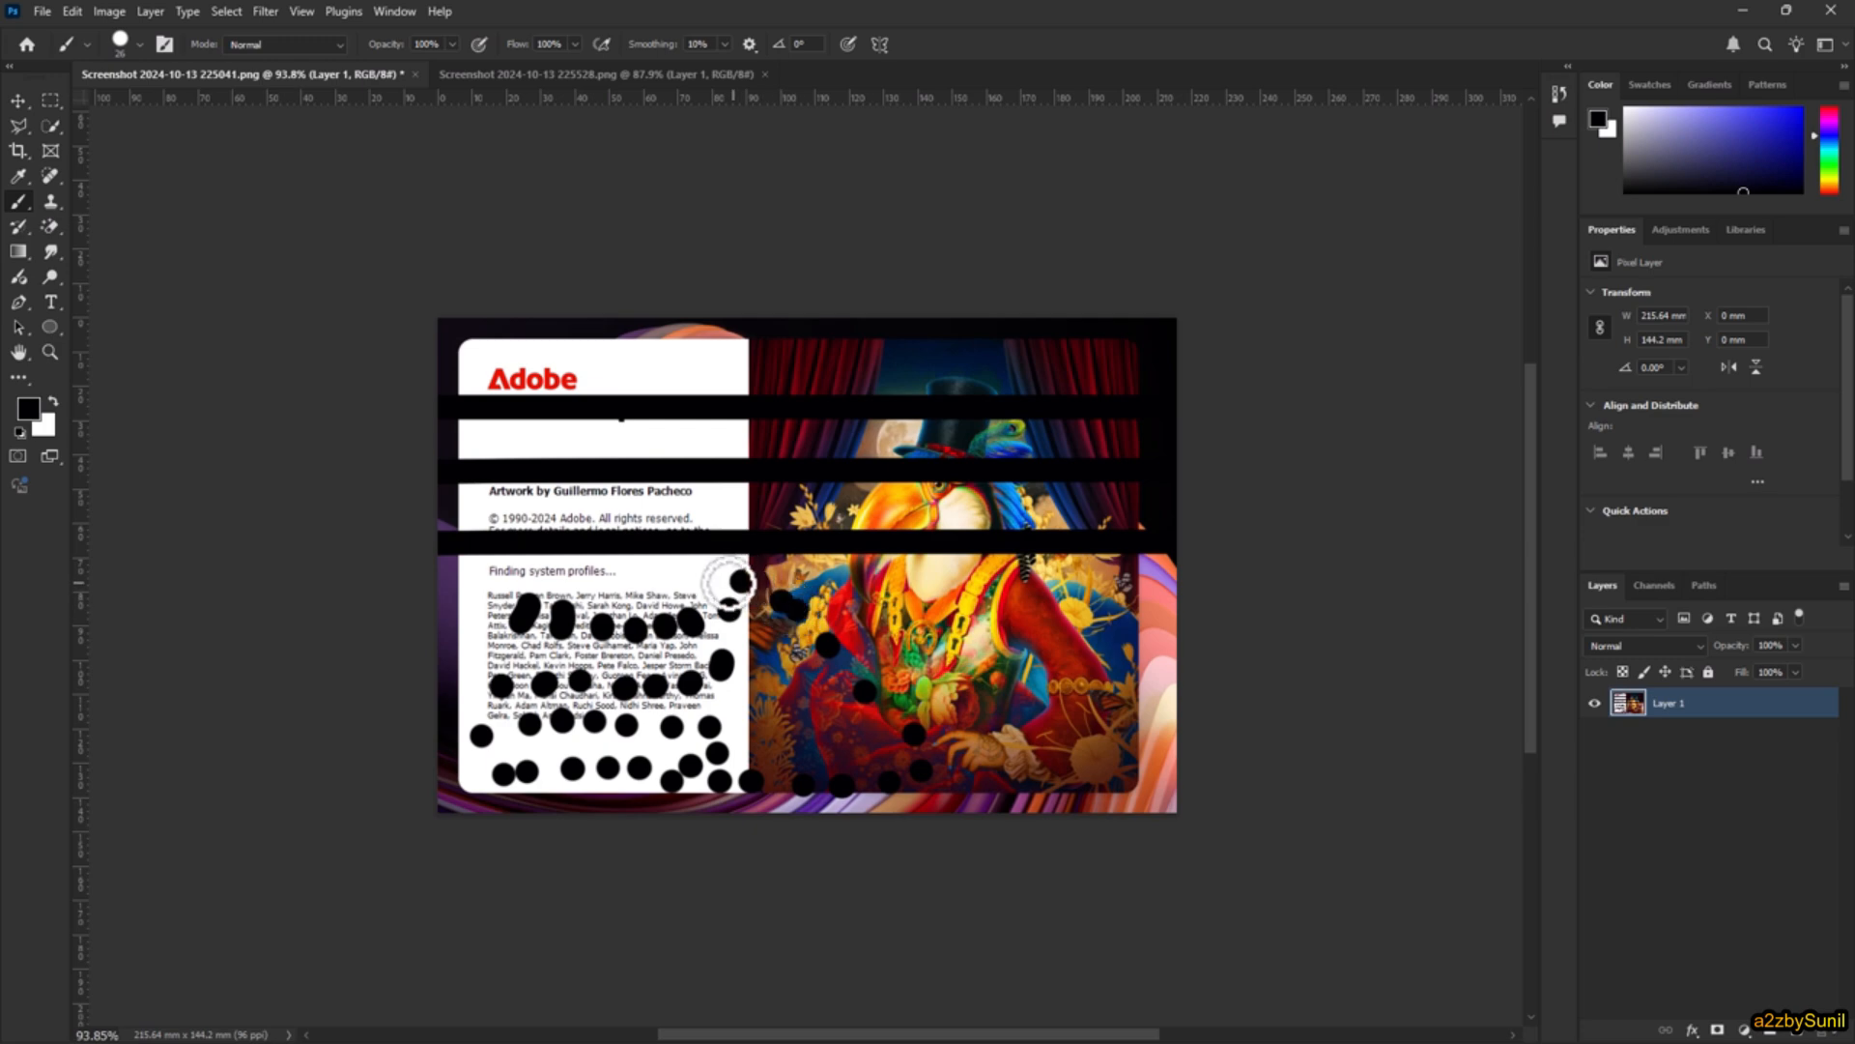
pyautogui.click(721, 586)
pyautogui.click(681, 588)
pyautogui.click(650, 587)
pyautogui.click(617, 584)
pyautogui.click(567, 573)
pyautogui.click(515, 581)
pyautogui.click(472, 623)
pyautogui.click(463, 645)
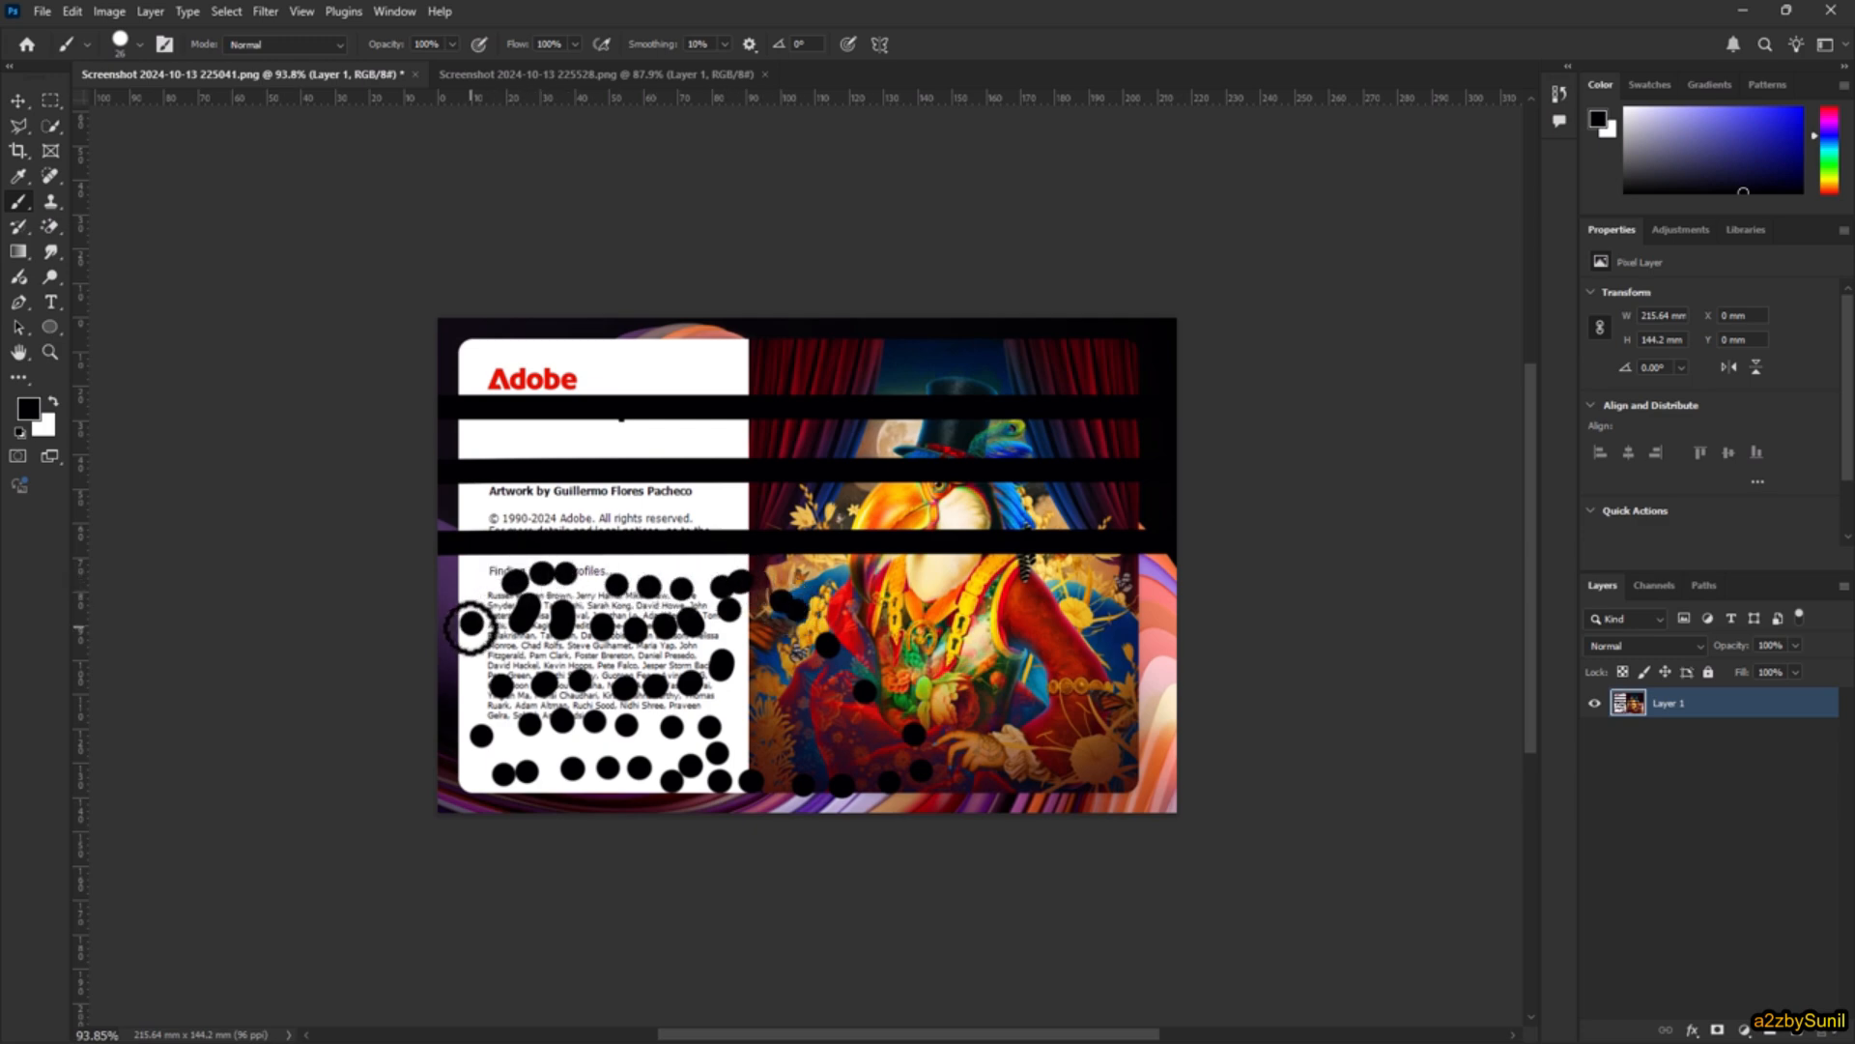
pyautogui.click(522, 659)
pyautogui.click(538, 648)
pyautogui.click(616, 661)
pyautogui.click(644, 653)
pyautogui.click(673, 646)
pyautogui.click(705, 641)
pyautogui.click(727, 640)
pyautogui.click(768, 640)
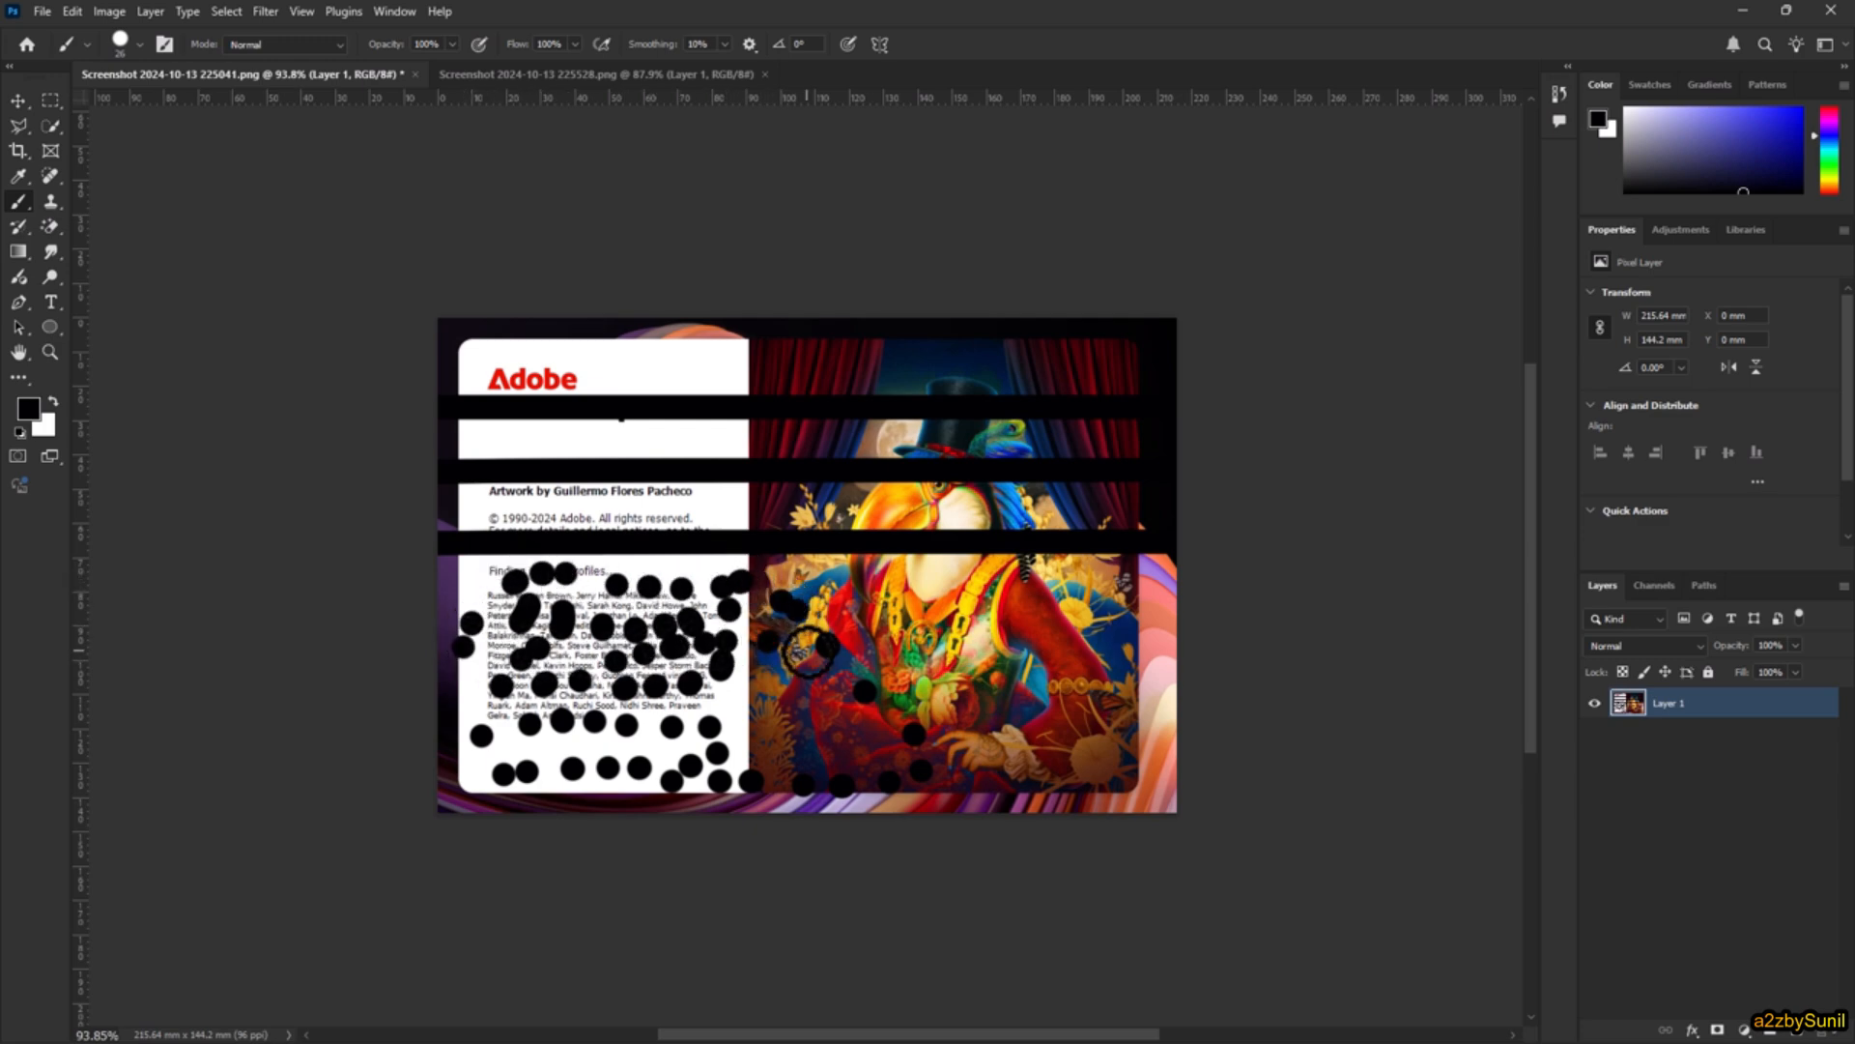
pyautogui.click(810, 655)
pyautogui.click(828, 694)
pyautogui.click(822, 742)
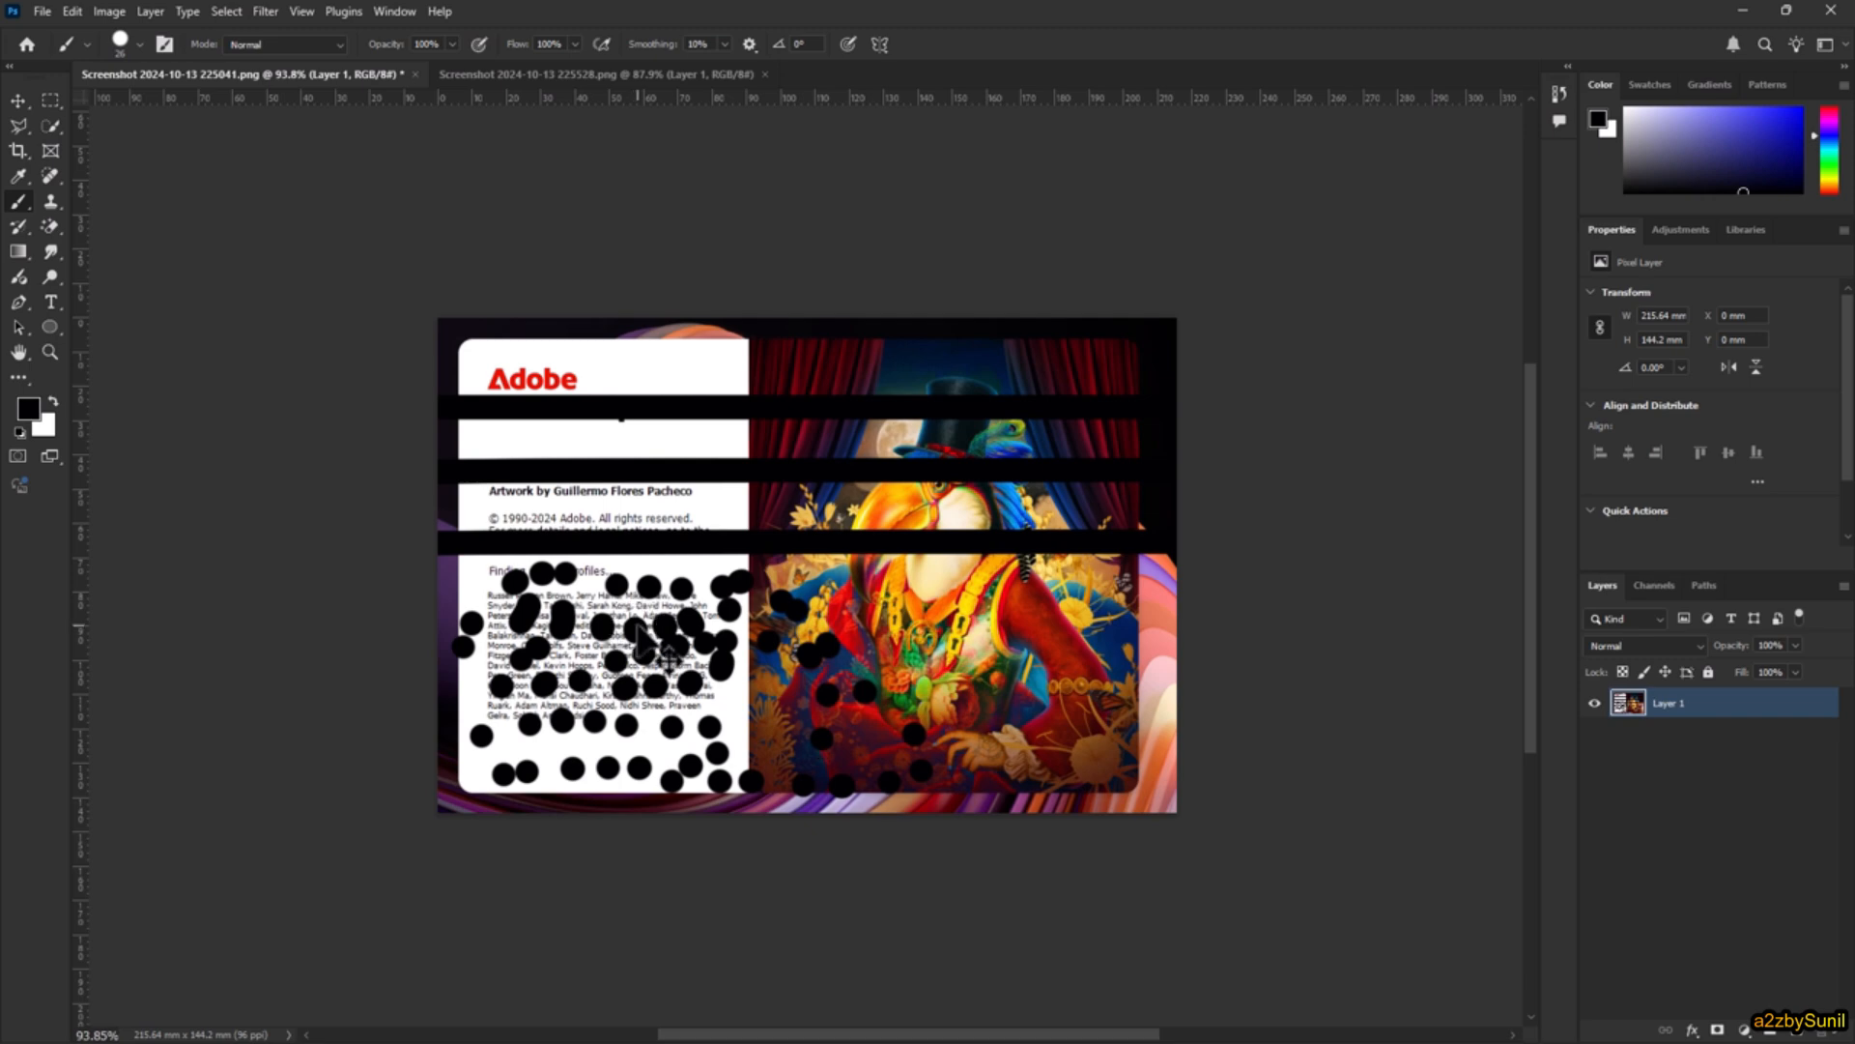
# Step: Undo the black brush spots one after another, back to the first ones on the third row
pyautogui.hotkey('ctrl', 'z')
pyautogui.hotkey('ctrl', 'z')
pyautogui.hotkey('ctrl', 'z')
pyautogui.hotkey('ctrl', 'z')
pyautogui.hotkey('ctrl', 'z')
pyautogui.hotkey('ctrl', 'z')
pyautogui.hotkey('ctrl', 'z')
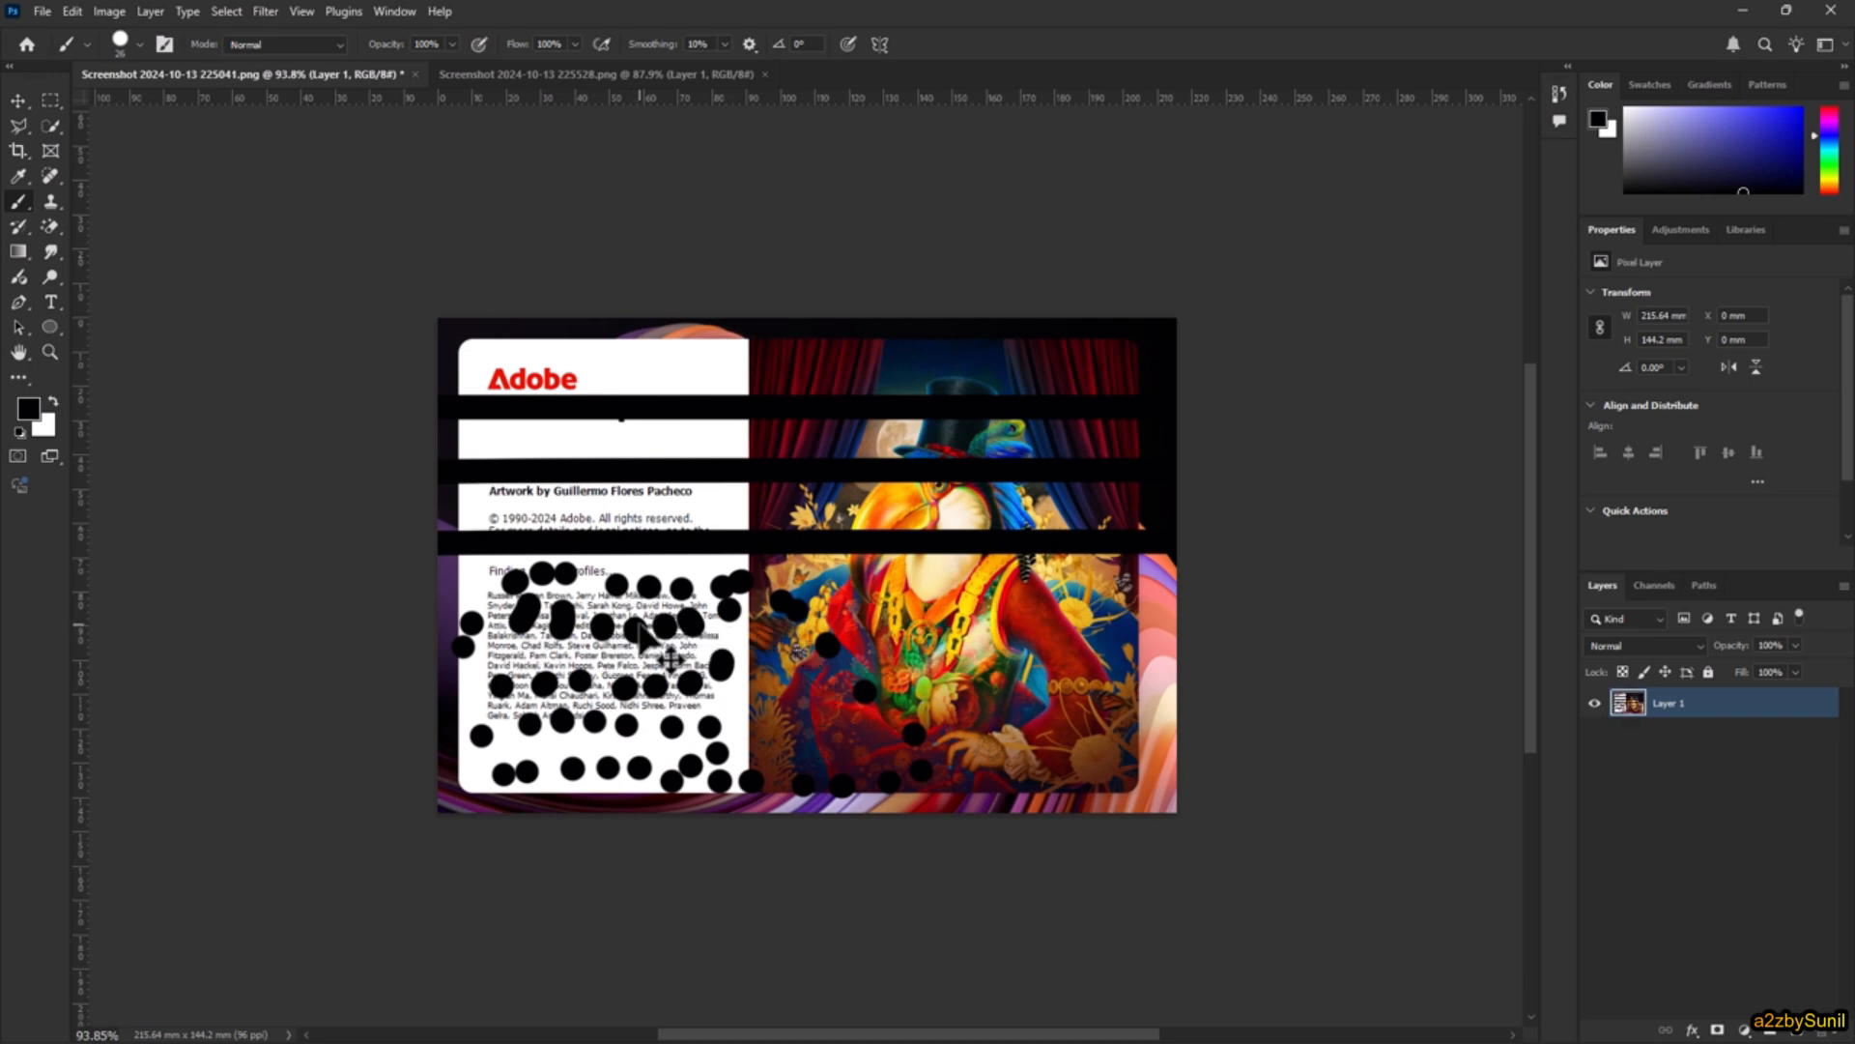
pyautogui.hotkey('ctrl', 'z')
pyautogui.hotkey('ctrl', 'z')
pyautogui.hotkey('ctrl', 'z')
pyautogui.hotkey('ctrl', 'z')
pyautogui.hotkey('ctrl', 'z')
pyautogui.hotkey('ctrl', 'z')
pyautogui.hotkey('ctrl', 'z')
pyautogui.hotkey('ctrl', 'z')
pyautogui.hotkey('ctrl', 'z')
pyautogui.hotkey('ctrl', 'z')
pyautogui.hotkey('ctrl', 'z')
pyautogui.hotkey('ctrl', 'z')
pyautogui.hotkey('ctrl', 'z')
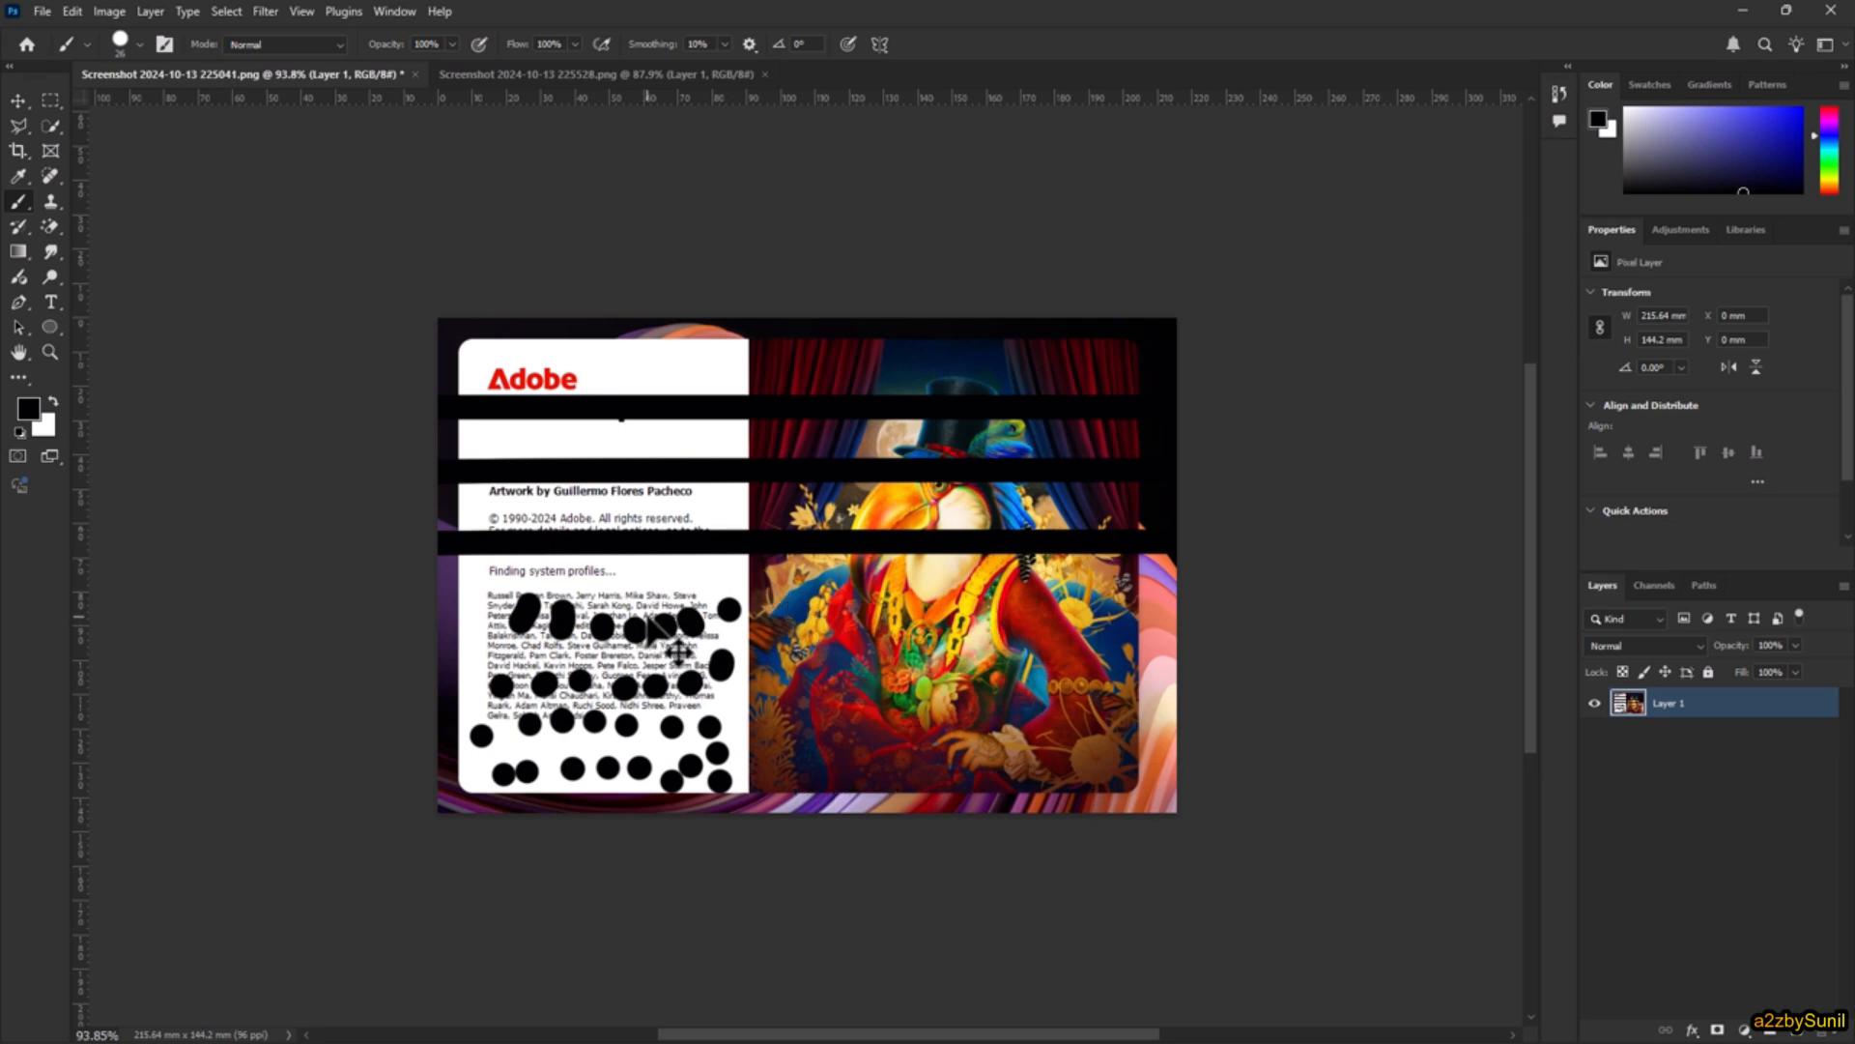
pyautogui.hotkey('ctrl', 'z')
pyautogui.hotkey('ctrl', 'z')
pyautogui.hotkey('ctrl', 'z')
pyautogui.hotkey('ctrl', 'z')
pyautogui.hotkey('ctrl', 'z')
pyautogui.hotkey('ctrl', 'z')
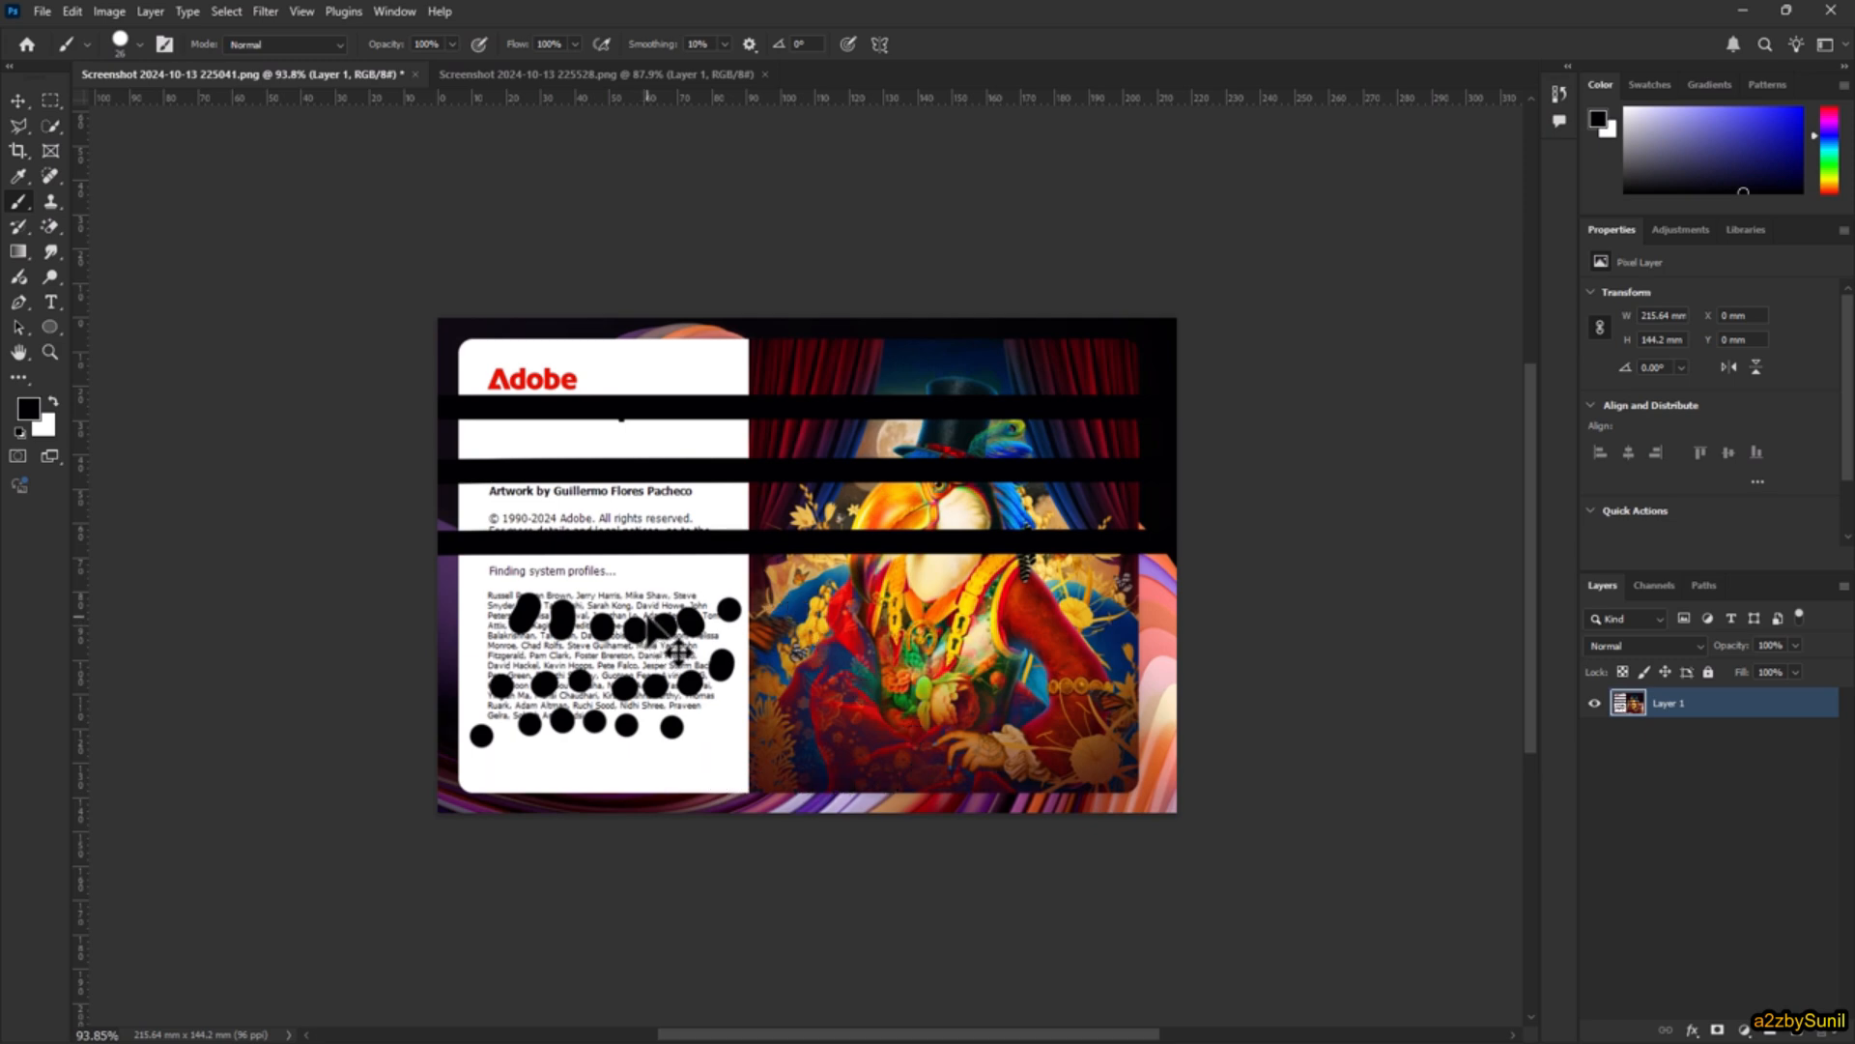
pyautogui.hotkey('ctrl', 'z')
pyautogui.hotkey('ctrl', 'z')
pyautogui.hotkey('ctrl', 'z')
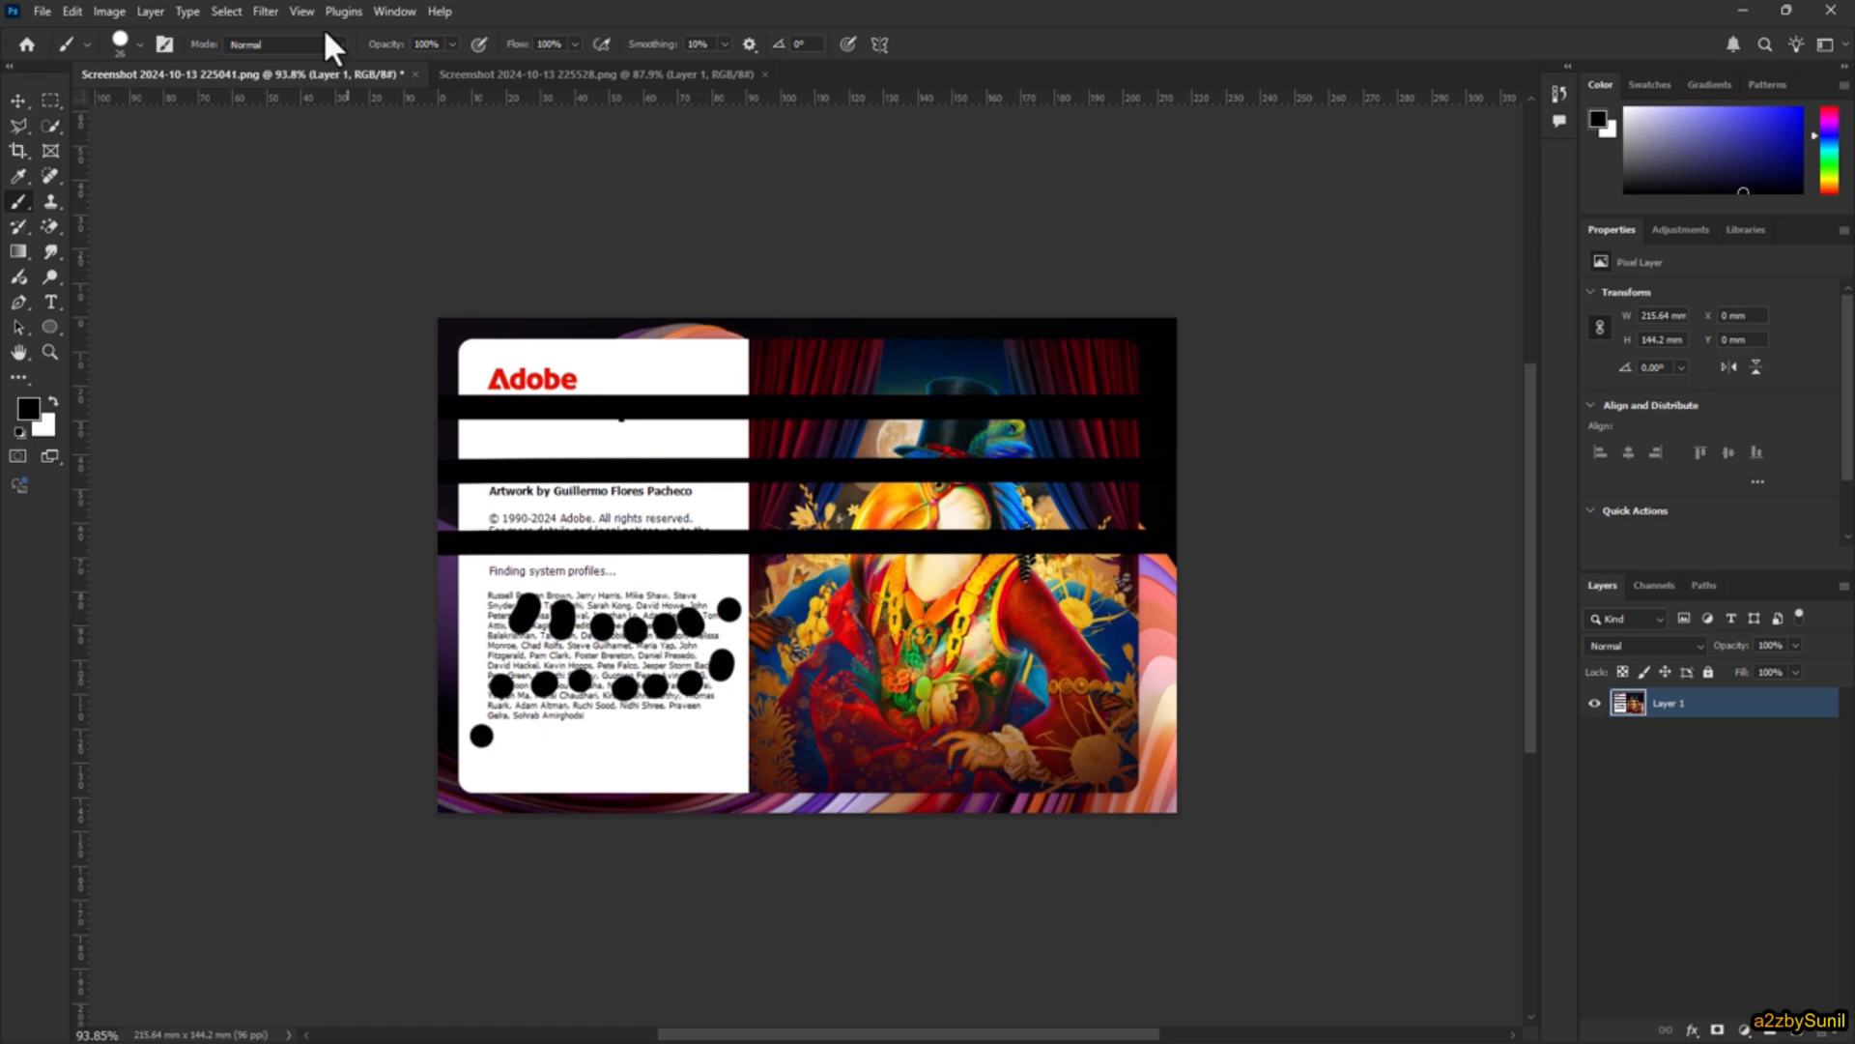
# Step: Show the document's history and lengthen its list so many more brush states fit
pyautogui.click(394, 11)
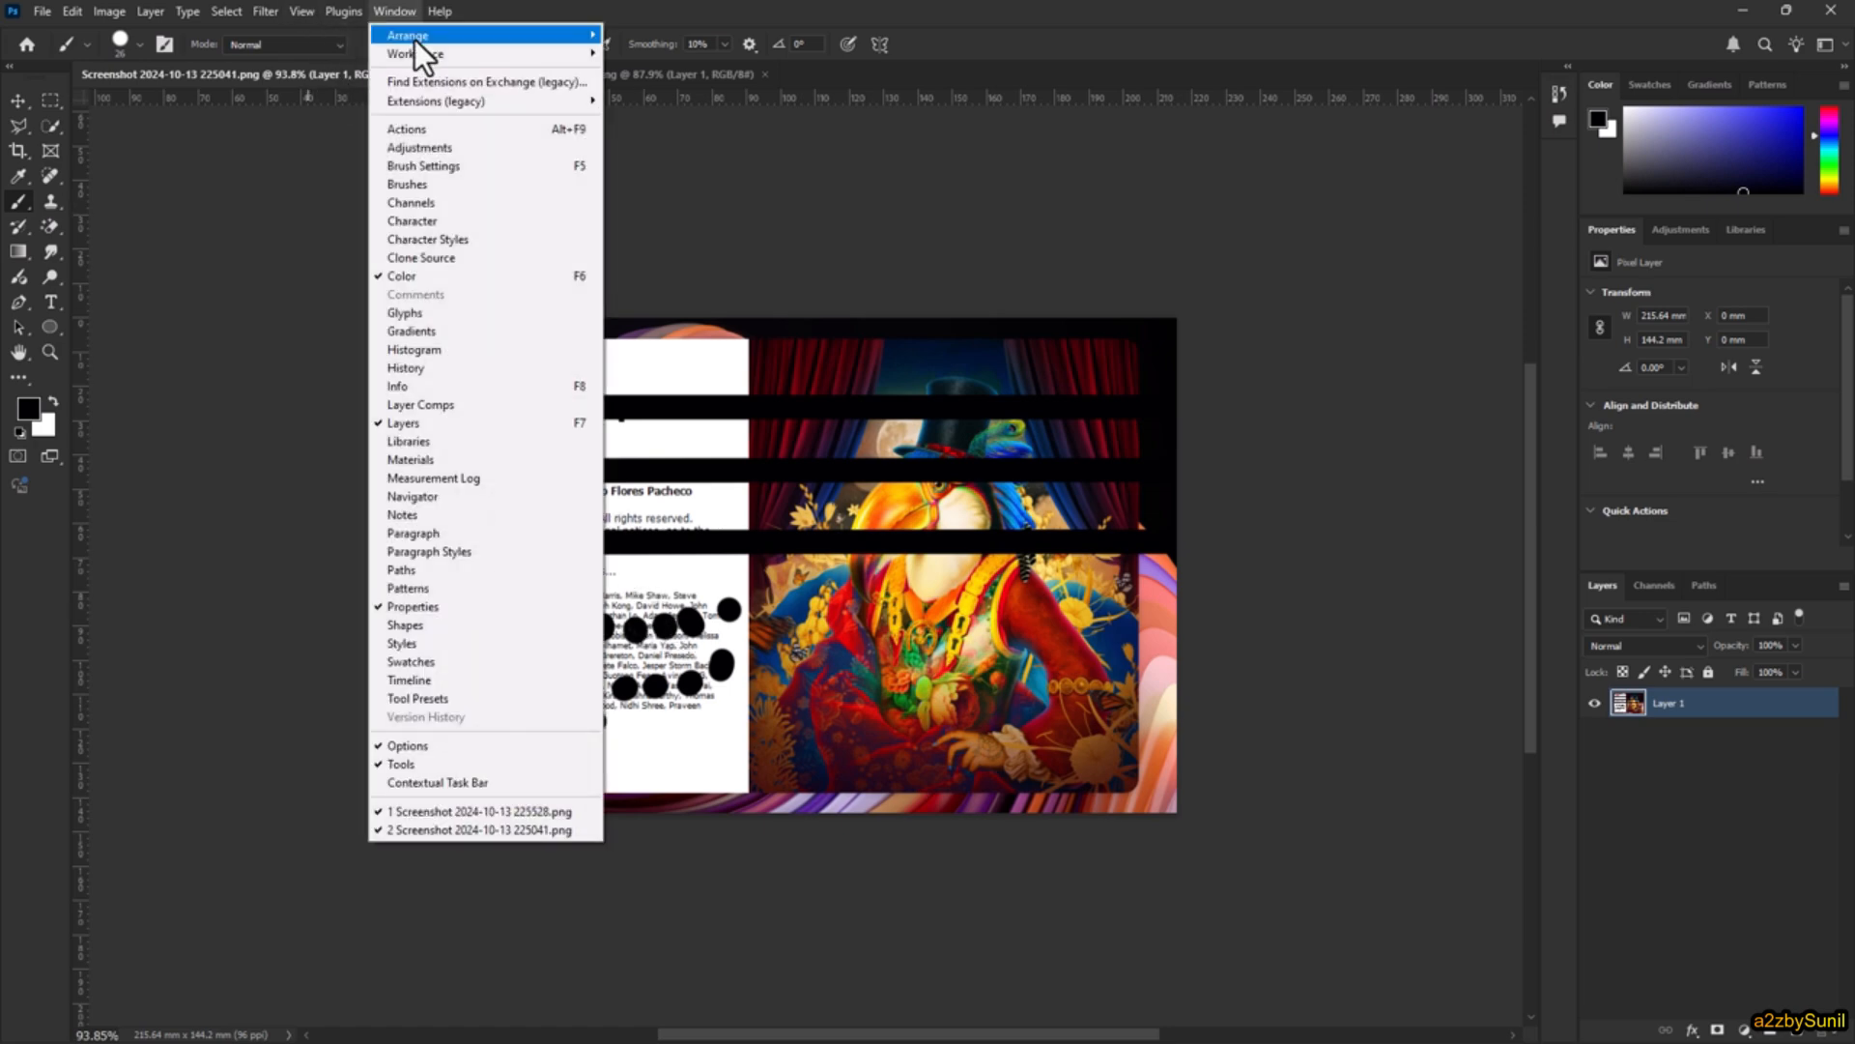
pyautogui.click(431, 368)
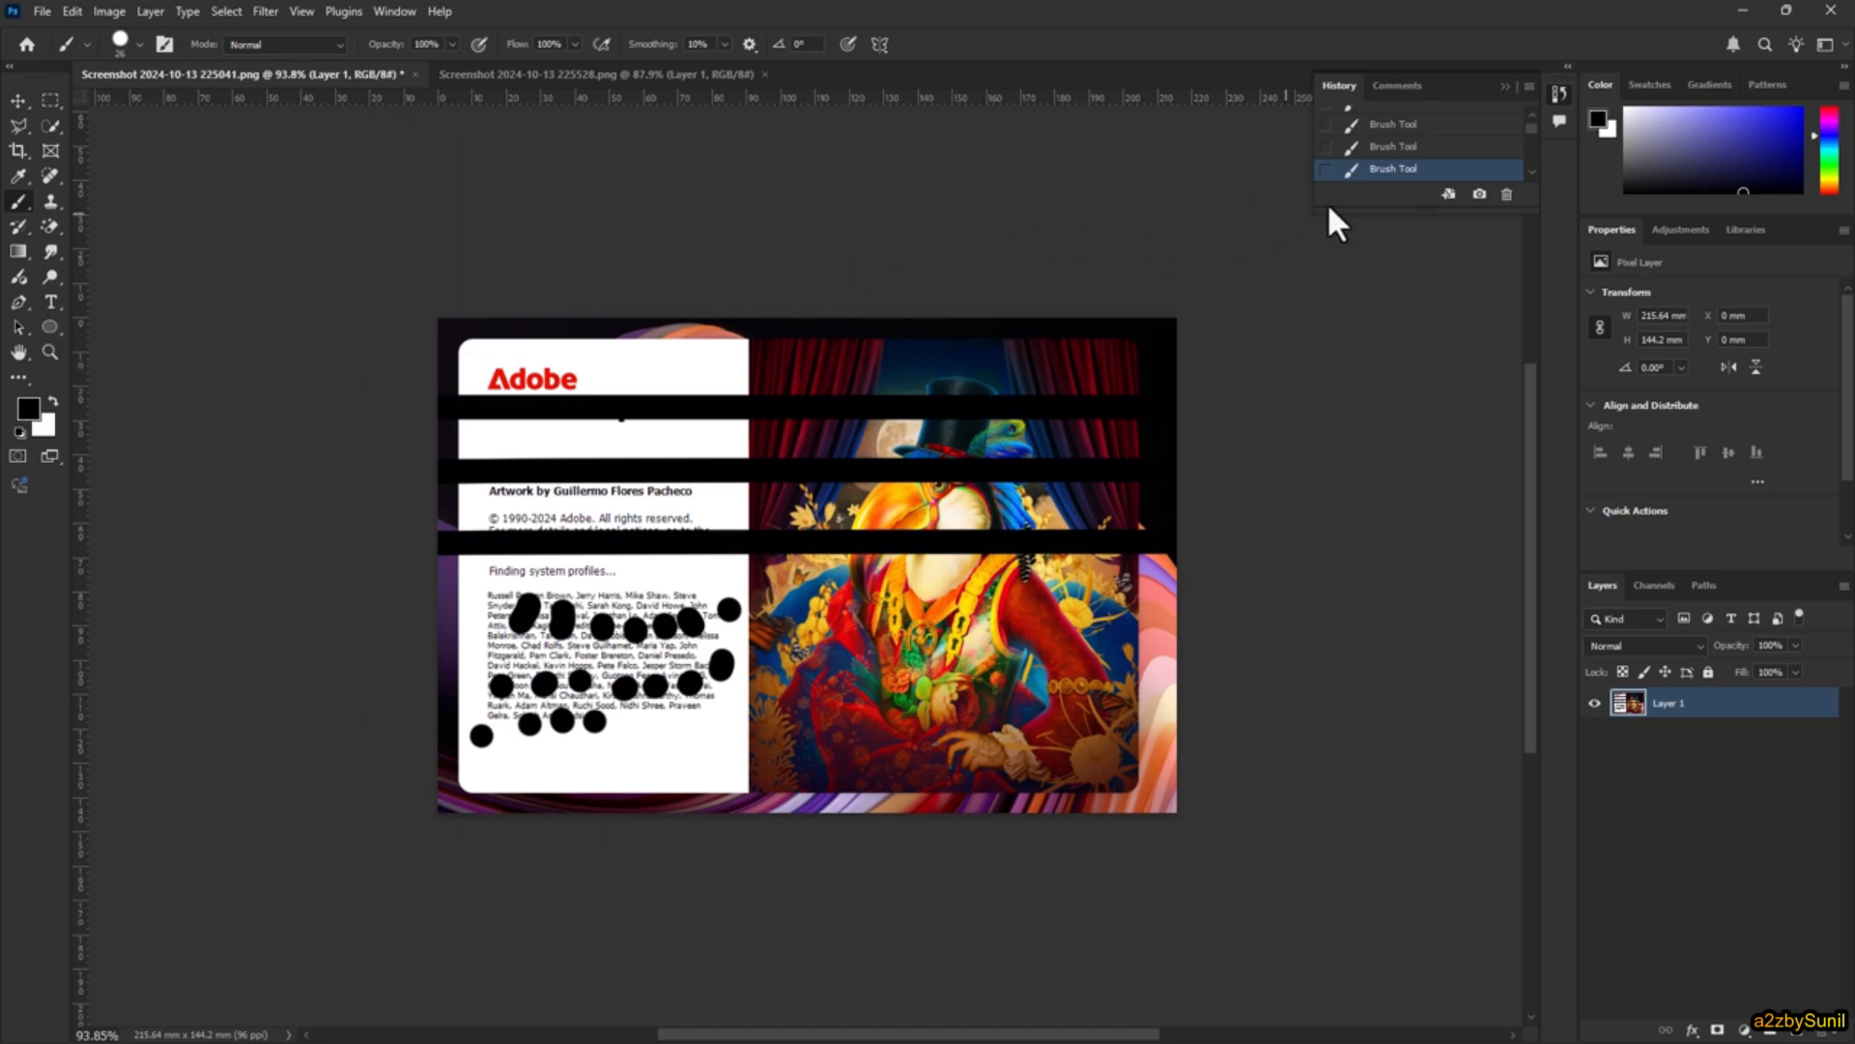
pyautogui.moveTo(1367, 213); pyautogui.dragTo(1382, 855)
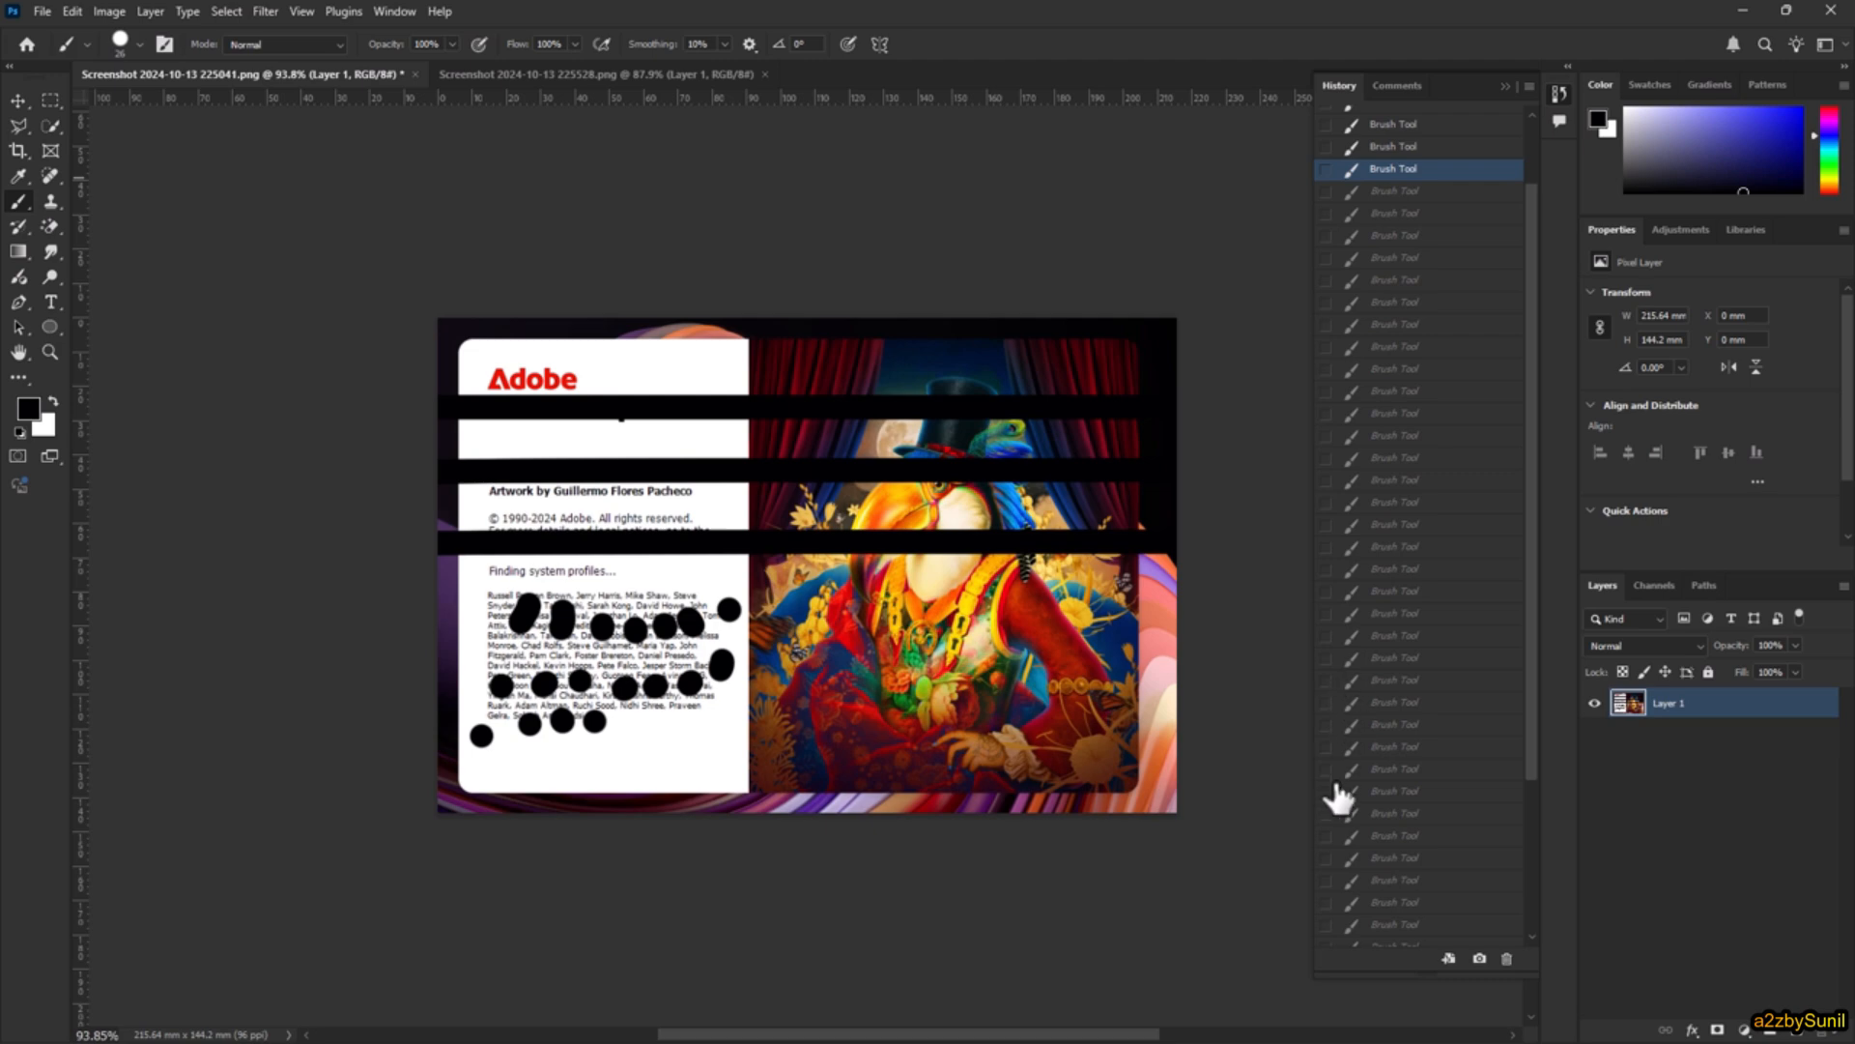
# Step: Step forward through the history to restore all undone brush spots, and return the image to an earlier brush state
pyautogui.moveTo(1346, 191)
pyautogui.mouseDown()
pyautogui.moveTo(1372, 205)
pyautogui.moveTo(1400, 387)
pyautogui.moveTo(1397, 833)
pyautogui.moveTo(1419, 789)
pyautogui.mouseUp()
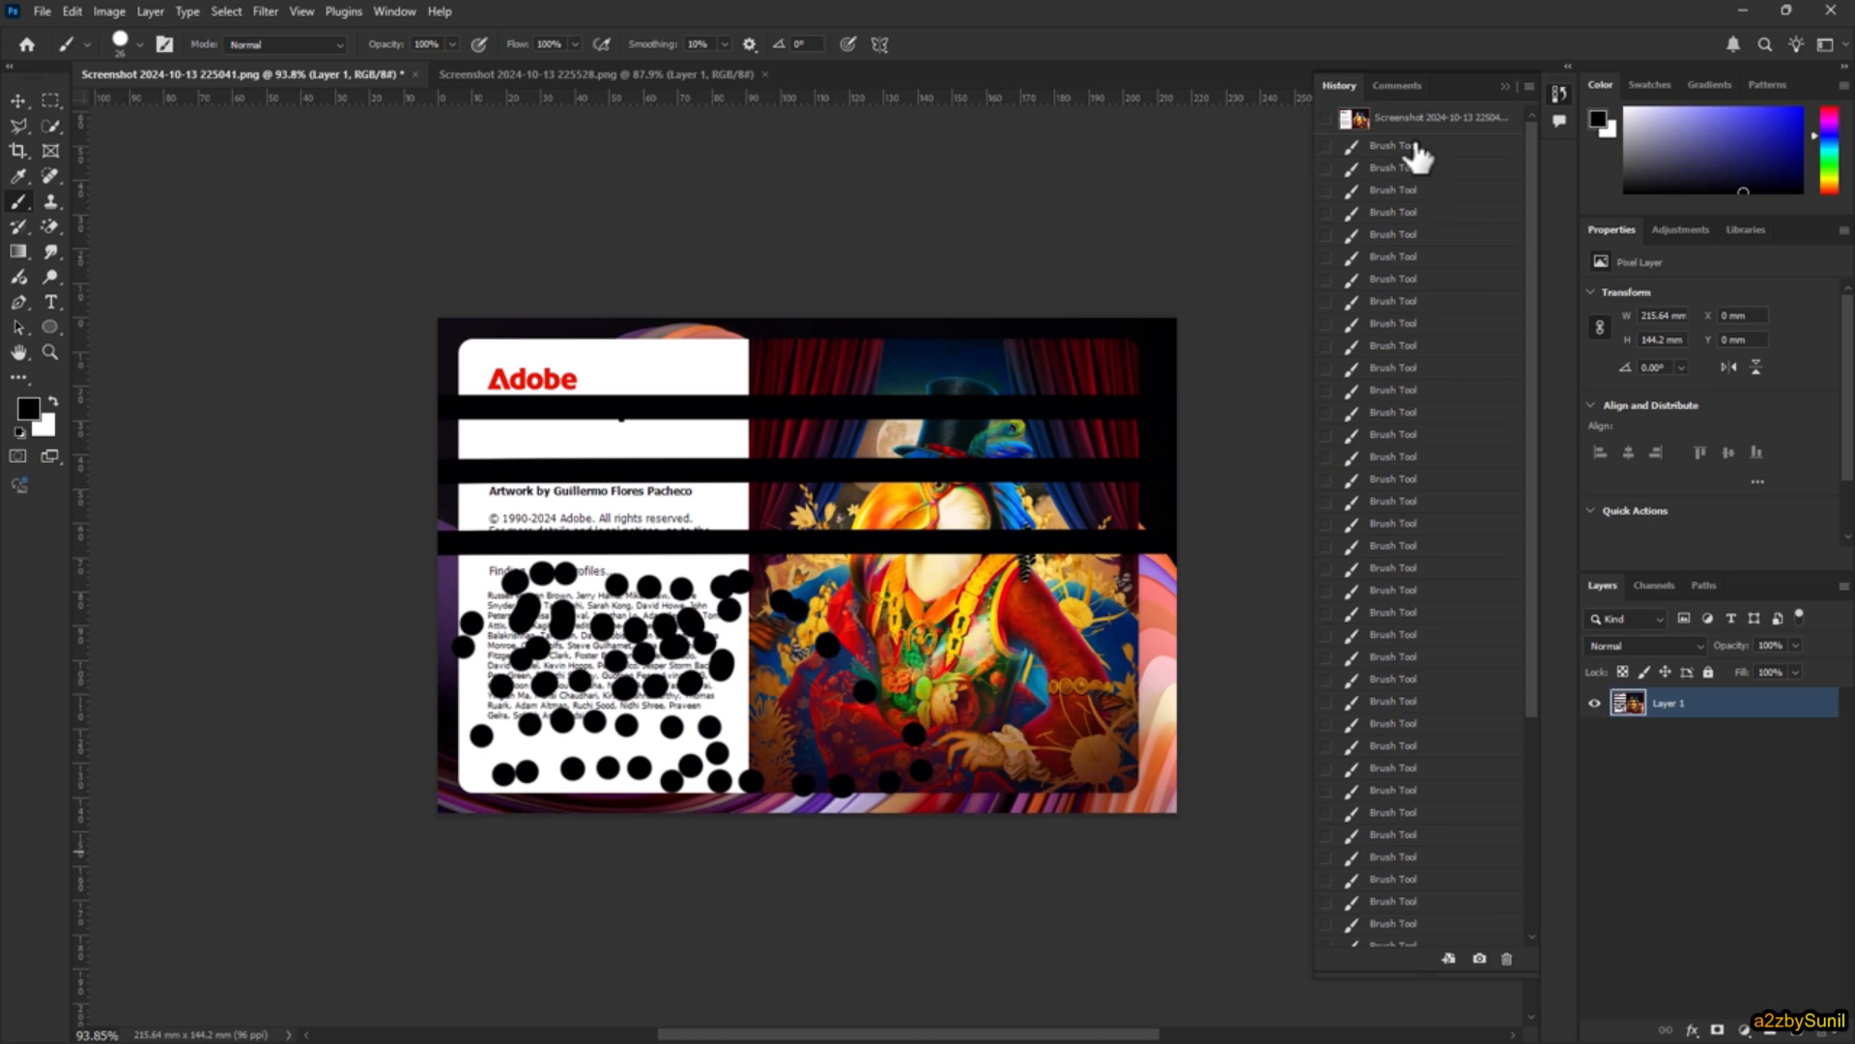
pyautogui.click(1389, 702)
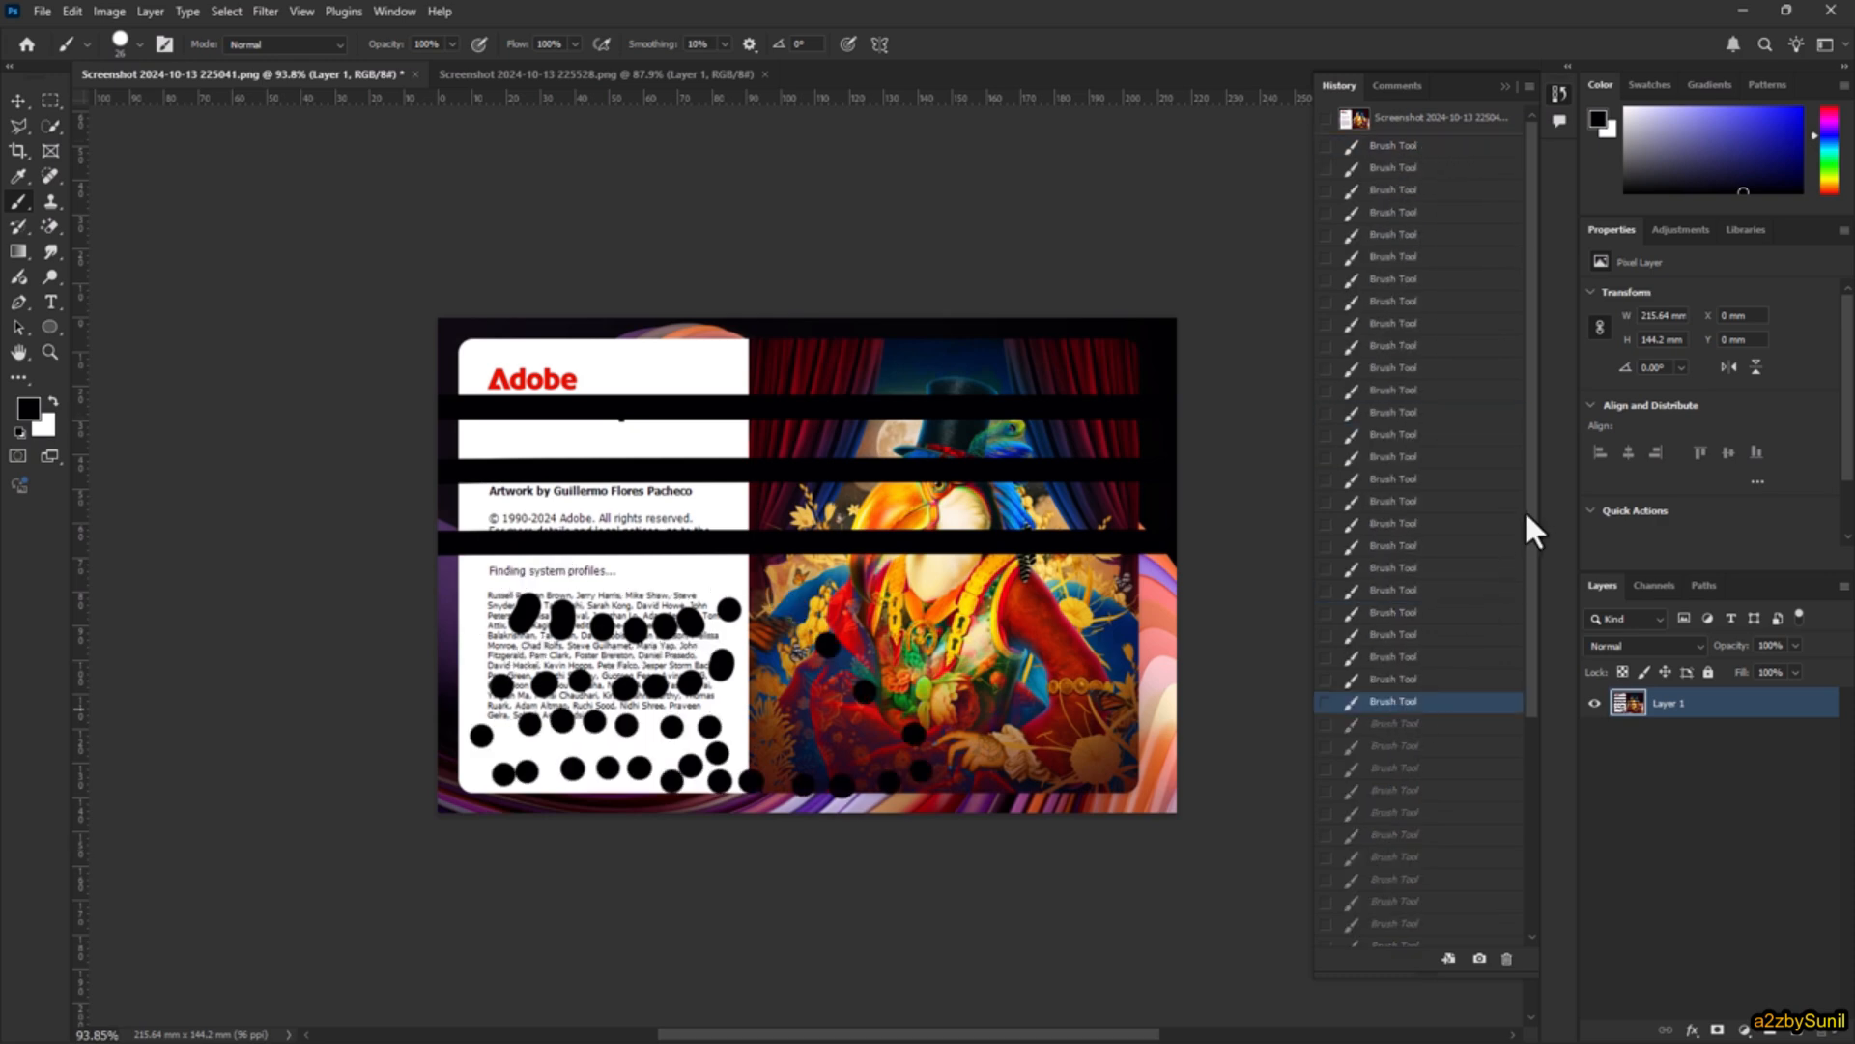
pyautogui.moveTo(1536, 542); pyautogui.dragTo(1537, 772)
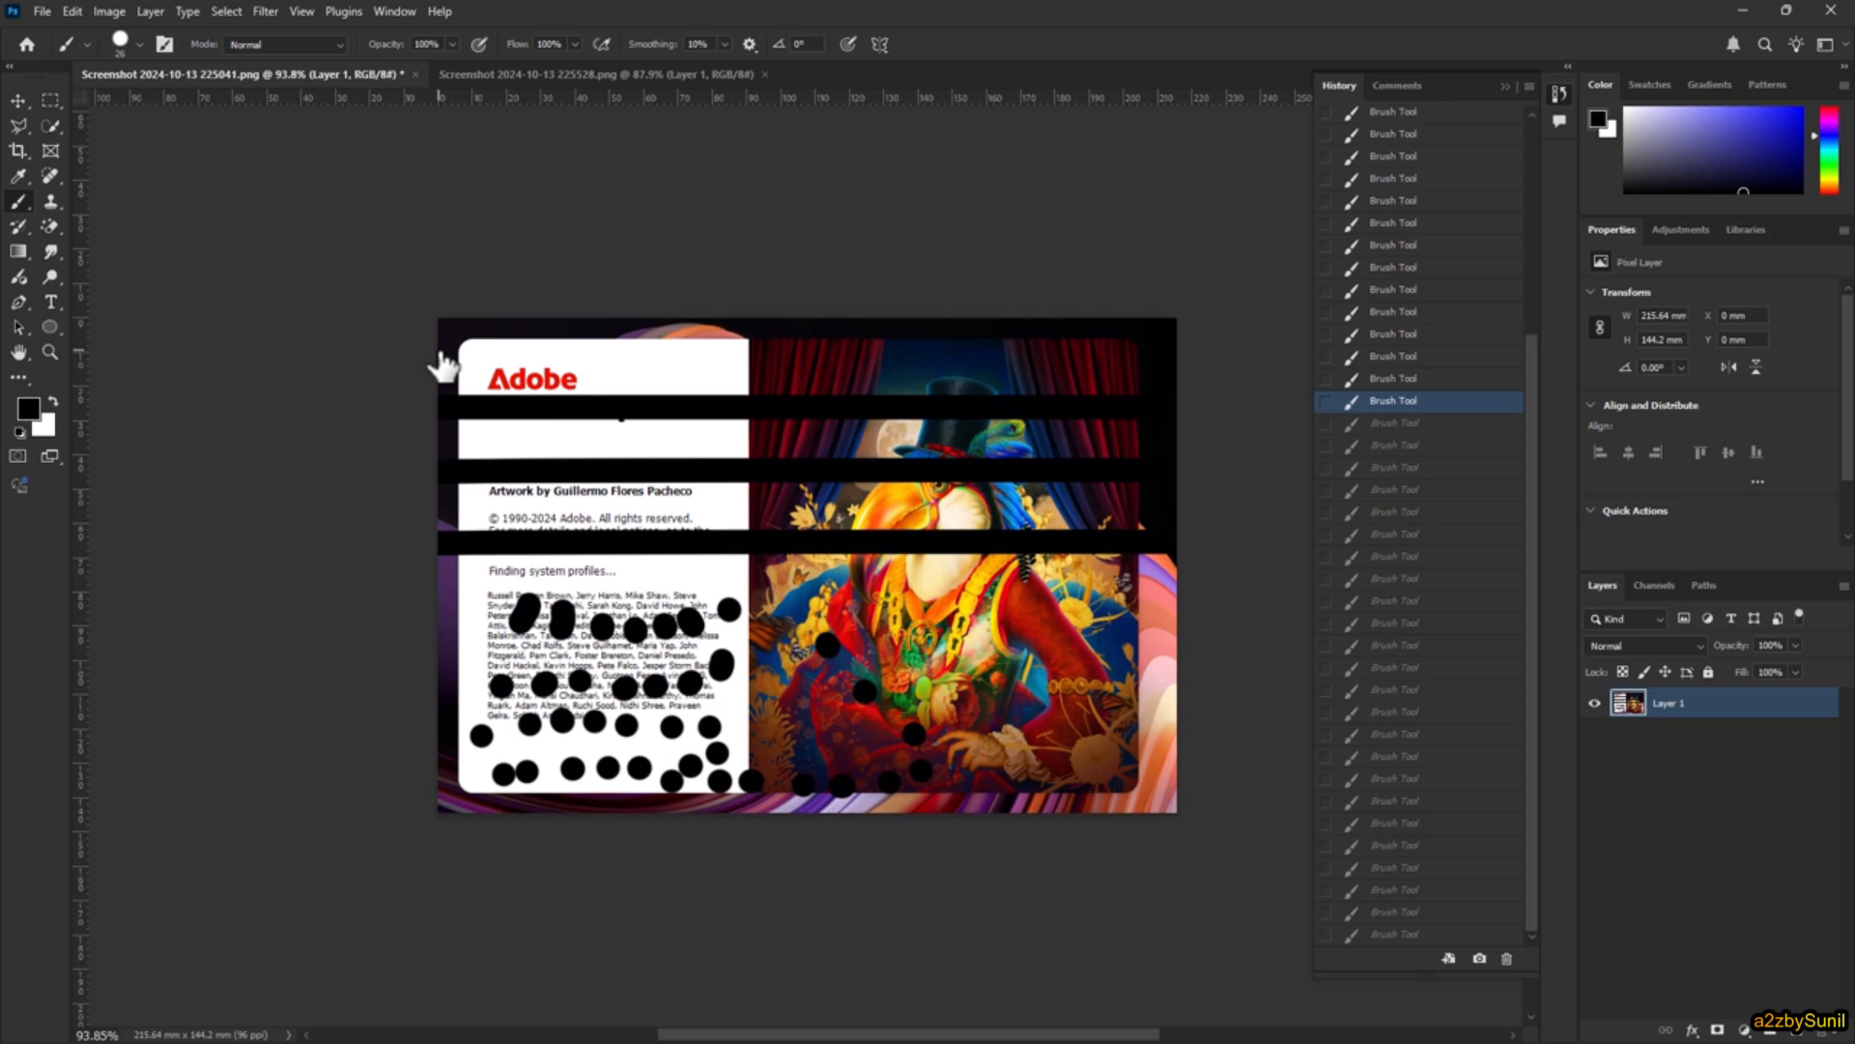
# Step: Set the number of history states to 1000 in the performance preferences
pyautogui.click(70, 12)
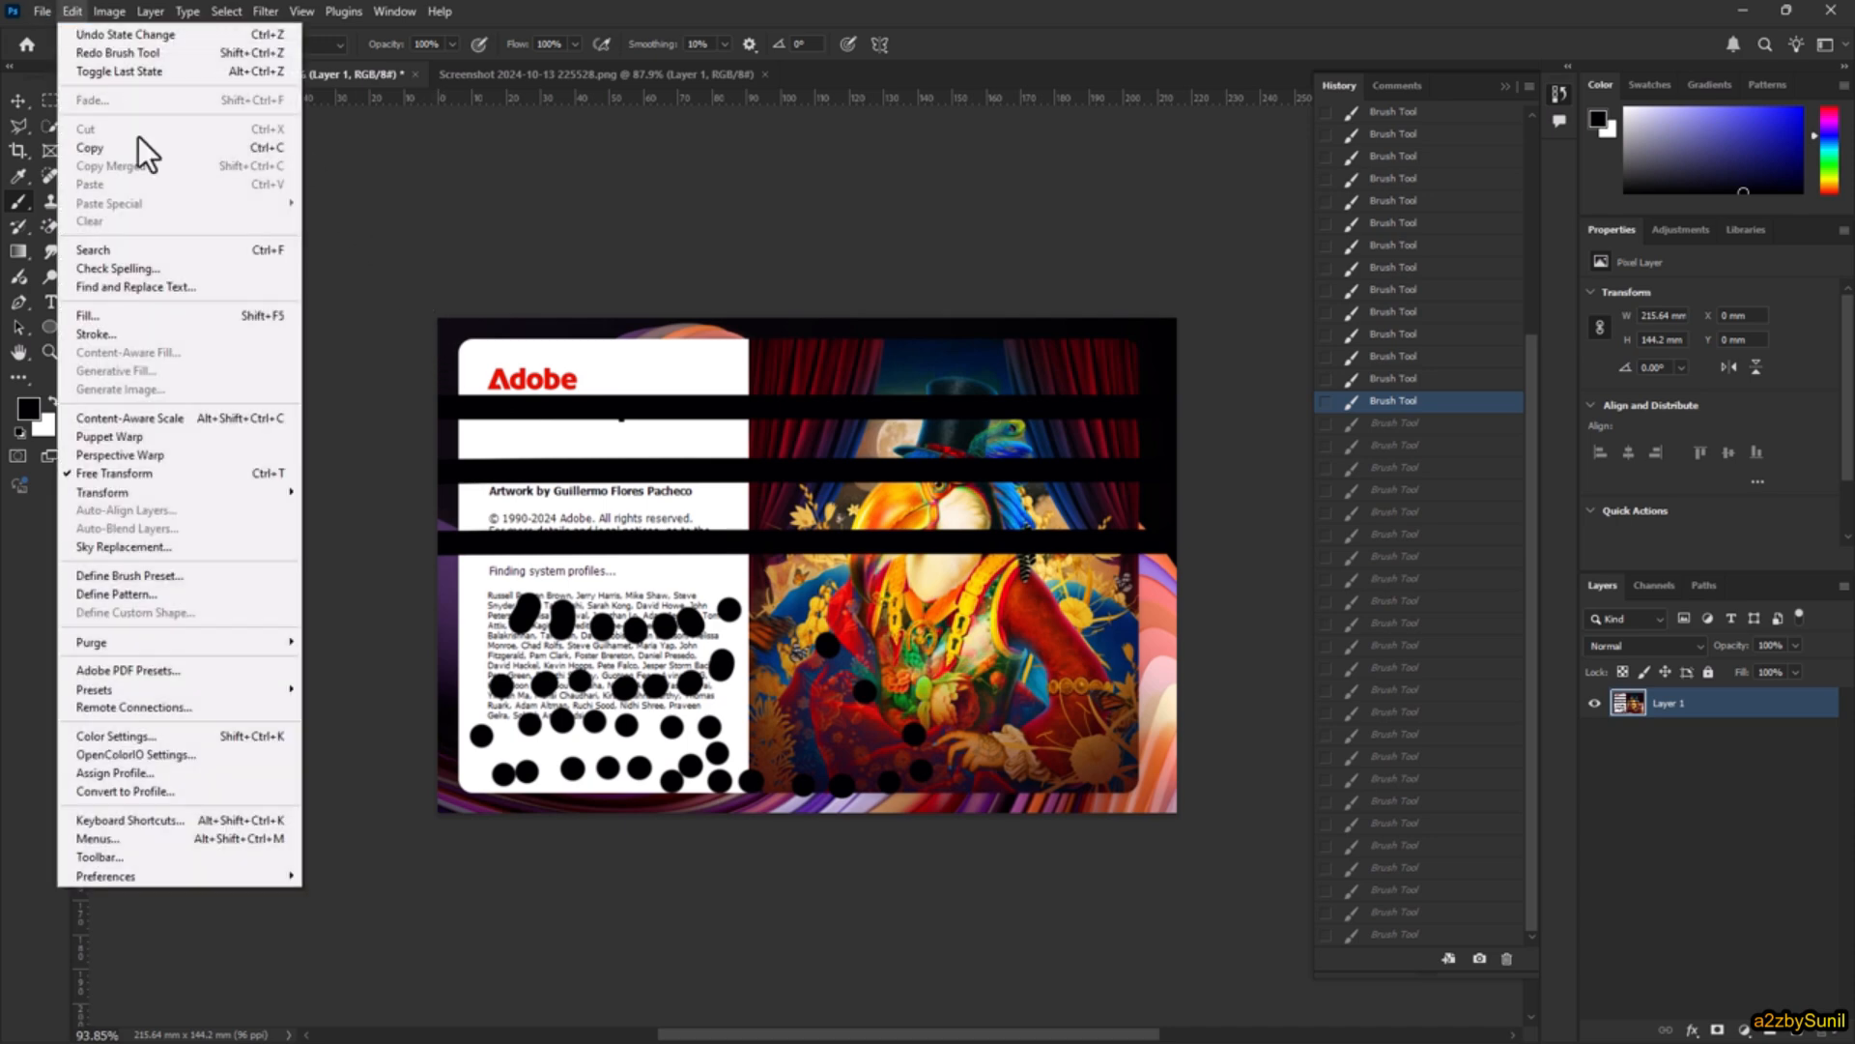
pyautogui.moveTo(215, 870)
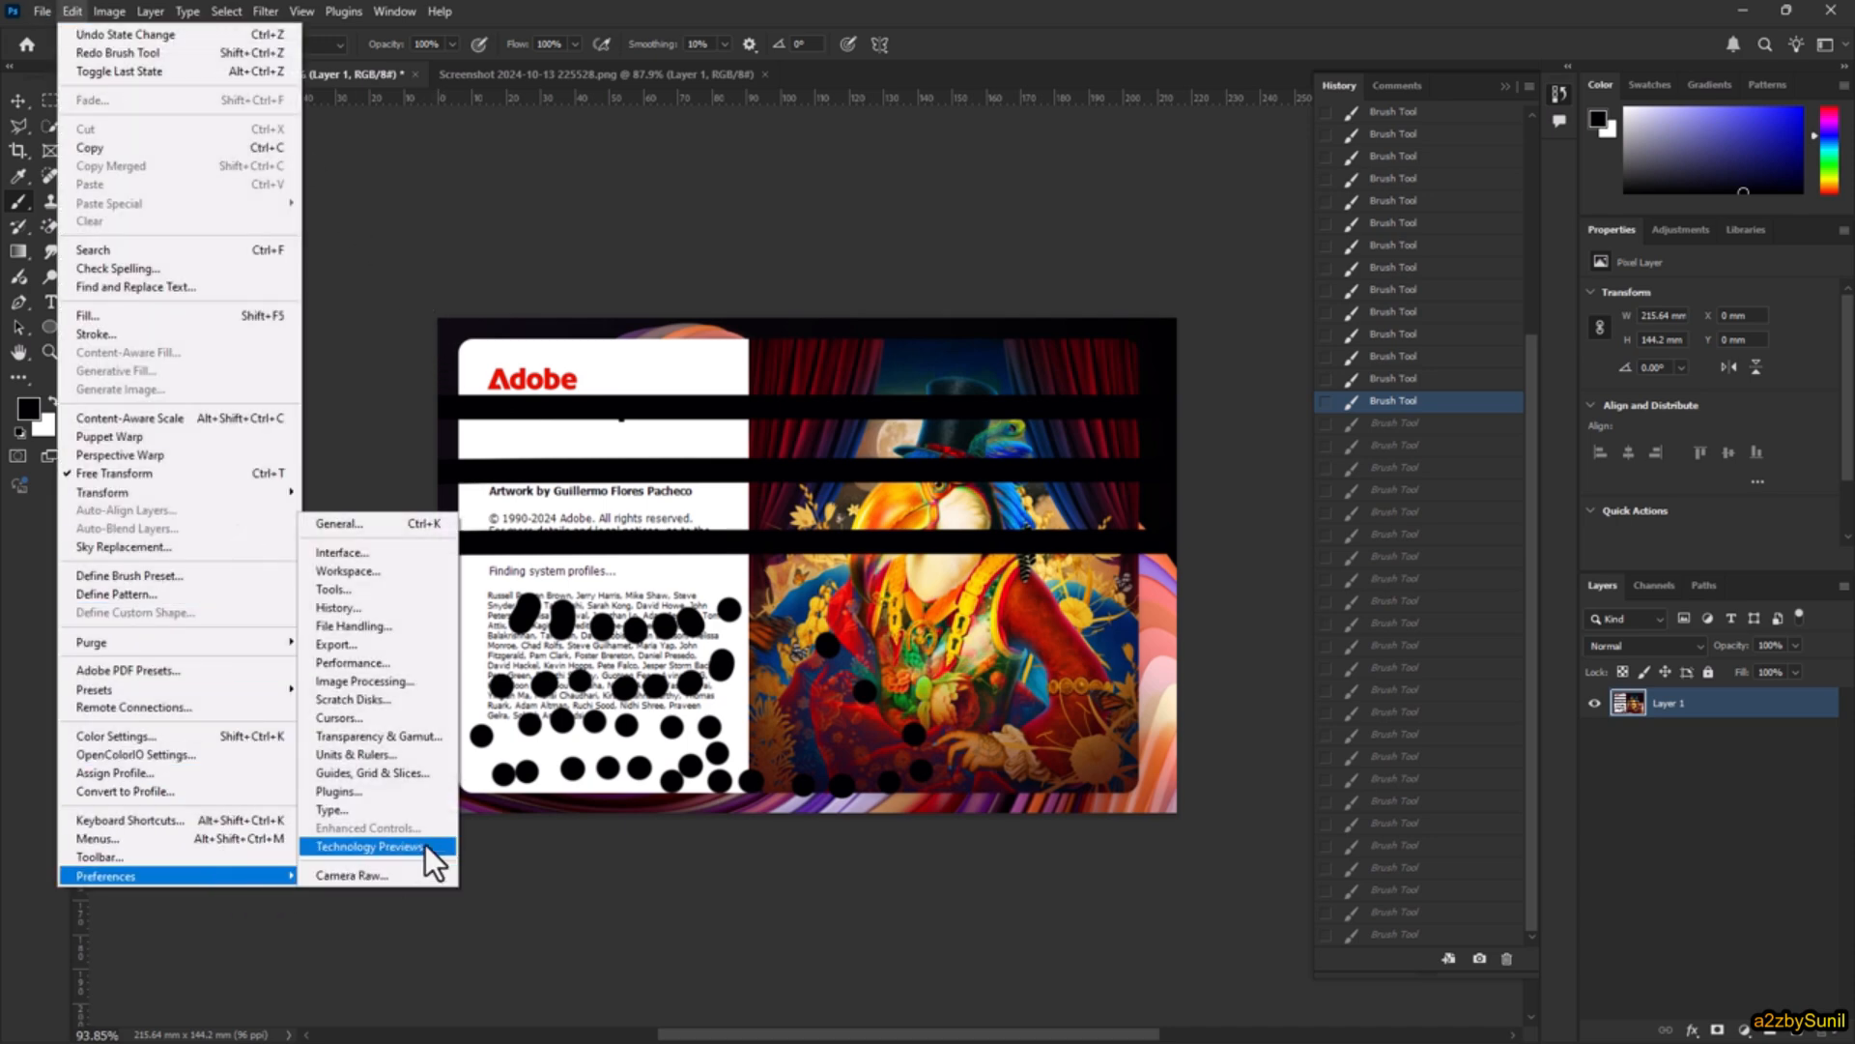
pyautogui.click(389, 661)
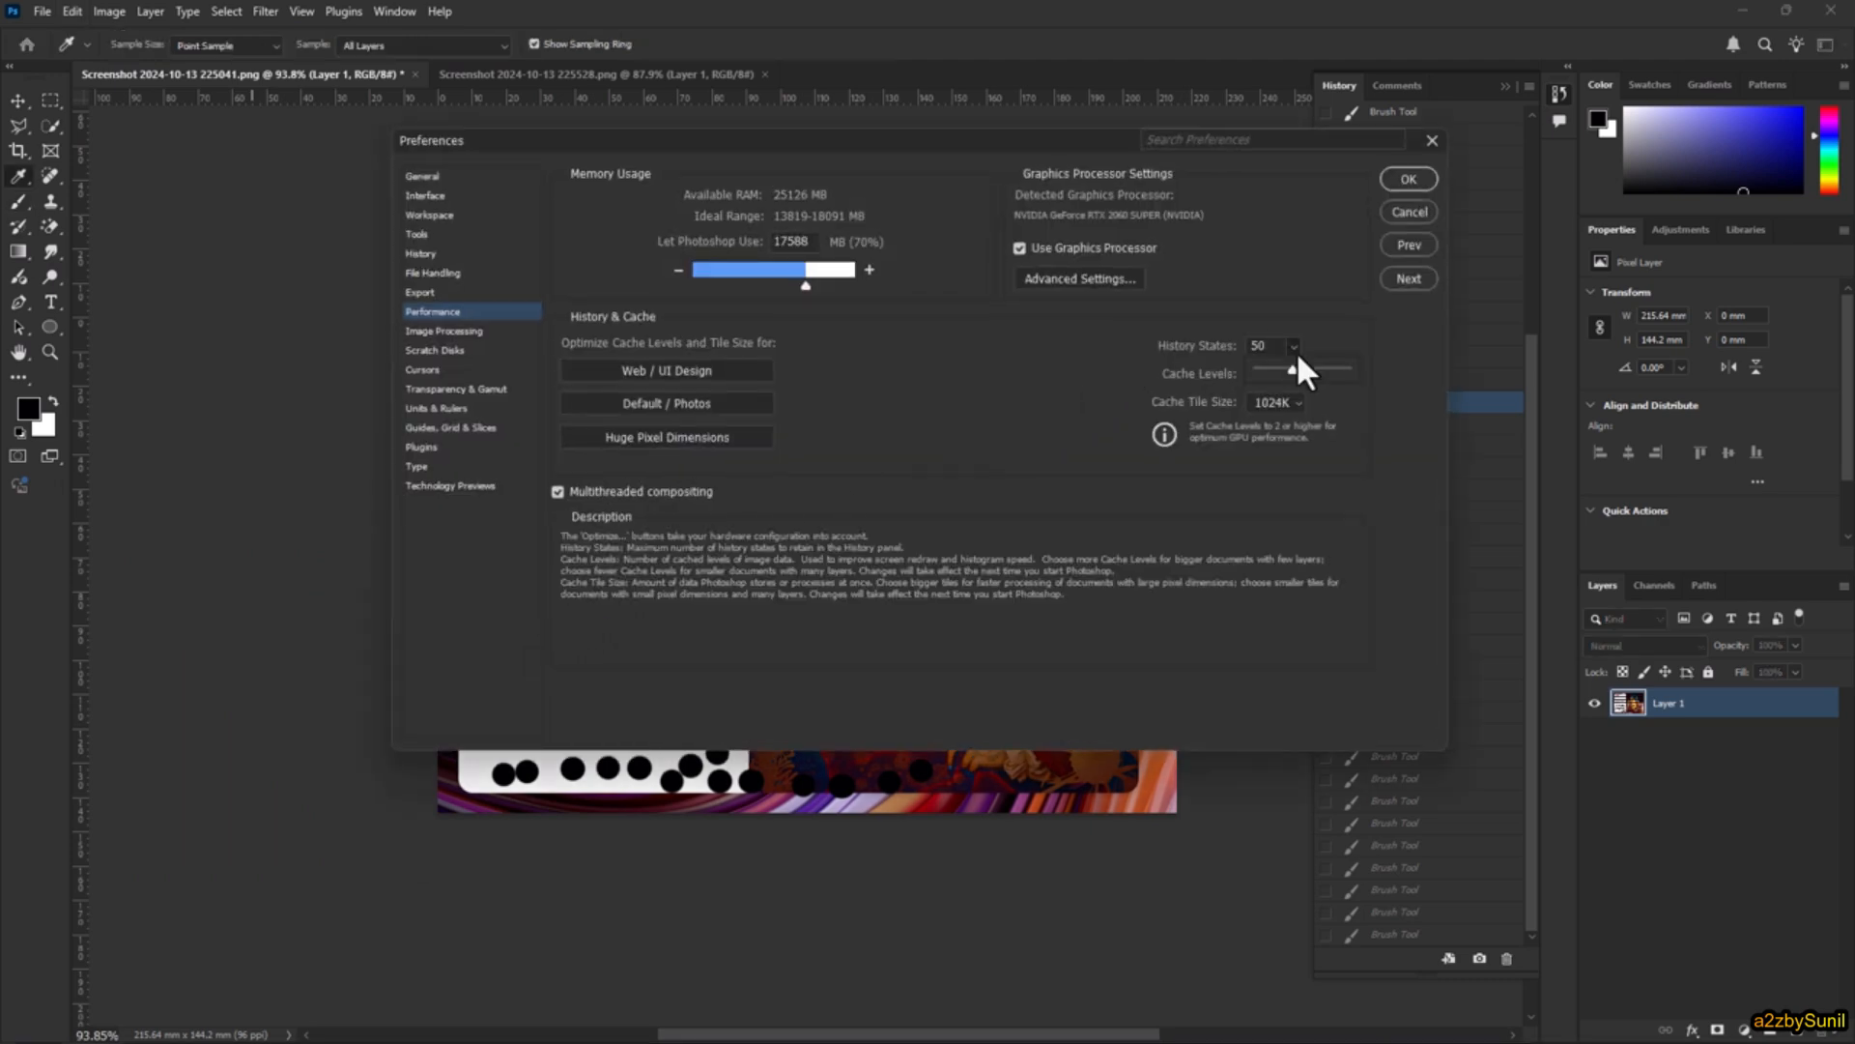
pyautogui.moveTo(1332, 373); pyautogui.dragTo(1411, 358)
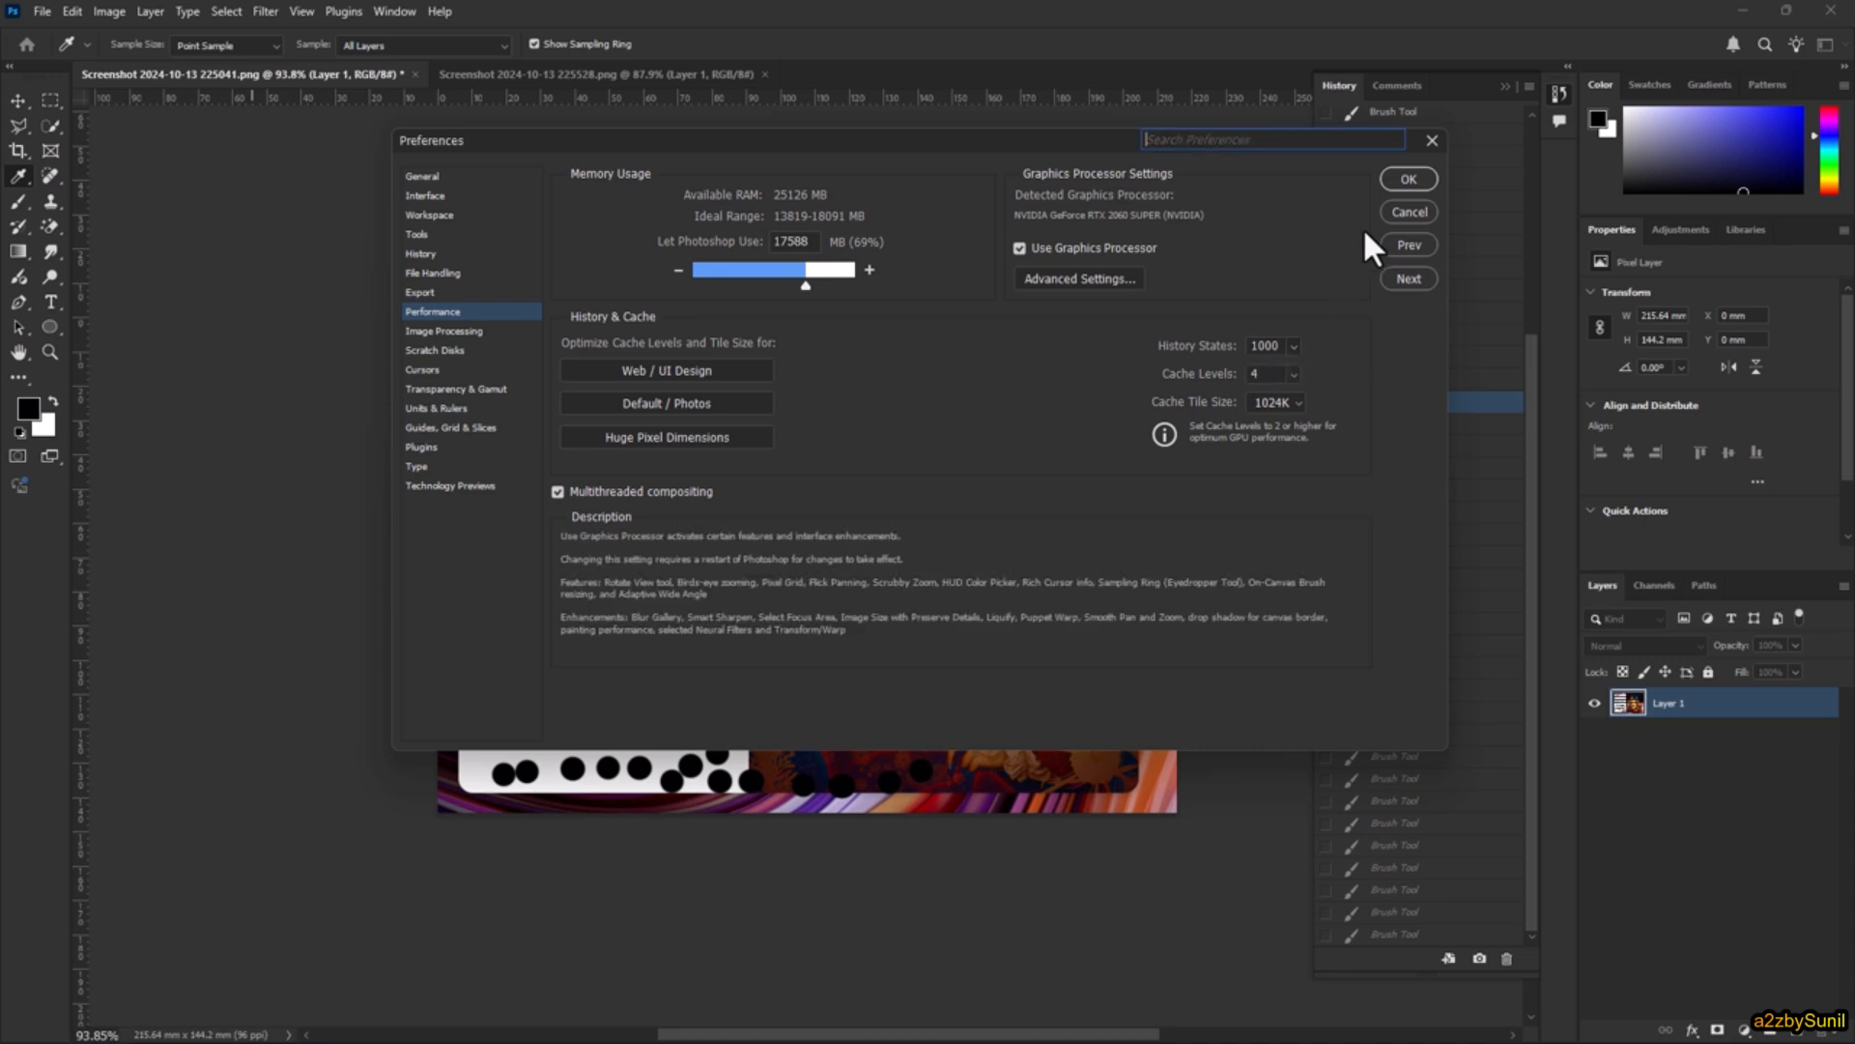
pyautogui.click(1395, 176)
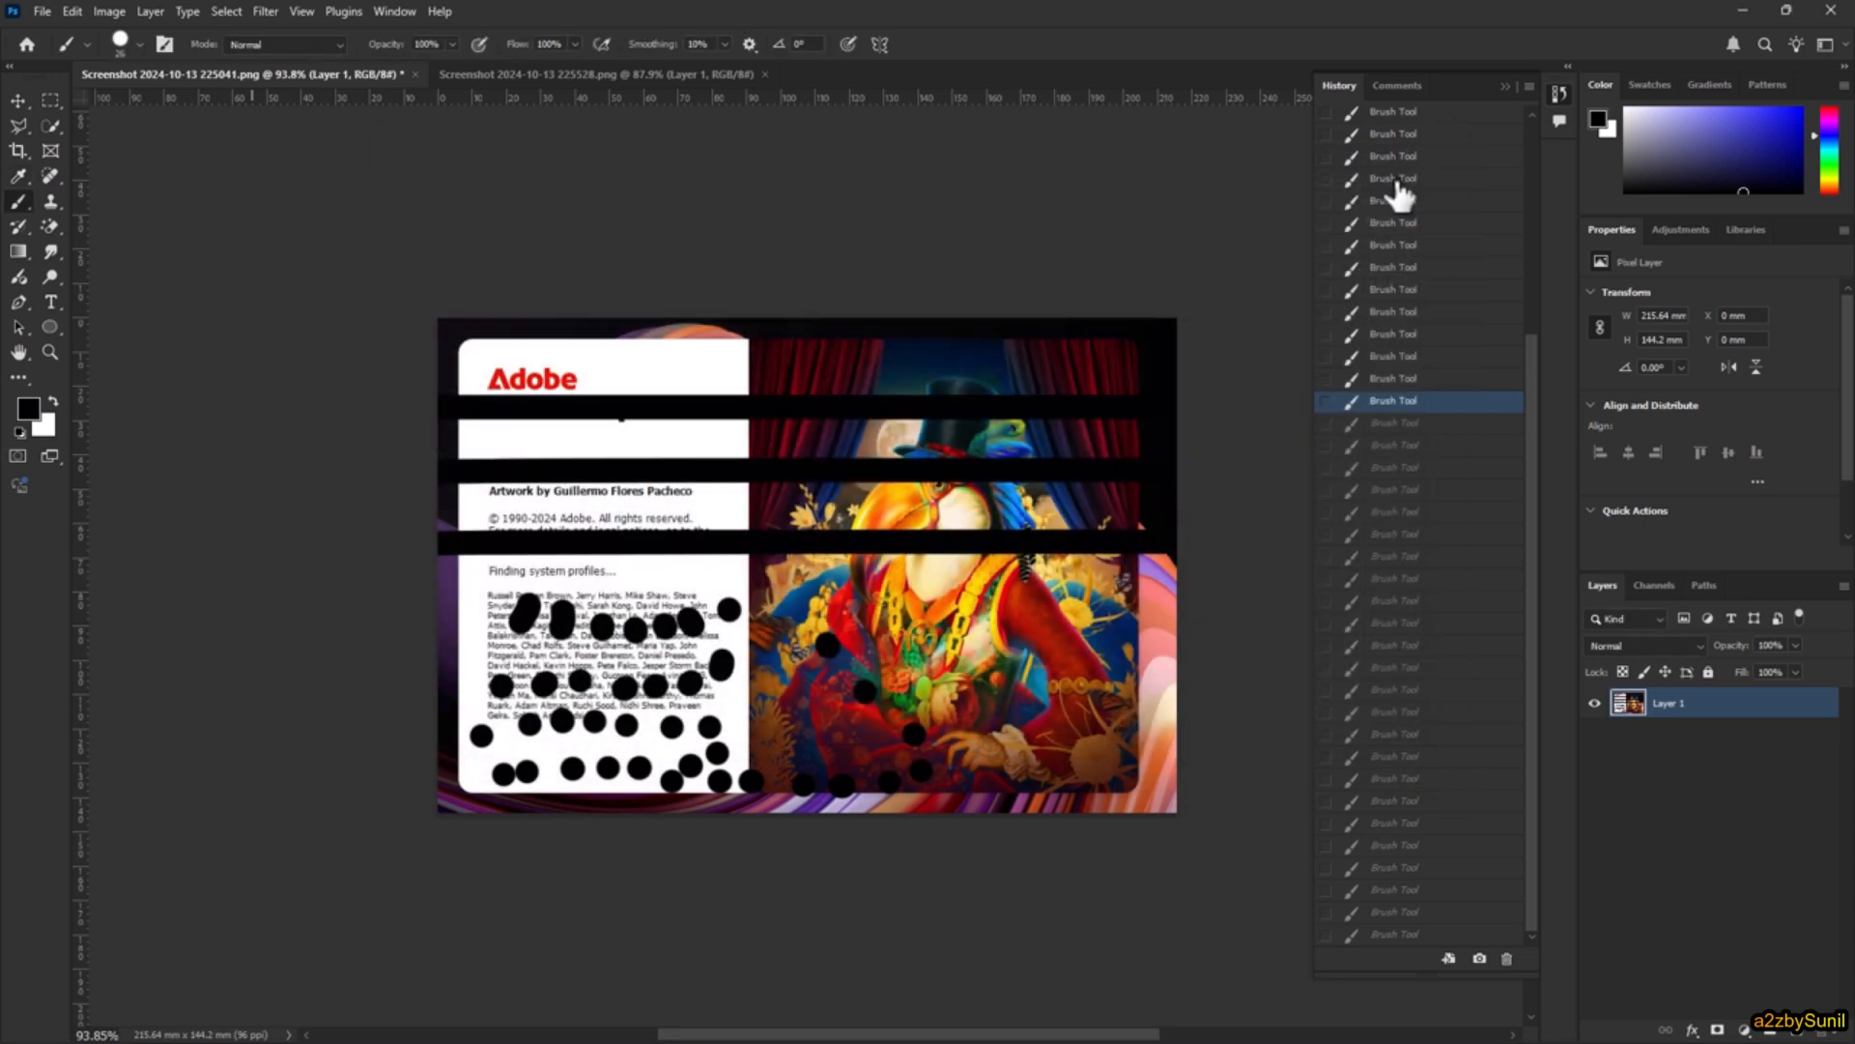
# Step: Close all open documents without saving changes, and reopen Screenshot 2024-10-13 225041.png
pyautogui.click(42, 10)
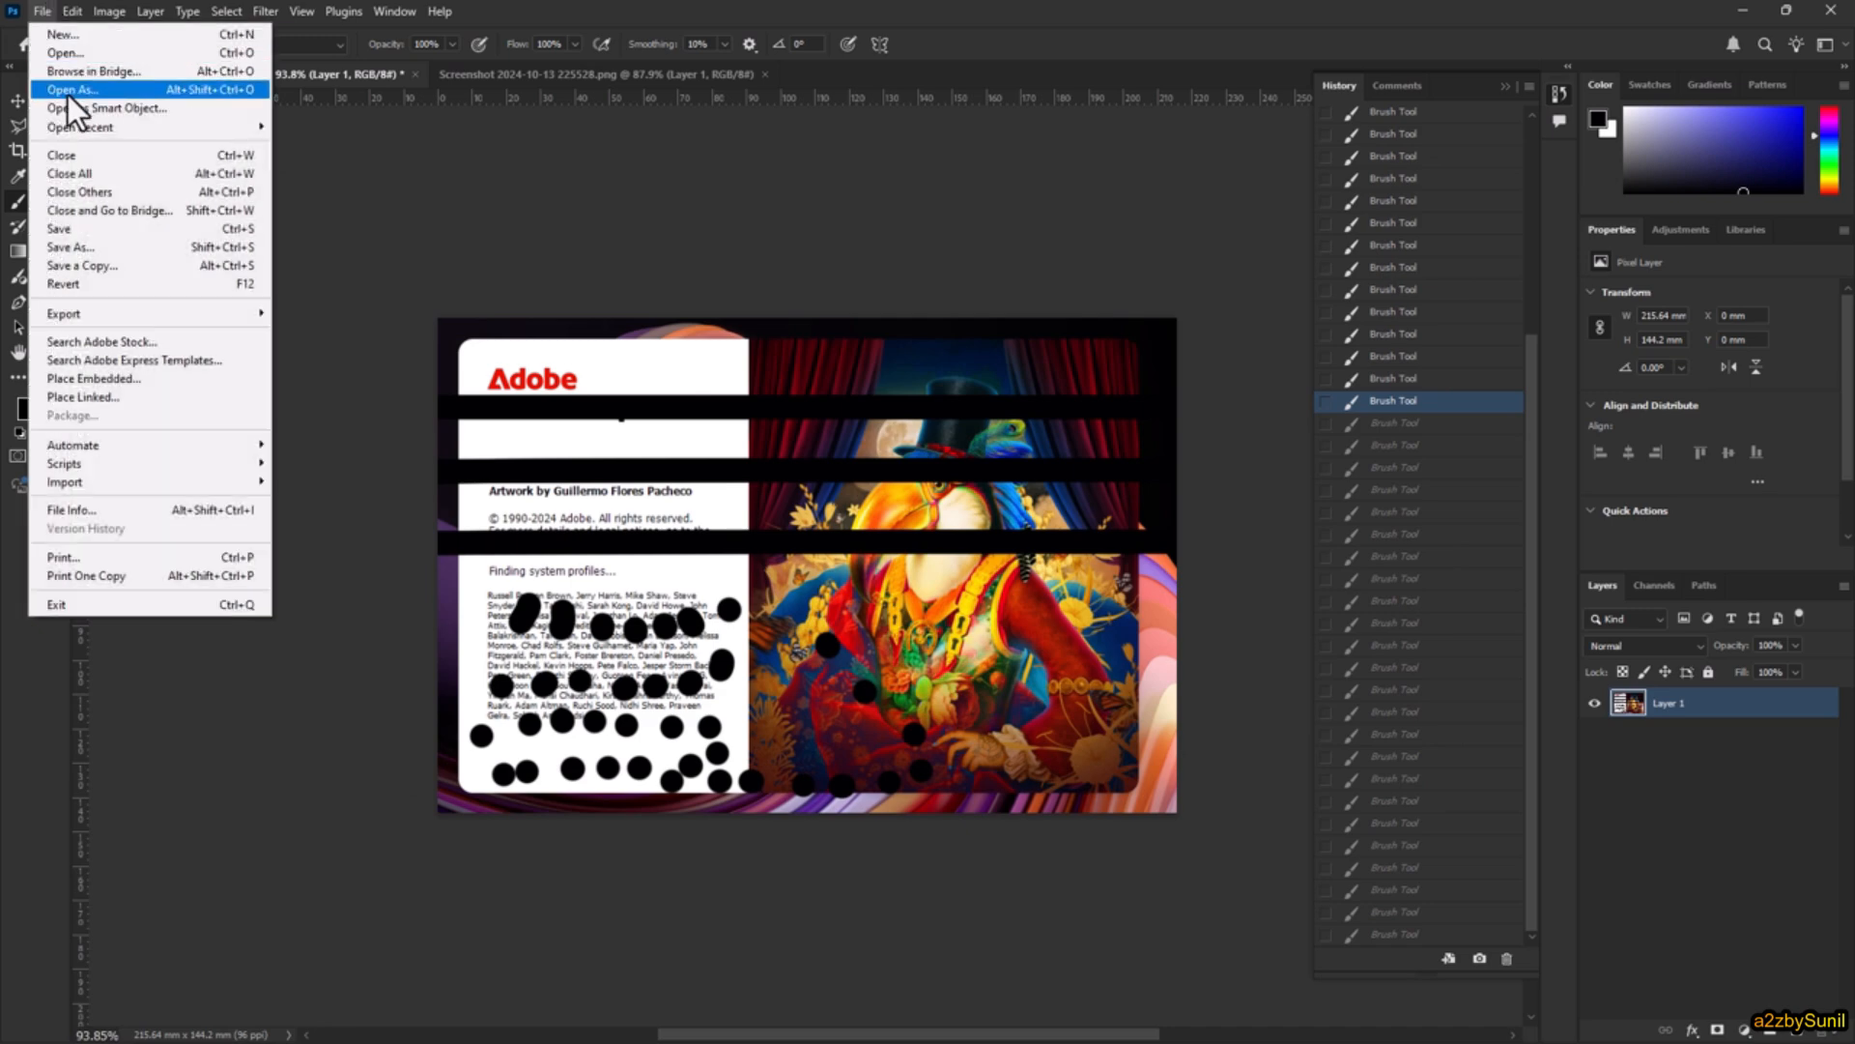
pyautogui.click(106, 173)
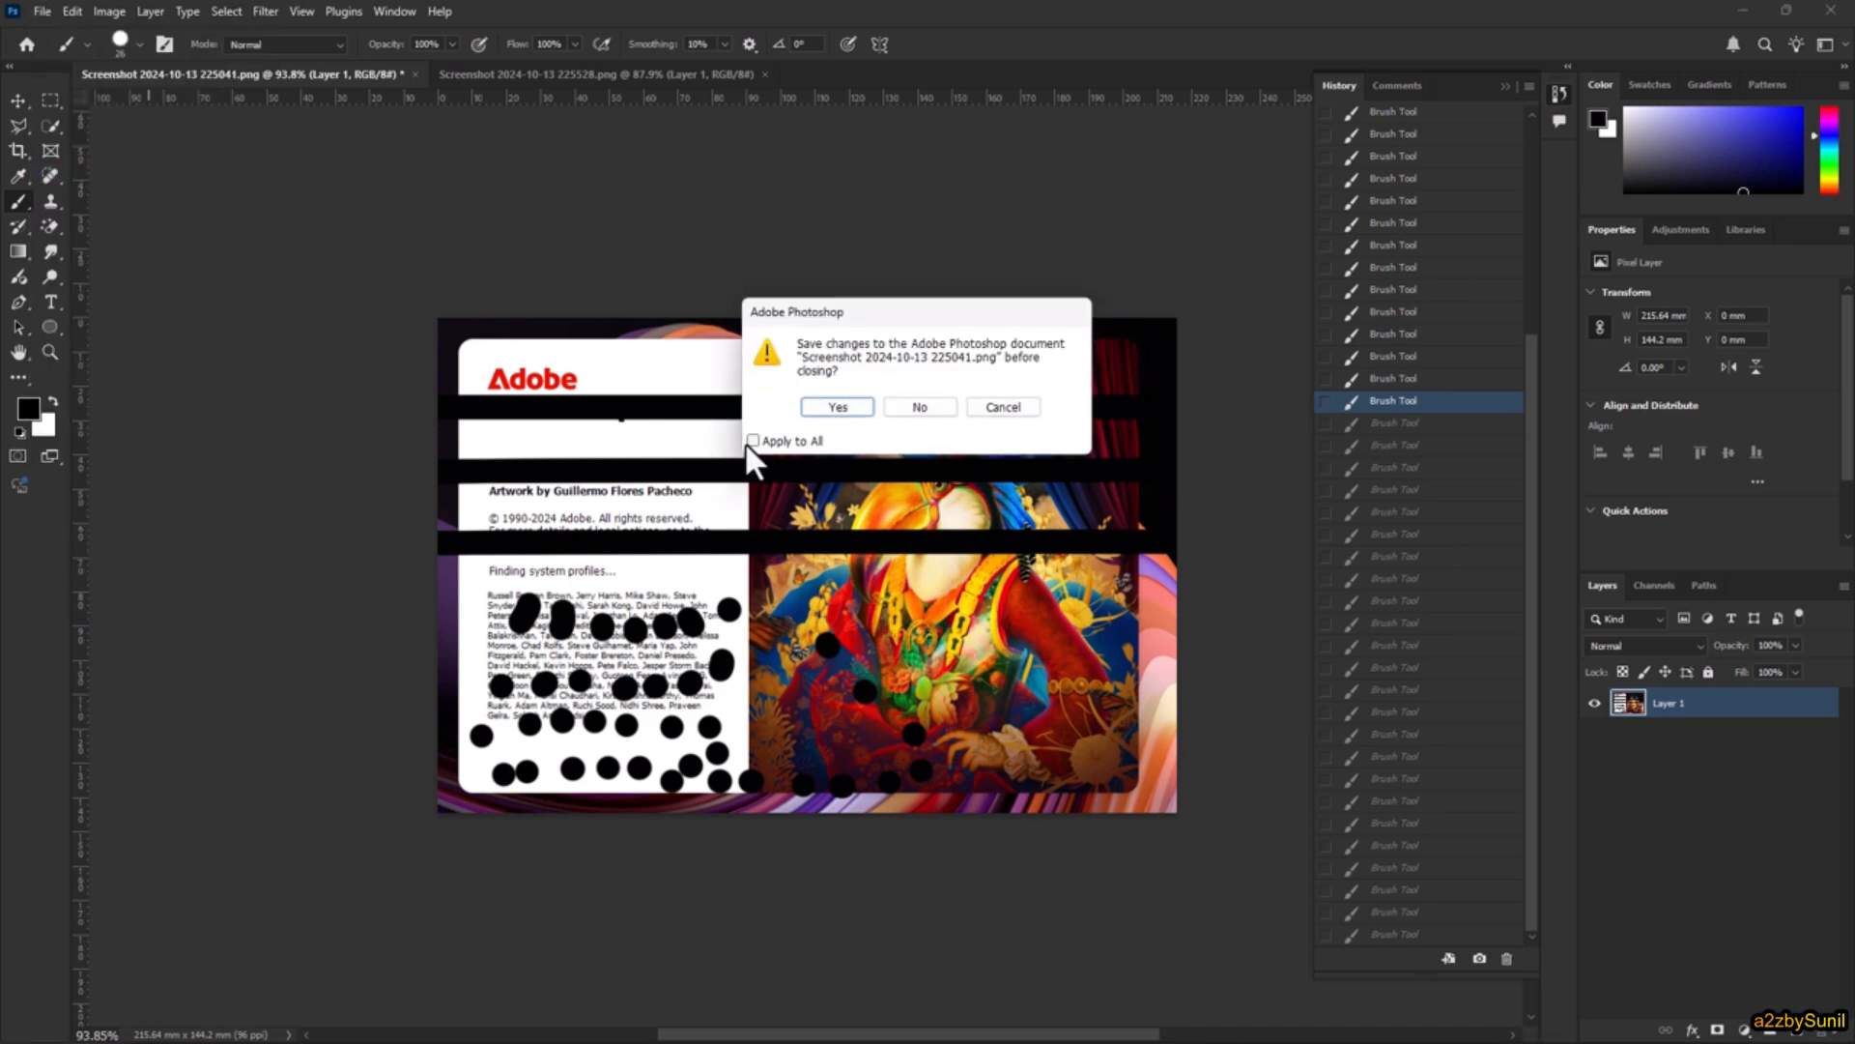
pyautogui.click(918, 407)
pyautogui.click(500, 348)
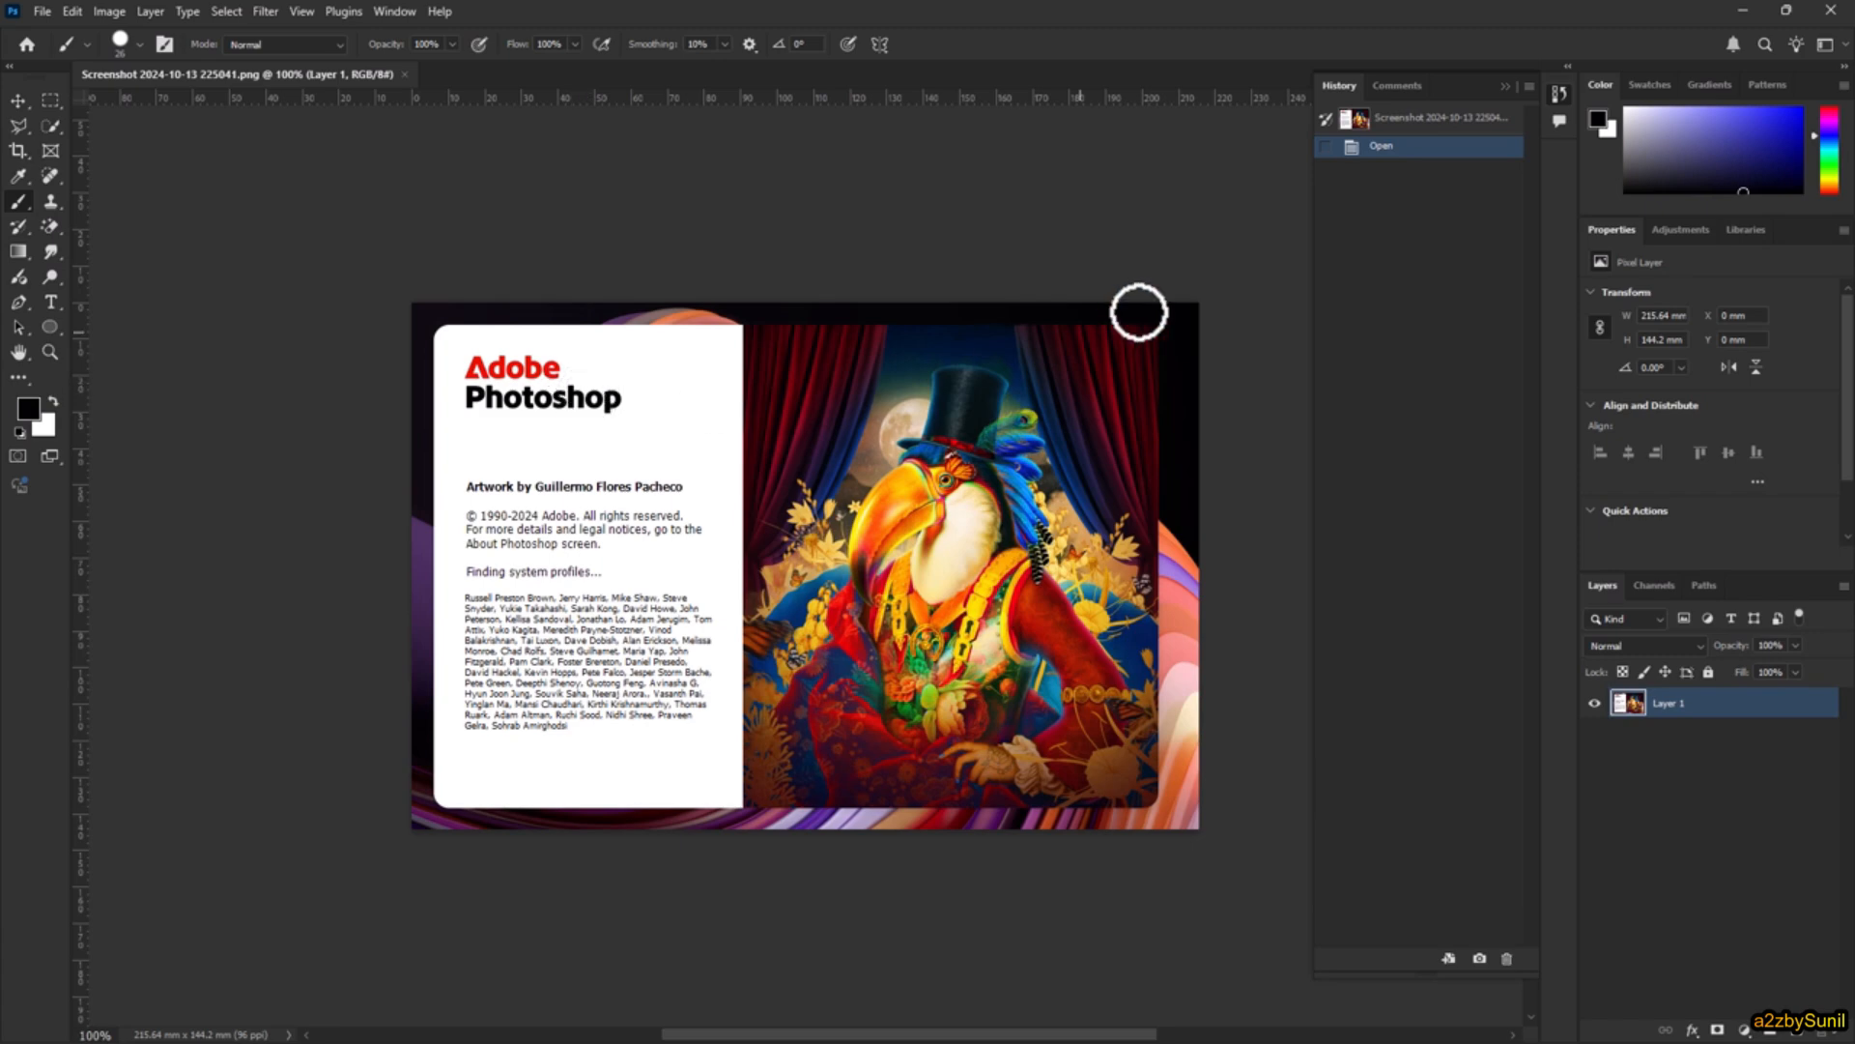
# Step: Dab a winding trail of separate black brush spots over the white text panel of the reopened image
pyautogui.click(501, 439)
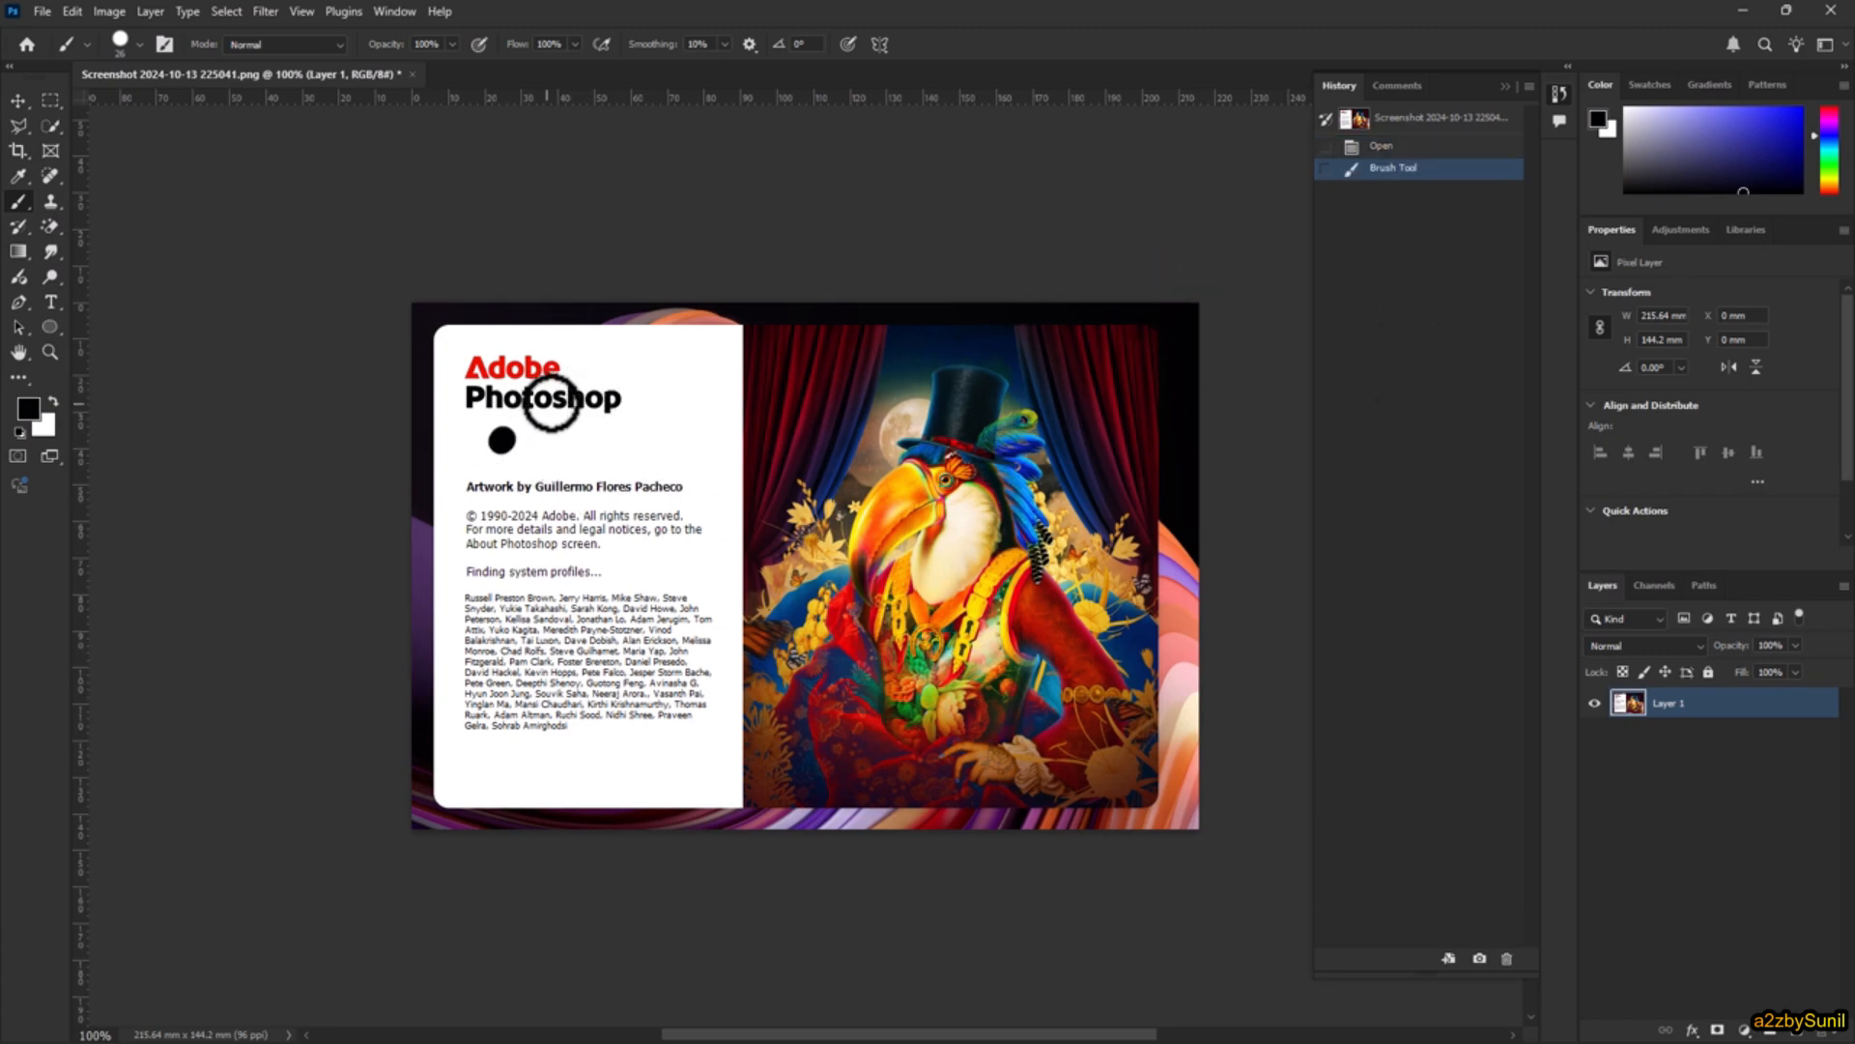
pyautogui.click(546, 402)
pyautogui.click(571, 389)
pyautogui.click(607, 375)
pyautogui.click(646, 368)
pyautogui.click(677, 417)
pyautogui.click(678, 443)
pyautogui.click(665, 462)
pyautogui.click(638, 486)
pyautogui.click(627, 507)
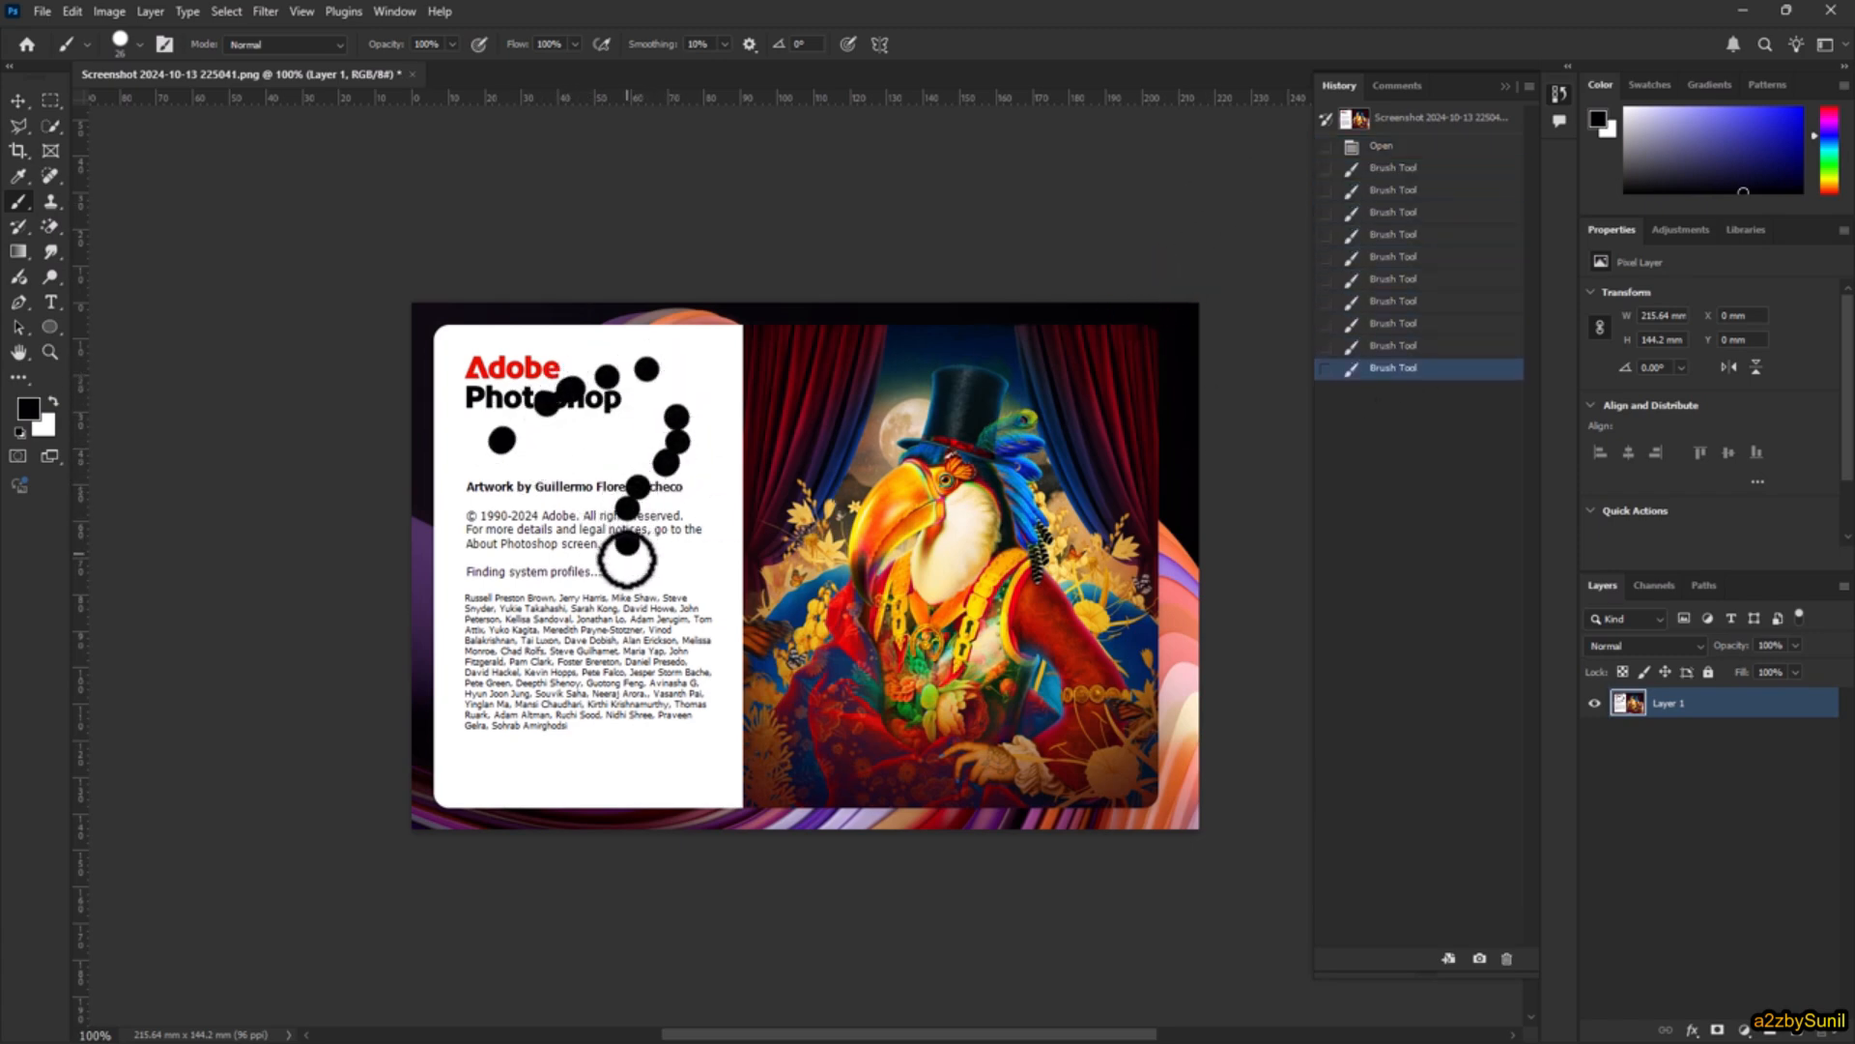
pyautogui.click(627, 543)
pyautogui.click(625, 582)
pyautogui.click(624, 622)
pyautogui.click(616, 642)
pyautogui.click(517, 661)
pyautogui.click(530, 587)
pyautogui.click(572, 524)
pyautogui.click(593, 504)
pyautogui.click(631, 487)
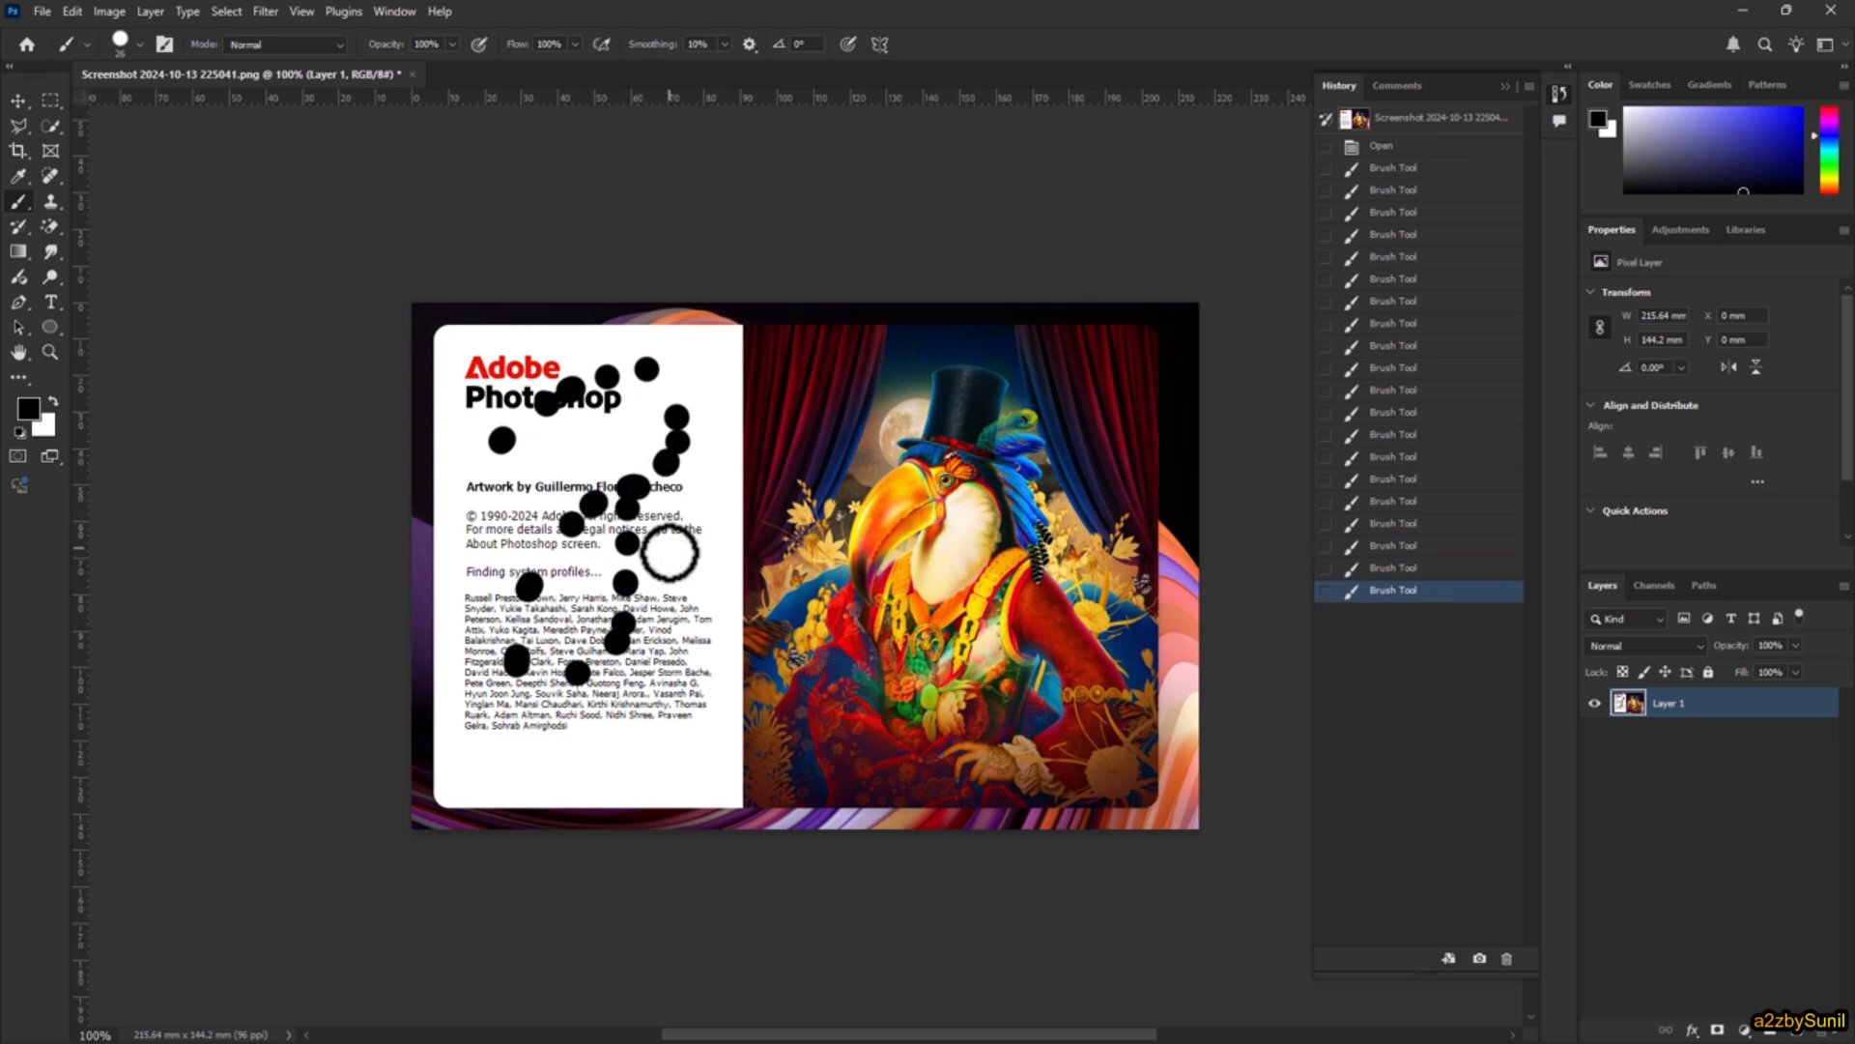
pyautogui.click(669, 550)
pyautogui.click(594, 619)
pyautogui.click(620, 700)
# Step: Paint many short black brush strokes scattered over both the artwork and the white text panel
pyautogui.moveTo(908, 401); pyautogui.dragTo(911, 399)
pyautogui.moveTo(1061, 431); pyautogui.dragTo(1073, 463)
pyautogui.moveTo(1000, 621); pyautogui.dragTo(982, 668)
pyautogui.moveTo(1089, 582); pyautogui.dragTo(1076, 572)
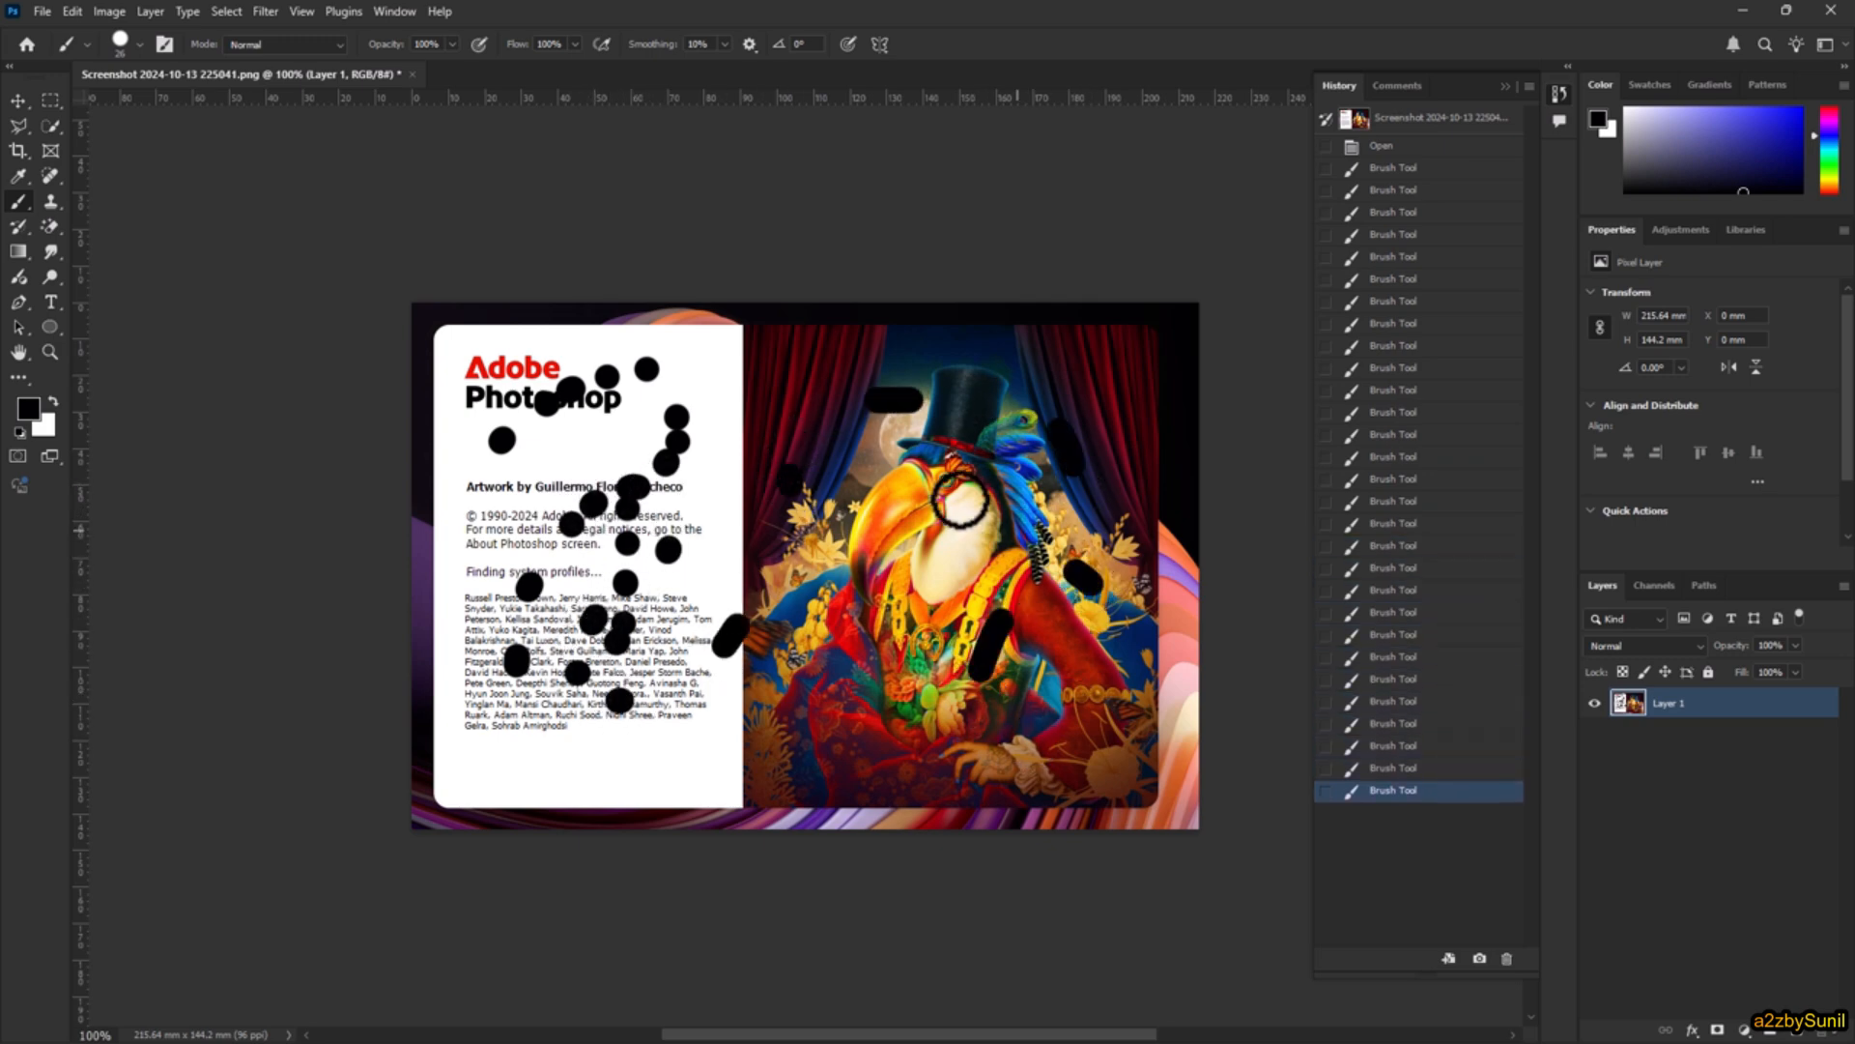
pyautogui.moveTo(954, 498); pyautogui.dragTo(937, 503)
pyautogui.moveTo(810, 522); pyautogui.dragTo(801, 533)
pyautogui.moveTo(727, 582); pyautogui.dragTo(707, 597)
pyautogui.moveTo(731, 717); pyautogui.dragTo(739, 726)
pyautogui.moveTo(887, 479); pyautogui.dragTo(908, 514)
pyautogui.moveTo(1064, 425); pyautogui.dragTo(1063, 404)
pyautogui.moveTo(978, 353); pyautogui.dragTo(966, 352)
pyautogui.moveTo(770, 396); pyautogui.dragTo(752, 412)
pyautogui.moveTo(754, 525); pyautogui.dragTo(782, 553)
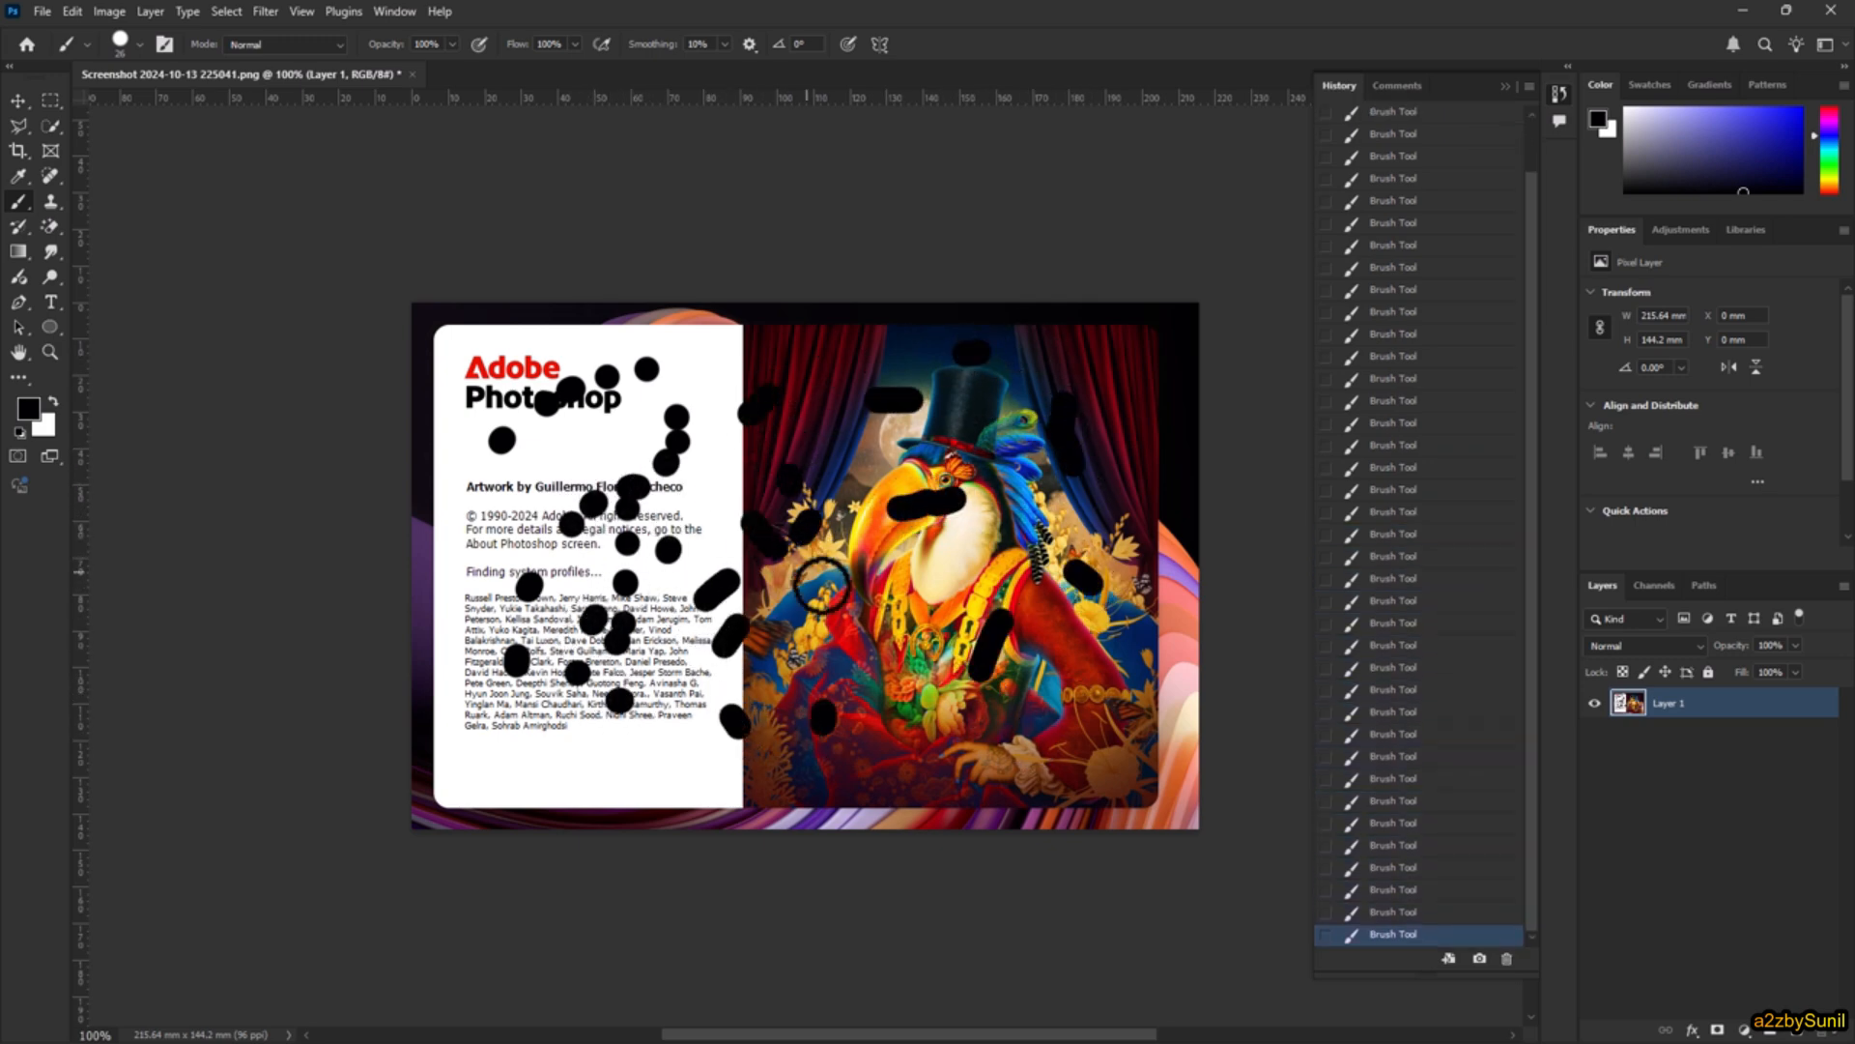
pyautogui.moveTo(821, 643); pyautogui.dragTo(816, 652)
pyautogui.moveTo(691, 664); pyautogui.dragTo(684, 655)
pyautogui.moveTo(683, 501); pyautogui.dragTo(646, 529)
pyautogui.moveTo(682, 702); pyautogui.dragTo(626, 713)
pyautogui.moveTo(592, 776); pyautogui.dragTo(666, 790)
pyautogui.moveTo(847, 758); pyautogui.dragTo(869, 747)
pyautogui.moveTo(994, 691); pyautogui.dragTo(1008, 676)
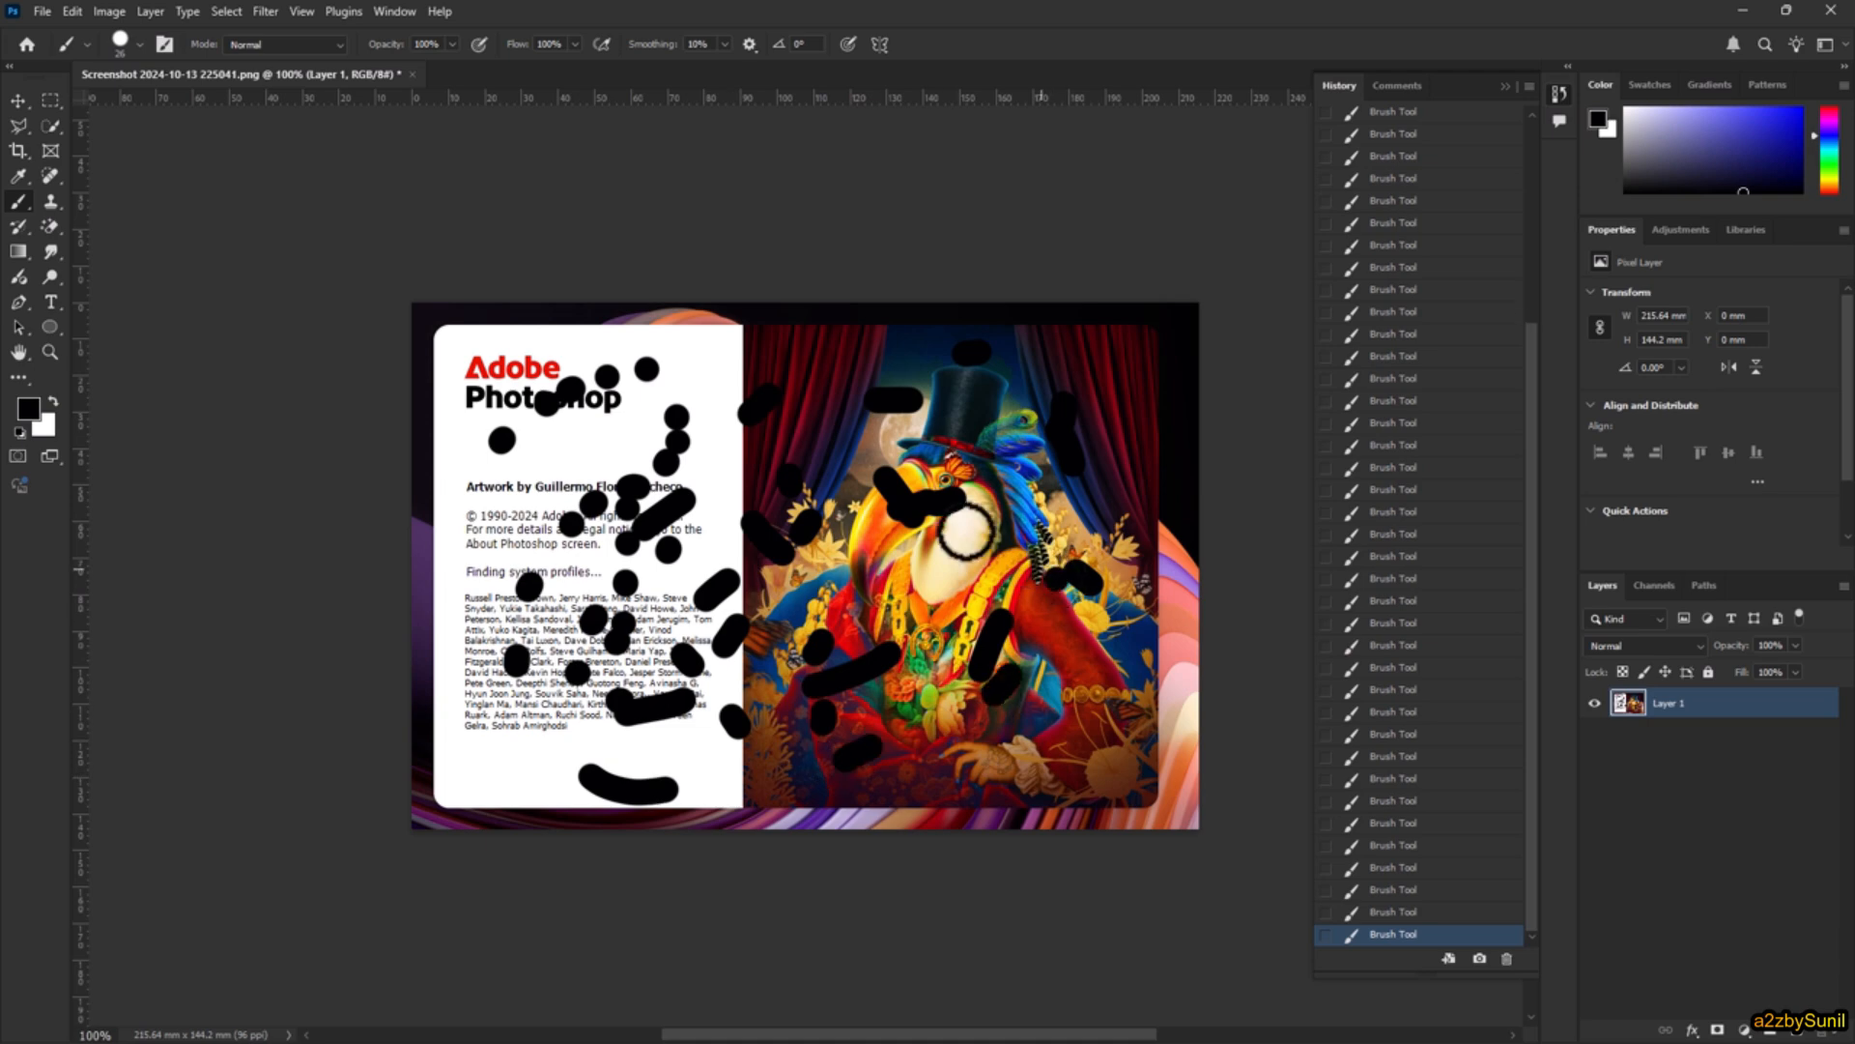
pyautogui.moveTo(1018, 556); pyautogui.dragTo(1053, 577)
pyautogui.moveTo(756, 517); pyautogui.dragTo(751, 502)
pyautogui.moveTo(773, 410); pyautogui.dragTo(827, 396)
pyautogui.moveTo(952, 390); pyautogui.dragTo(965, 411)
pyautogui.moveTo(696, 736); pyautogui.dragTo(810, 723)
pyautogui.moveTo(956, 609); pyautogui.dragTo(940, 630)
pyautogui.moveTo(889, 508); pyautogui.dragTo(832, 517)
pyautogui.moveTo(638, 447); pyautogui.dragTo(604, 466)
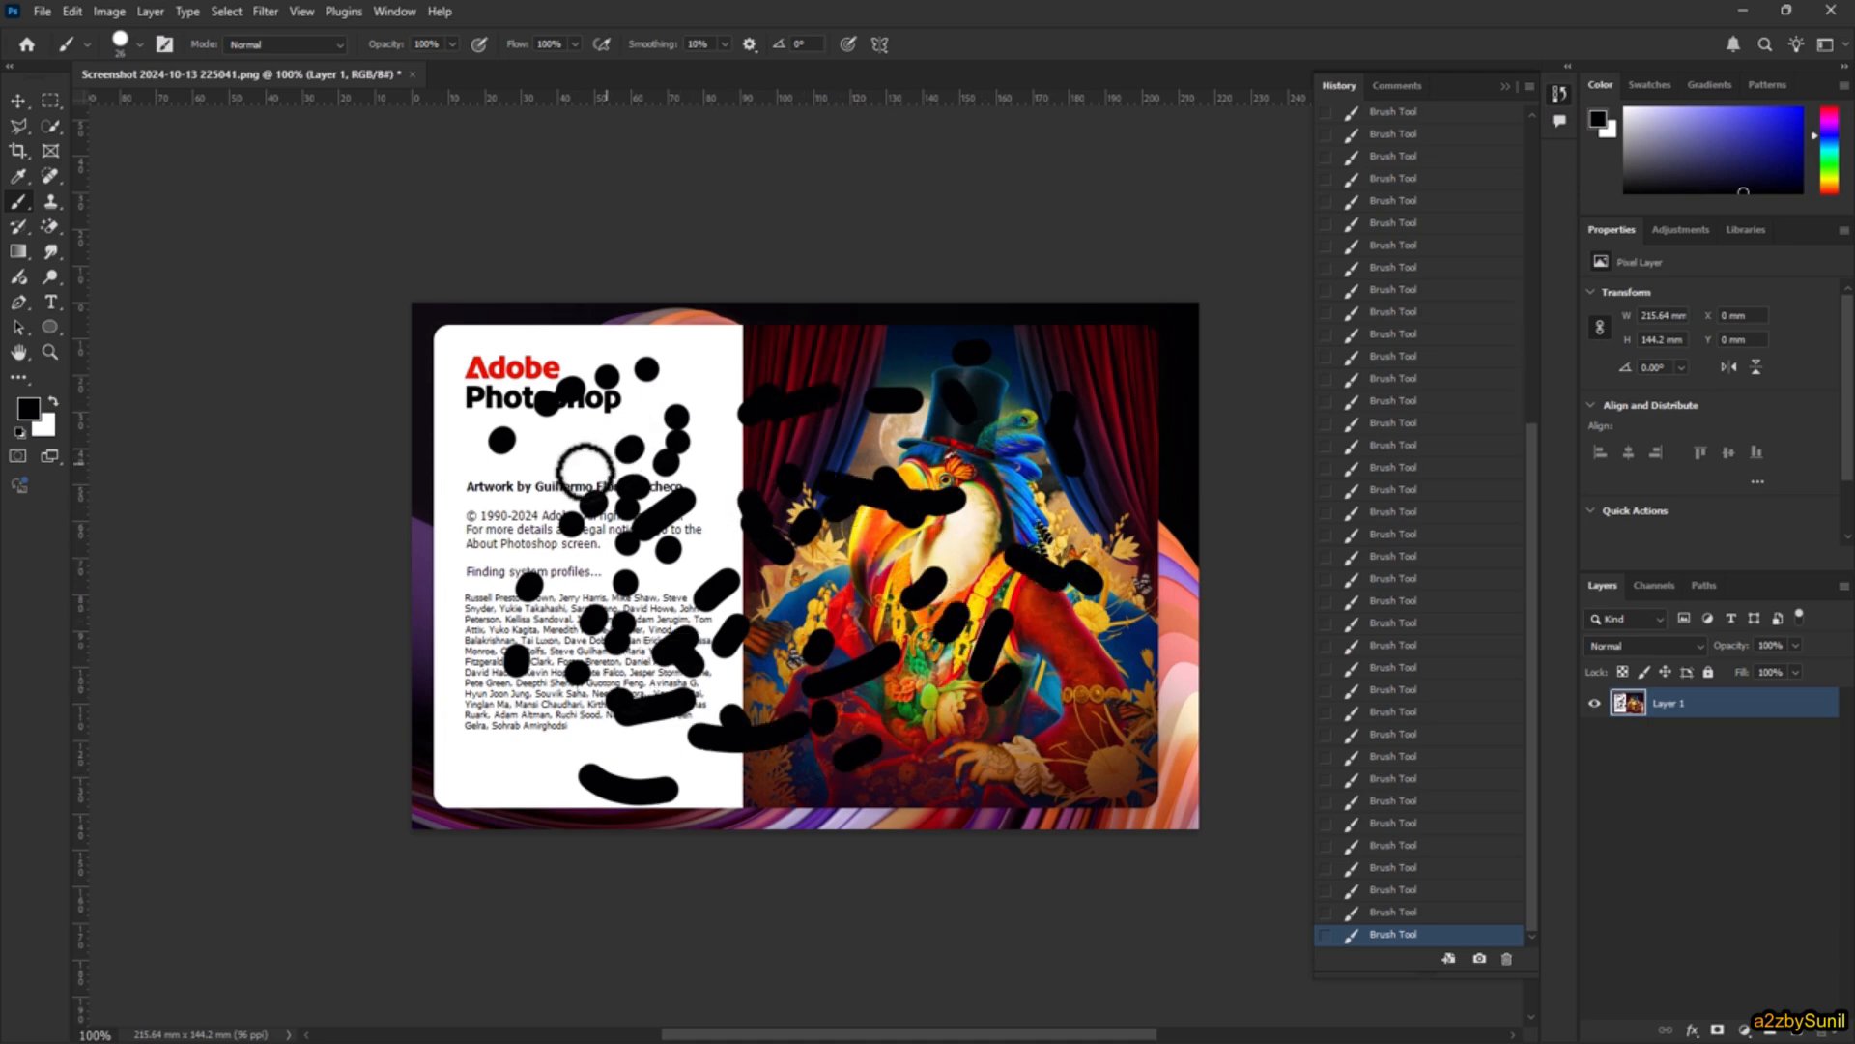
pyautogui.moveTo(488, 556); pyautogui.dragTo(468, 585)
pyautogui.moveTo(440, 663); pyautogui.dragTo(440, 667)
pyautogui.moveTo(536, 700); pyautogui.dragTo(572, 665)
pyautogui.moveTo(660, 424); pyautogui.dragTo(688, 395)
pyautogui.moveTo(956, 707); pyautogui.dragTo(960, 723)
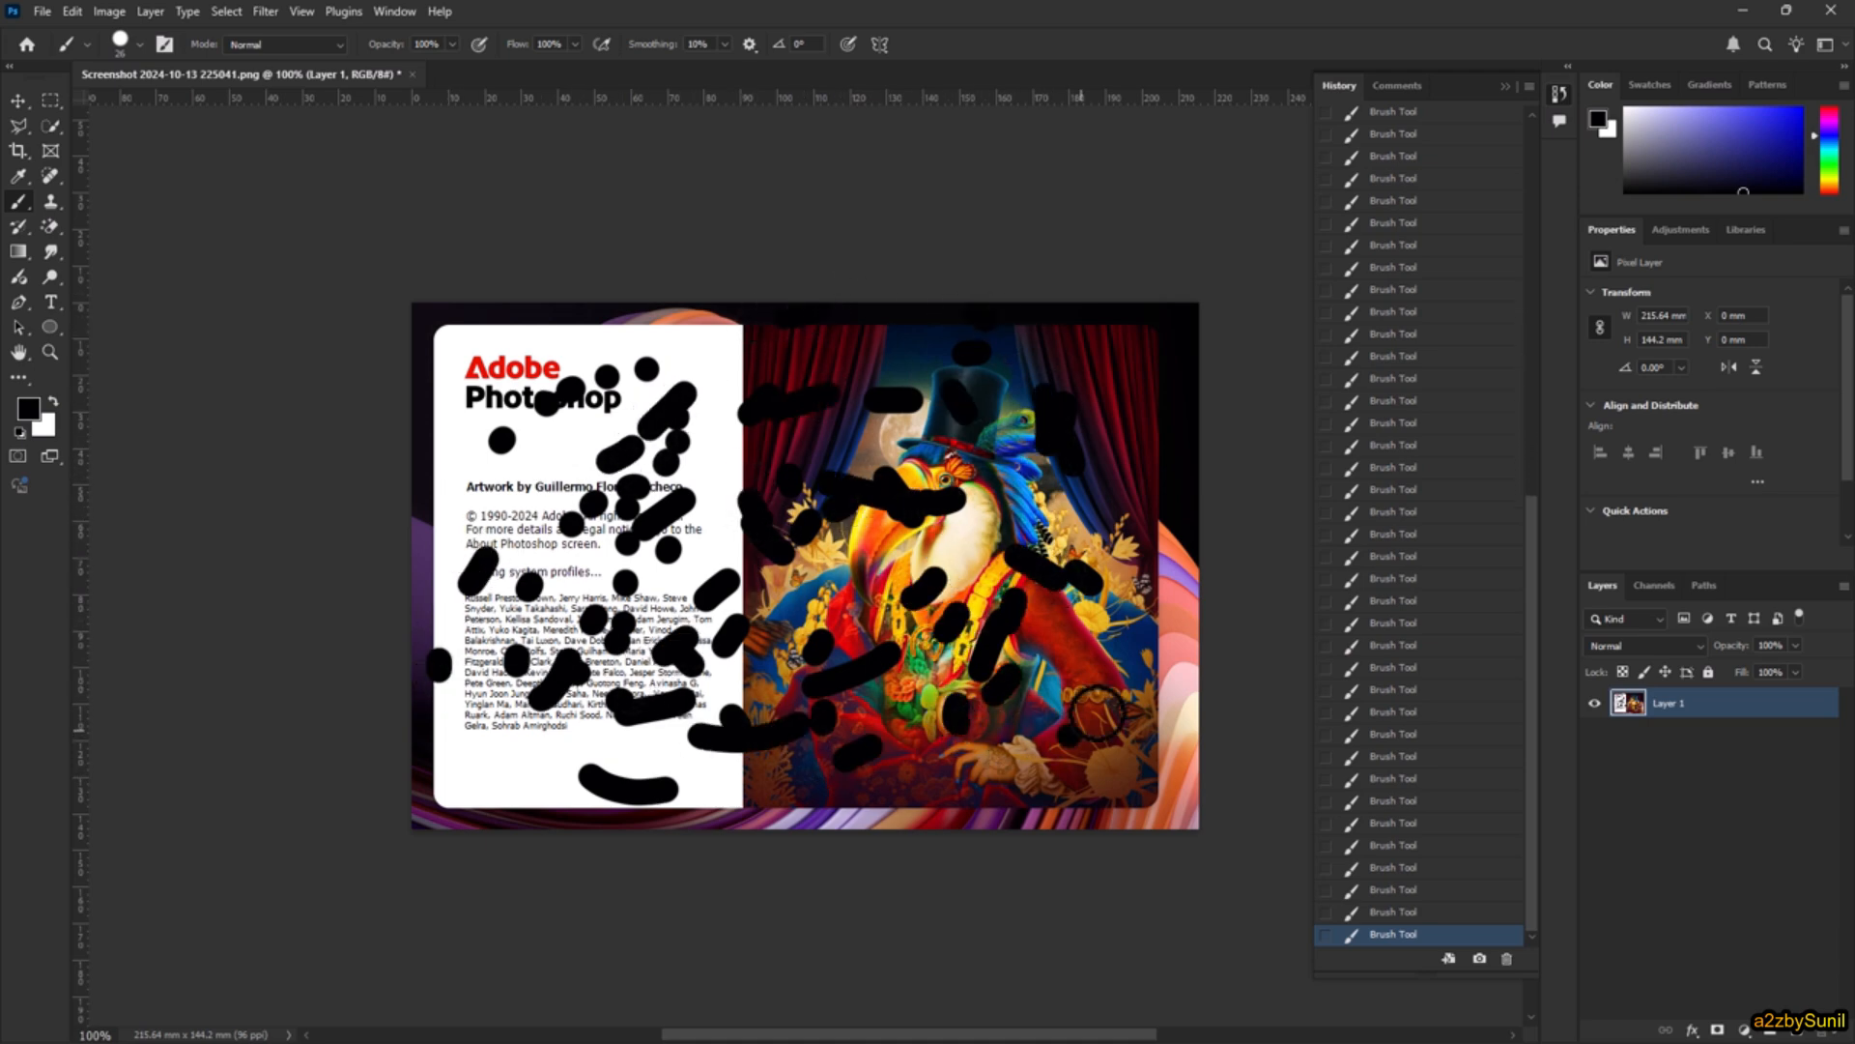
pyautogui.moveTo(1097, 702); pyautogui.dragTo(1074, 733)
pyautogui.moveTo(1137, 554); pyautogui.dragTo(1129, 542)
pyautogui.moveTo(1008, 444); pyautogui.dragTo(982, 435)
pyautogui.moveTo(662, 588); pyautogui.dragTo(670, 621)
pyautogui.moveTo(880, 722); pyautogui.dragTo(923, 726)
pyautogui.click(1071, 683)
pyautogui.moveTo(908, 709); pyautogui.dragTo(880, 684)
pyautogui.click(894, 451)
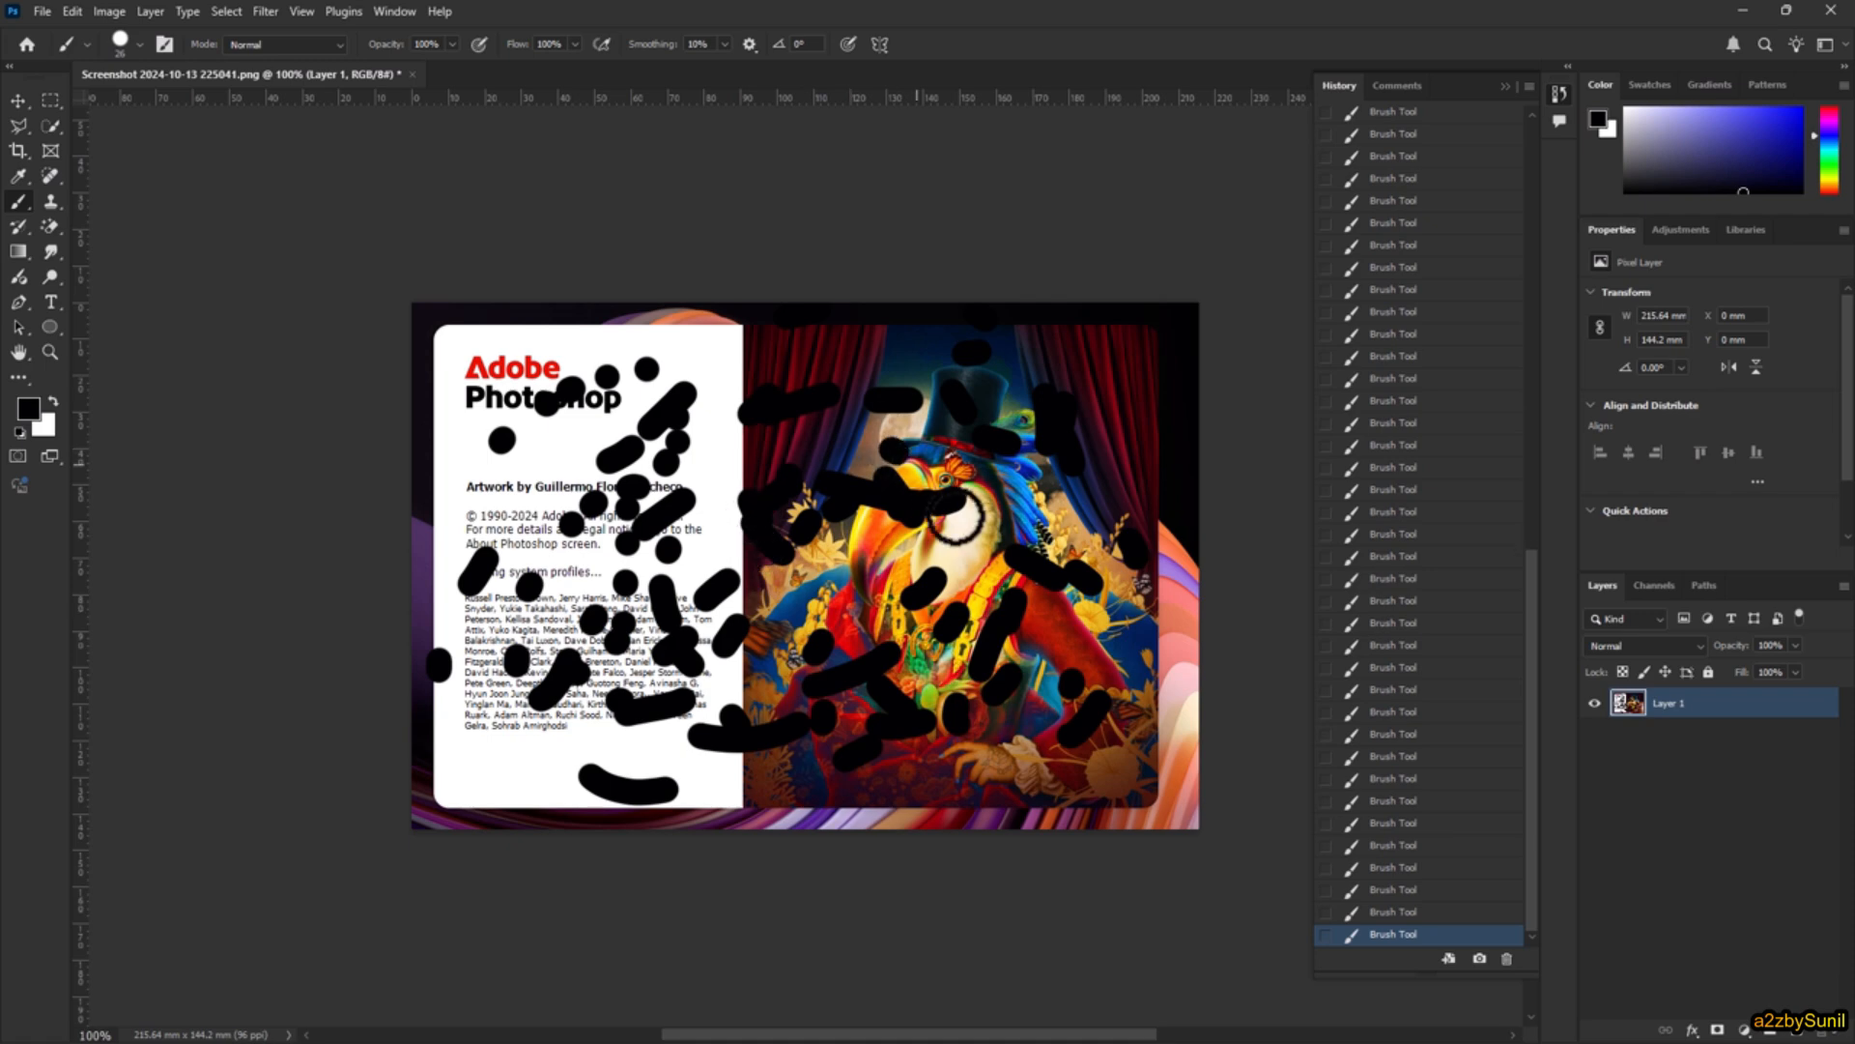
# Step: Add further short black brush strokes across the bird artwork, plus a few strokes and dabs on the white text panel
pyautogui.moveTo(955, 563); pyautogui.dragTo(928, 588)
pyautogui.moveTo(791, 477); pyautogui.dragTo(751, 502)
pyautogui.moveTo(822, 395); pyautogui.dragTo(878, 408)
pyautogui.moveTo(870, 481); pyautogui.dragTo(870, 520)
pyautogui.moveTo(751, 586); pyautogui.dragTo(730, 581)
pyautogui.moveTo(675, 387); pyautogui.dragTo(717, 375)
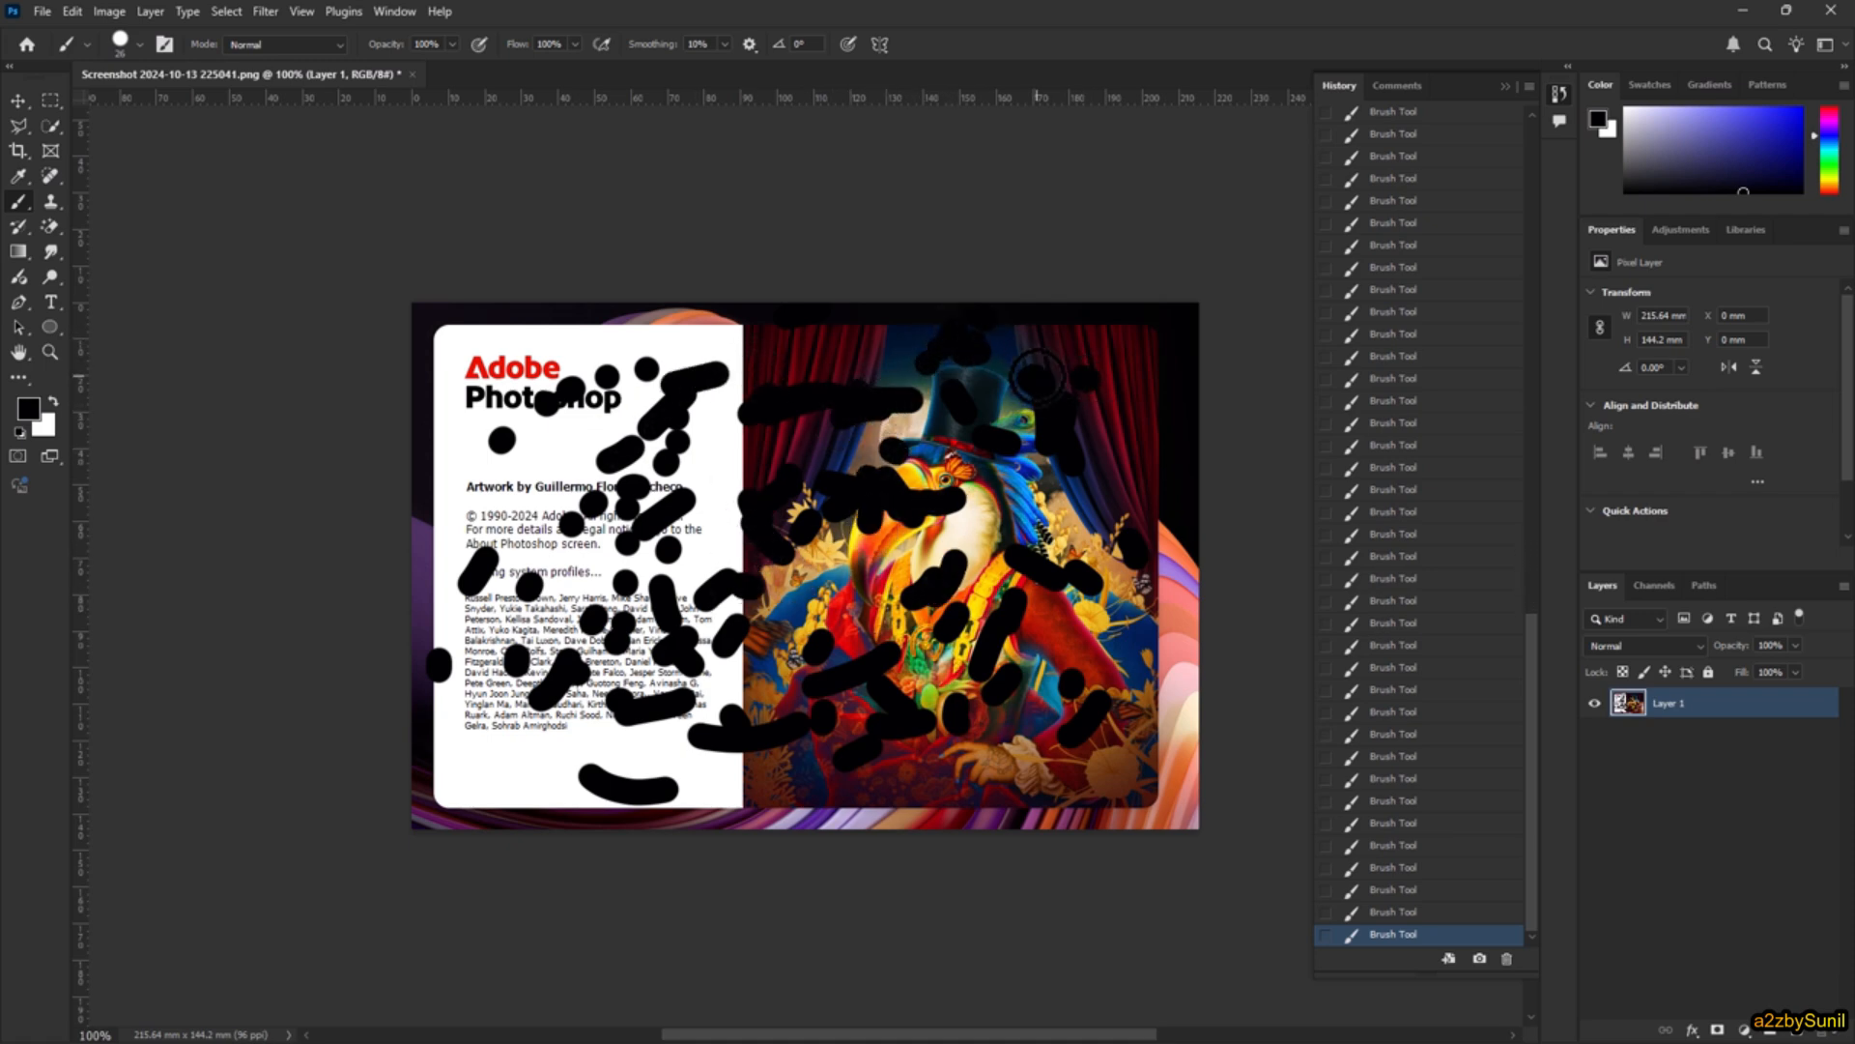
pyautogui.moveTo(1150, 454); pyautogui.dragTo(1076, 565)
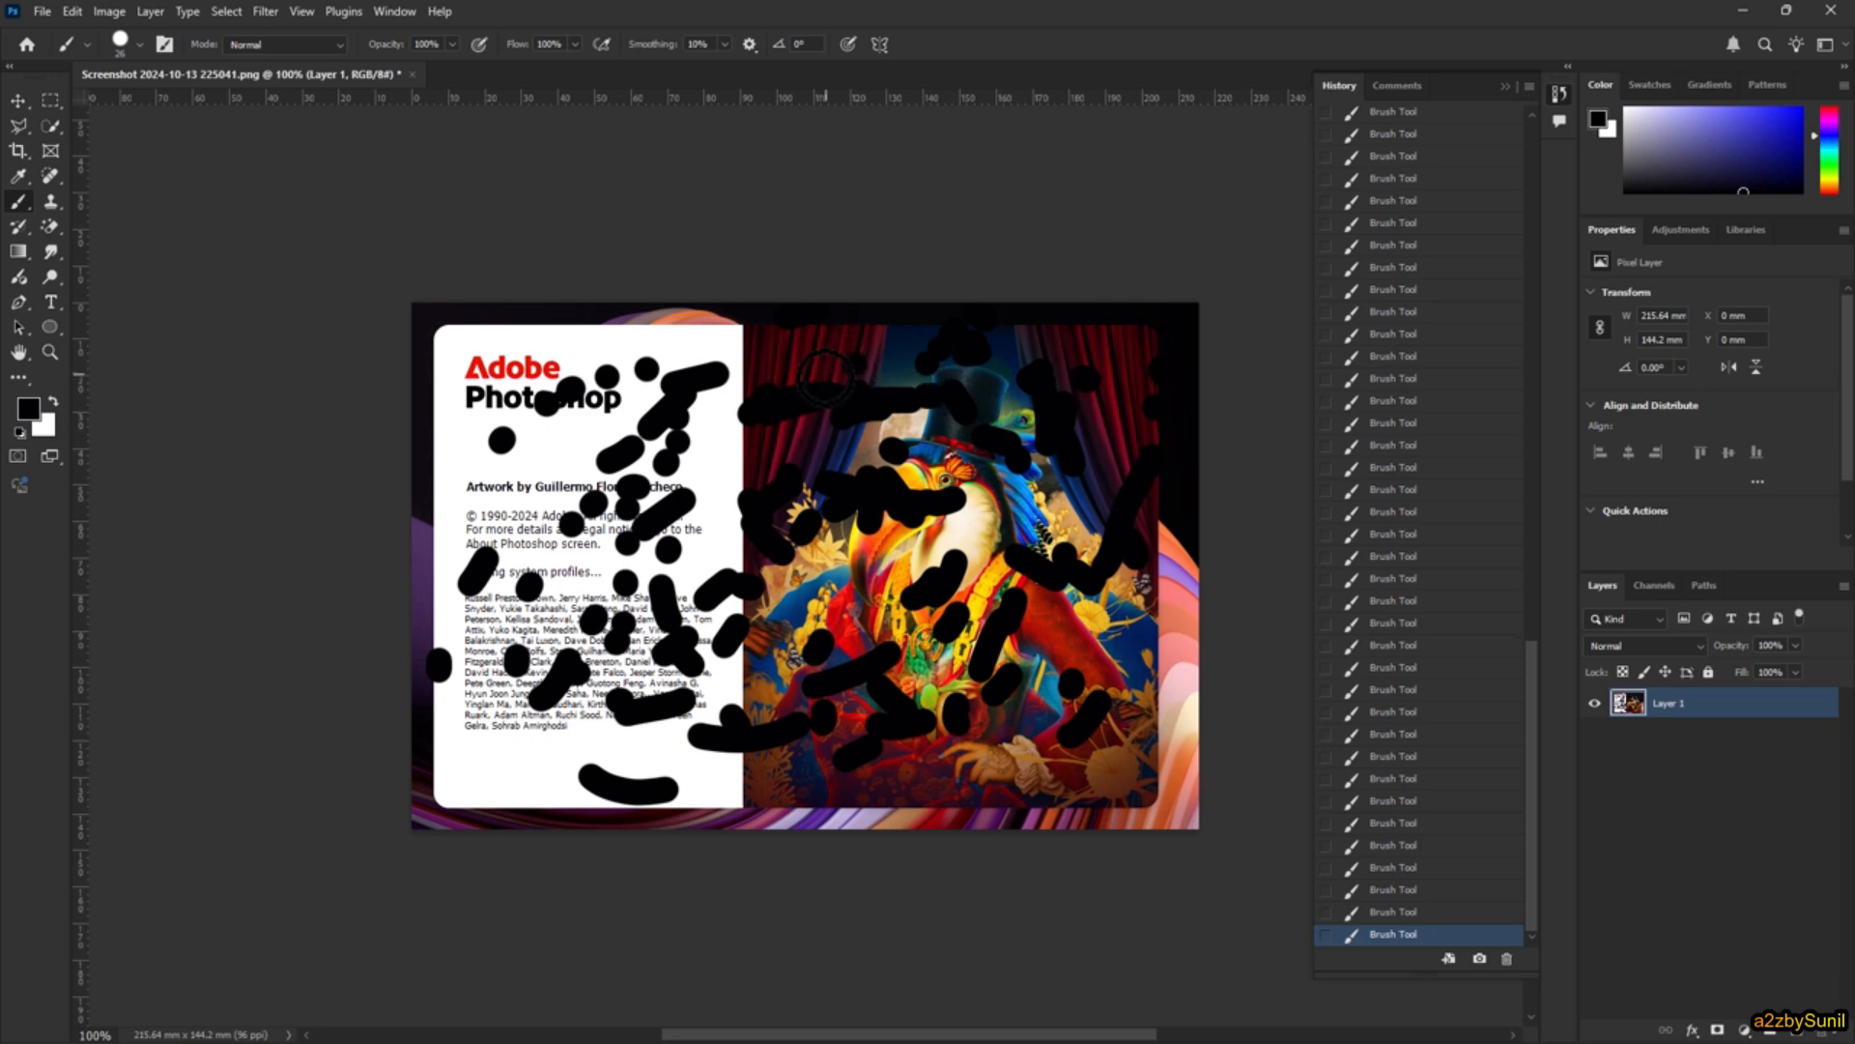
pyautogui.click(687, 459)
pyautogui.click(678, 495)
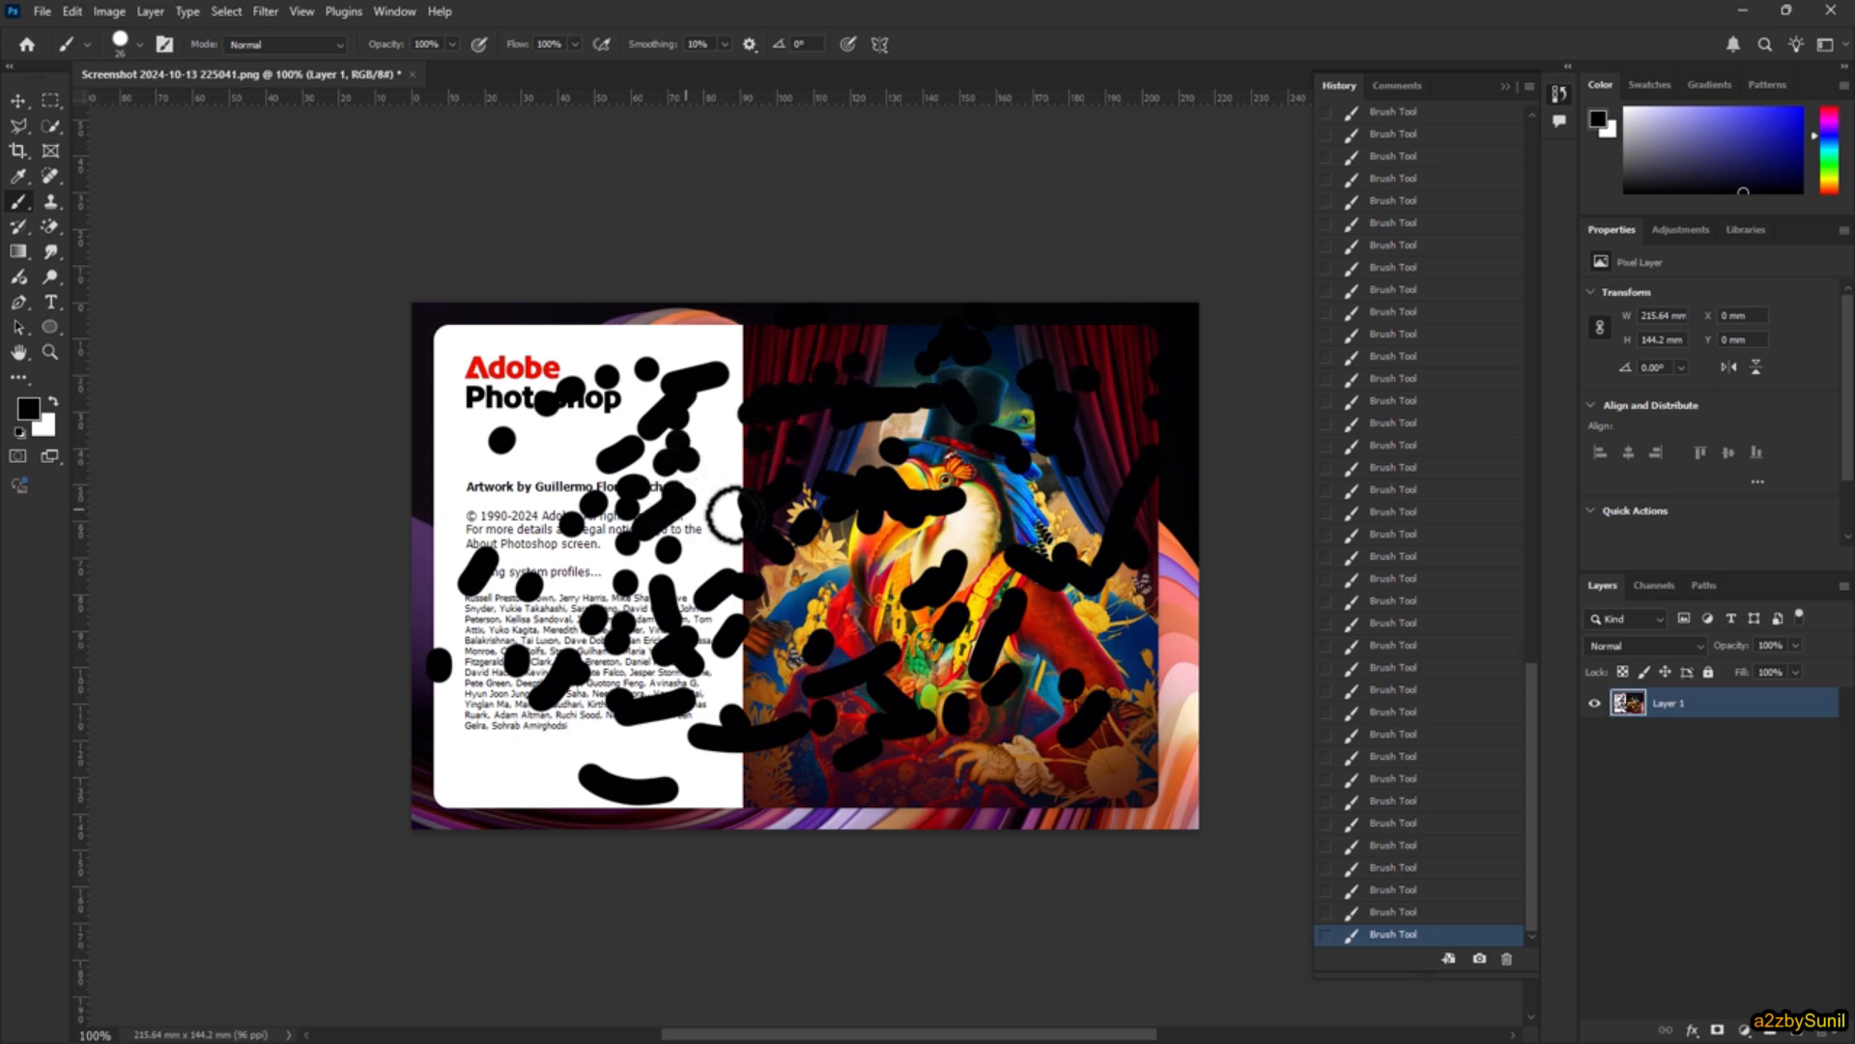
# Step: Step the document back in its history to the first brush stroke, and from there to the Open state
pyautogui.moveTo(1523, 779); pyautogui.dragTo(1589, 153)
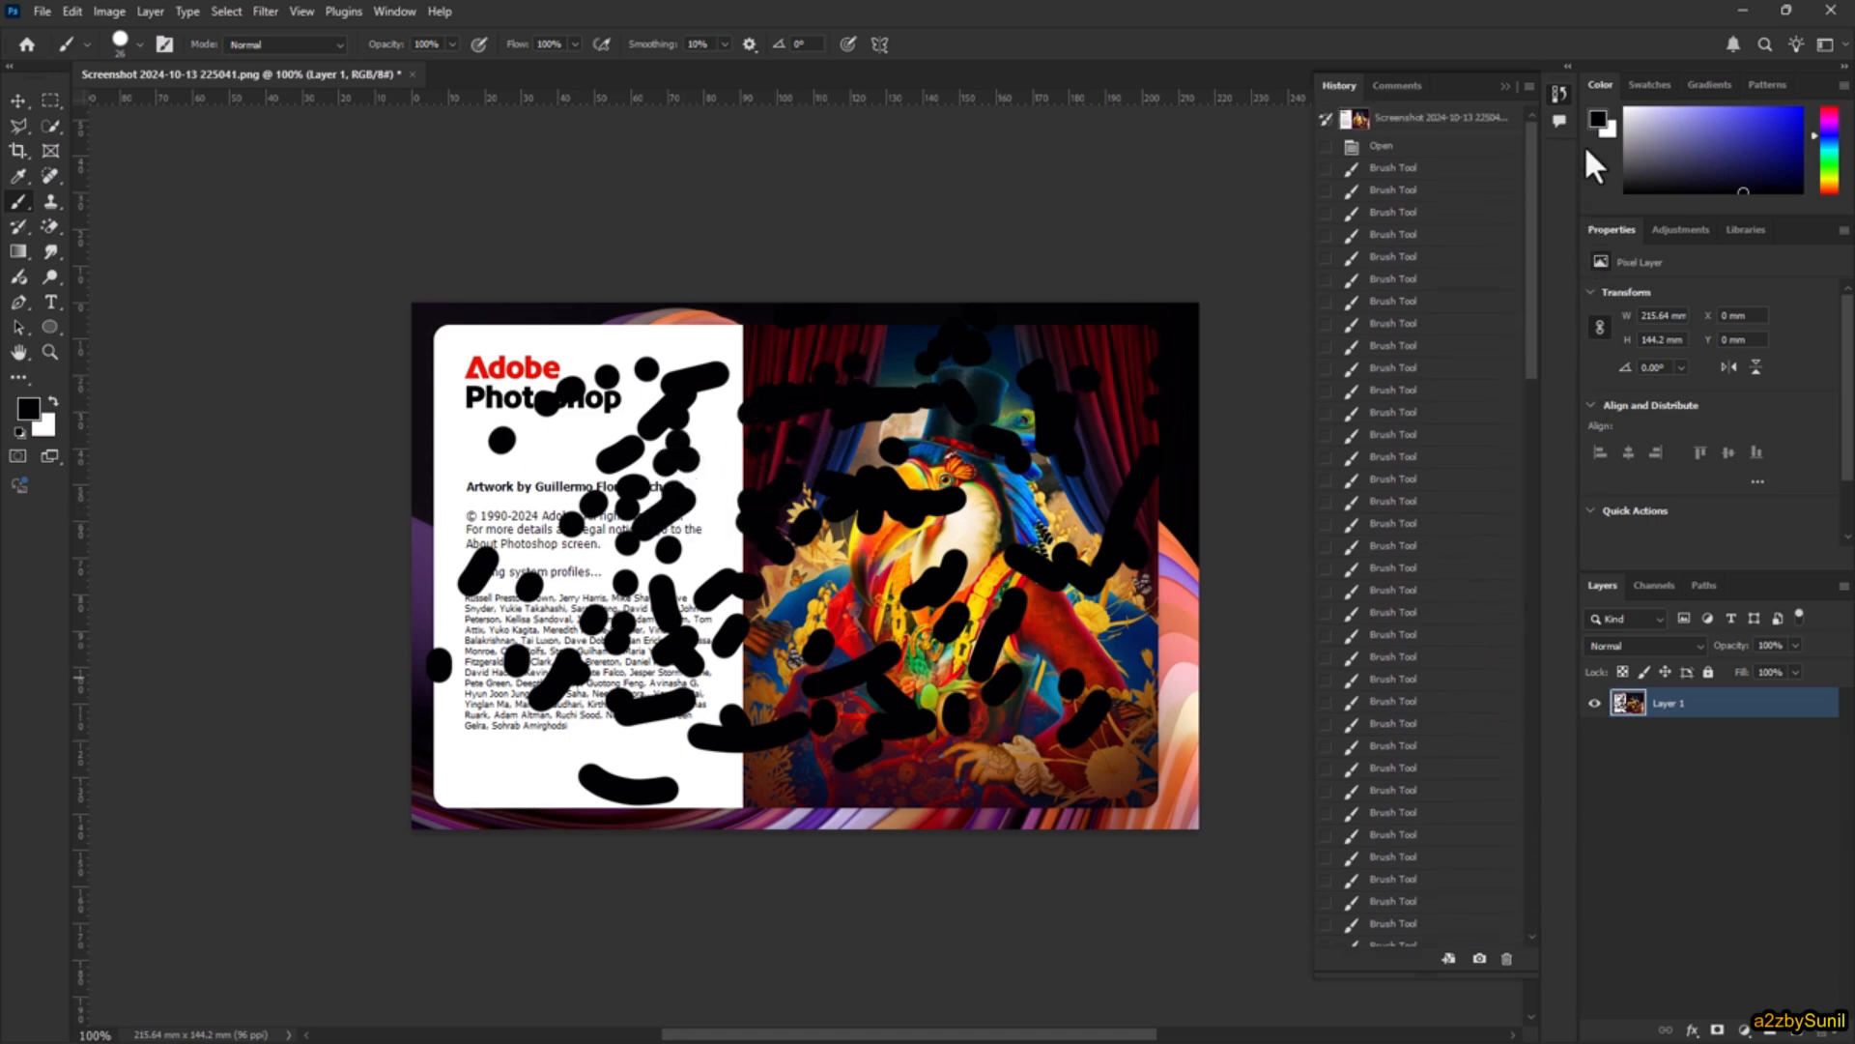
pyautogui.click(1417, 169)
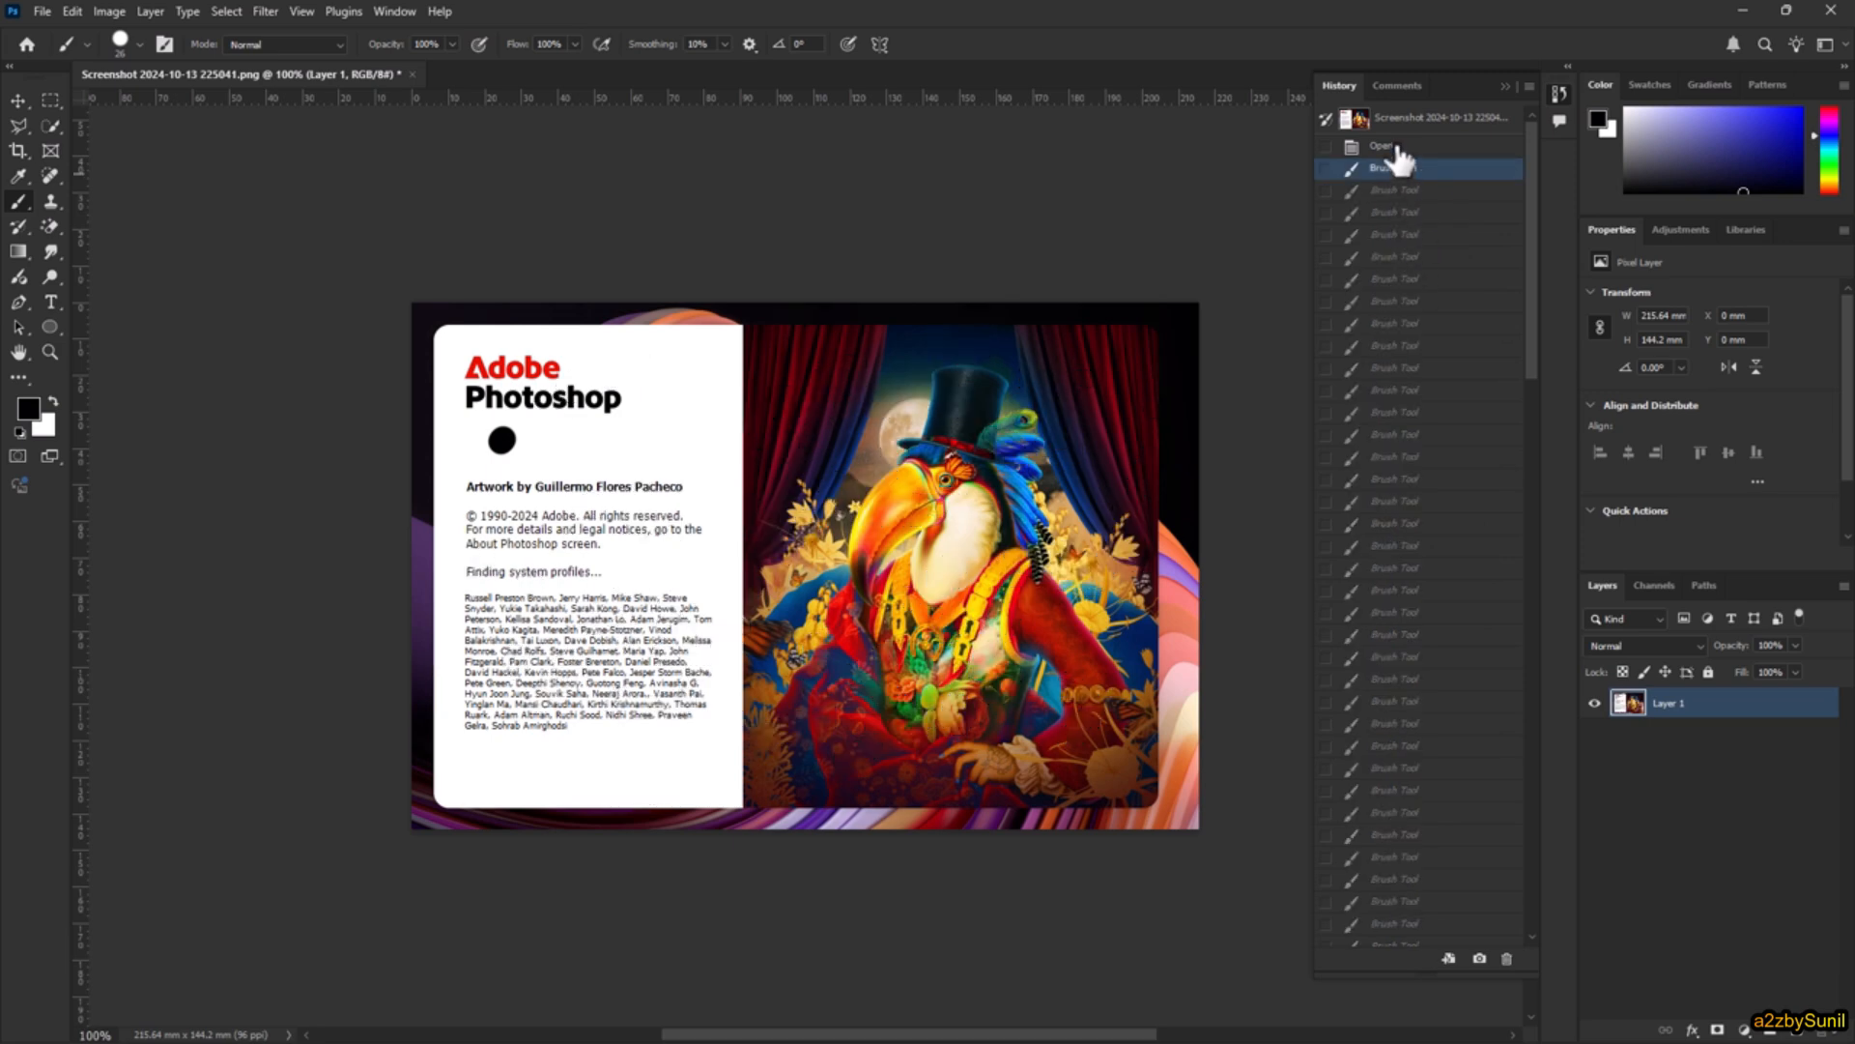
pyautogui.click(1396, 146)
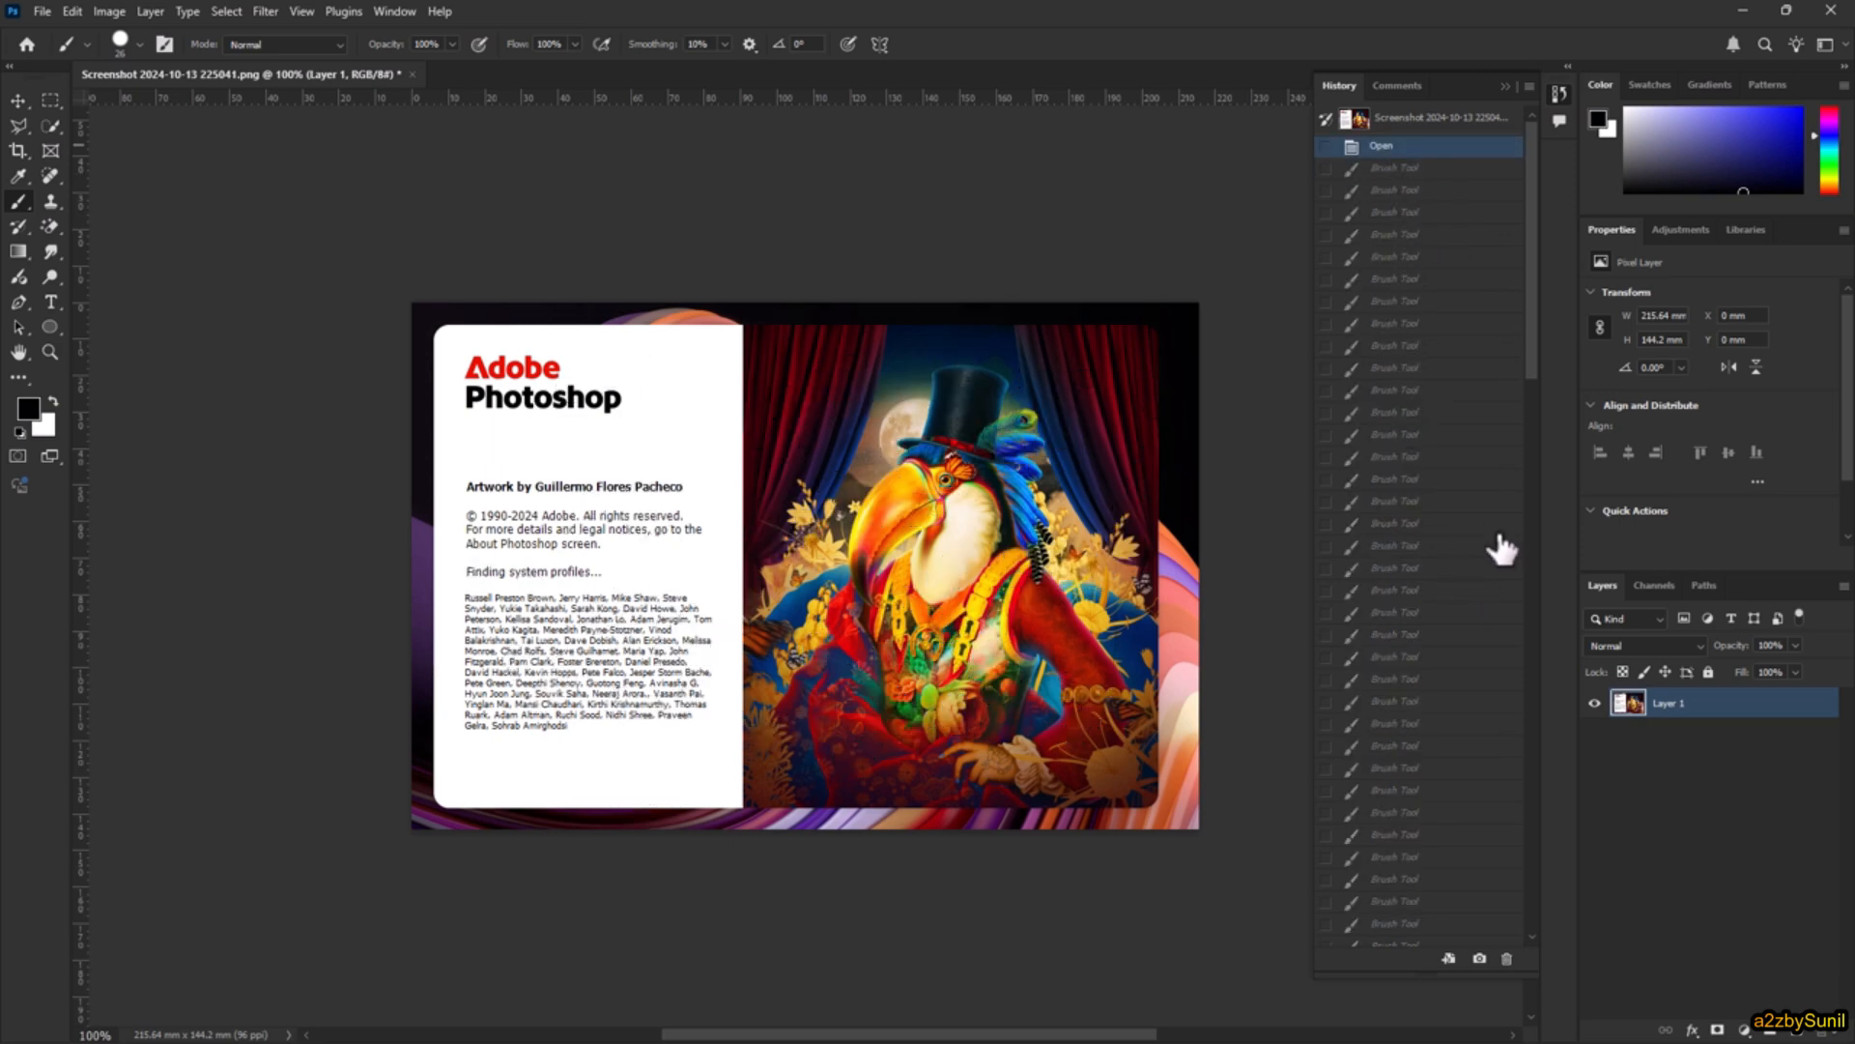
# Step: Restore the painted strokes up to the fifth-from-last brush state in the history, and revert the document to its last saved version
pyautogui.moveTo(1534, 210)
pyautogui.mouseDown()
pyautogui.moveTo(1512, 717)
pyautogui.moveTo(1484, 865)
pyautogui.mouseUp()
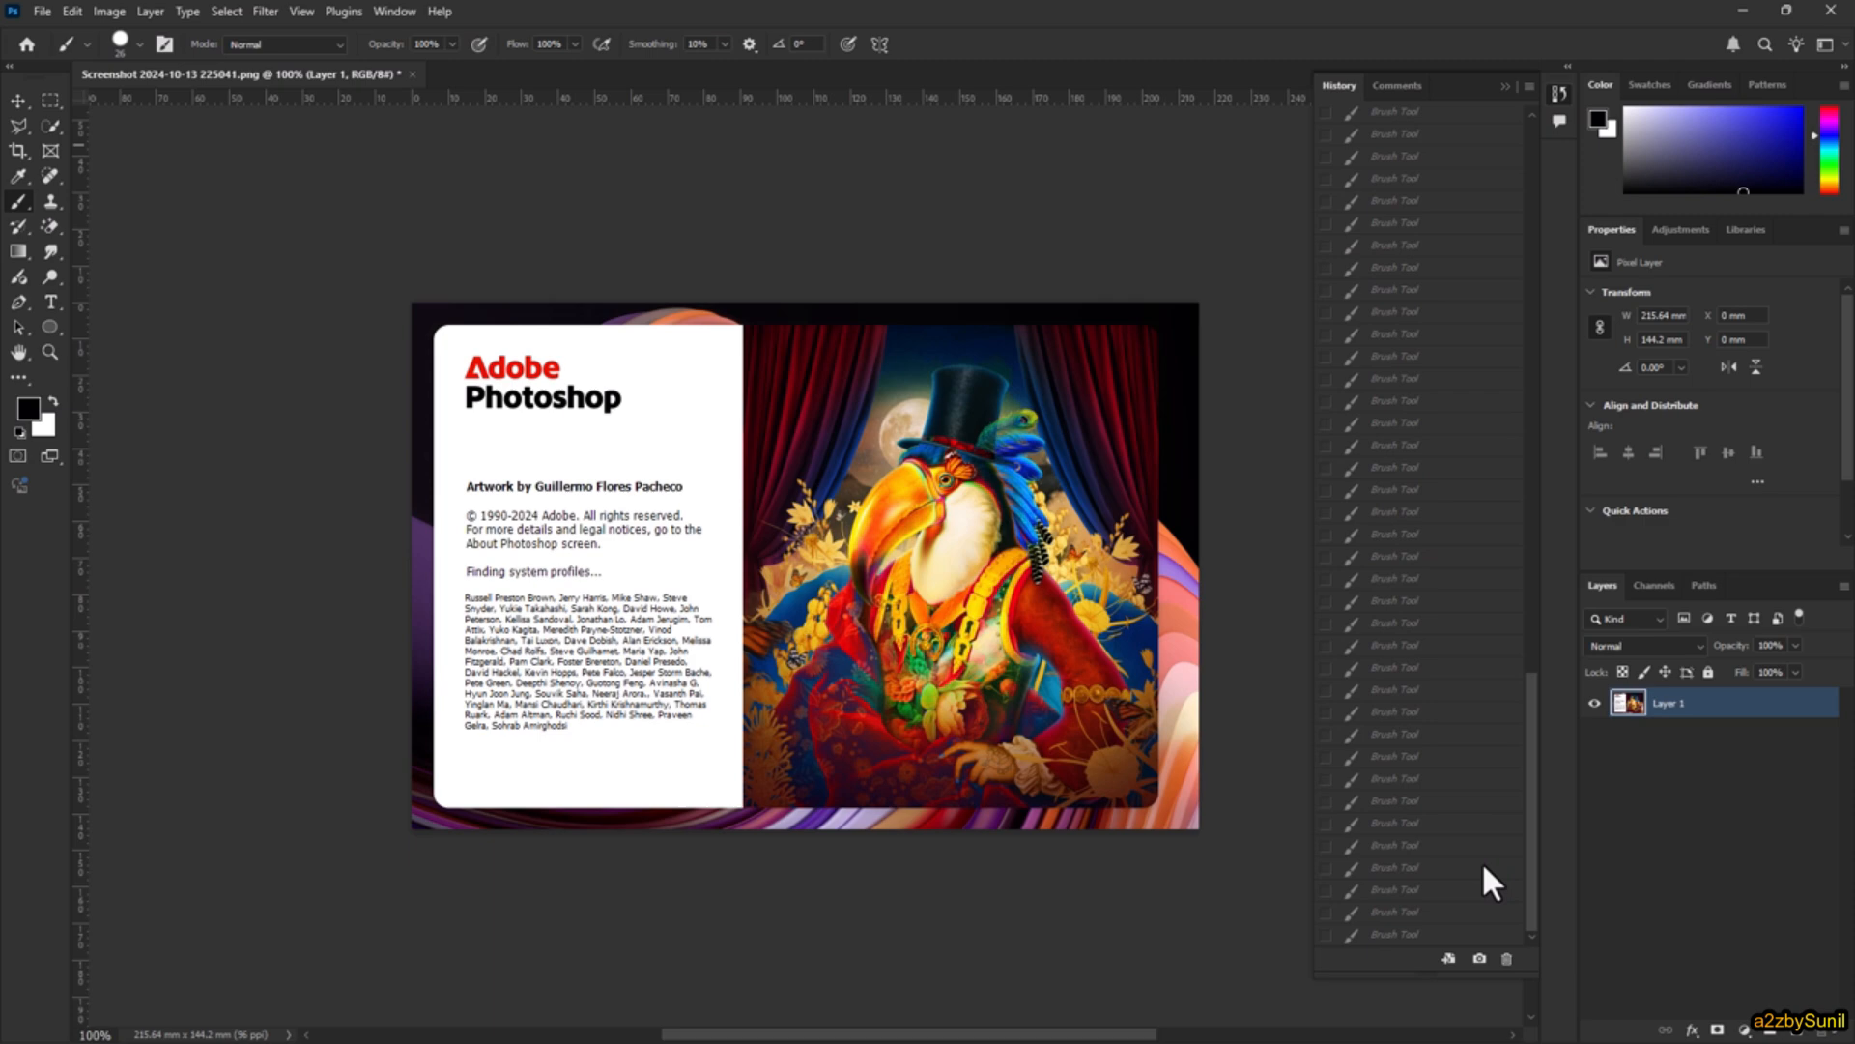
pyautogui.click(1419, 845)
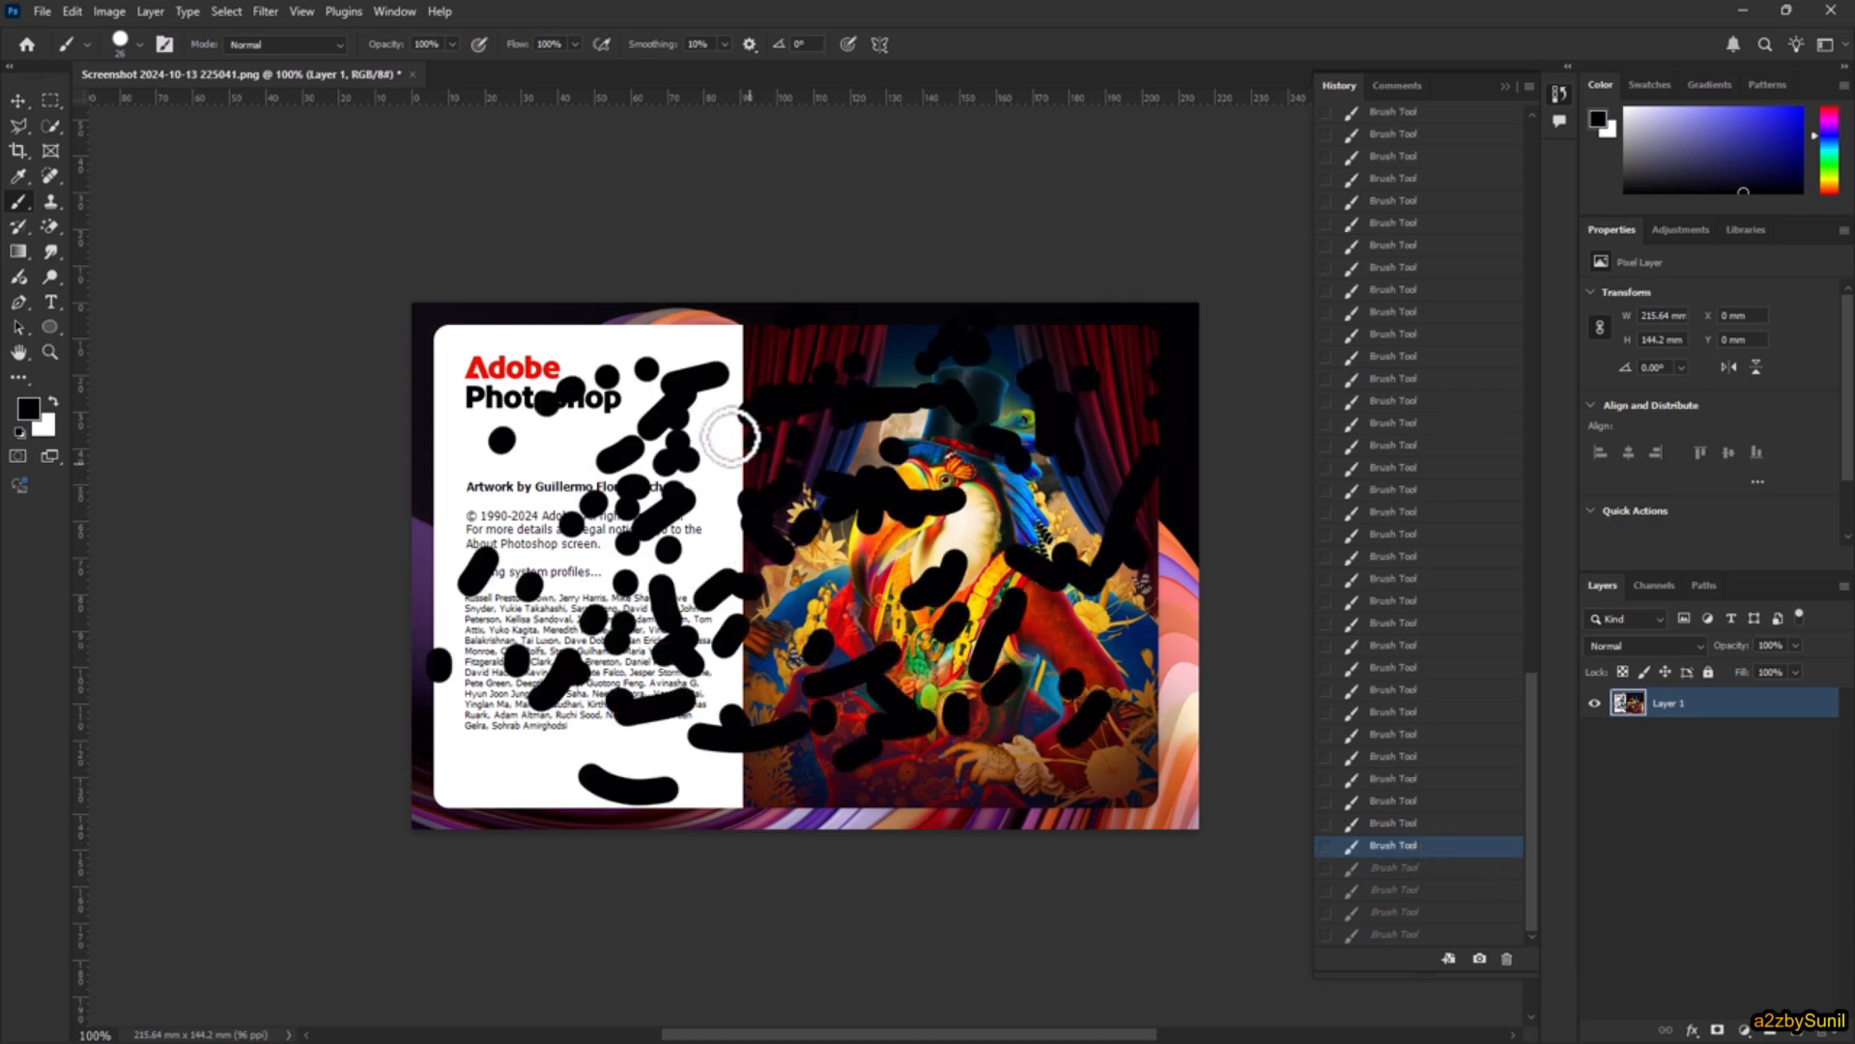
pyautogui.click(45, 14)
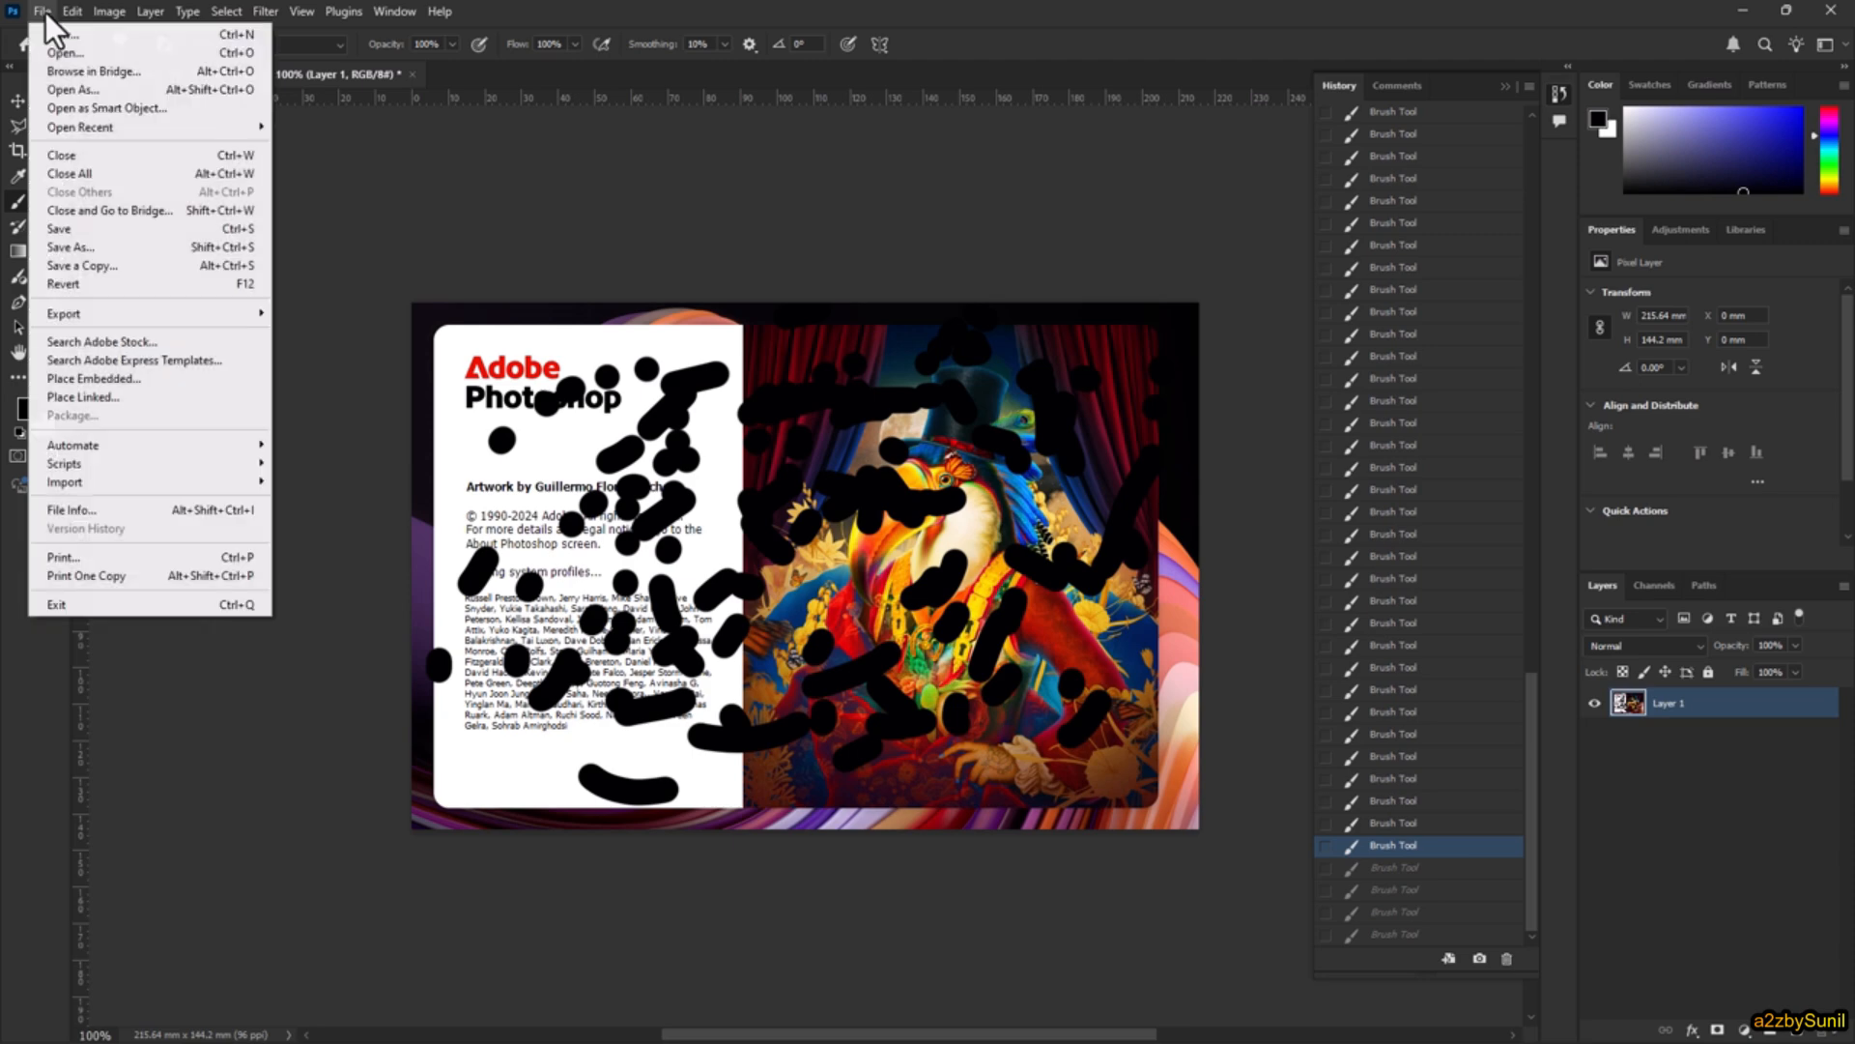
pyautogui.click(91, 286)
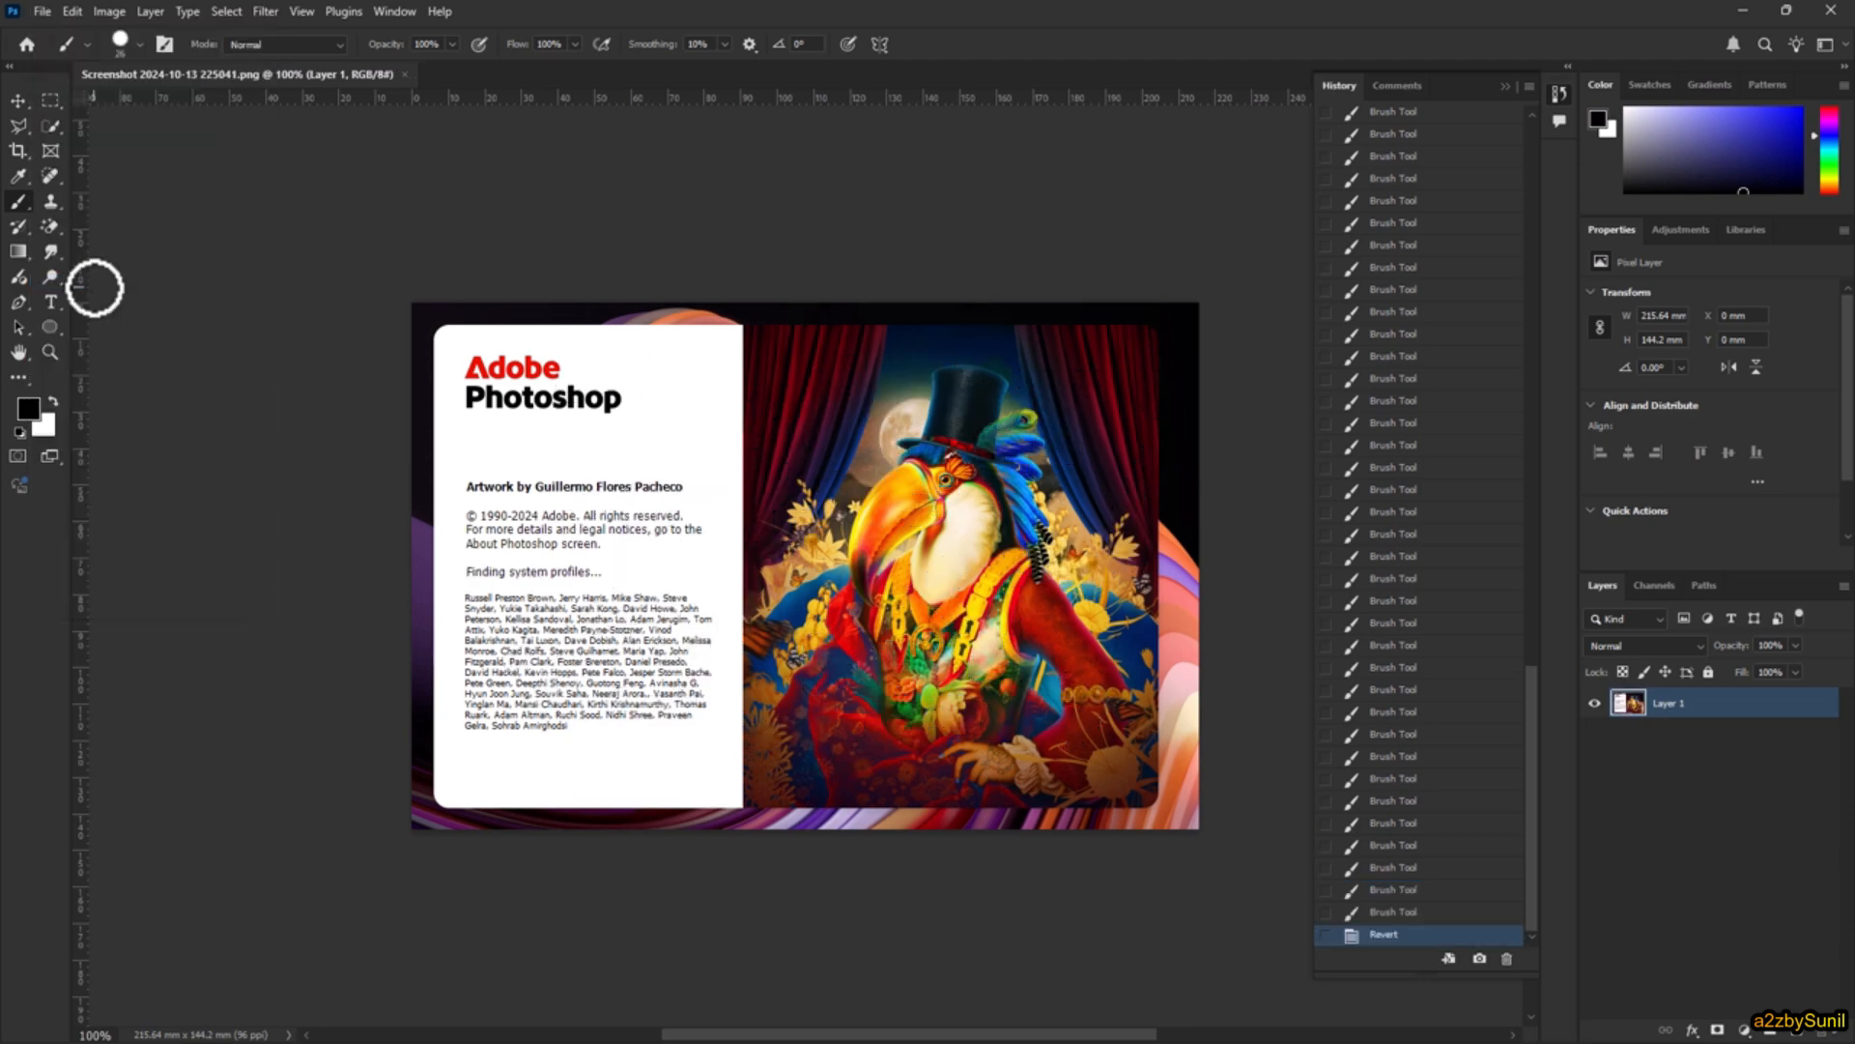